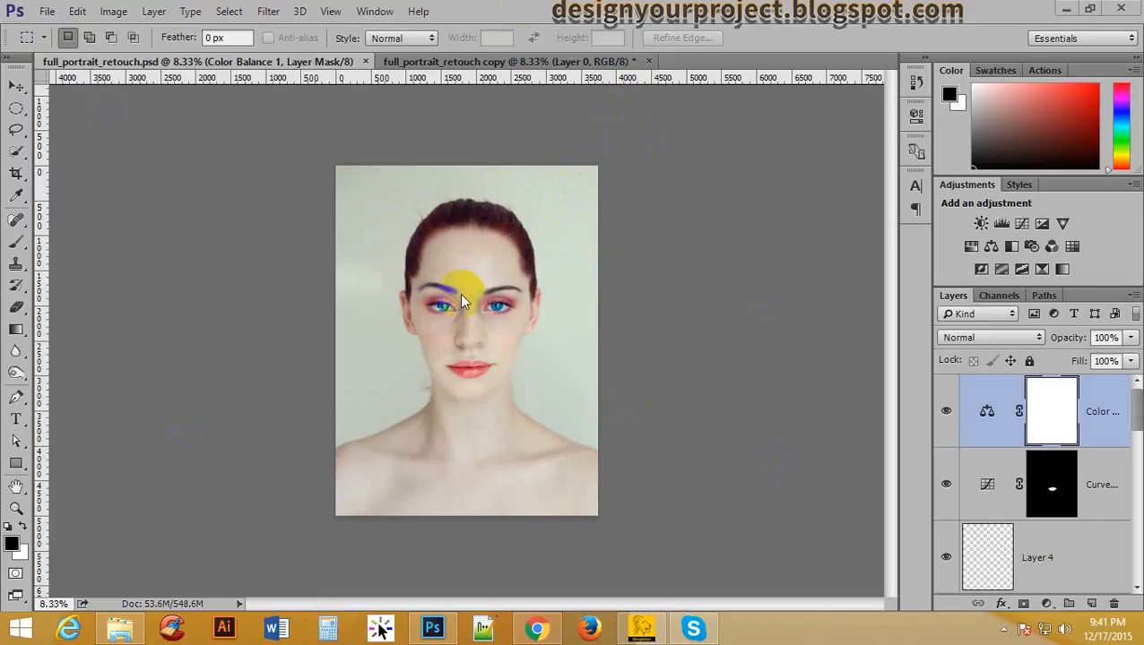
- Compare the finished portrait in full_portrait_retouch.psd with the unretouched portrait in full_portrait_retouch copy, looking closely at the face and neck
{"action": "left_click", "coordinate": [527, 61]}
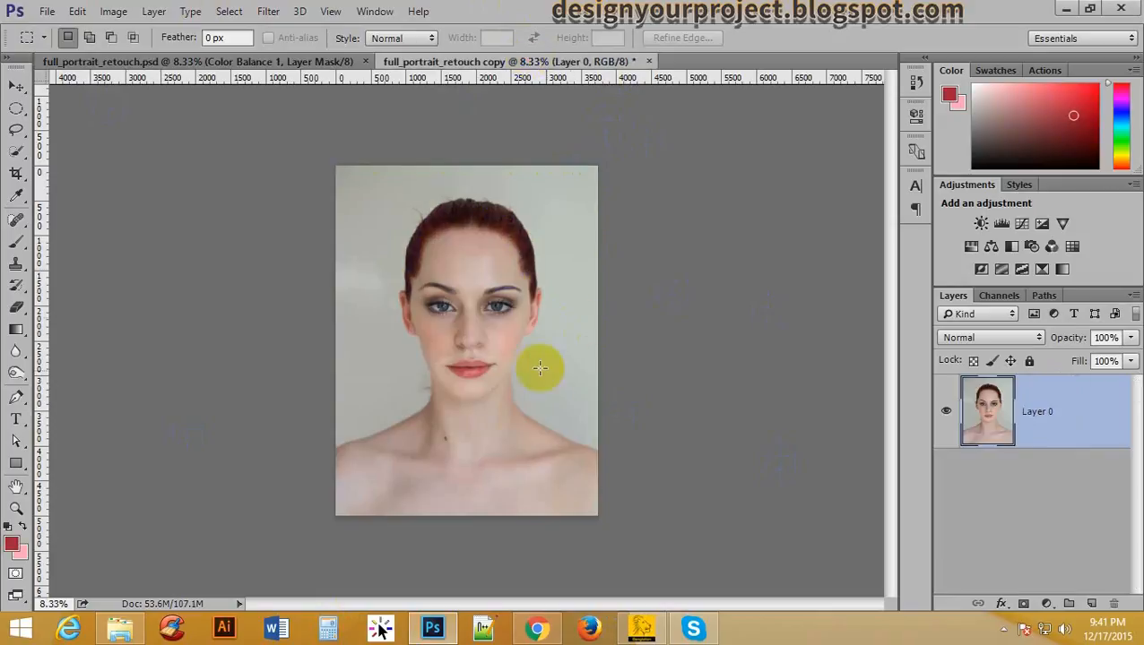
{"action": "left_click", "coordinate": [479, 243]}
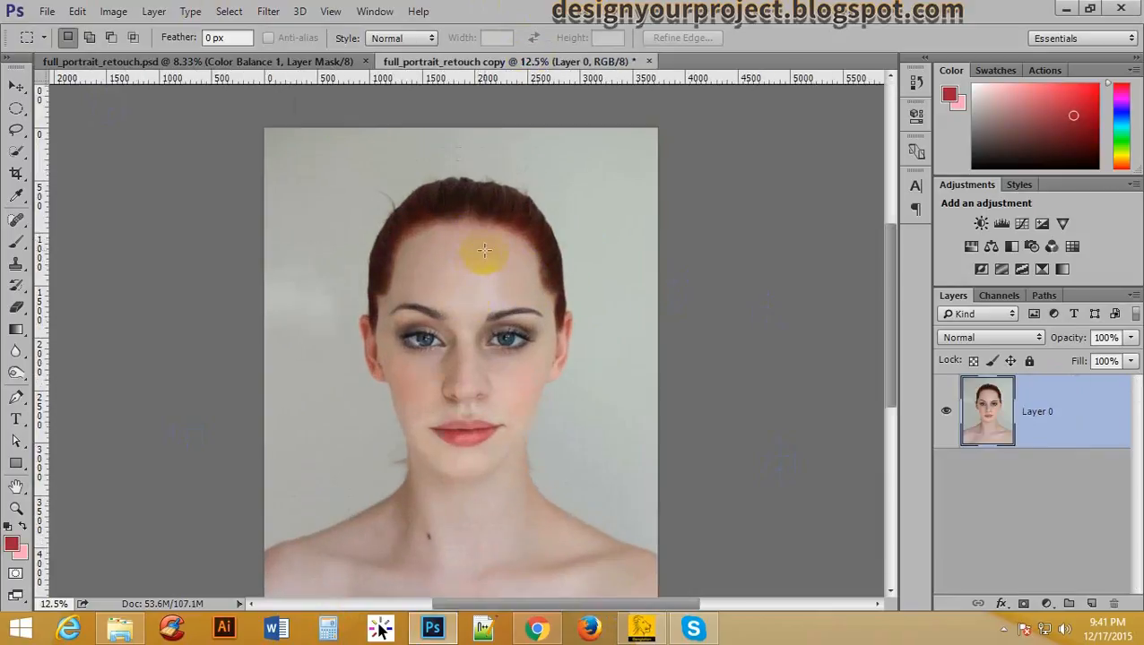
{"action": "left_click", "coordinate": [242, 61]}
{"action": "left_click", "coordinate": [485, 309]}
{"action": "left_click", "coordinate": [485, 309]}
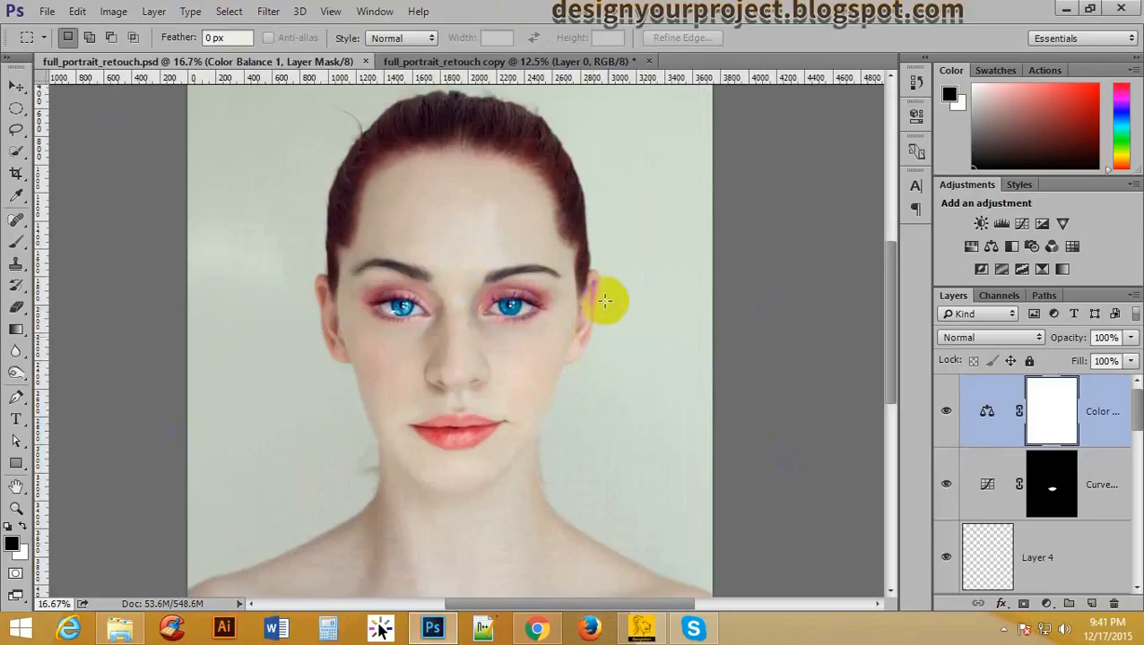
{"action": "left_click", "coordinate": [489, 281], "text": "alt"}
{"action": "left_click", "coordinate": [489, 280], "text": "alt"}
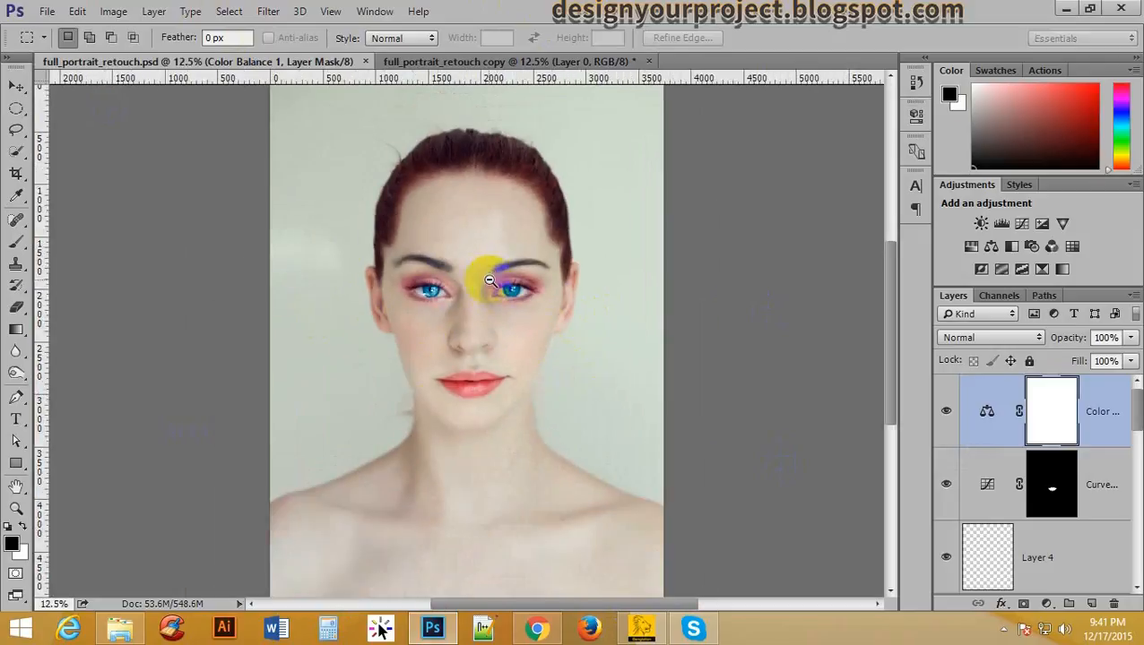
{"action": "left_click", "coordinate": [489, 280], "text": "alt"}
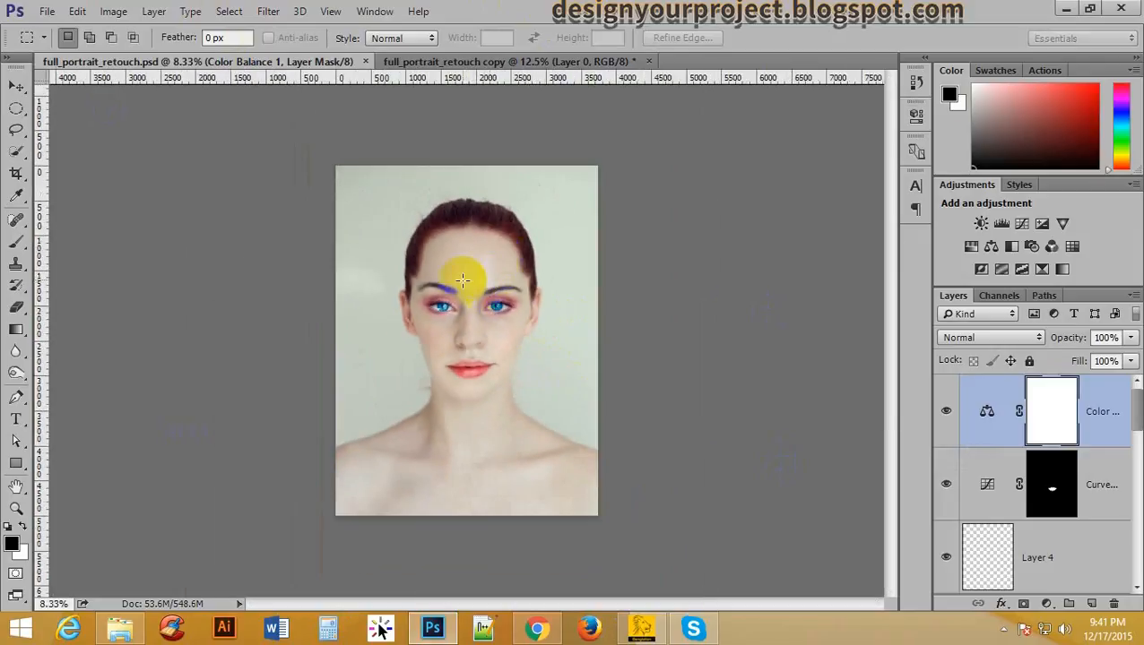
{"action": "left_click", "coordinate": [436, 62]}
{"action": "left_click", "coordinate": [441, 542]}
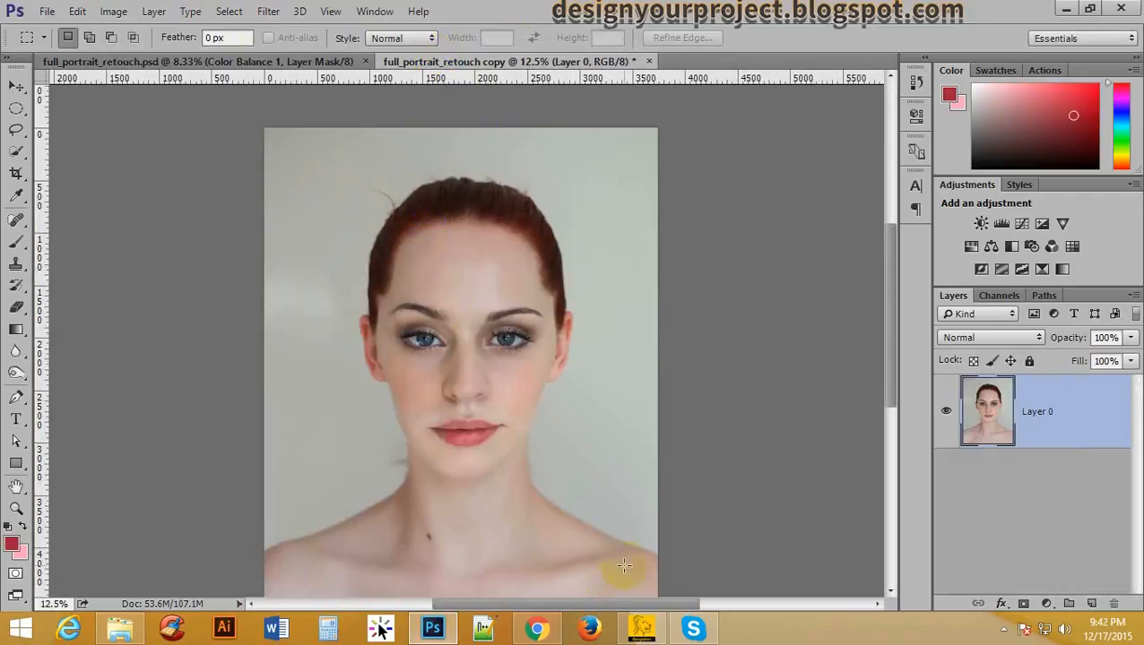
- Duplicate Layer 0 and remove the dark mole and small spots on the neck with the Spot Healing Brush at size 100
{"action": "key", "text": "ctrl+j"}
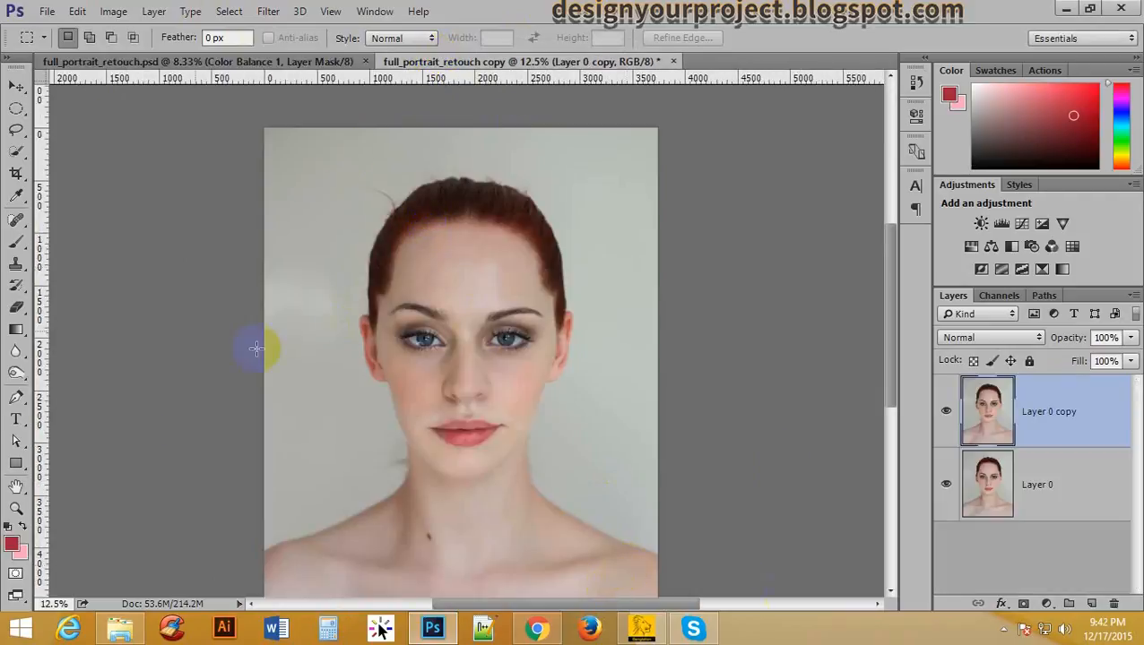
{"action": "scroll", "coordinate": [494, 452], "scroll_direction": "up", "scroll_amount": 1}
{"action": "scroll", "coordinate": [499, 375], "scroll_direction": "down", "scroll_amount": 5}
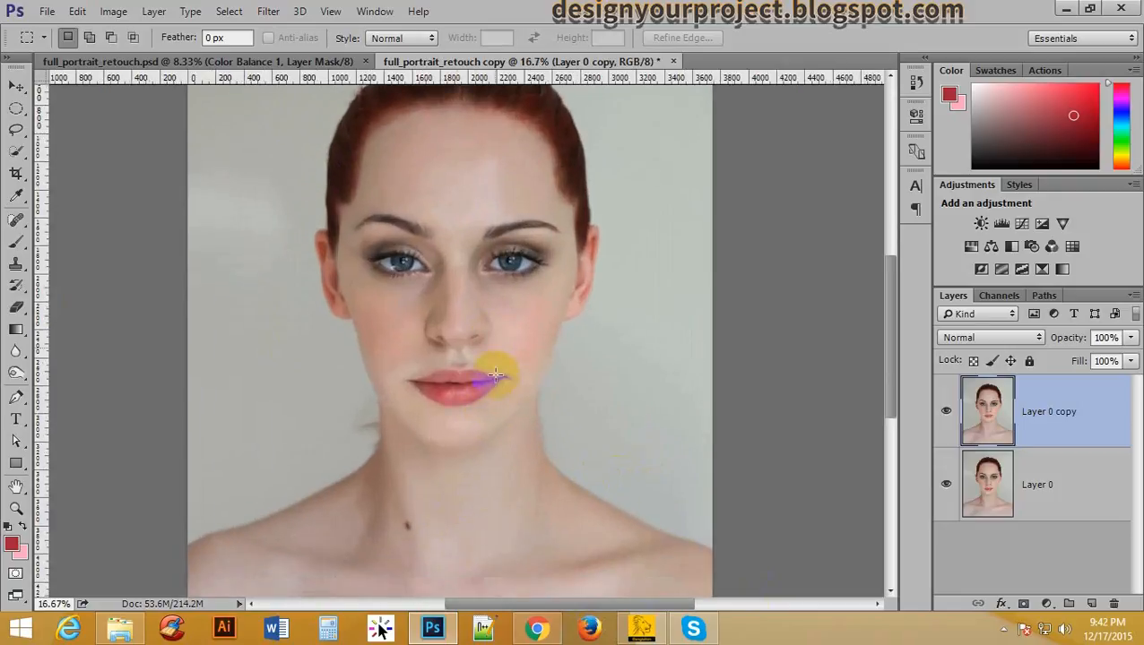
{"action": "scroll", "coordinate": [401, 455], "scroll_direction": "up", "scroll_amount": 2}
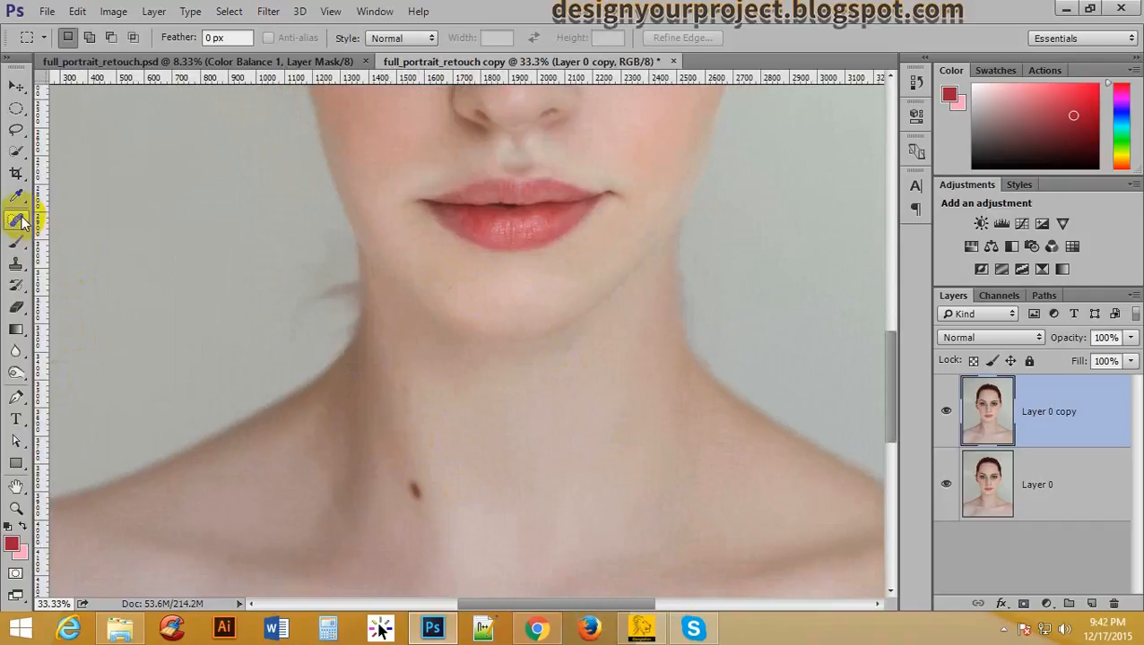
{"action": "mouse_move", "coordinate": [18, 222]}
{"action": "left_mouse_down"}
{"action": "mouse_move", "coordinate": [89, 212]}
{"action": "mouse_move", "coordinate": [133, 223]}
{"action": "left_mouse_up"}
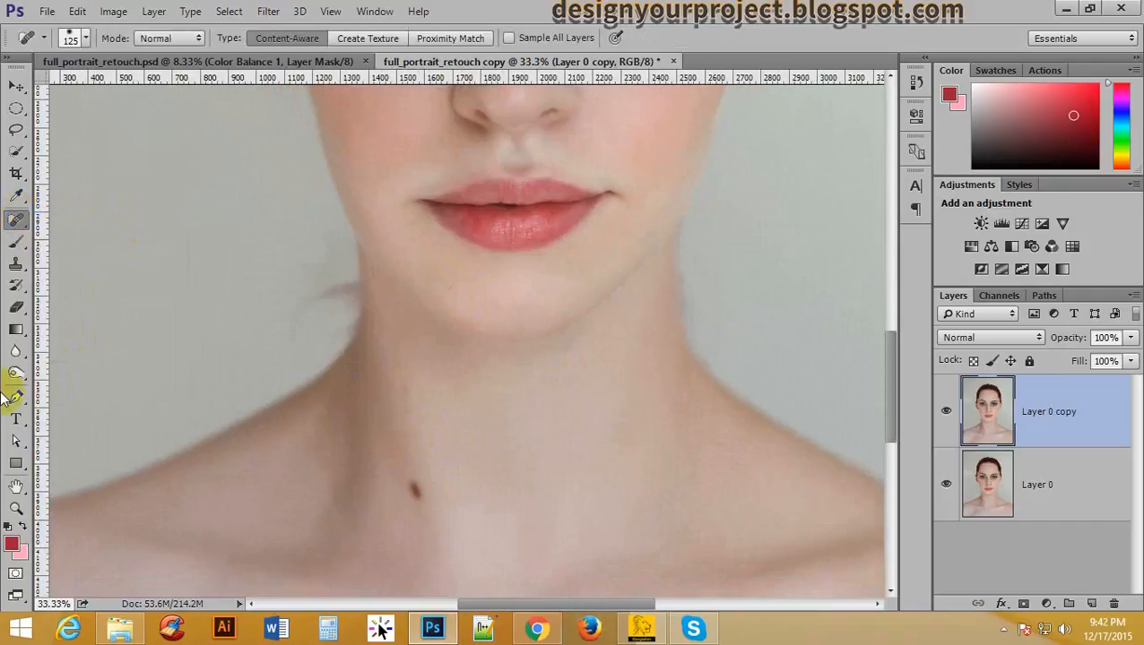
{"action": "left_click", "coordinate": [413, 491]}
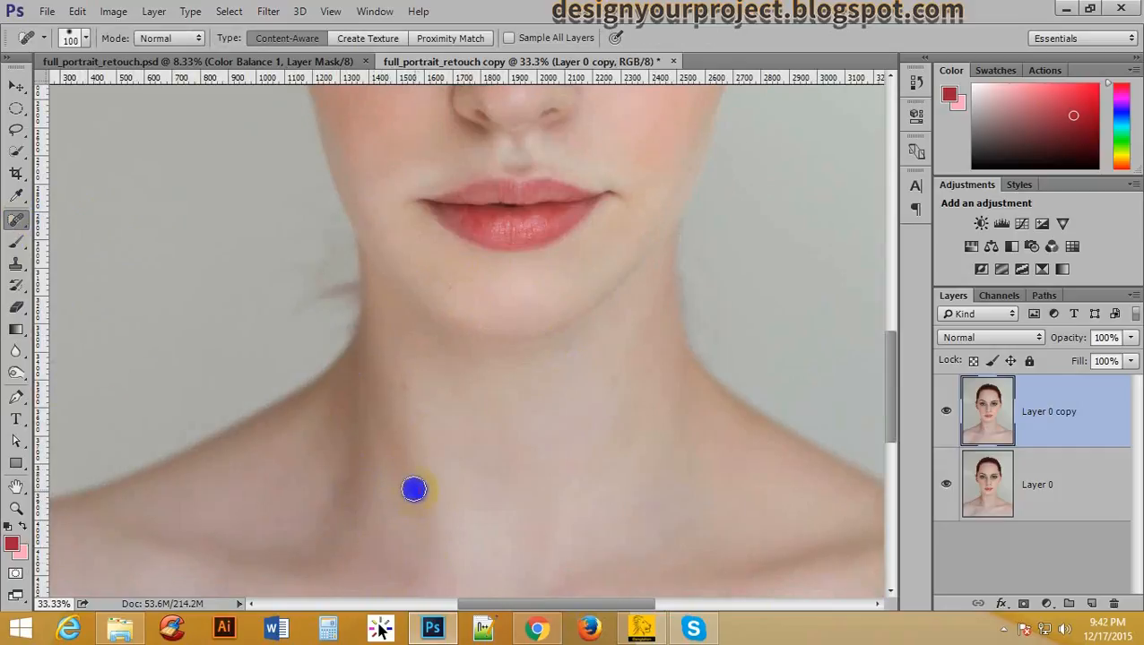
{"action": "left_click", "coordinate": [408, 383]}
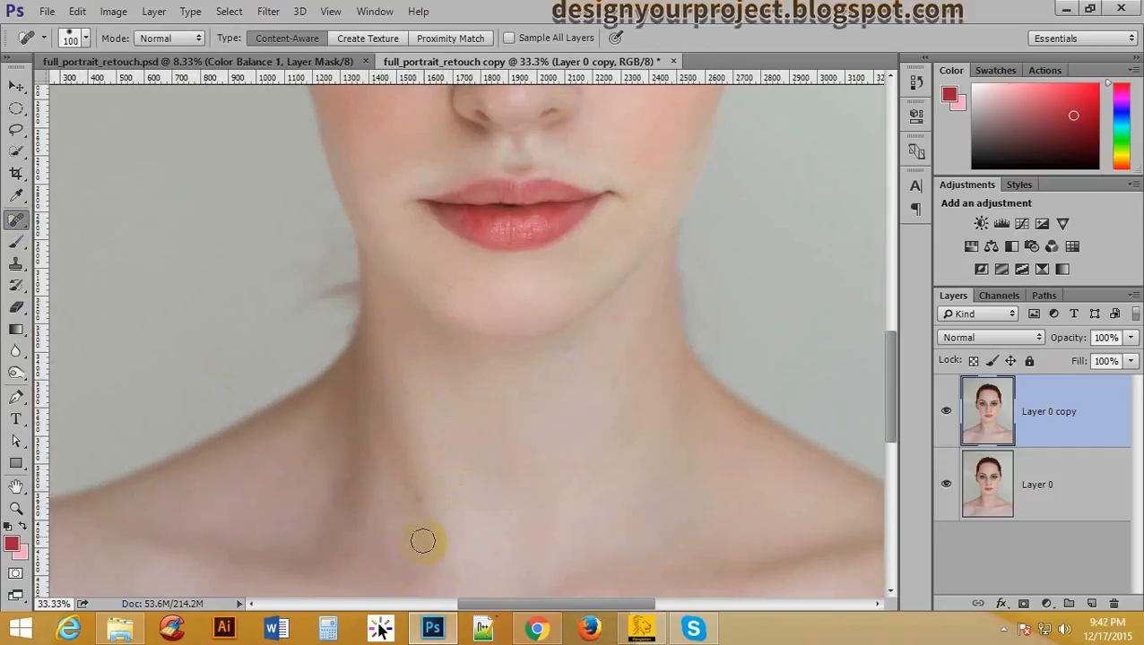
{"action": "left_click", "coordinate": [416, 499]}
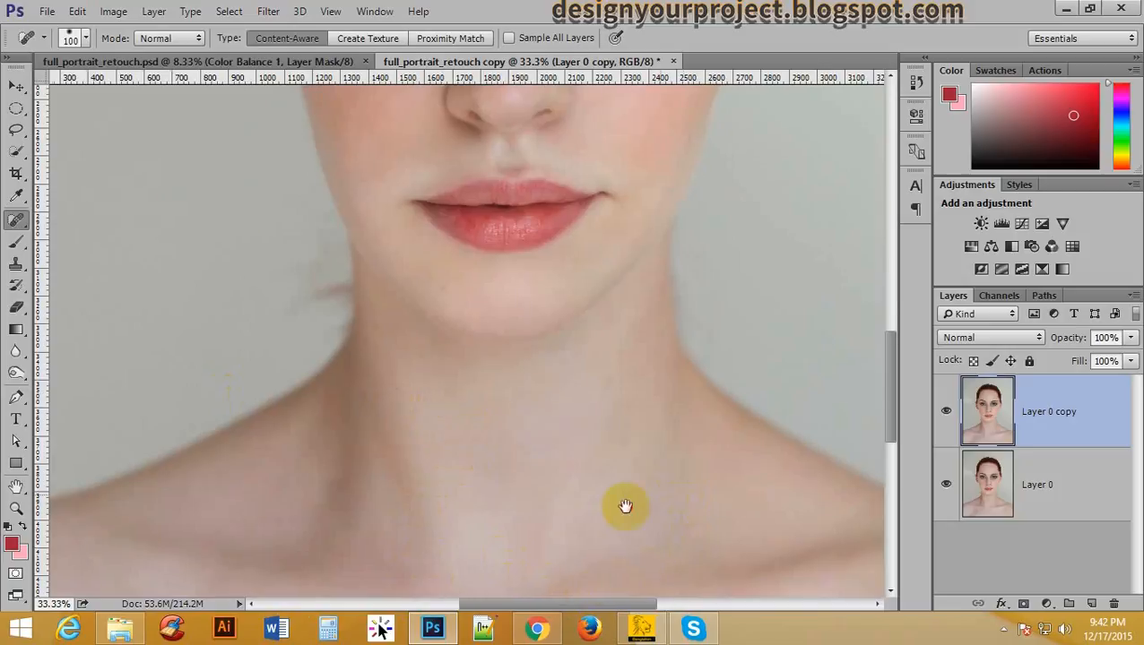
- Go over the face with the Spot Healing Brush, healing the remaining small blemishes on the cheek and nose
{"action": "scroll", "coordinate": [537, 475], "scroll_direction": "up", "scroll_amount": 3}
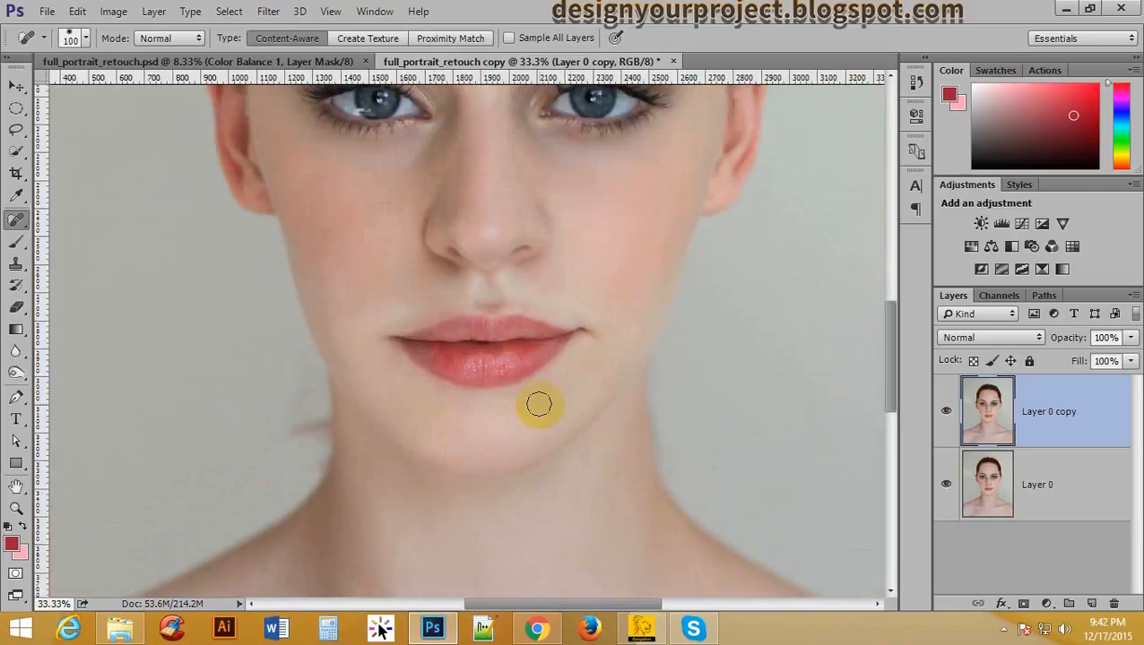
{"action": "left_click", "coordinate": [665, 275]}
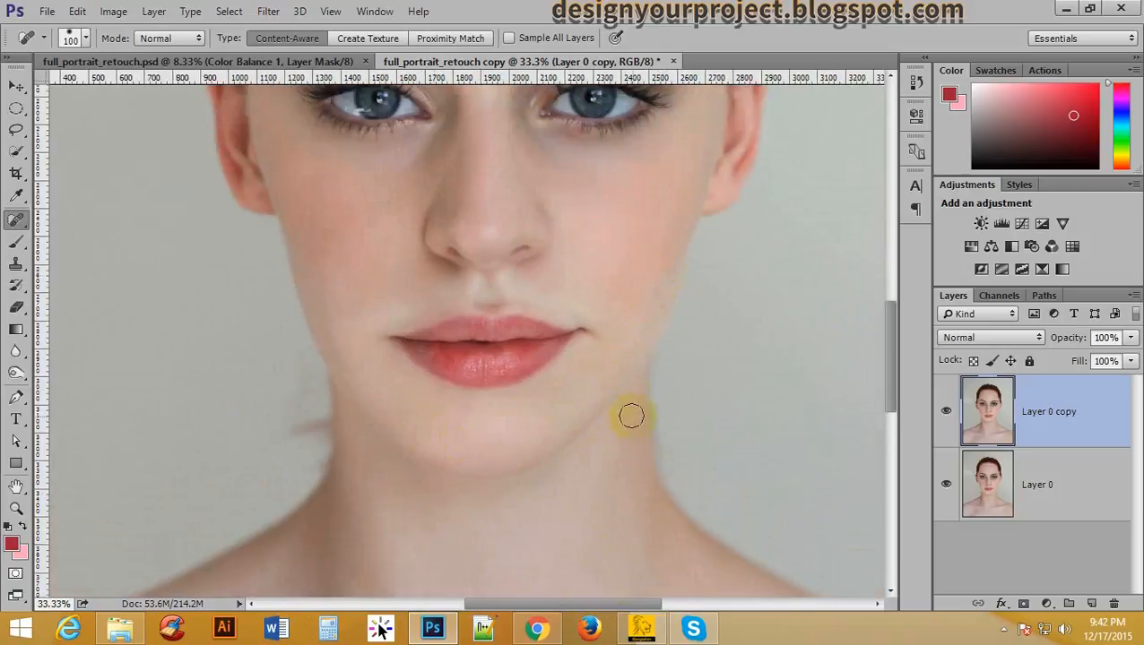
{"action": "left_click_drag", "start_coordinate": [610, 259], "coordinate": [640, 361]}
{"action": "left_click_drag", "start_coordinate": [524, 339], "coordinate": [490, 365]}
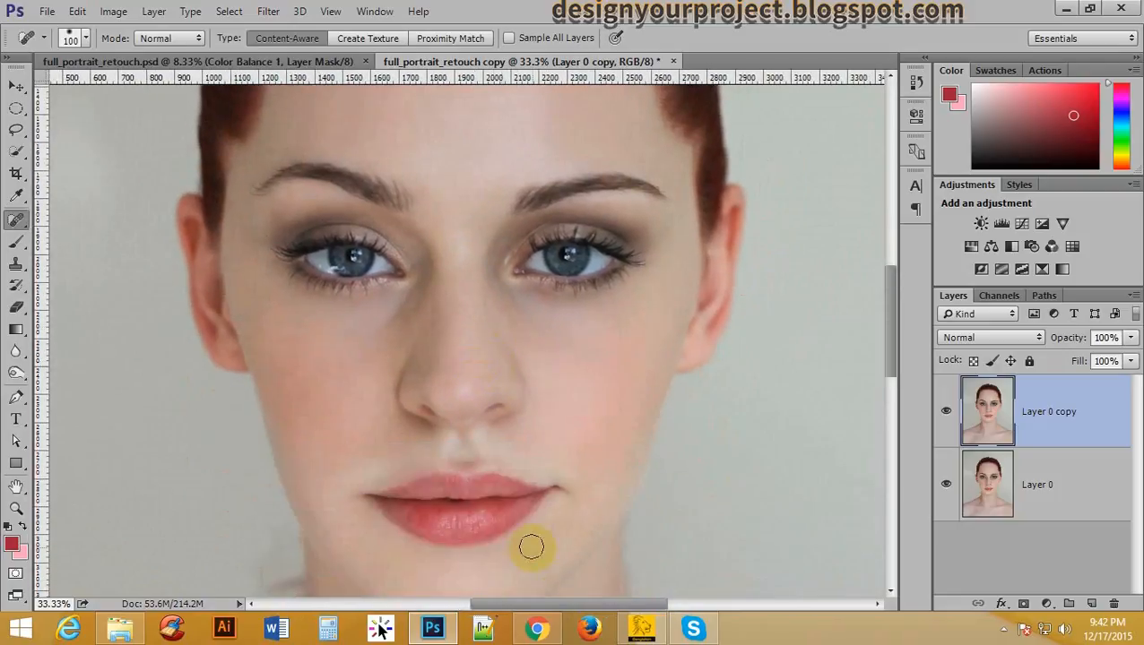
{"action": "left_click", "coordinate": [459, 426], "text": "ctrl+alt"}
{"action": "left_click", "coordinate": [508, 216], "text": "ctrl"}
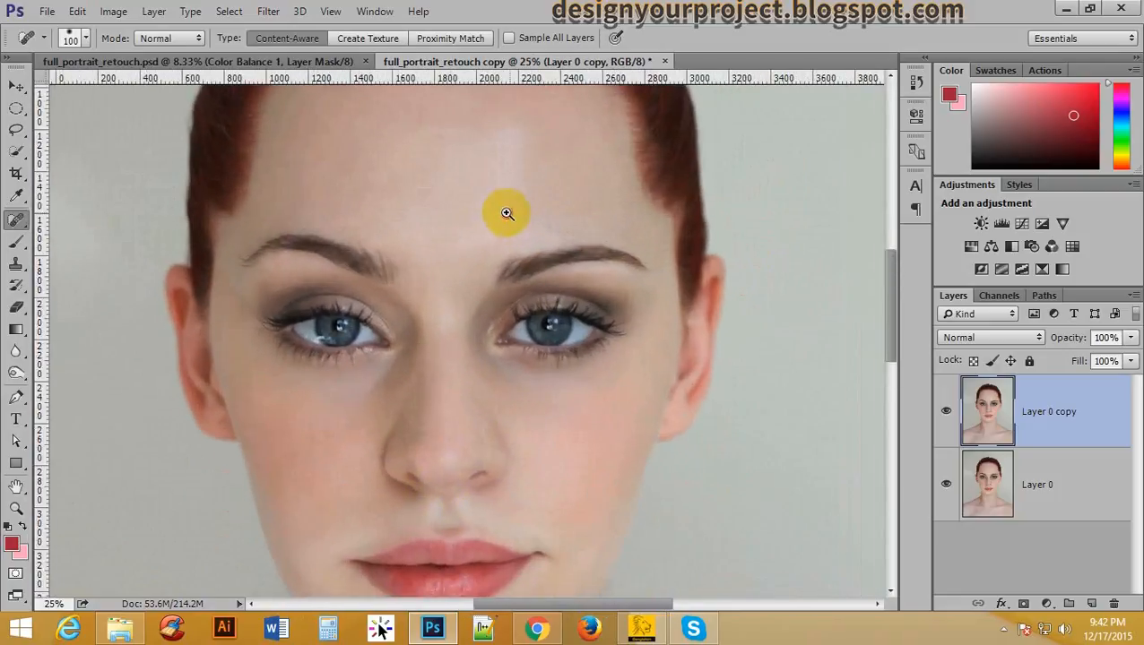
{"action": "left_click", "coordinate": [502, 219], "text": "ctrl"}
{"action": "left_click", "coordinate": [416, 445]}
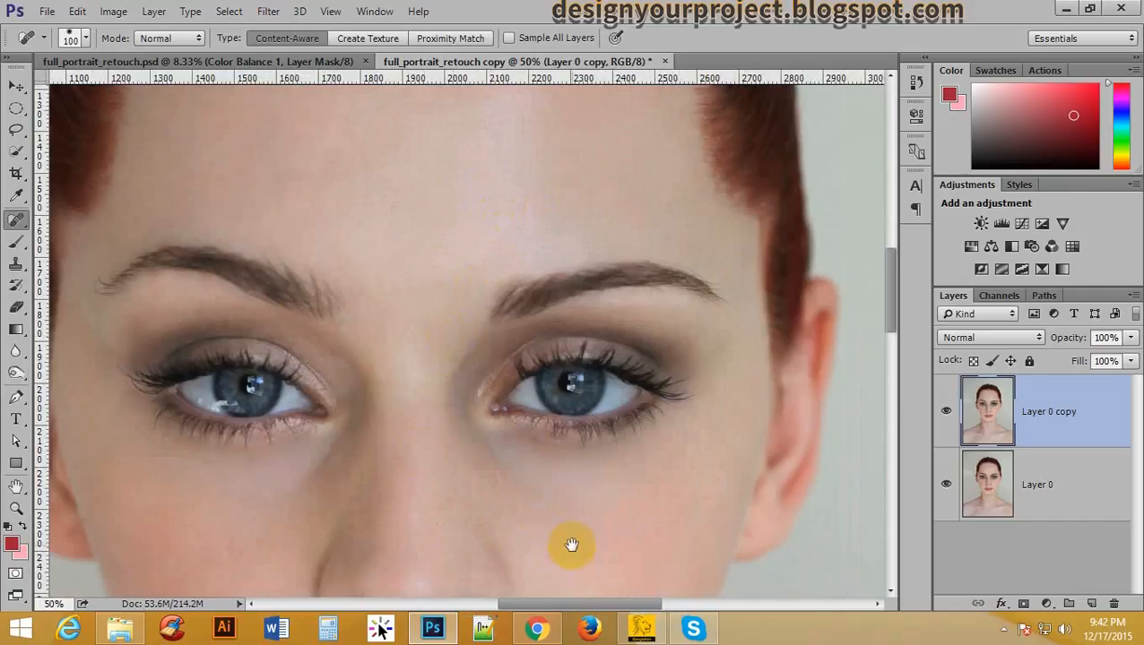
{"action": "left_click", "coordinate": [565, 484], "text": "ctrl+alt"}
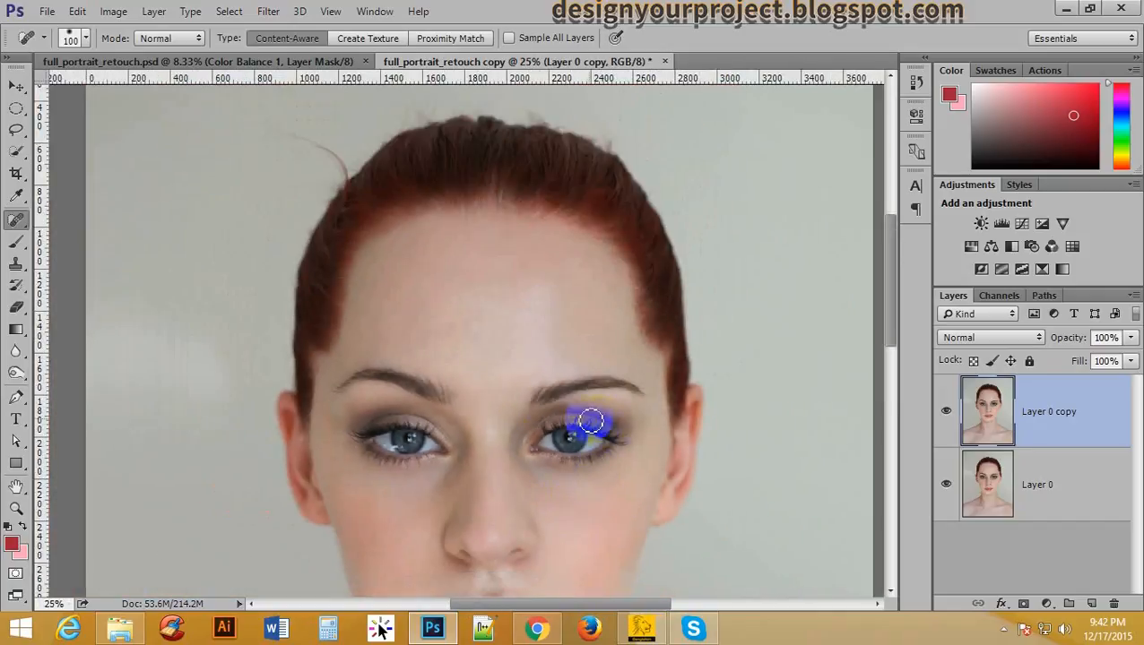
{"action": "left_click_drag", "start_coordinate": [570, 463], "coordinate": [538, 368]}
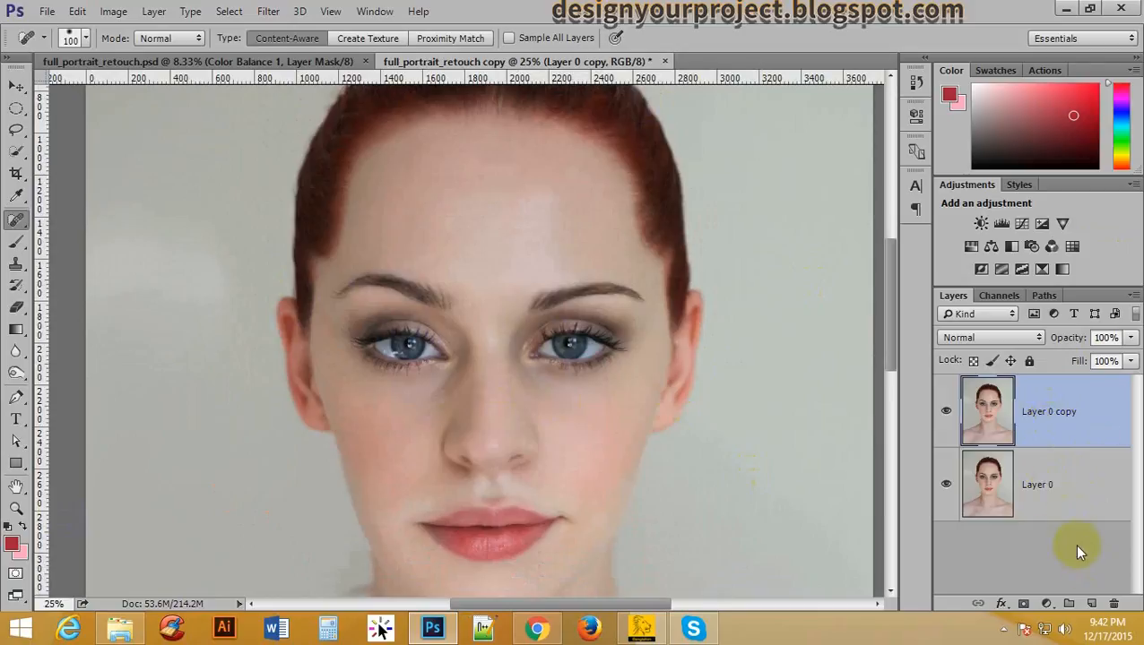
- Duplicate the healed Layer 0 copy and desaturate the new top layer
{"action": "key", "text": "ctrl+j"}
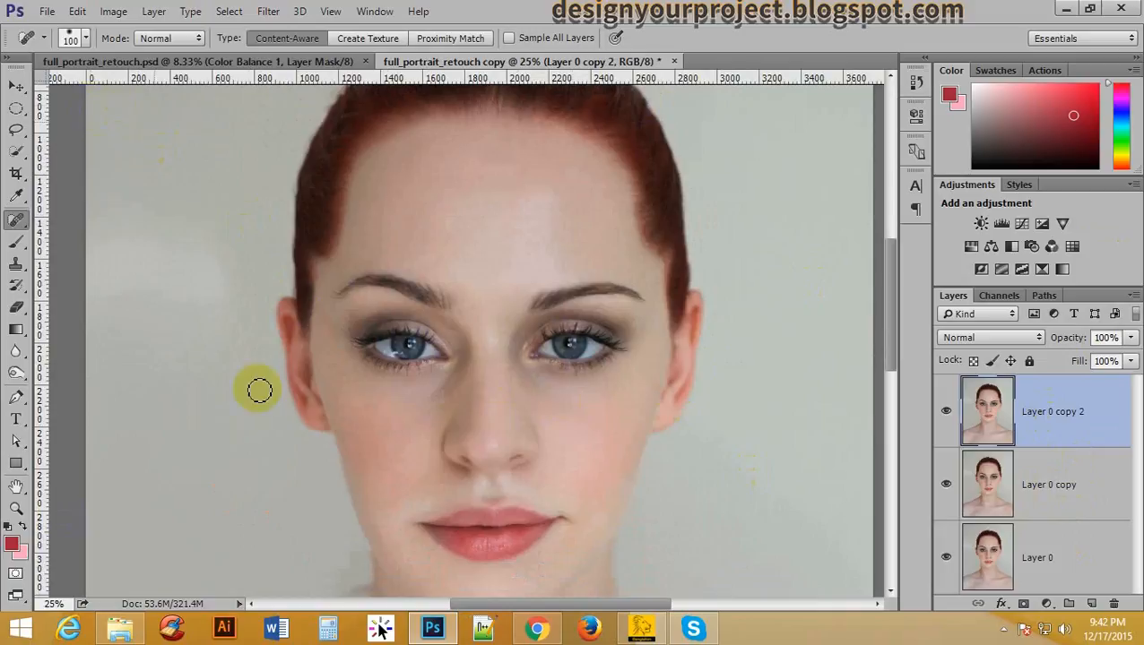
{"action": "left_click", "coordinate": [114, 12]}
{"action": "mouse_move", "coordinate": [124, 54]}
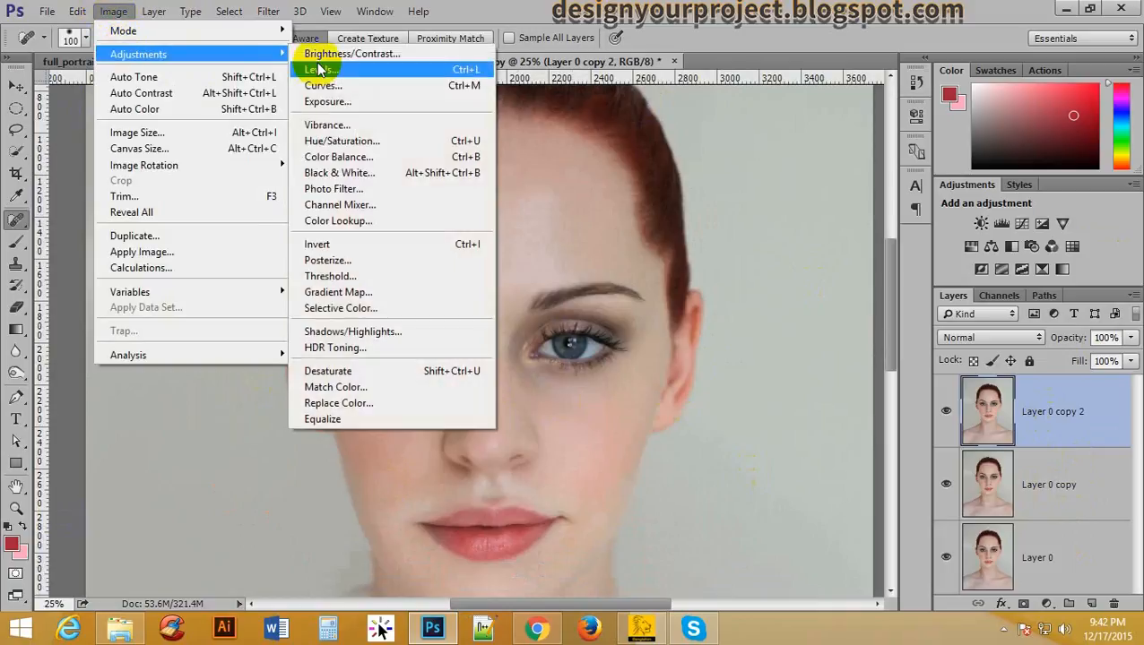
{"action": "left_click", "coordinate": [367, 374]}
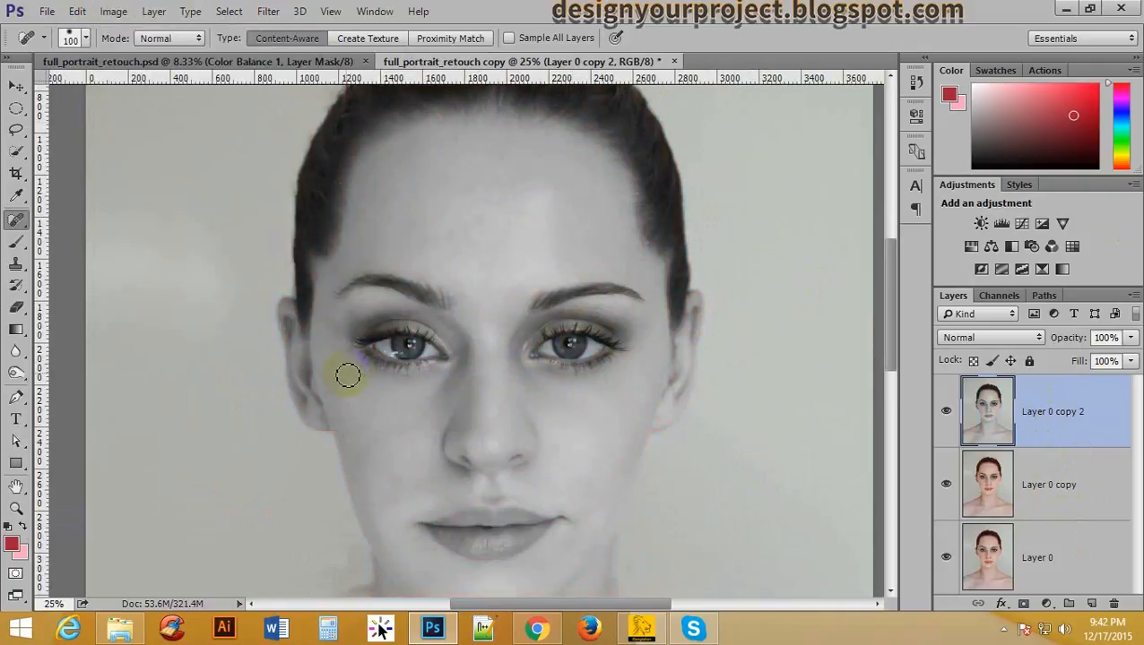
{"action": "left_click", "coordinate": [550, 237], "text": "alt"}
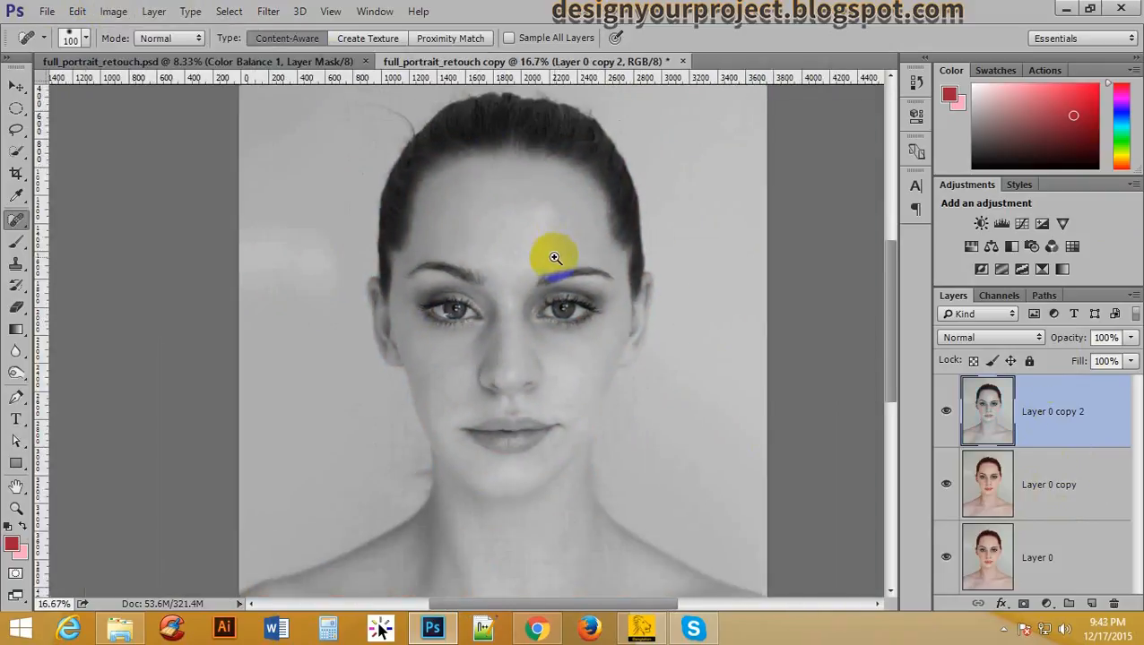
{"action": "left_click", "coordinate": [554, 258], "text": "ctrl"}
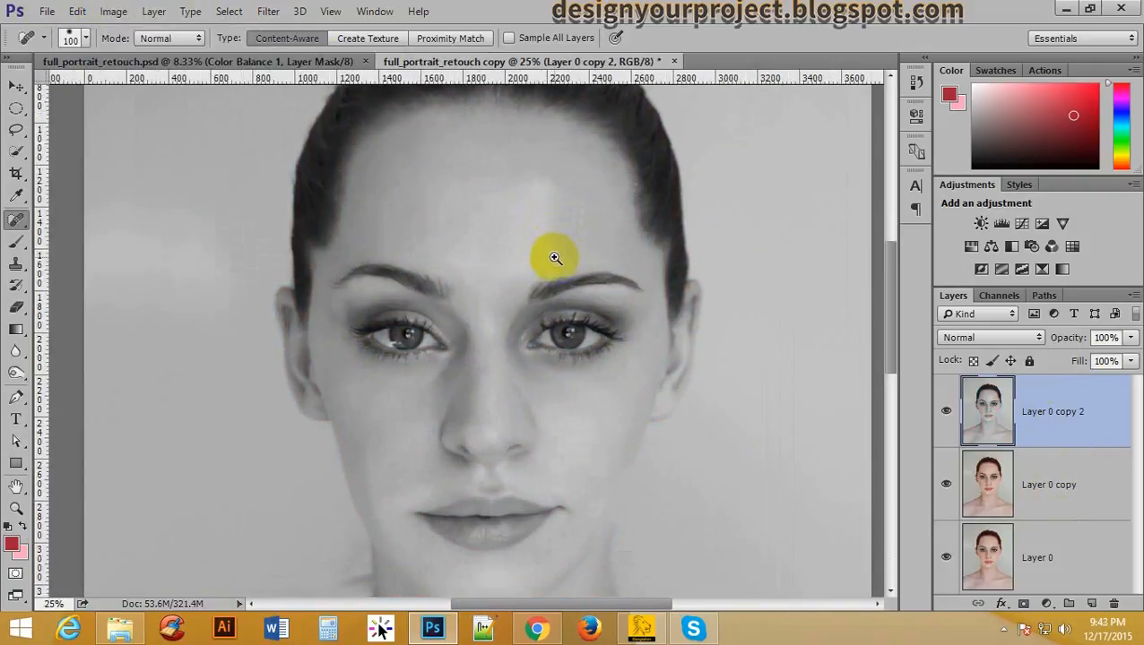
- Rename the black-and-white top layer as desaturate
{"action": "double_click", "coordinate": [1054, 411]}
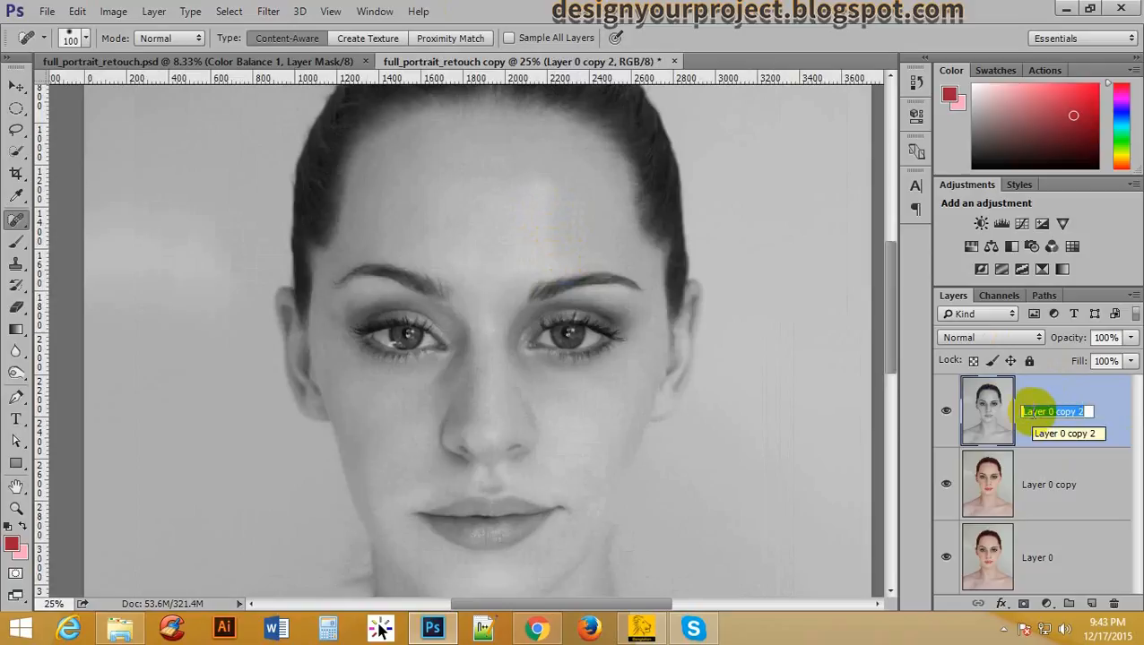
{"action": "type", "text": "d"}
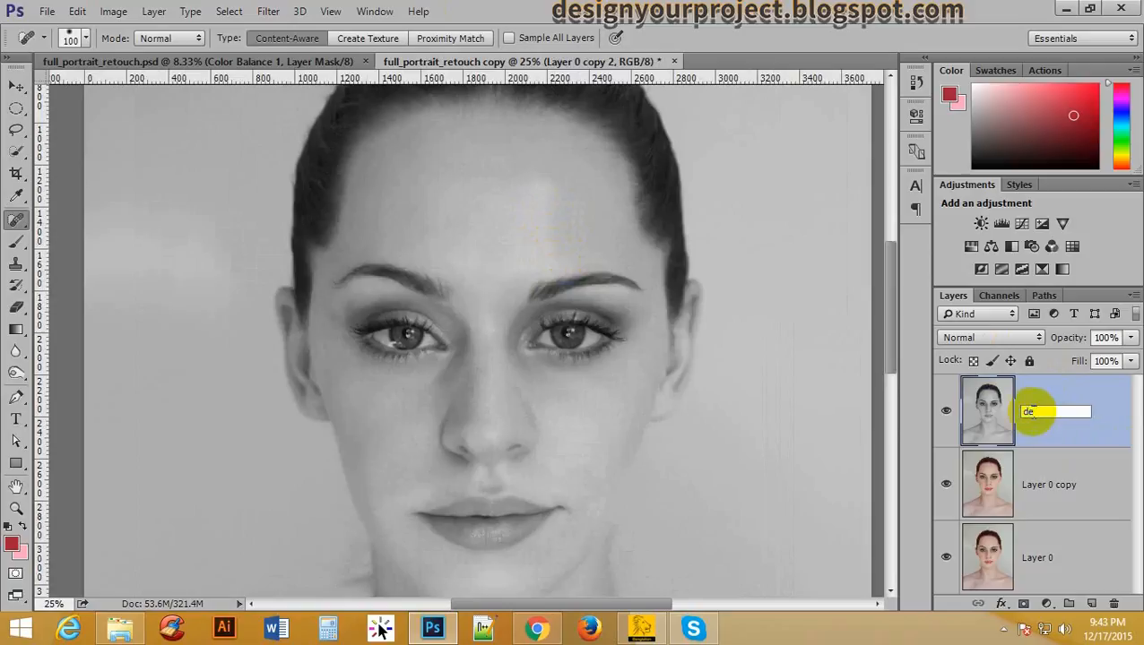
{"action": "type", "text": "esaturate"}
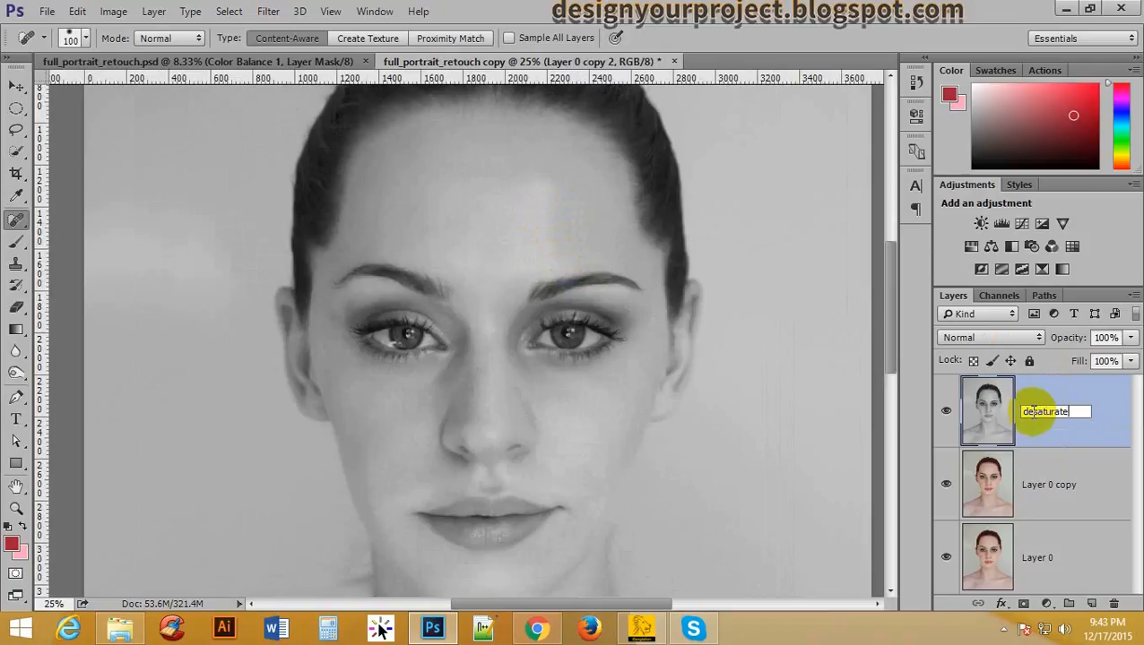
{"action": "left_click", "coordinate": [1102, 410]}
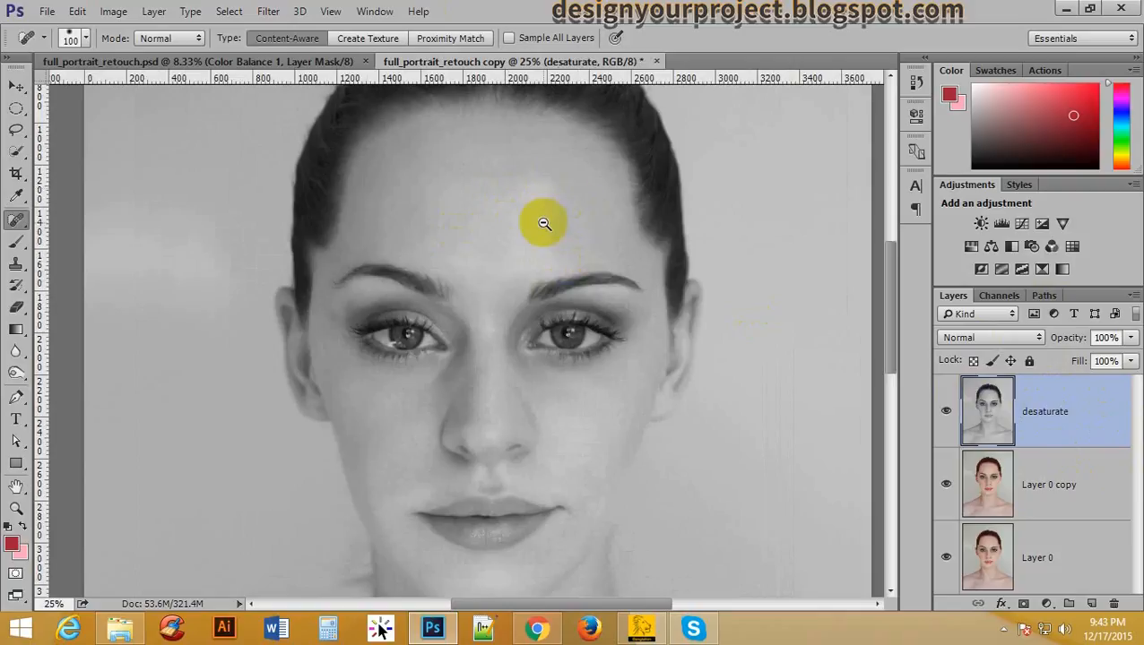
- Set the desaturate layer's blending mode to Screen and its opacity to 50%
{"action": "scroll", "coordinate": [542, 224], "scroll_direction": "down", "scroll_amount": 1}
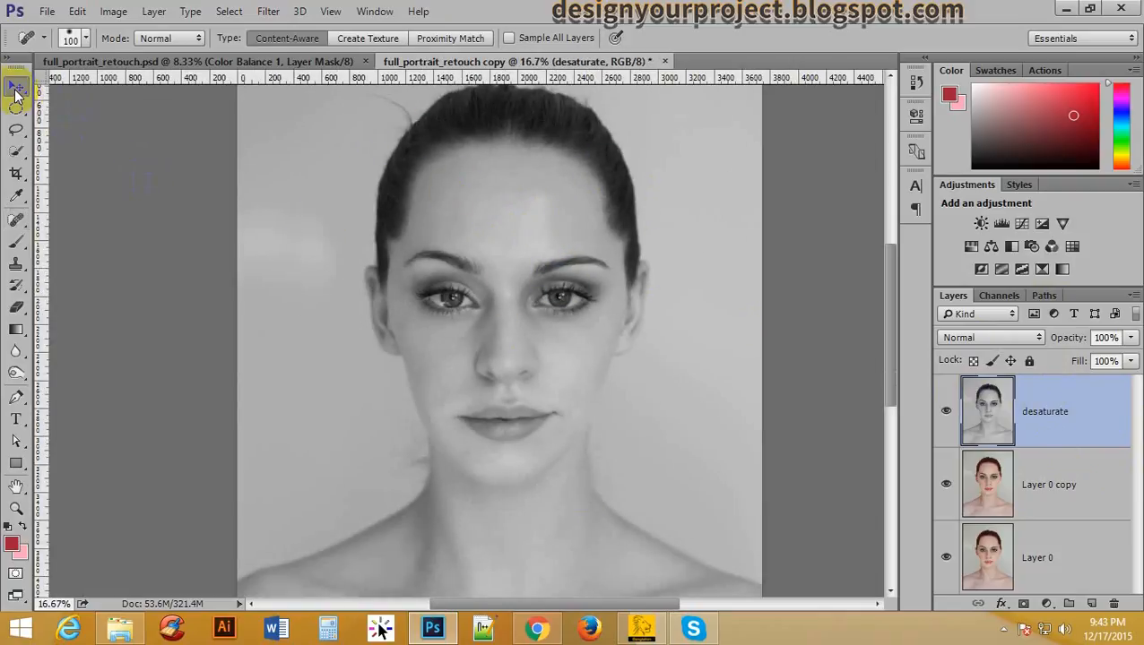
{"action": "left_click", "coordinate": [16, 86]}
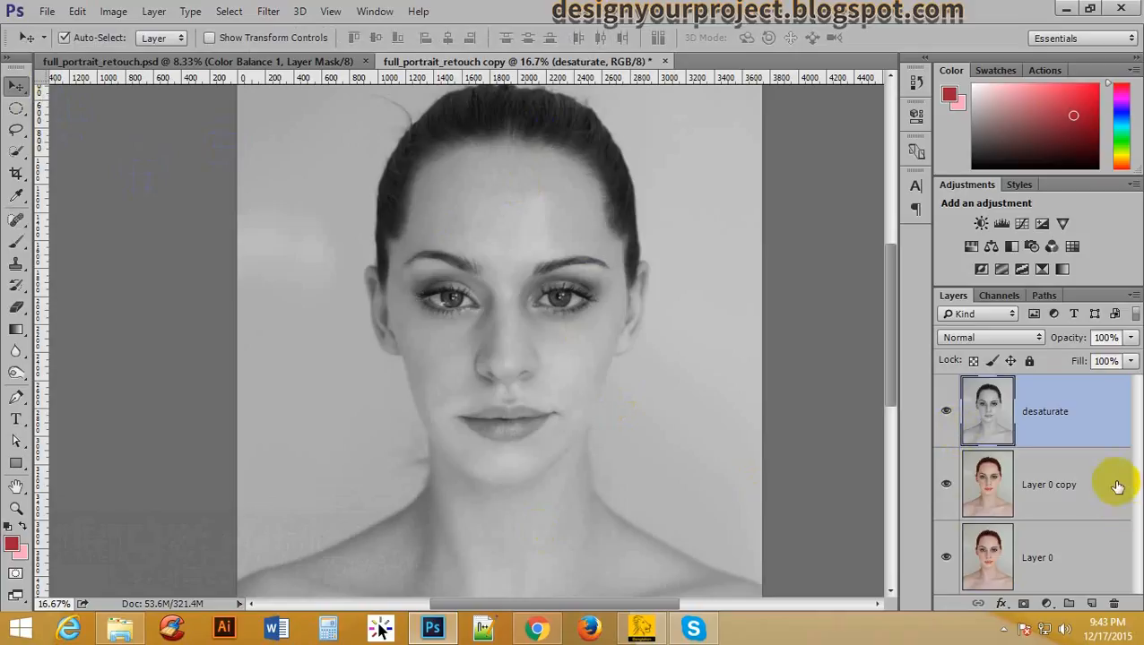
{"action": "left_click", "coordinate": [986, 338]}
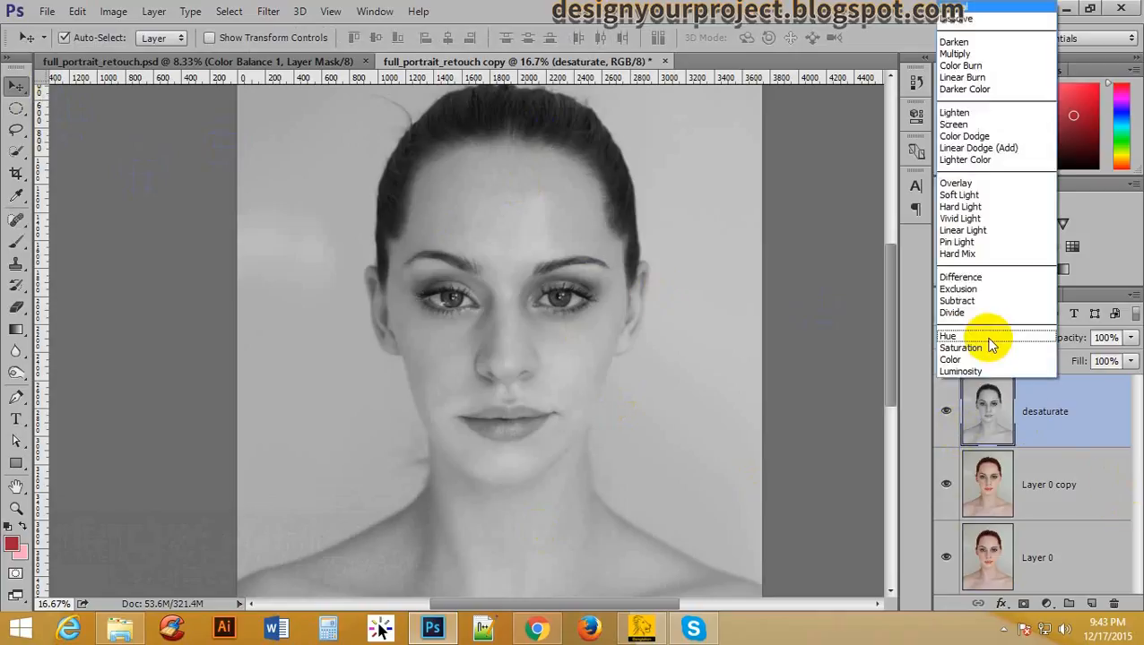
{"action": "left_click", "coordinate": [983, 125]}
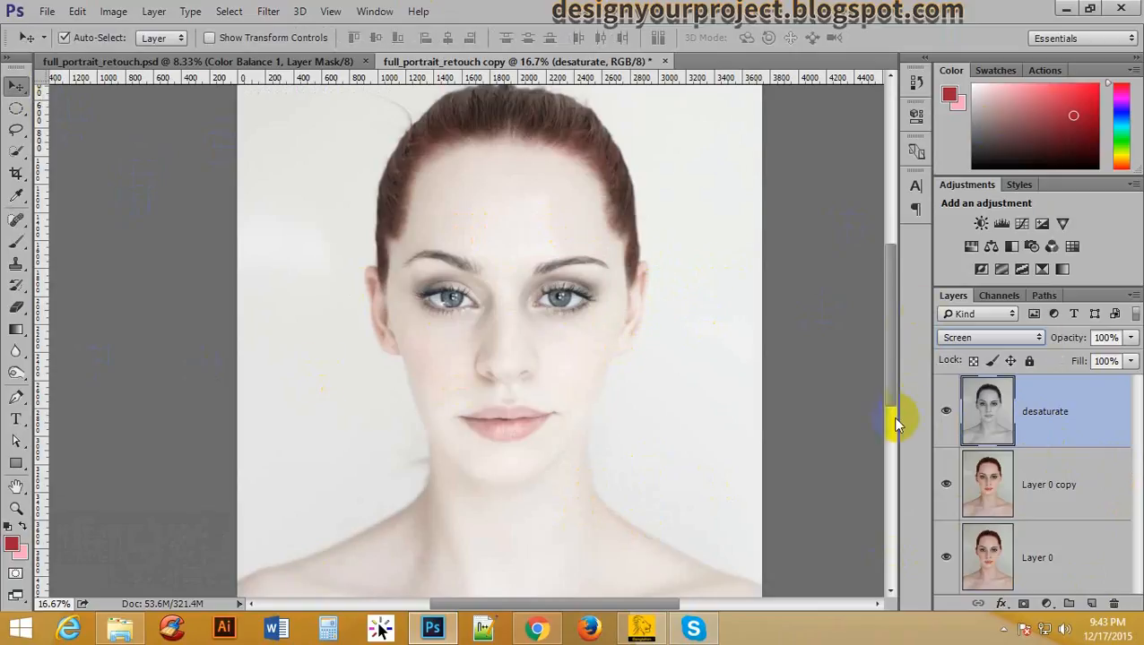
{"action": "left_click", "coordinate": [1092, 336]}
{"action": "type", "text": "5"}
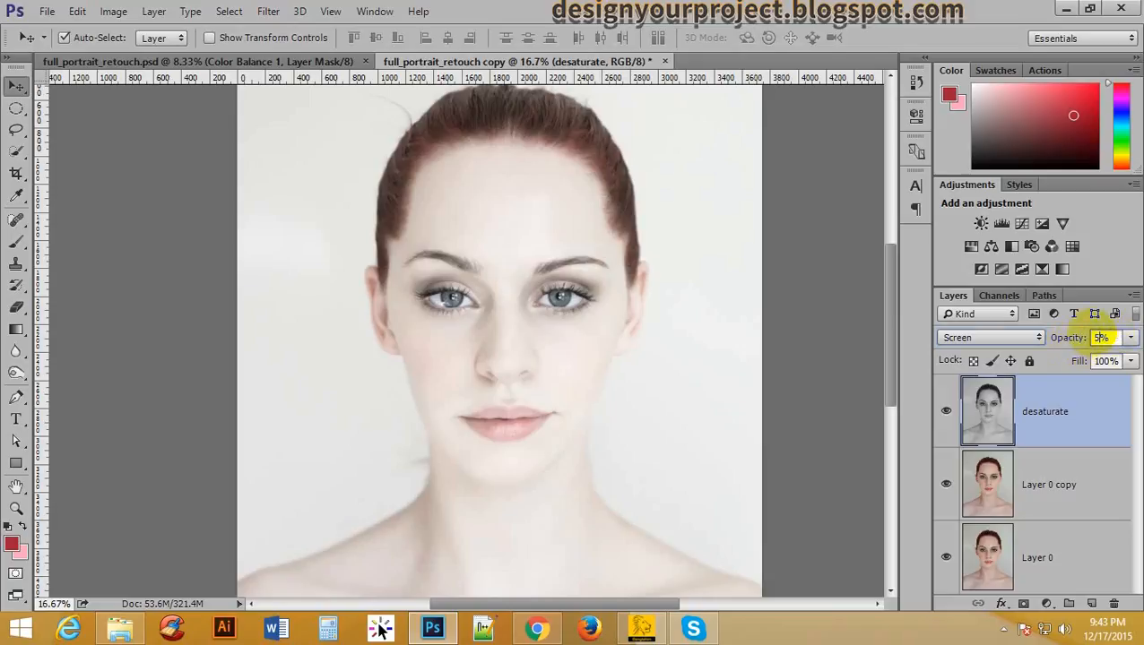
{"action": "type", "text": "0"}
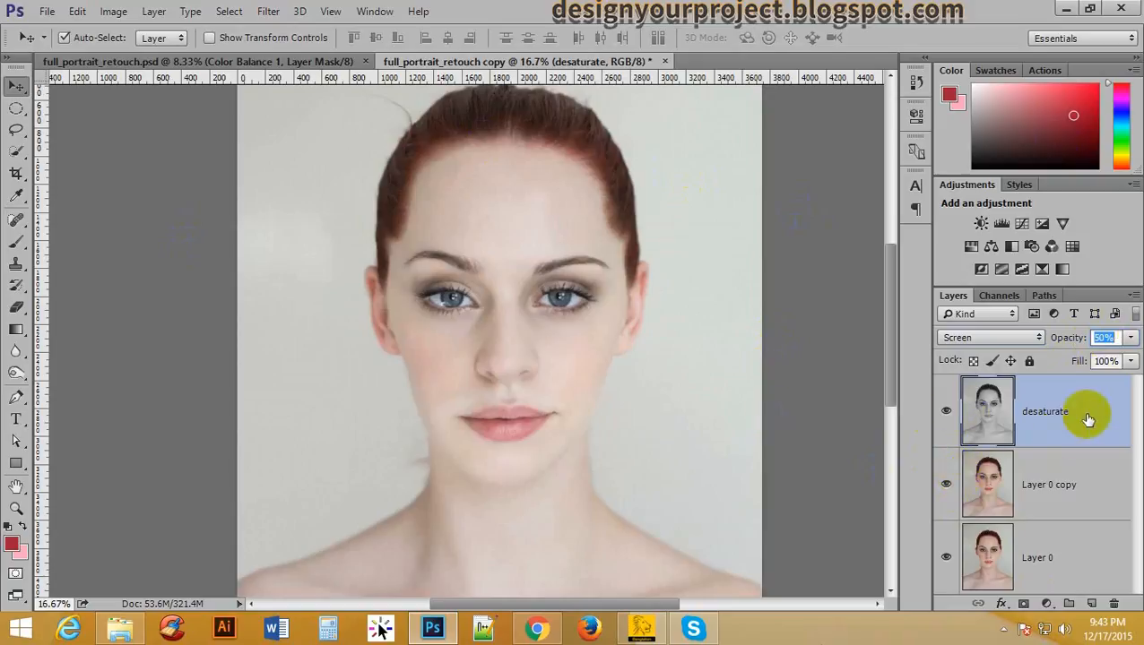
- Add a new empty layer above the desaturate layer and activate the Mixer Brush Tool
{"action": "left_click", "coordinate": [529, 237], "text": "ctrl"}
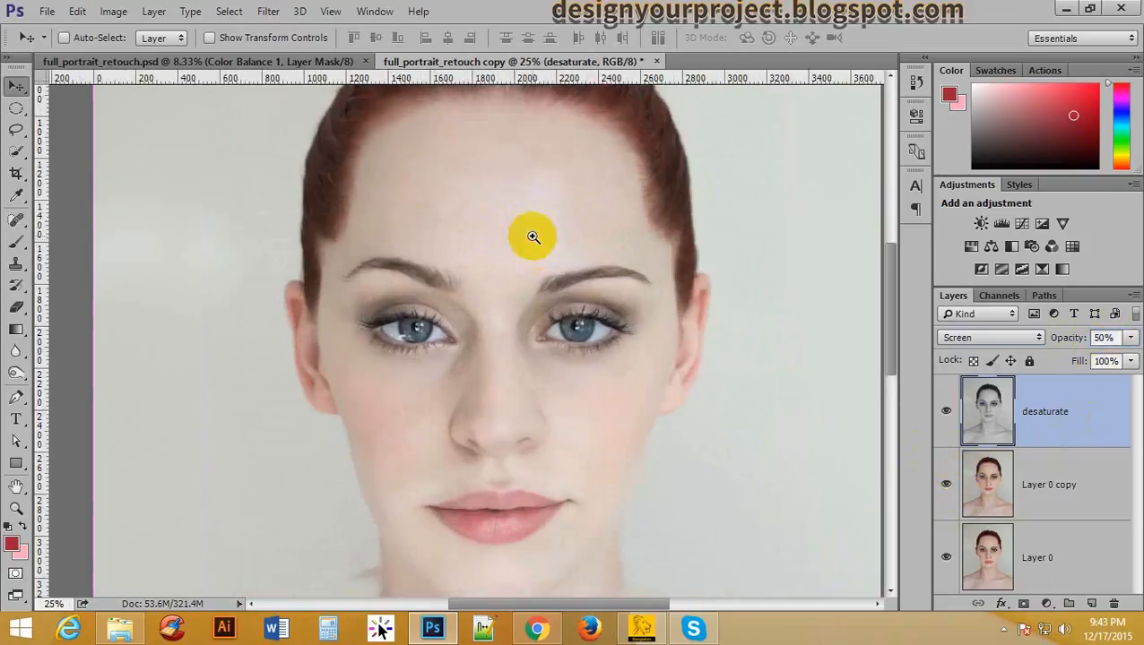
{"action": "left_click", "coordinate": [532, 236], "text": "ctrl+alt"}
{"action": "left_click", "coordinate": [319, 172], "text": "ctrl+alt"}
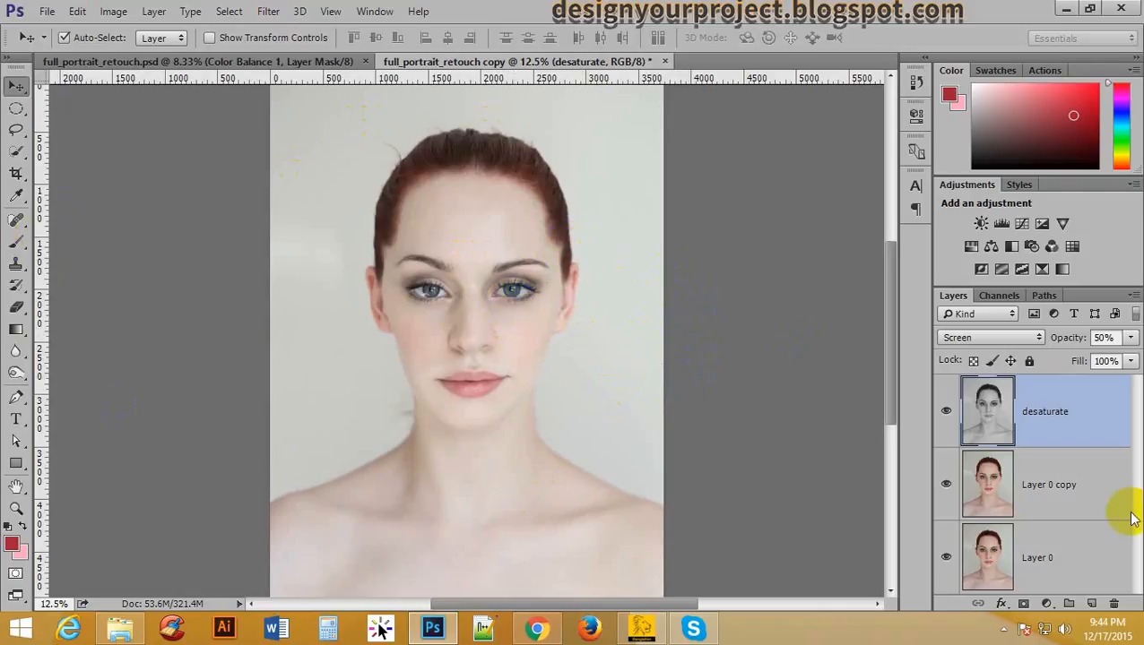
{"action": "left_click", "coordinate": [1089, 605]}
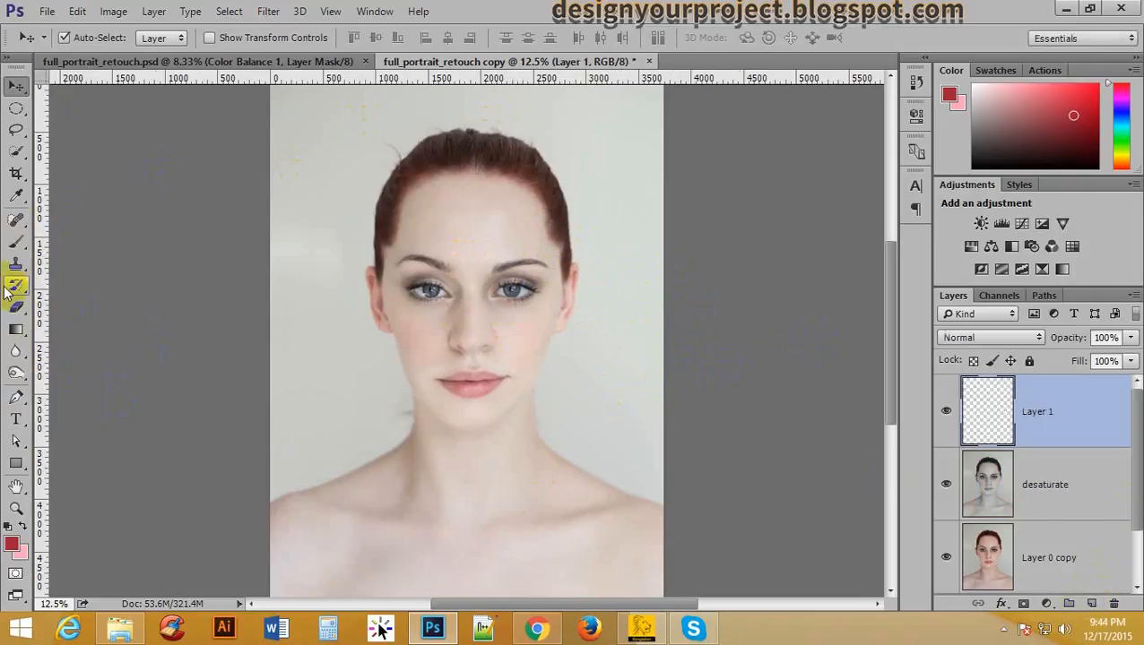
{"action": "left_click", "coordinate": [8, 250]}
{"action": "left_click", "coordinate": [8, 250]}
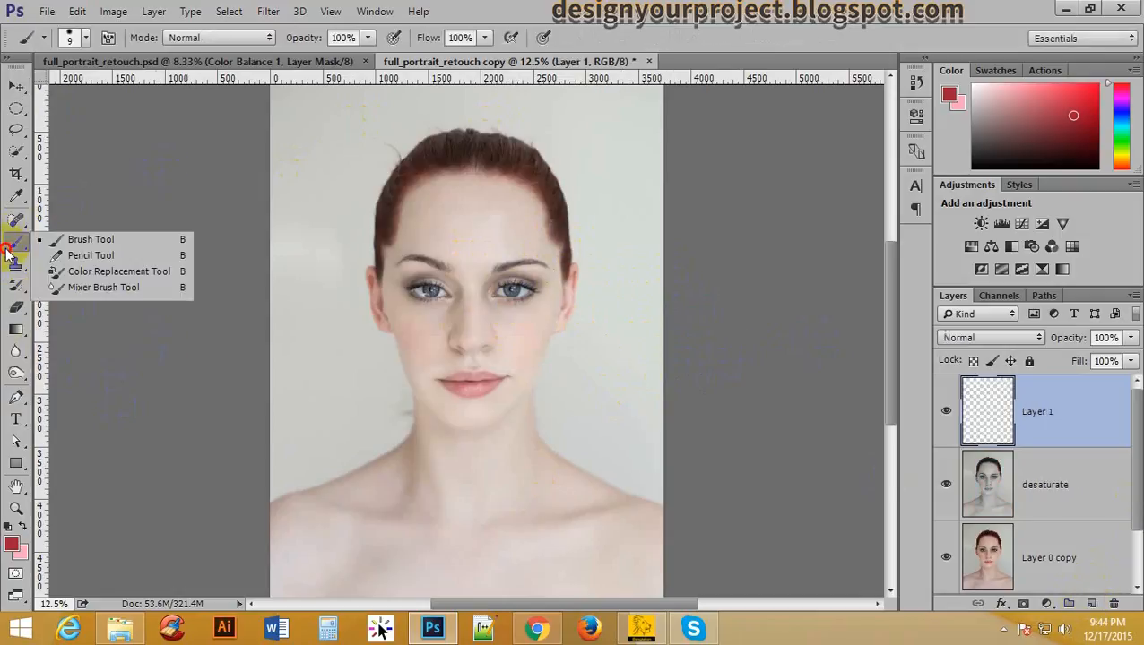
{"action": "left_click", "coordinate": [115, 289]}
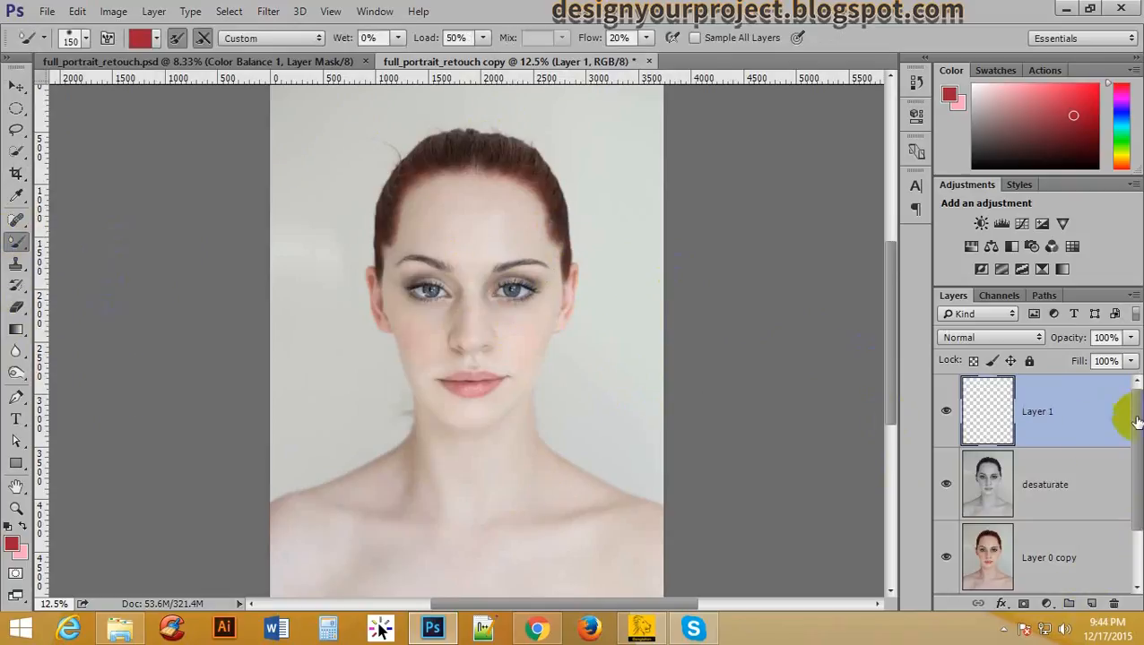
- Rename the new empty layer as mixer brush toll
{"action": "double_click", "coordinate": [1035, 410]}
{"action": "type", "text": "mixer b"}
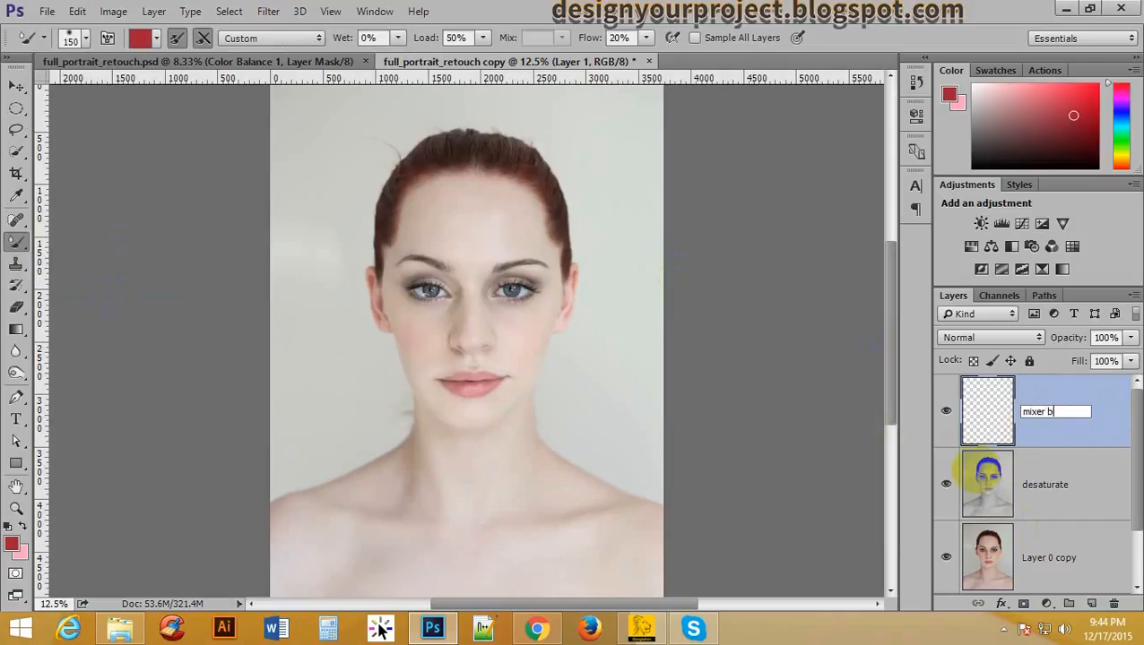
{"action": "key", "text": "BackSpace"}
{"action": "key", "text": "BackSpace"}
{"action": "type", "text": "rush toll"}
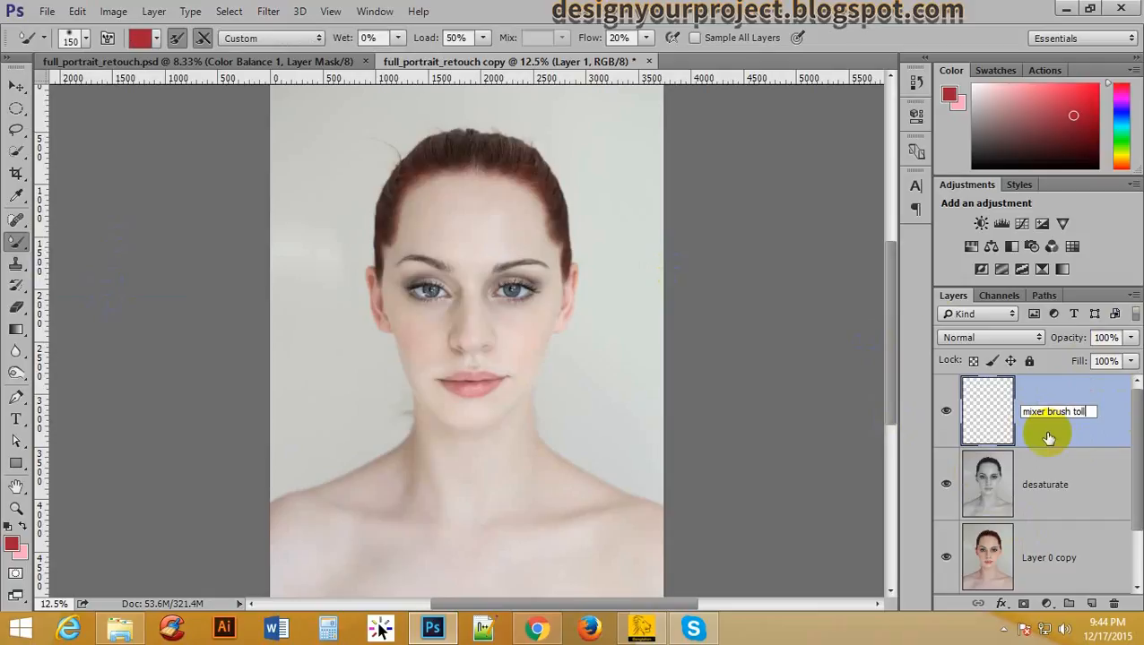
{"action": "key", "text": "Return"}
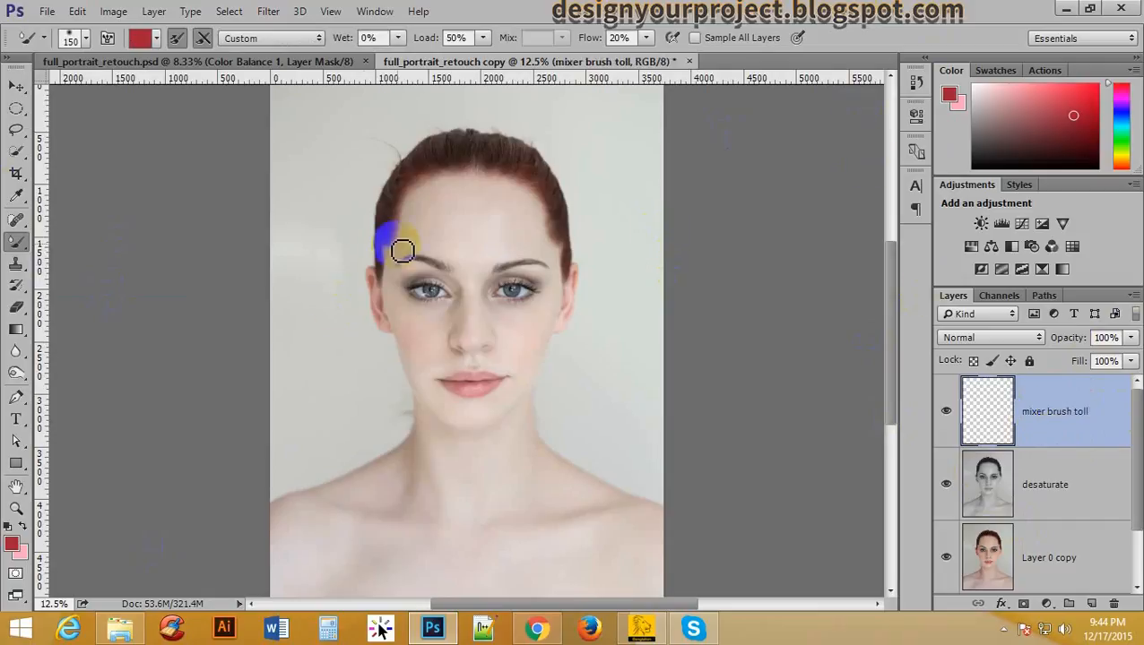
- Clean the mixer brush and turn off loading the brush after each stroke
{"action": "left_click", "coordinate": [17, 244]}
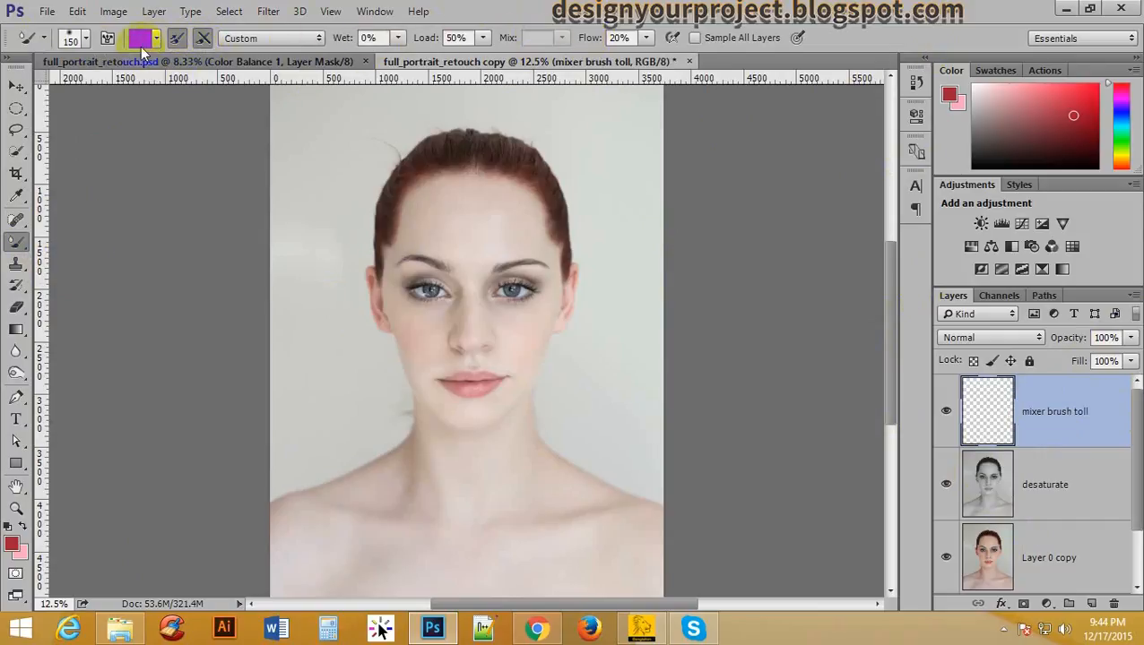
{"action": "left_click", "coordinate": [155, 41]}
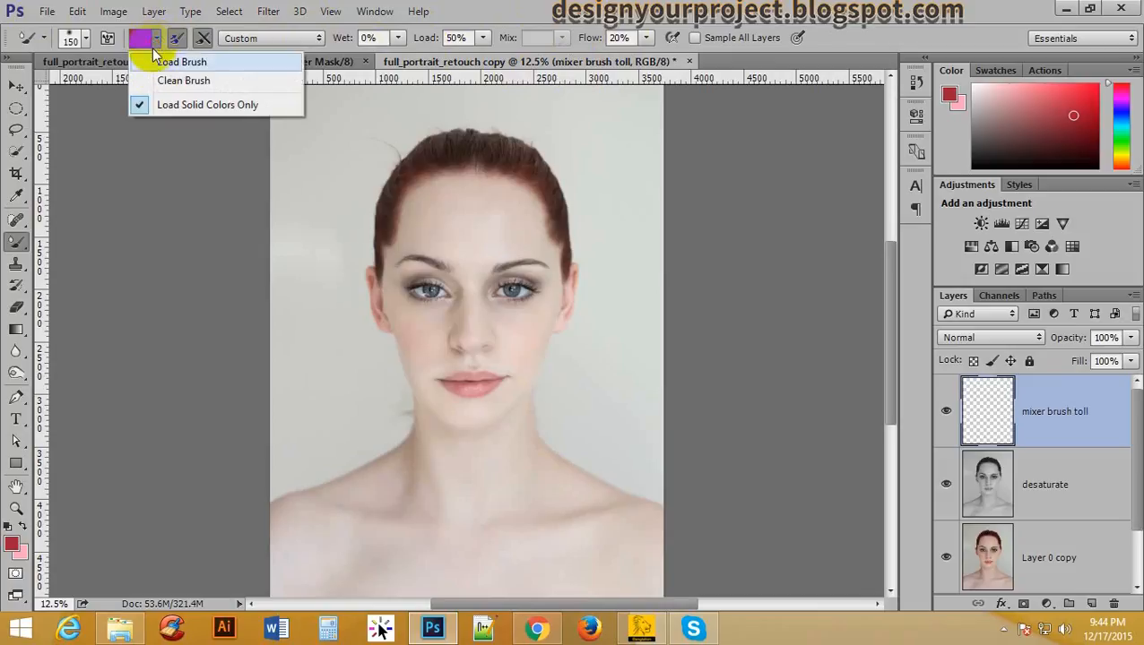
{"action": "left_click", "coordinate": [186, 81]}
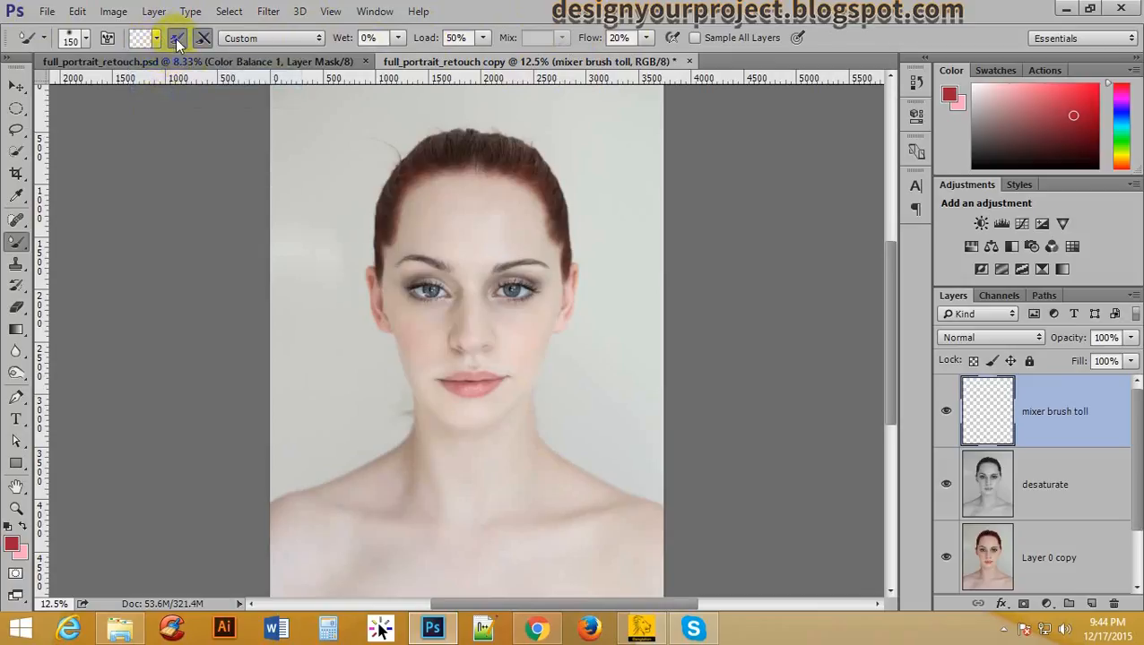
{"action": "left_click", "coordinate": [176, 39]}
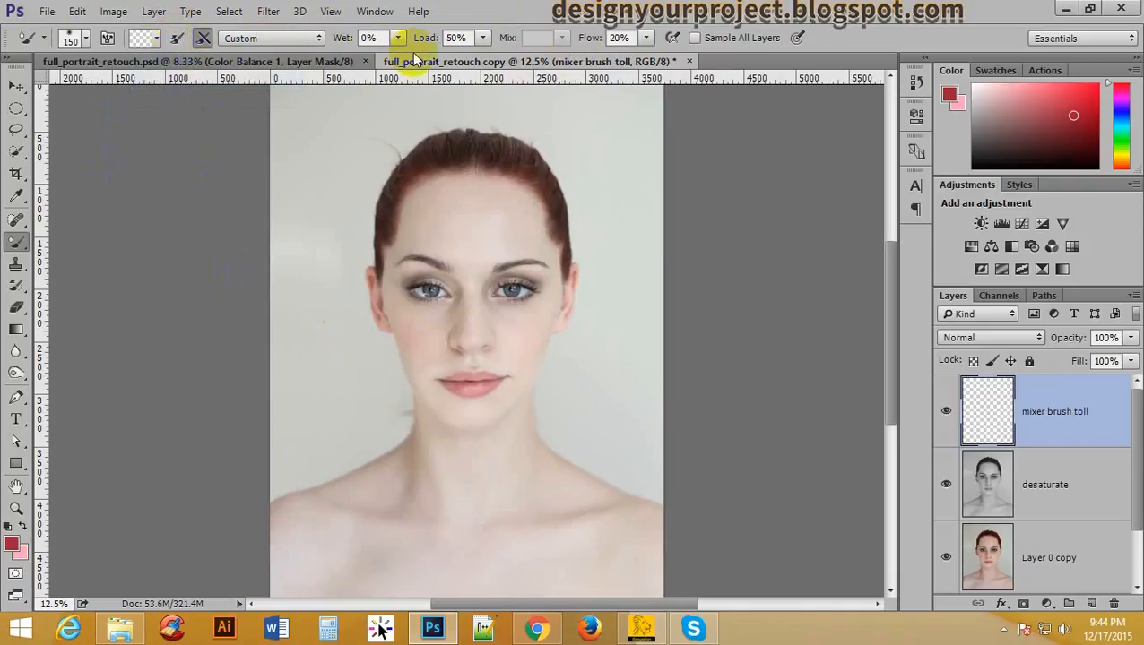
- Set the mixer brush to 20% Wet, 20% Load and 10% Mix
{"action": "left_click", "coordinate": [370, 39]}
{"action": "left_click_drag", "start_coordinate": [384, 307], "coordinate": [400, 315]}
{"action": "type", "text": "2"}
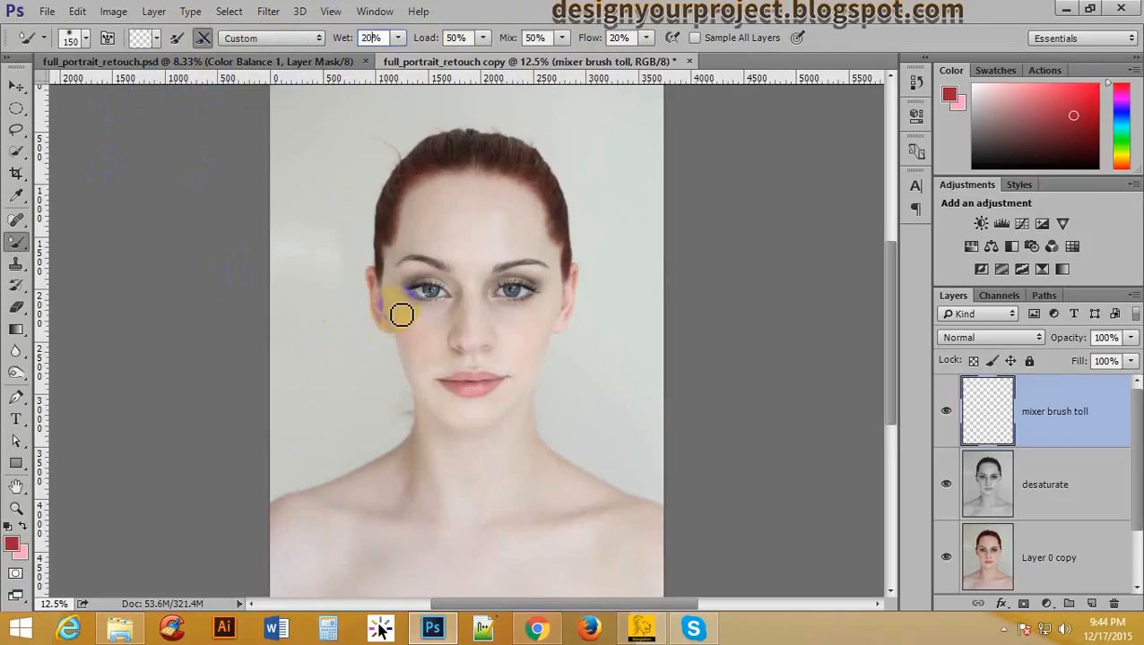
{"action": "left_click", "coordinate": [455, 38]}
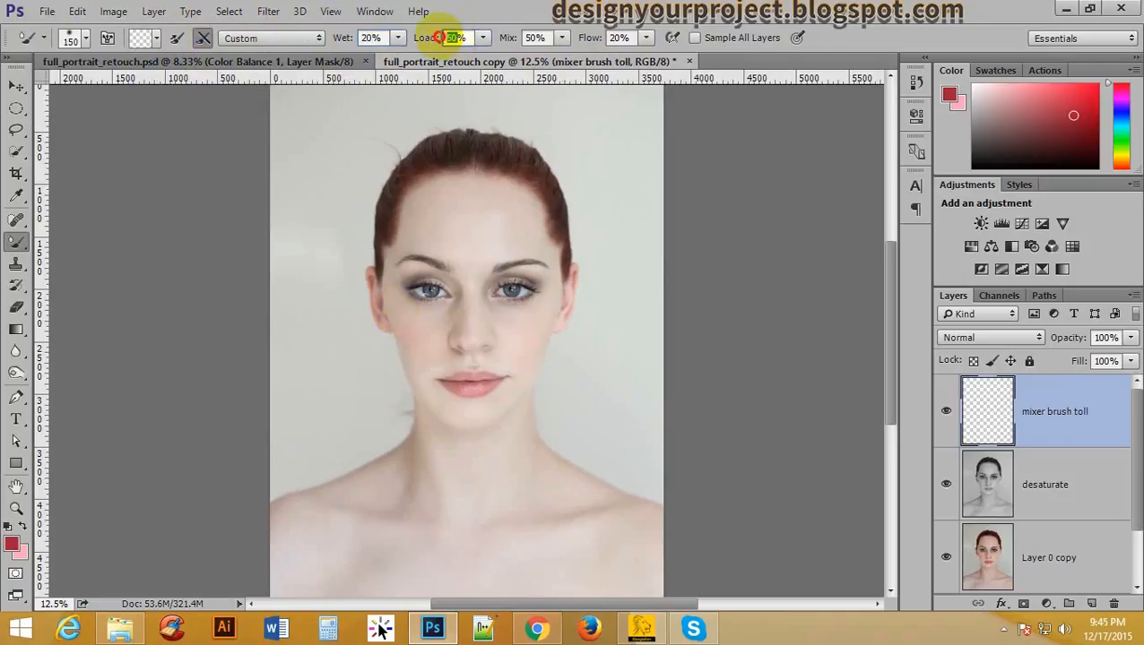
{"action": "left_click", "coordinate": [481, 154]}
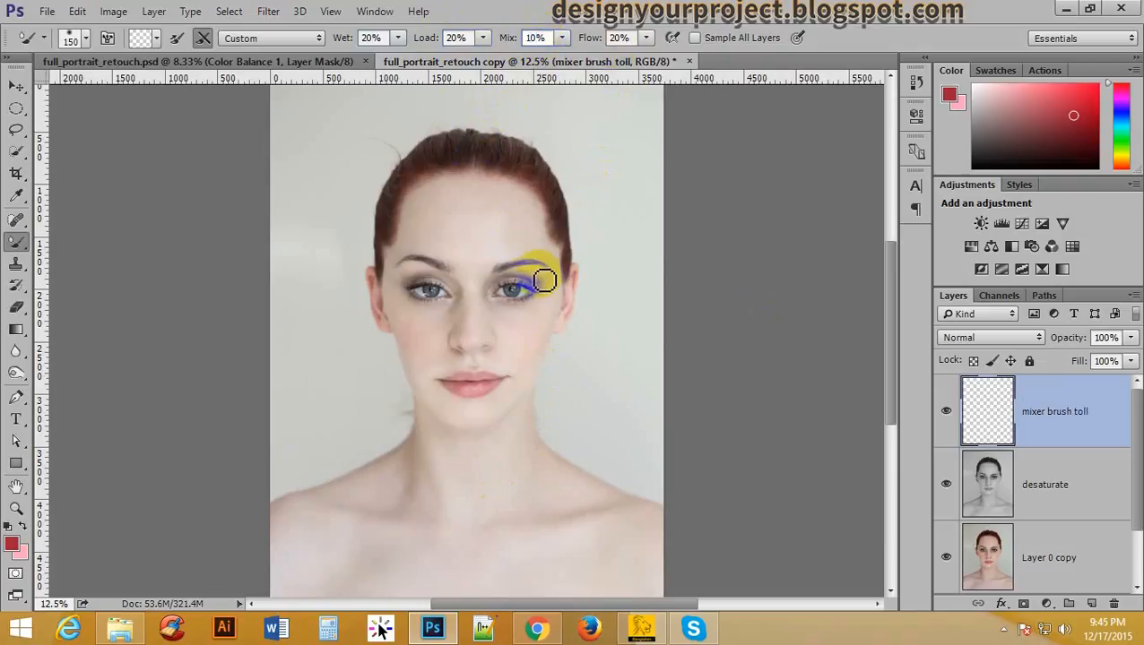
- Brush across the forehead with the Mixer Brush to blend the skin tones
{"action": "left_click", "coordinate": [522, 237], "text": "ctrl"}
{"action": "left_click", "coordinate": [512, 250], "text": "ctrl"}
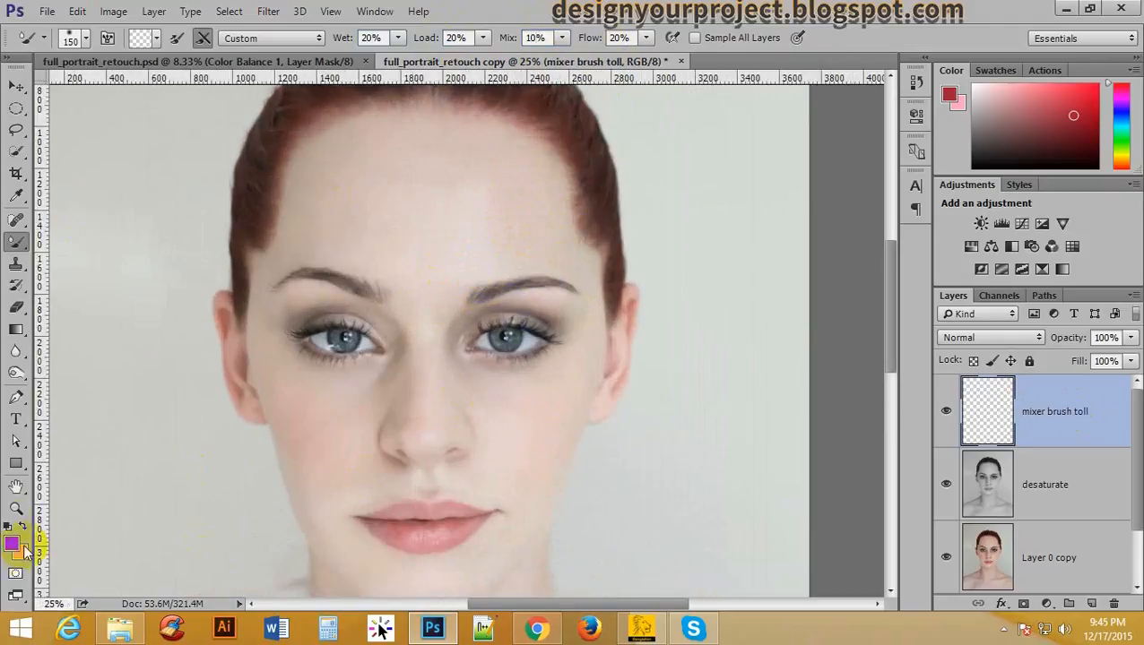
{"action": "mouse_move", "coordinate": [426, 173]}
{"action": "left_mouse_down"}
{"action": "mouse_move", "coordinate": [429, 225]}
{"action": "mouse_move", "coordinate": [470, 237]}
{"action": "mouse_move", "coordinate": [415, 145]}
{"action": "left_mouse_up"}
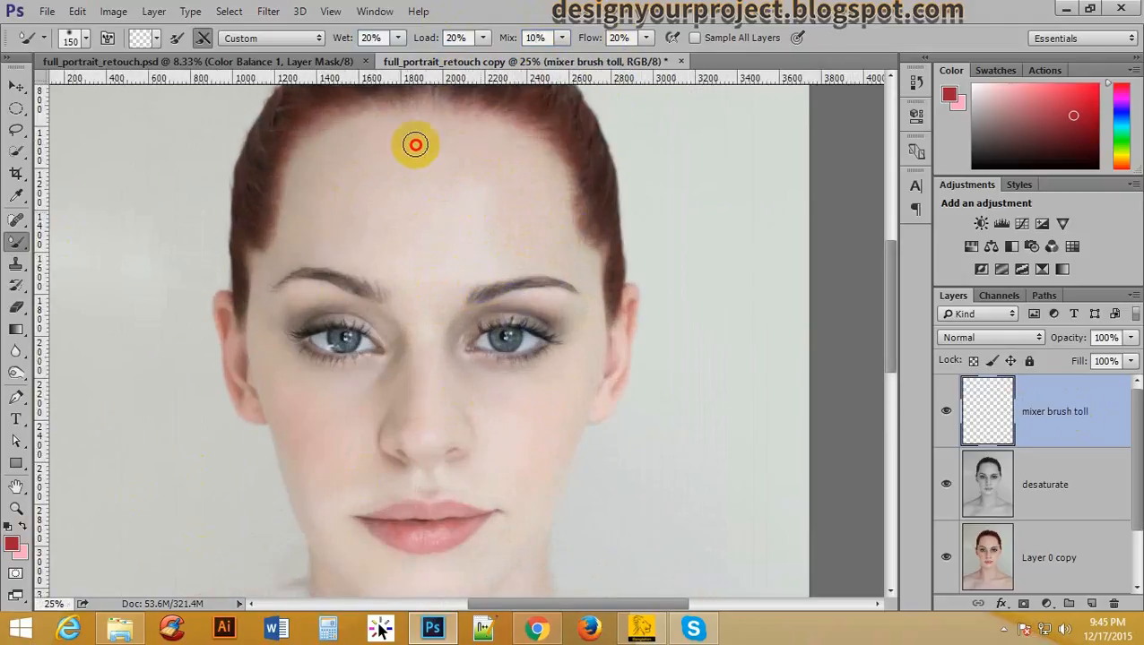
{"action": "mouse_move", "coordinate": [350, 183]}
{"action": "left_mouse_down"}
{"action": "mouse_move", "coordinate": [506, 150]}
{"action": "mouse_move", "coordinate": [541, 184]}
{"action": "left_mouse_up"}
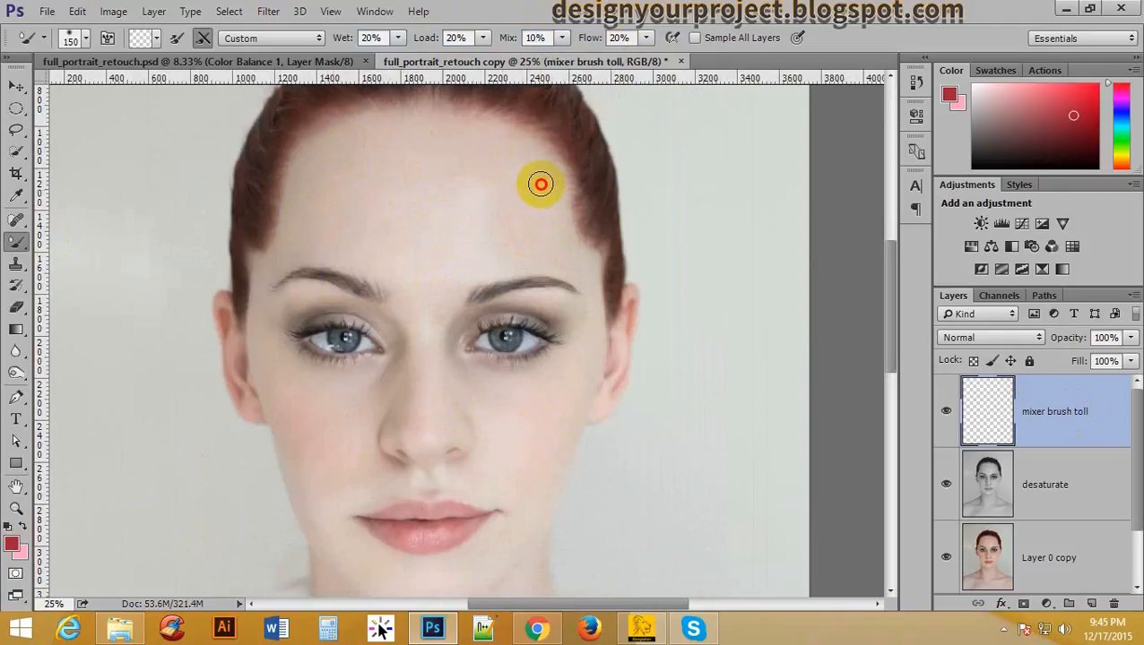
- Set the mixer brush's Wet, Load, Mix and Flow values to 50% each
{"action": "left_click", "coordinate": [363, 37]}
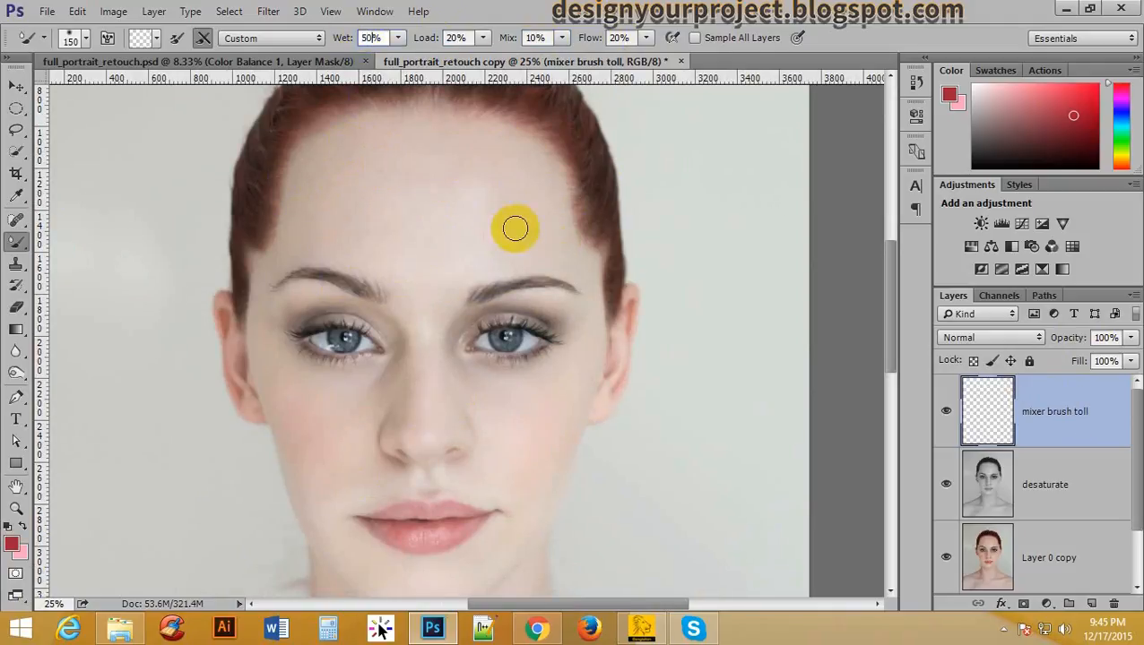
{"action": "left_click", "coordinate": [415, 43]}
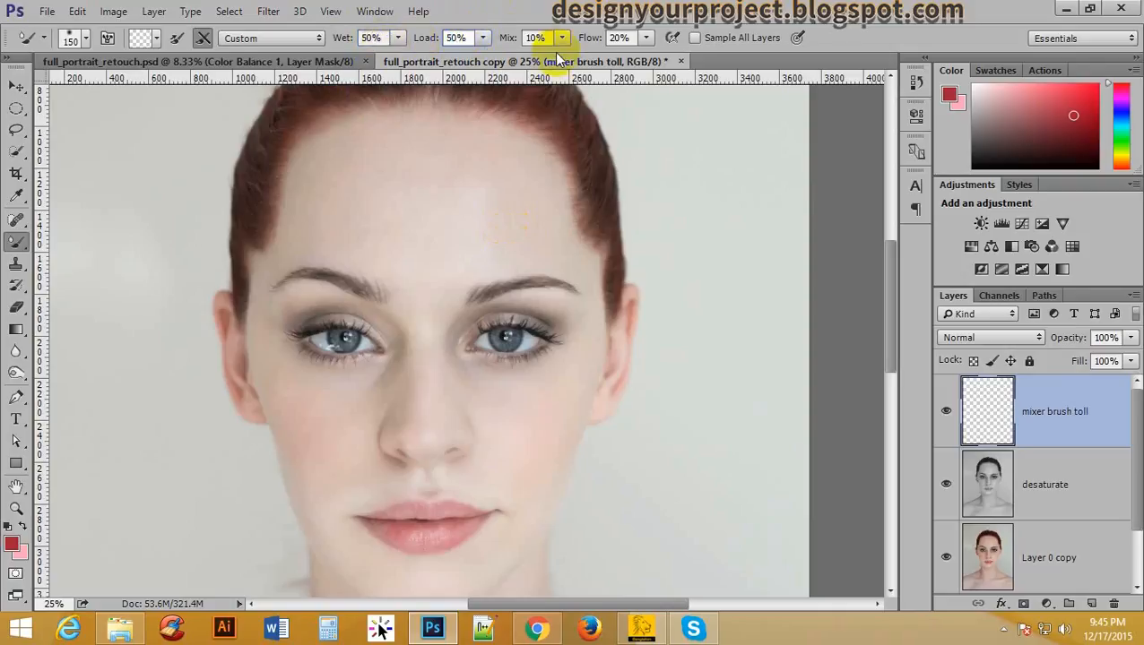
{"action": "left_click", "coordinate": [535, 36]}
{"action": "type", "text": "50"}
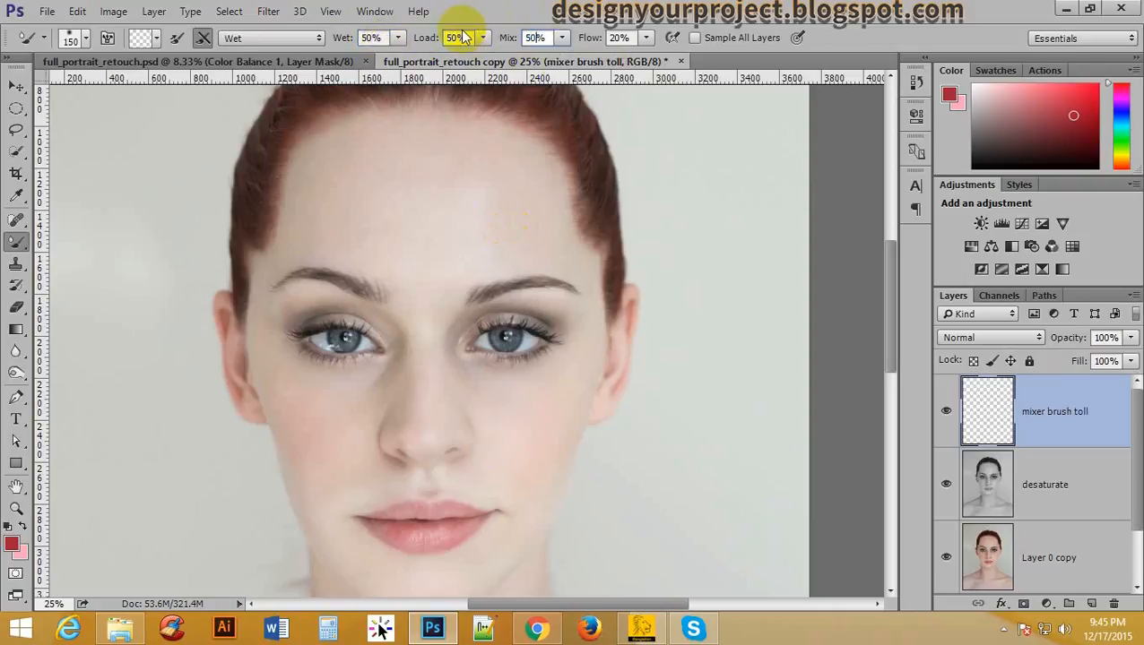
{"action": "left_click", "coordinate": [618, 37]}
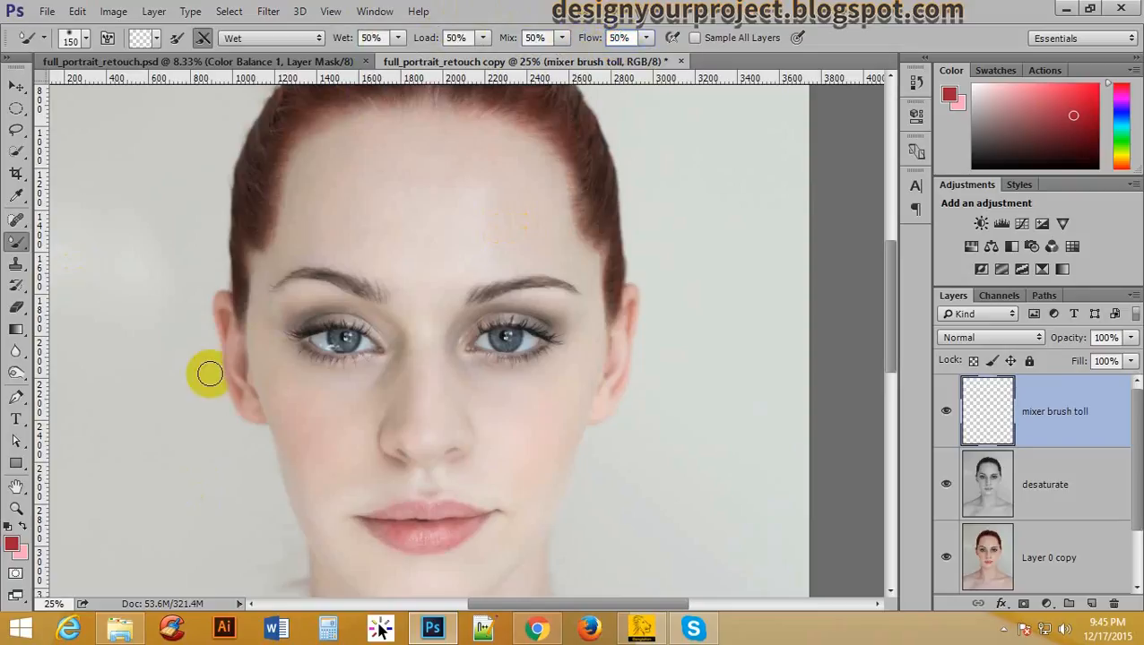
- Go over the forehead, nose and both cheeks with the Mixer Brush to smooth the skin
{"action": "left_click", "coordinate": [396, 188]}
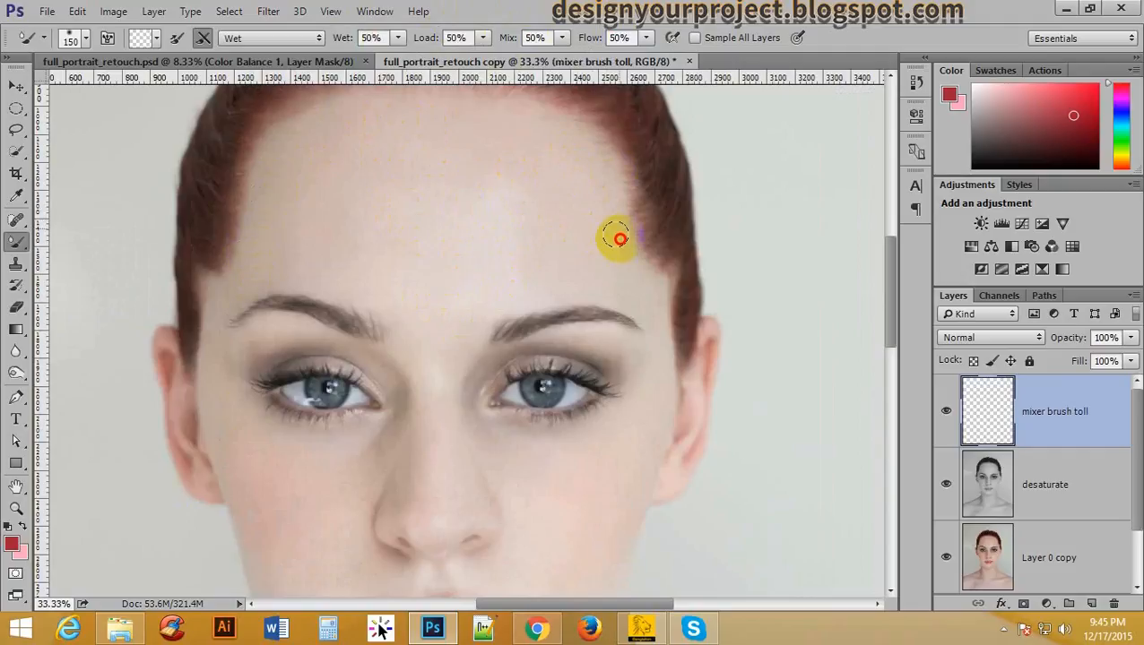
{"action": "scroll", "coordinate": [627, 266], "scroll_direction": "down", "scroll_amount": 3}
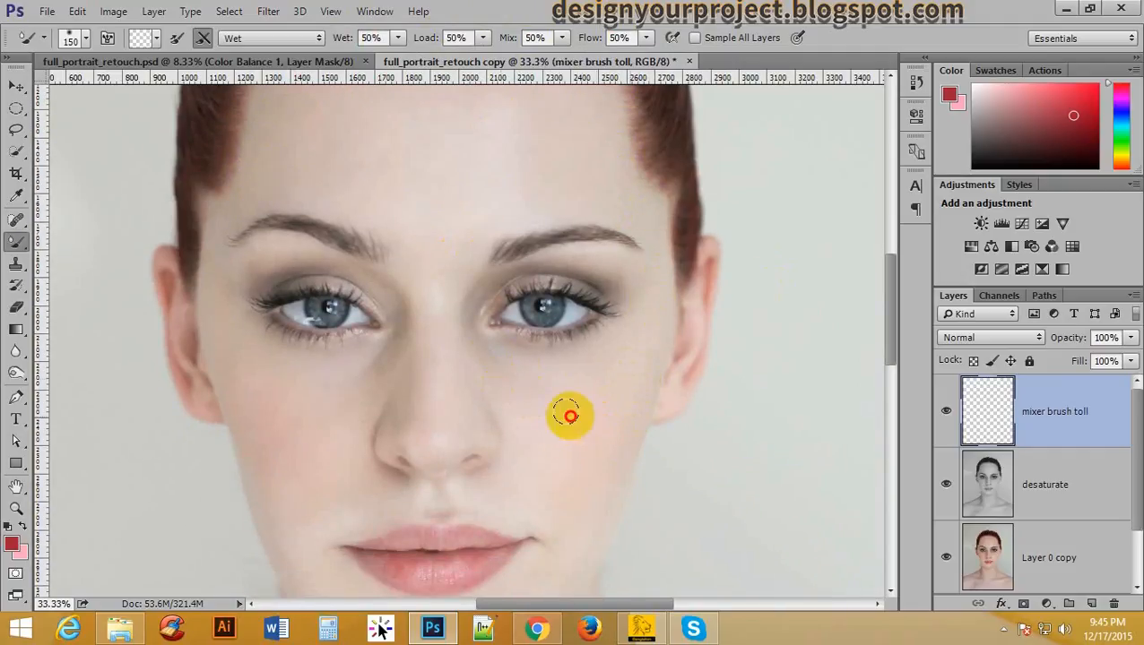
{"action": "scroll", "coordinate": [525, 404], "scroll_direction": "down", "scroll_amount": 3}
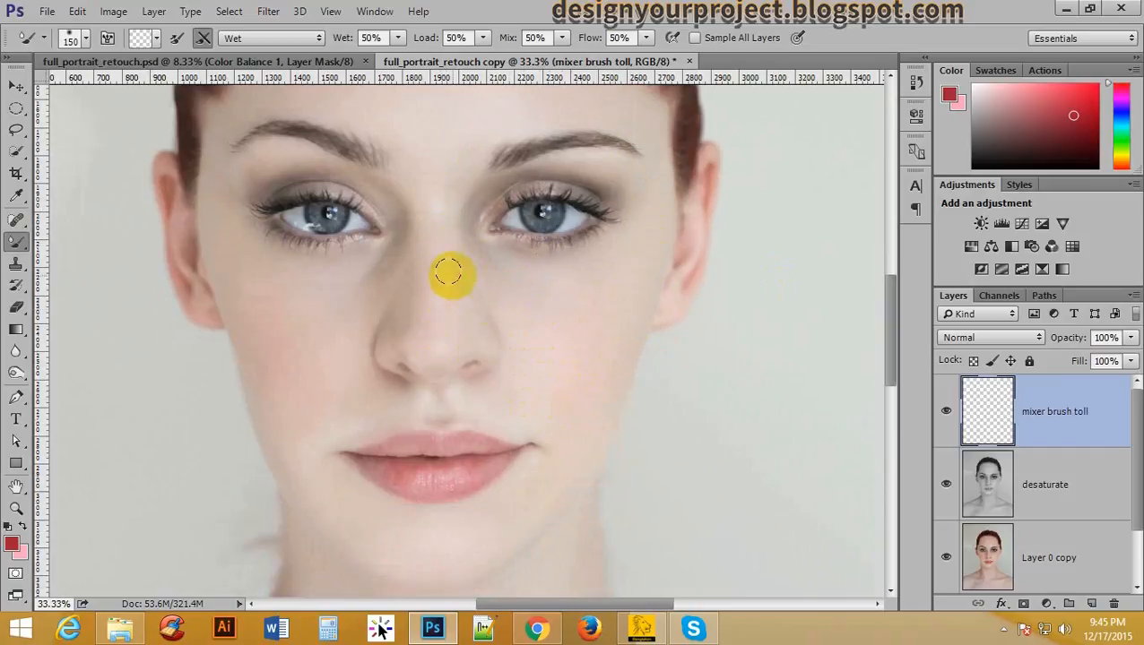
{"action": "mouse_move", "coordinate": [448, 273]}
{"action": "left_mouse_down"}
{"action": "mouse_move", "coordinate": [434, 350]}
{"action": "mouse_move", "coordinate": [436, 263]}
{"action": "mouse_move", "coordinate": [421, 341]}
{"action": "left_mouse_up"}
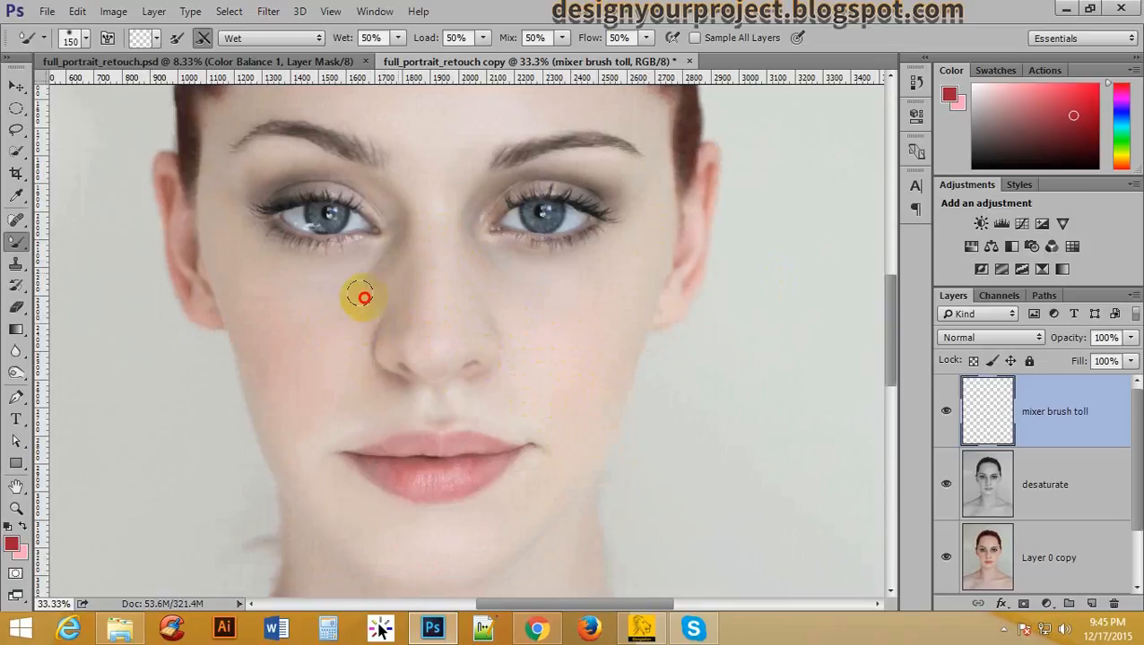
{"action": "mouse_move", "coordinate": [238, 275]}
{"action": "left_mouse_down"}
{"action": "mouse_move", "coordinate": [277, 362]}
{"action": "mouse_move", "coordinate": [320, 386]}
{"action": "left_mouse_up"}
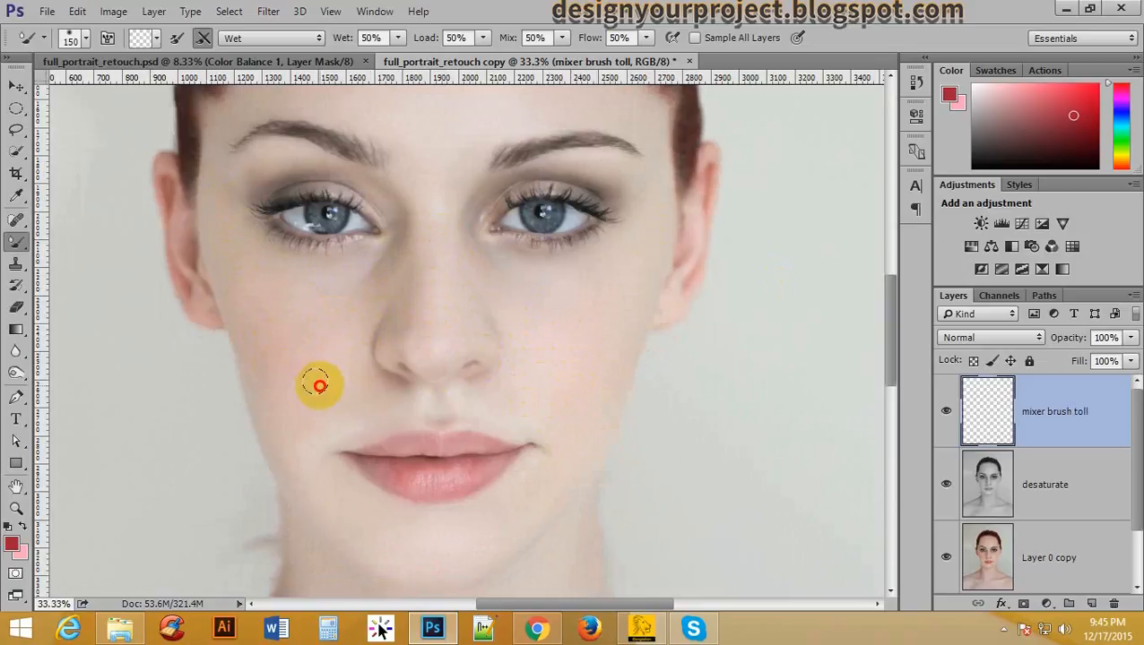
{"action": "mouse_move", "coordinate": [248, 360]}
{"action": "left_mouse_down"}
{"action": "mouse_move", "coordinate": [302, 455]}
{"action": "mouse_move", "coordinate": [316, 338]}
{"action": "mouse_move", "coordinate": [345, 395]}
{"action": "left_mouse_up"}
{"action": "scroll", "coordinate": [195, 183], "scroll_direction": "down", "scroll_amount": 2}
{"action": "mouse_move", "coordinate": [271, 363]}
{"action": "left_mouse_down"}
{"action": "mouse_move", "coordinate": [309, 460]}
{"action": "mouse_move", "coordinate": [495, 509]}
{"action": "mouse_move", "coordinate": [456, 508]}
{"action": "mouse_move", "coordinate": [590, 344]}
{"action": "mouse_move", "coordinate": [590, 376]}
{"action": "mouse_move", "coordinate": [651, 254]}
{"action": "left_mouse_up"}
{"action": "mouse_move", "coordinate": [592, 387]}
{"action": "left_mouse_down"}
{"action": "mouse_move", "coordinate": [604, 330]}
{"action": "mouse_move", "coordinate": [587, 198]}
{"action": "mouse_move", "coordinate": [600, 223]}
{"action": "mouse_move", "coordinate": [434, 220]}
{"action": "mouse_move", "coordinate": [533, 215]}
{"action": "mouse_move", "coordinate": [484, 216]}
{"action": "left_mouse_up"}
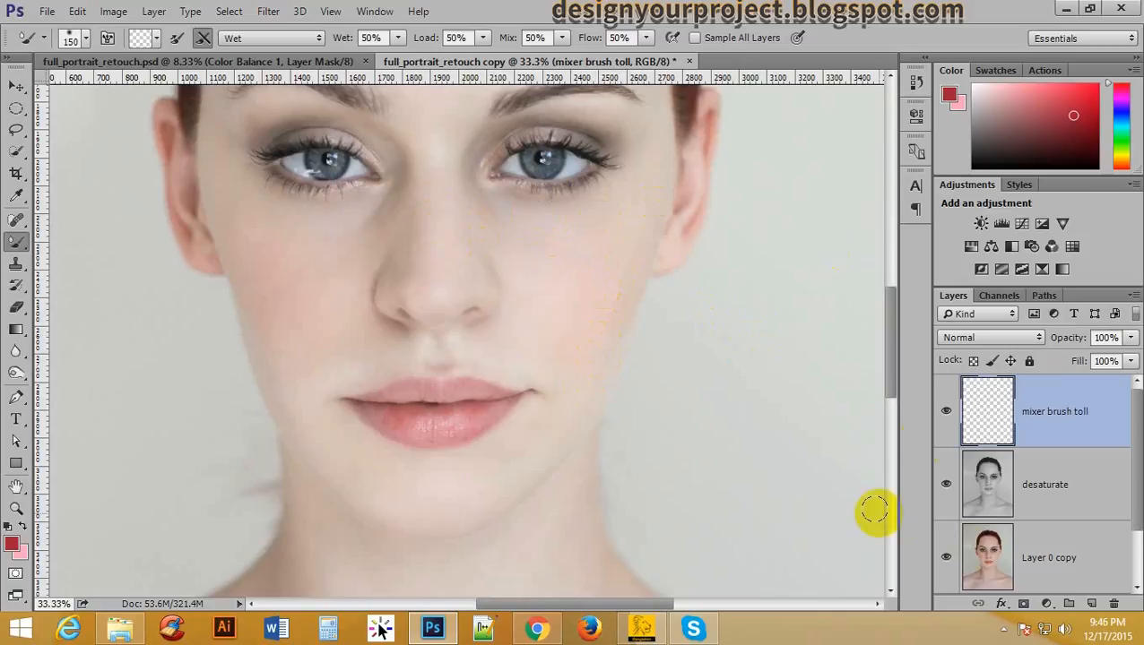
- Compare the face with and without the mixer brush toll layer by toggling its visibility, including at closer zoom
{"action": "left_click", "coordinate": [946, 413]}
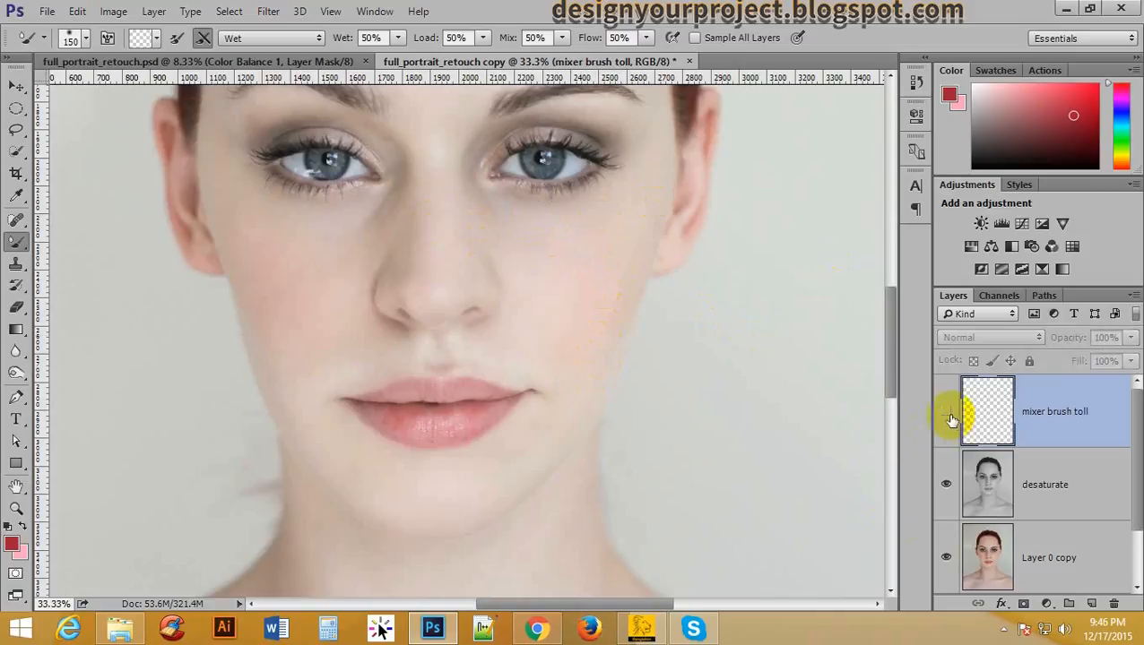
{"action": "left_click", "coordinate": [947, 412]}
{"action": "left_click", "coordinate": [946, 413]}
{"action": "left_click", "coordinate": [946, 412]}
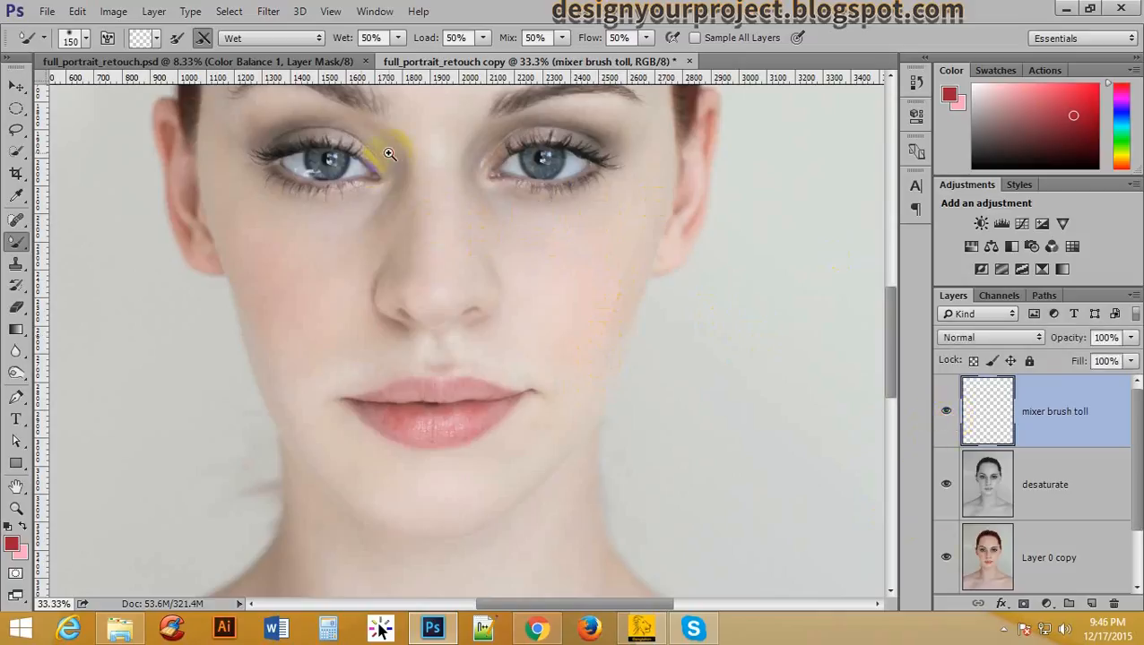
{"action": "left_click", "coordinate": [391, 154], "text": "ctrl"}
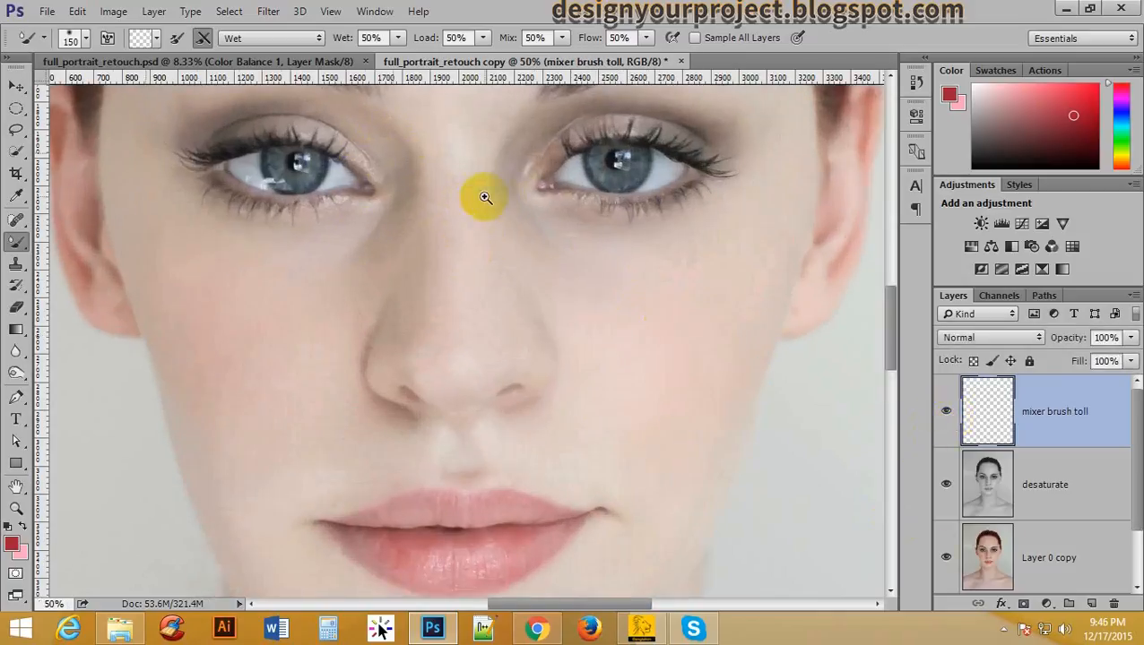
{"action": "left_click", "coordinate": [950, 417]}
{"action": "left_click", "coordinate": [950, 418]}
{"action": "left_click", "coordinate": [950, 419]}
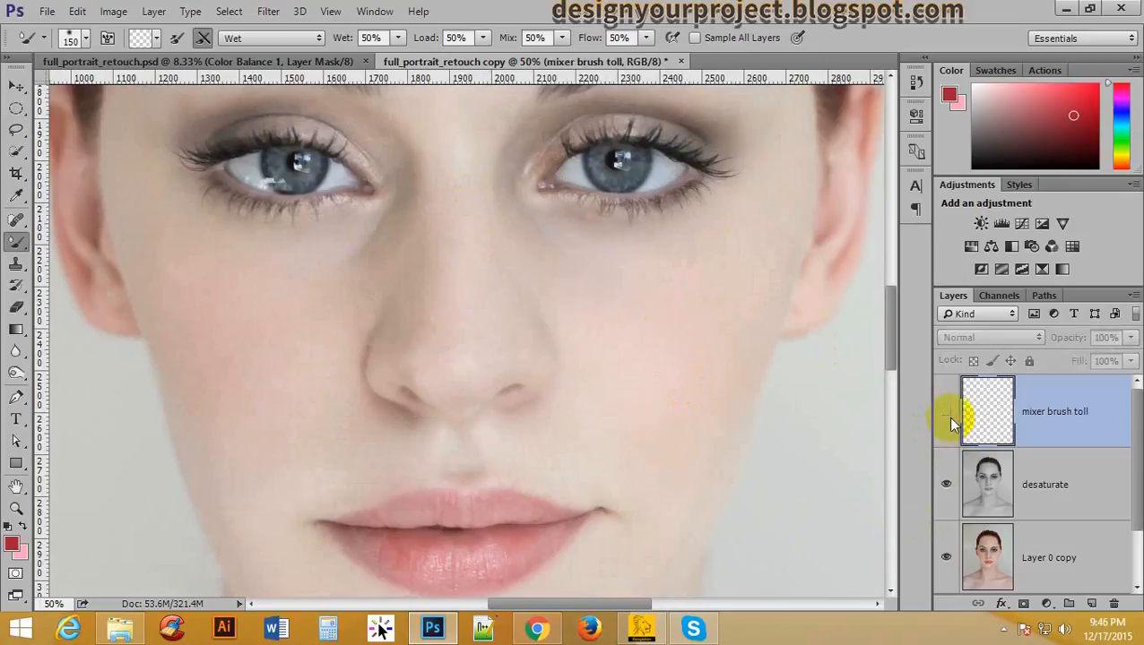
{"action": "left_click", "coordinate": [950, 417]}
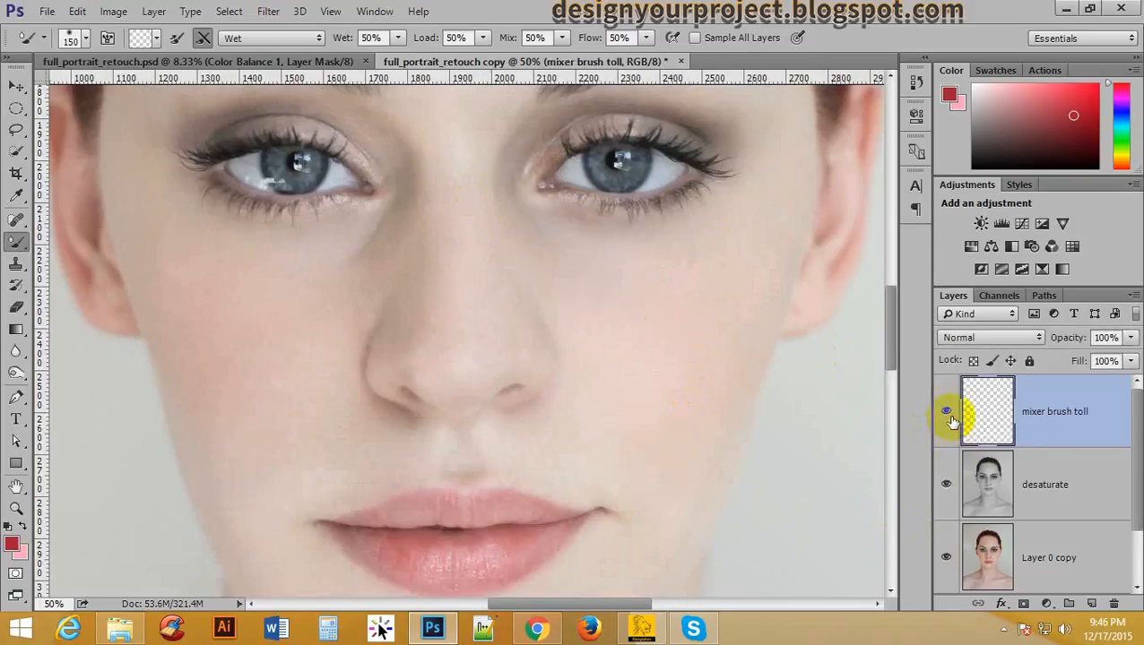
{"action": "left_click", "coordinate": [950, 418]}
- Smooth the nose, both cheeks, mouth corners and chin with the Mixer Brush
{"action": "mouse_move", "coordinate": [480, 267]}
{"action": "left_mouse_down"}
{"action": "mouse_move", "coordinate": [438, 256]}
{"action": "mouse_move", "coordinate": [409, 312]}
{"action": "mouse_move", "coordinate": [318, 402]}
{"action": "mouse_move", "coordinate": [373, 315]}
{"action": "left_mouse_up"}
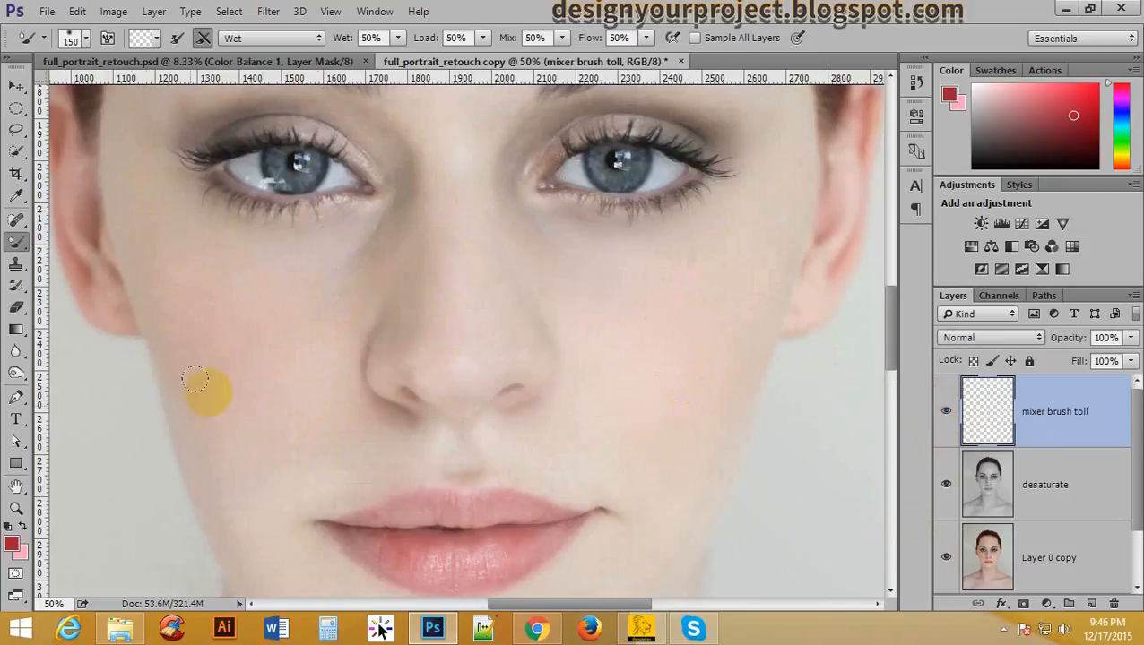
{"action": "scroll", "coordinate": [251, 345], "scroll_direction": "down", "scroll_amount": 1}
{"action": "mouse_move", "coordinate": [208, 436]}
{"action": "left_mouse_down"}
{"action": "mouse_move", "coordinate": [209, 474]}
{"action": "mouse_move", "coordinate": [235, 436]}
{"action": "mouse_move", "coordinate": [257, 499]}
{"action": "left_mouse_up"}
{"action": "scroll", "coordinate": [663, 421], "scroll_direction": "down", "scroll_amount": 1}
{"action": "mouse_move", "coordinate": [663, 485]}
{"action": "left_mouse_down"}
{"action": "mouse_move", "coordinate": [634, 497]}
{"action": "mouse_move", "coordinate": [598, 493]}
{"action": "left_mouse_up"}
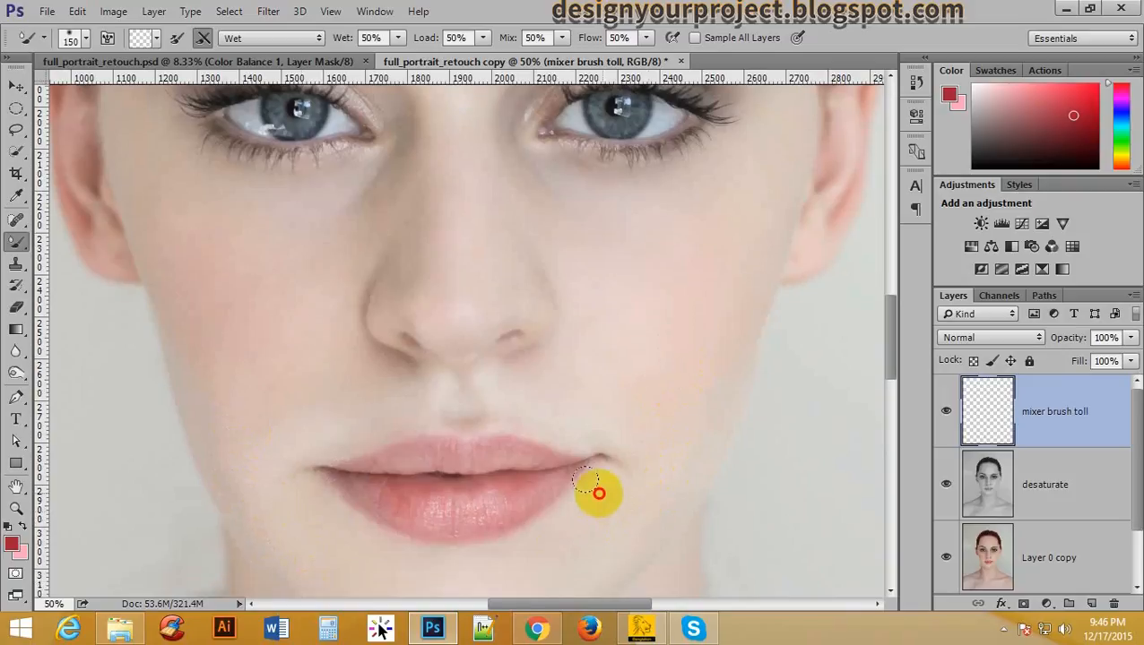
{"action": "scroll", "coordinate": [445, 509], "scroll_direction": "down", "scroll_amount": 4}
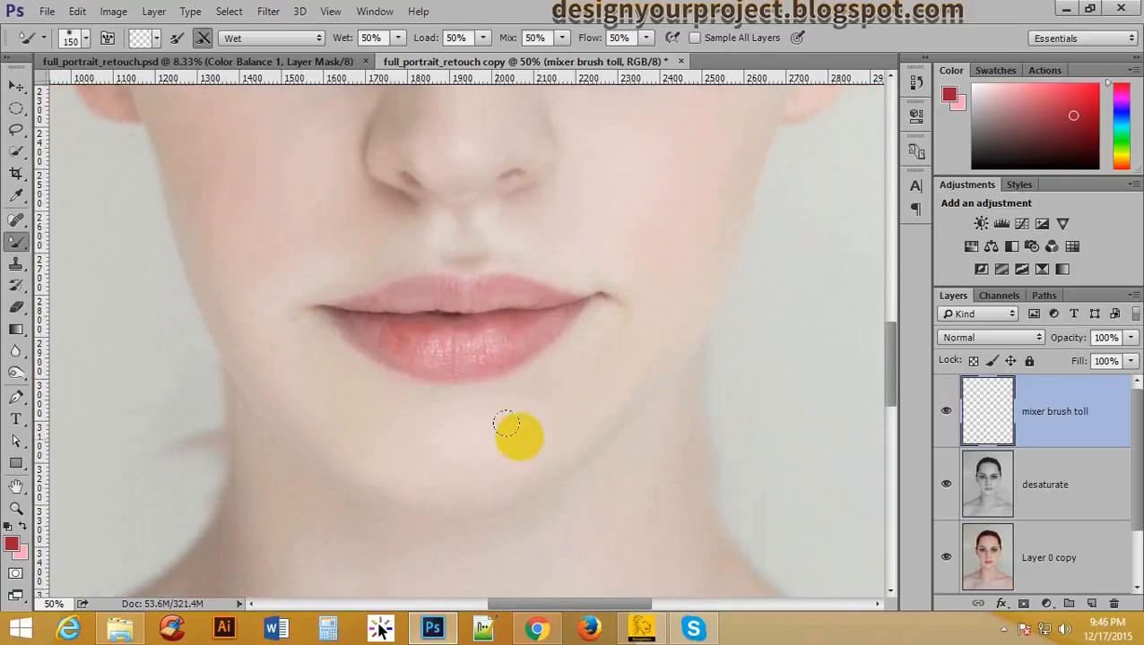
{"action": "left_click", "coordinate": [334, 468]}
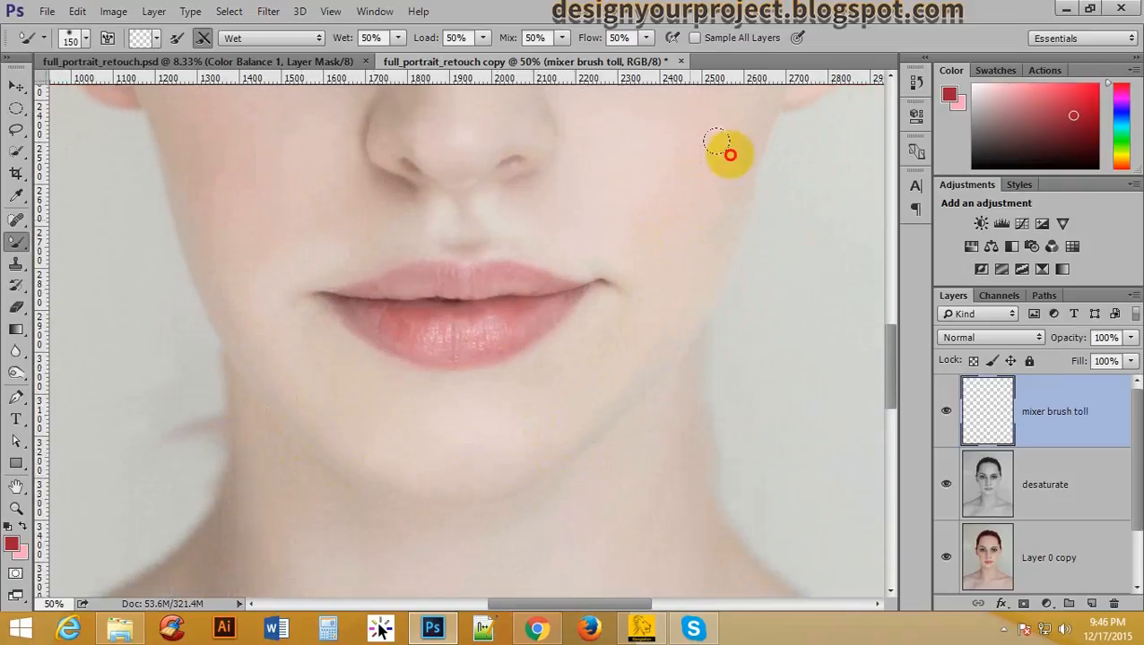
{"action": "left_click_drag", "start_coordinate": [677, 178], "coordinate": [494, 375]}
- Blend the skin around the ear, temple, eyelid and under-eye area on the image's right side with the Mixer Brush
{"action": "mouse_move", "coordinate": [560, 263]}
{"action": "left_mouse_down"}
{"action": "mouse_move", "coordinate": [579, 232]}
{"action": "mouse_move", "coordinate": [656, 186]}
{"action": "left_mouse_up"}
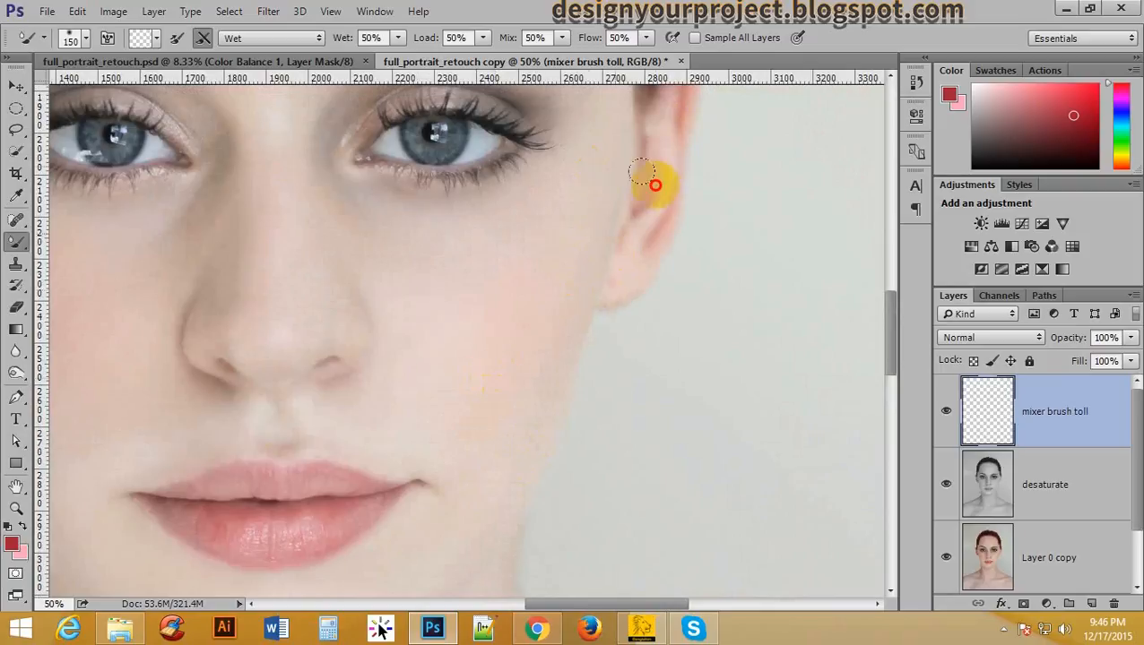
{"action": "mouse_move", "coordinate": [675, 90]}
{"action": "left_mouse_down"}
{"action": "mouse_move", "coordinate": [613, 295]}
{"action": "mouse_move", "coordinate": [667, 140]}
{"action": "mouse_move", "coordinate": [627, 267]}
{"action": "mouse_move", "coordinate": [618, 415]}
{"action": "left_mouse_up"}
{"action": "left_click_drag", "start_coordinate": [638, 158], "coordinate": [588, 158]}
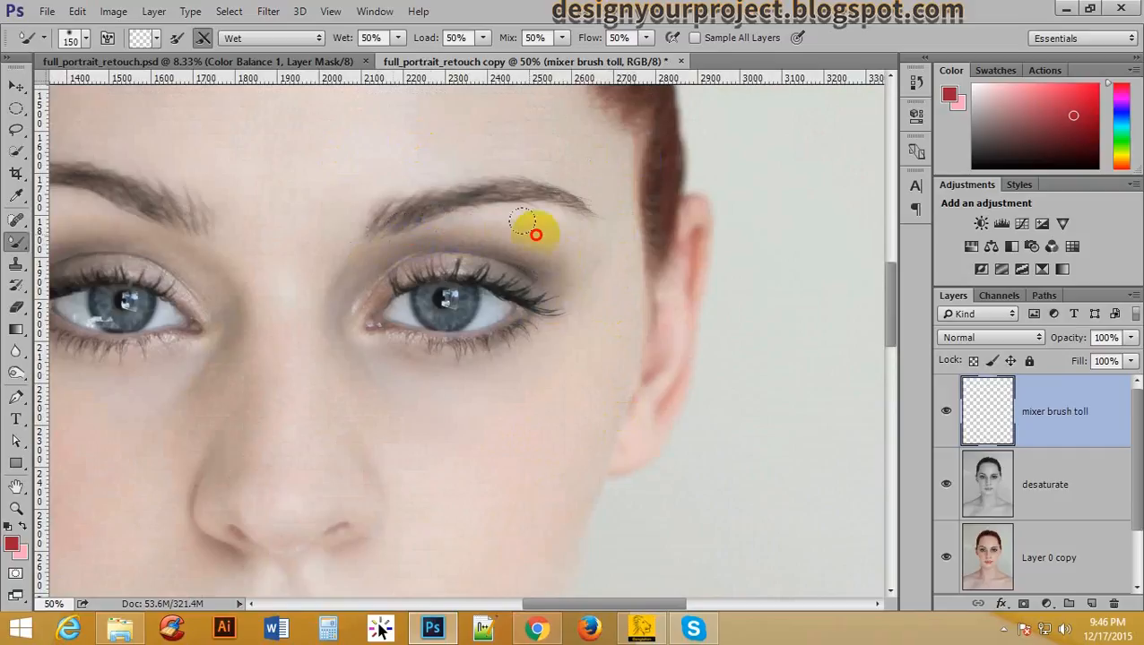
{"action": "left_click_drag", "start_coordinate": [535, 235], "coordinate": [445, 246]}
{"action": "mouse_move", "coordinate": [347, 368]}
{"action": "left_mouse_down"}
{"action": "mouse_move", "coordinate": [410, 413]}
{"action": "mouse_move", "coordinate": [556, 378]}
{"action": "mouse_move", "coordinate": [582, 343]}
{"action": "left_mouse_up"}
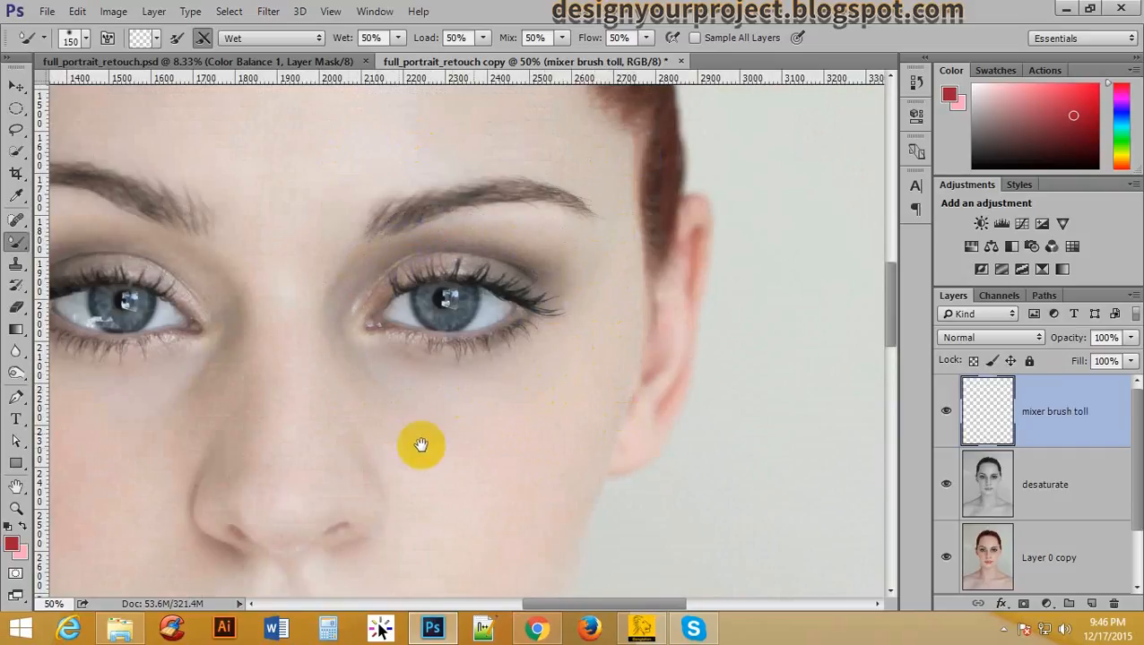
- Smooth the chin and the jawline on the image's left side with the Mixer Brush
{"action": "mouse_move", "coordinate": [415, 445]}
{"action": "left_mouse_down"}
{"action": "mouse_move", "coordinate": [441, 403]}
{"action": "mouse_move", "coordinate": [597, 236]}
{"action": "mouse_move", "coordinate": [633, 176]}
{"action": "left_mouse_up"}
{"action": "left_click_drag", "start_coordinate": [475, 396], "coordinate": [502, 241]}
{"action": "left_click_drag", "start_coordinate": [369, 312], "coordinate": [416, 413]}
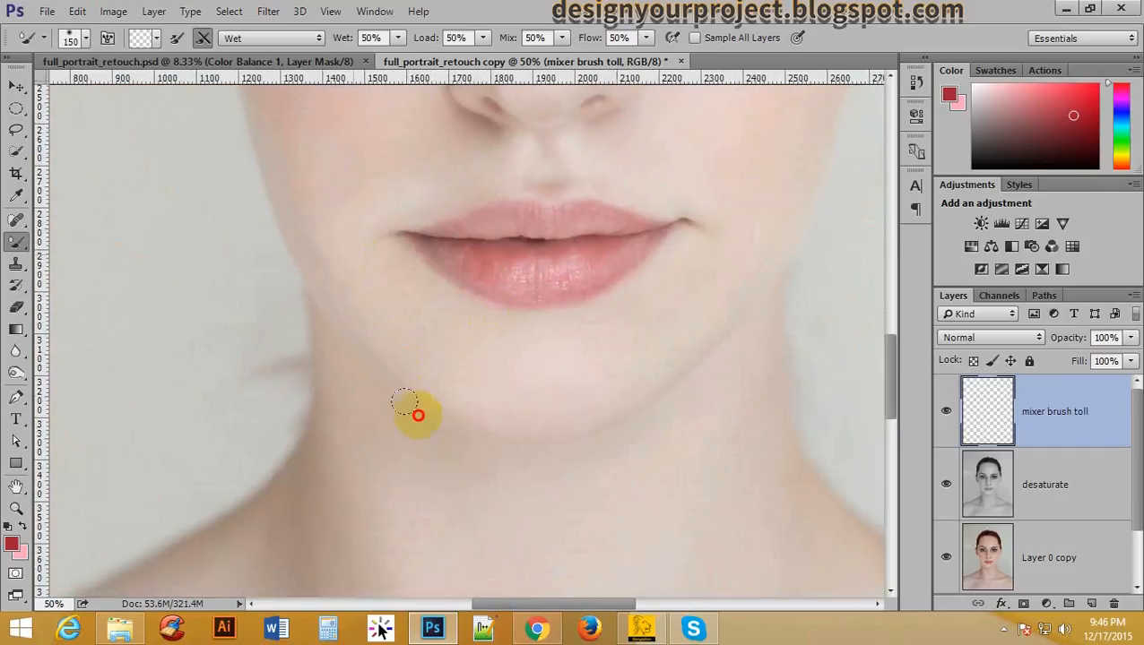
{"action": "left_click_drag", "start_coordinate": [349, 287], "coordinate": [345, 412]}
- Switch the Mixer Brush to the Dry preset and go over the neck, chin and right-hand cheek
{"action": "left_click_drag", "start_coordinate": [480, 464], "coordinate": [494, 326]}
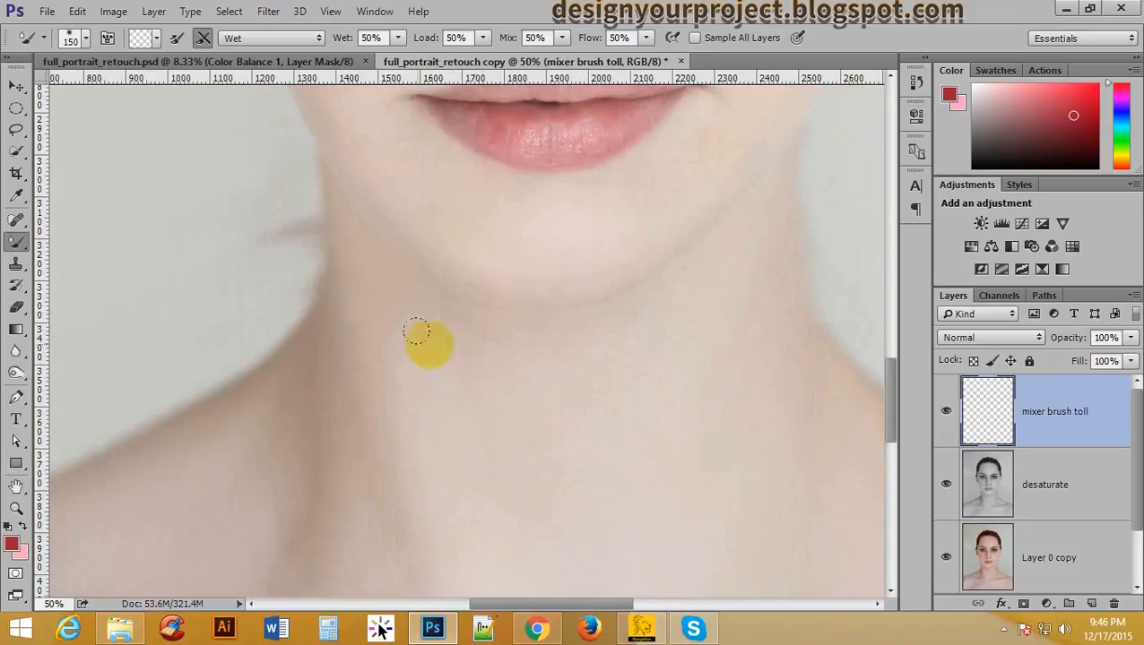
{"action": "left_click", "coordinate": [272, 40]}
{"action": "left_click", "coordinate": [268, 68]}
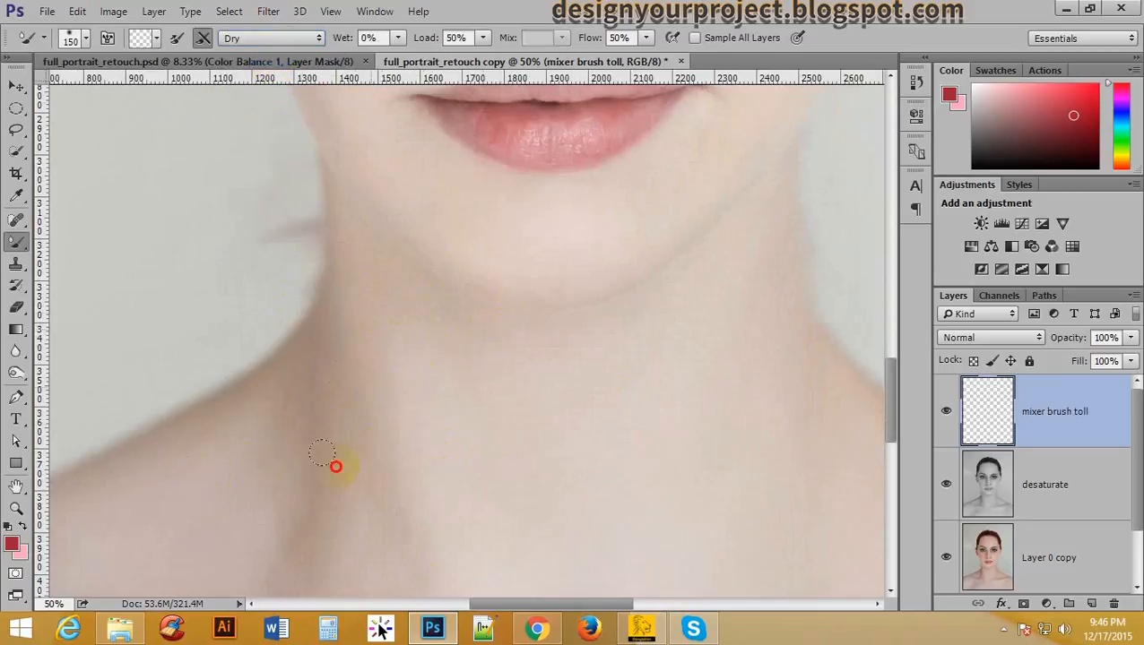
{"action": "left_click_drag", "start_coordinate": [534, 143], "coordinate": [391, 271]}
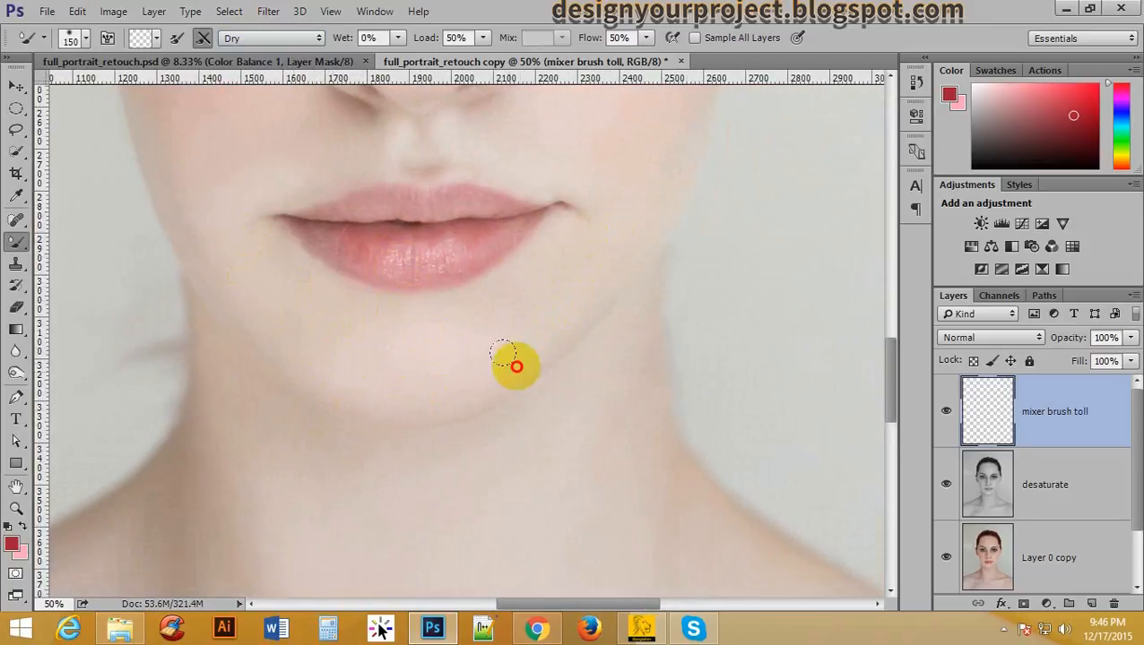
{"action": "left_click_drag", "start_coordinate": [519, 247], "coordinate": [460, 420]}
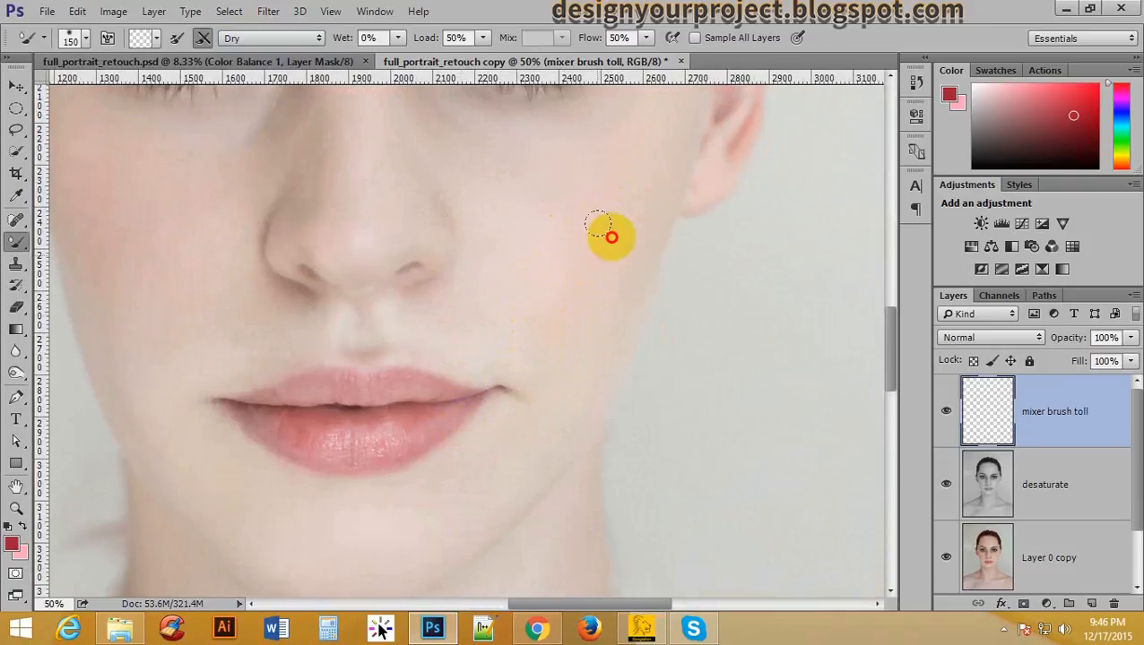
{"action": "left_click_drag", "start_coordinate": [553, 219], "coordinate": [533, 372]}
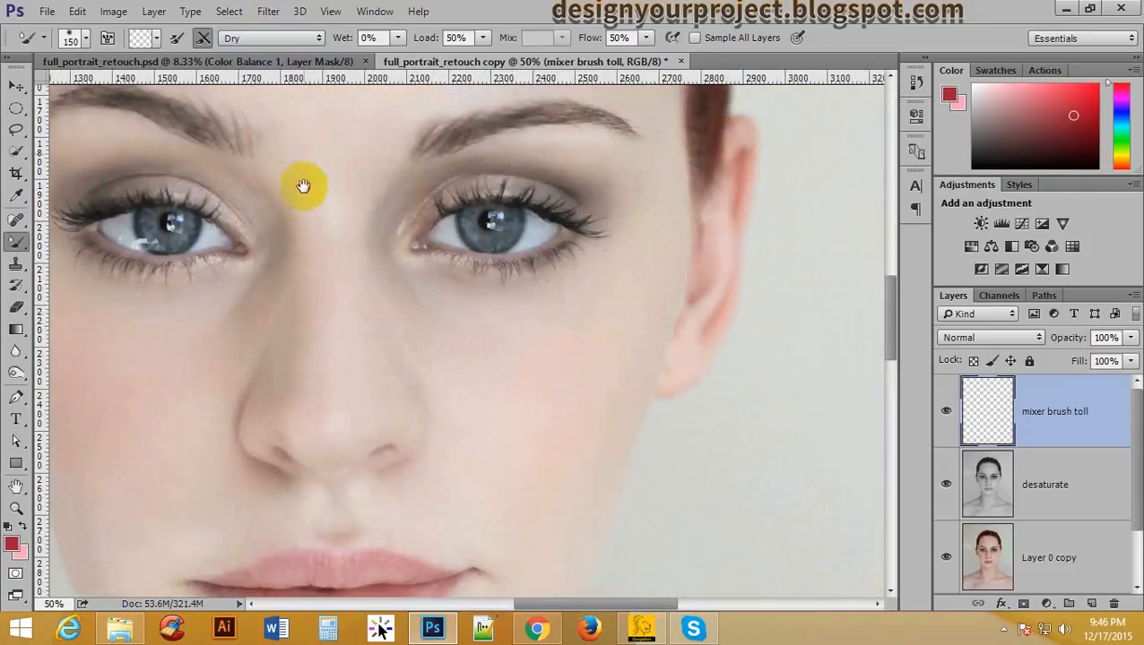
- Brush below the eyebrow and over the forehead, under-eye areas and nose with the Dry Mixer Brush
{"action": "left_click_drag", "start_coordinate": [301, 183], "coordinate": [301, 224]}
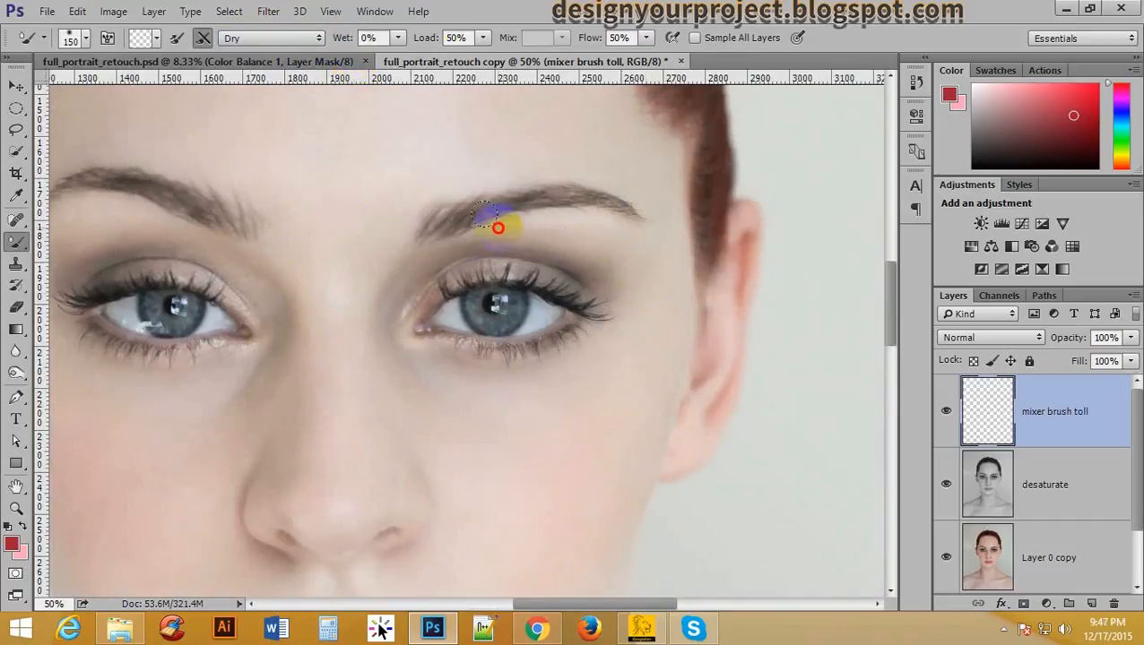
{"action": "left_click_drag", "start_coordinate": [344, 166], "coordinate": [529, 319]}
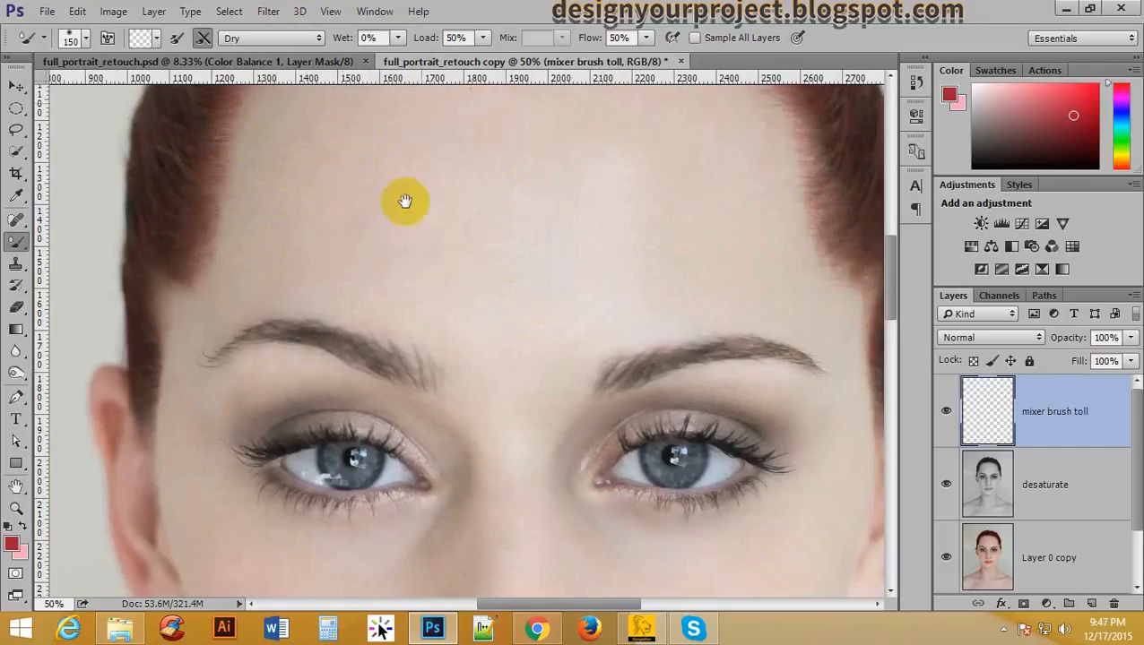
{"action": "left_click_drag", "start_coordinate": [457, 201], "coordinate": [401, 314]}
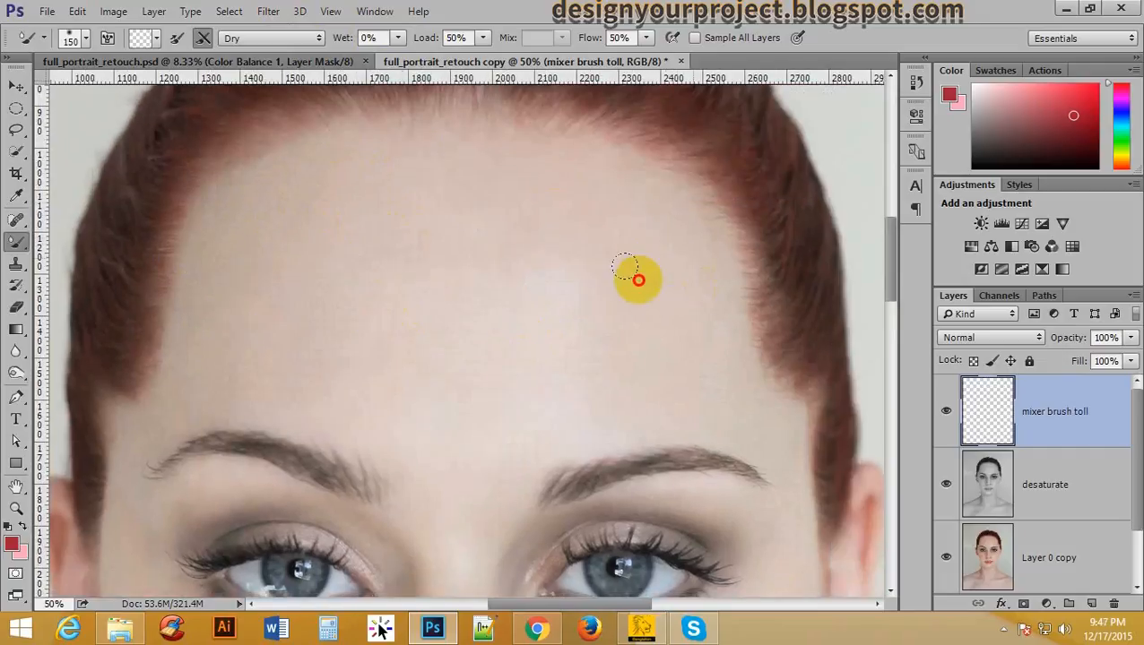
{"action": "left_click_drag", "start_coordinate": [485, 408], "coordinate": [531, 204]}
{"action": "mouse_move", "coordinate": [501, 262]}
{"action": "left_mouse_down"}
{"action": "mouse_move", "coordinate": [461, 329]}
{"action": "mouse_move", "coordinate": [423, 368]}
{"action": "left_mouse_up"}
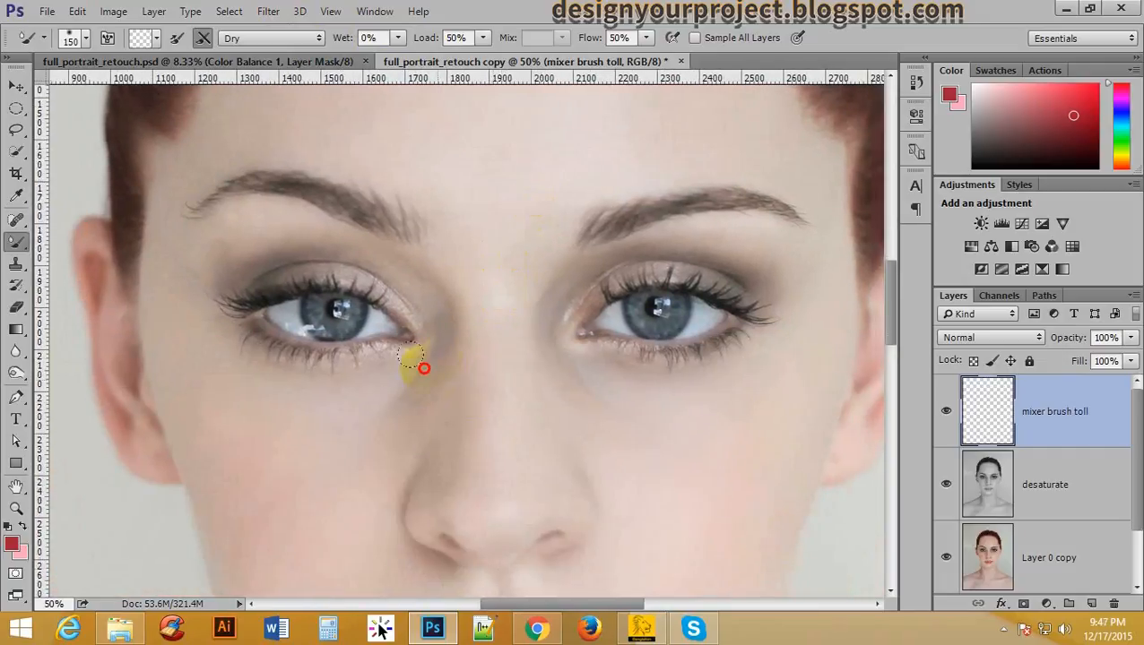
{"action": "left_click_drag", "start_coordinate": [573, 534], "coordinate": [553, 351]}
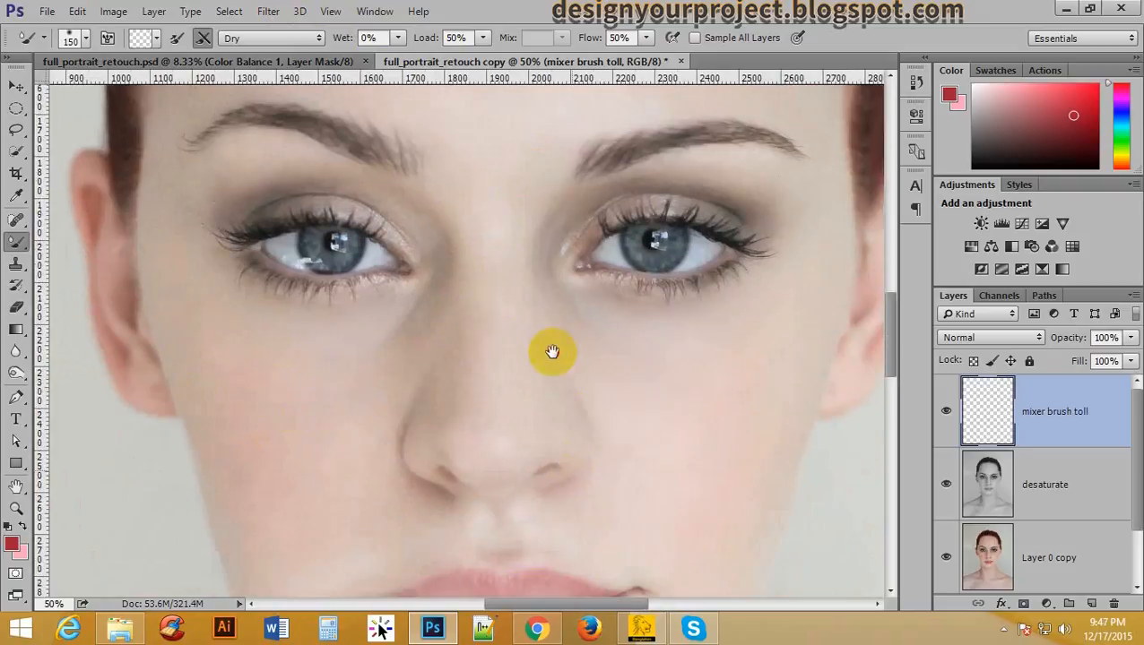
{"action": "mouse_move", "coordinate": [233, 320]}
{"action": "left_mouse_down"}
{"action": "mouse_move", "coordinate": [290, 390]}
{"action": "mouse_move", "coordinate": [311, 460]}
{"action": "mouse_move", "coordinate": [813, 509]}
{"action": "left_mouse_up"}
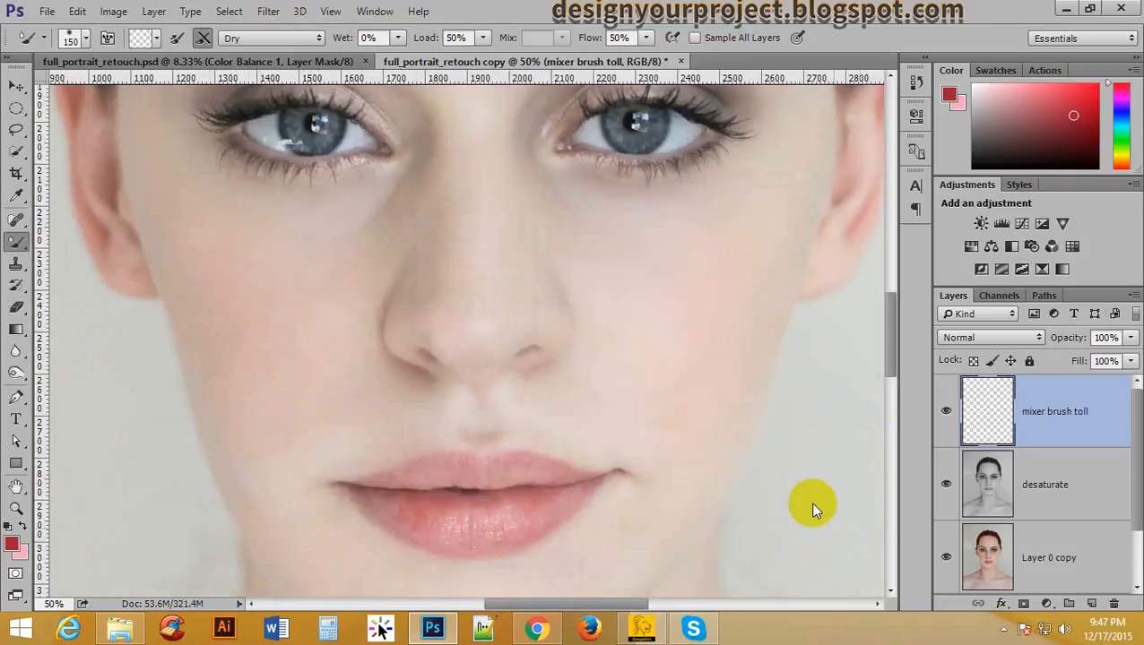
- Compare the lower face with and without the mixer brush toll layer by toggling its visibility
{"action": "left_click", "coordinate": [948, 413]}
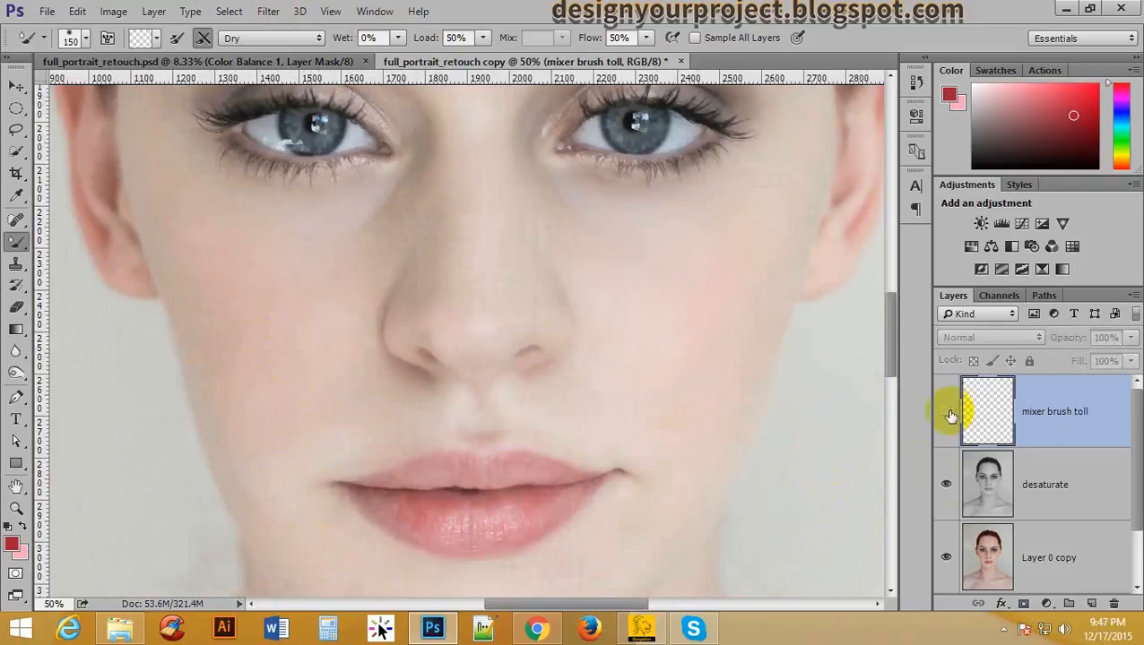
{"action": "left_click", "coordinate": [948, 414]}
{"action": "left_click", "coordinate": [948, 414]}
{"action": "left_click", "coordinate": [948, 413]}
- Set the Mixer Brush's Wet to 66% and Mix to 82%
{"action": "scroll", "coordinate": [592, 448], "scroll_direction": "down", "scroll_amount": 3}
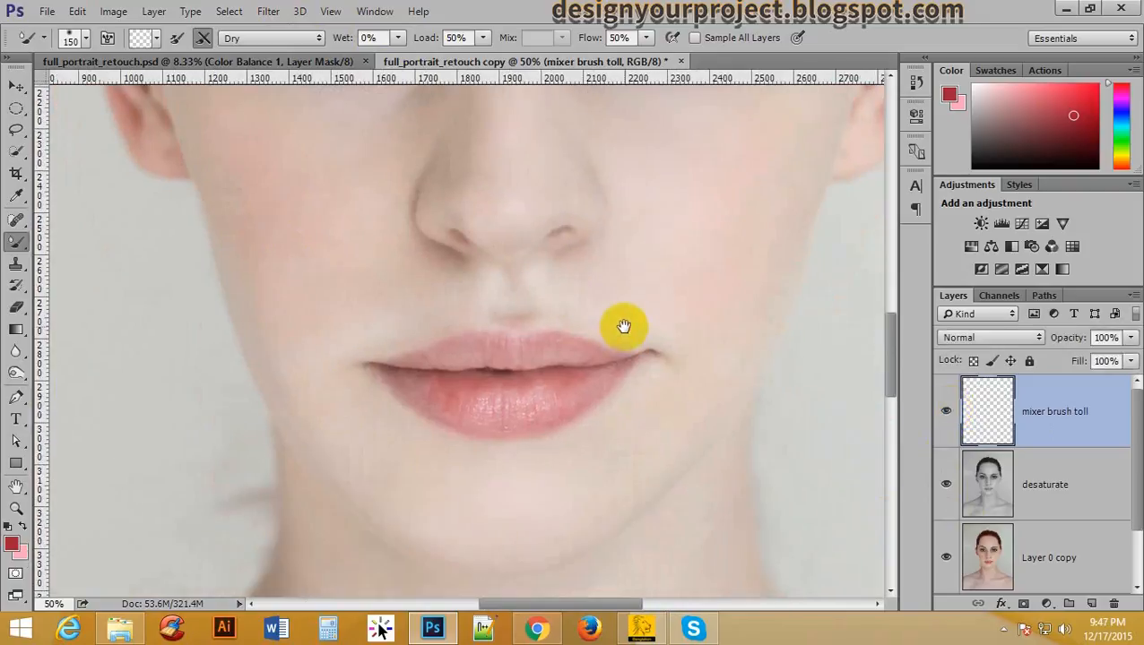
{"action": "scroll", "coordinate": [543, 448], "scroll_direction": "down", "scroll_amount": 3}
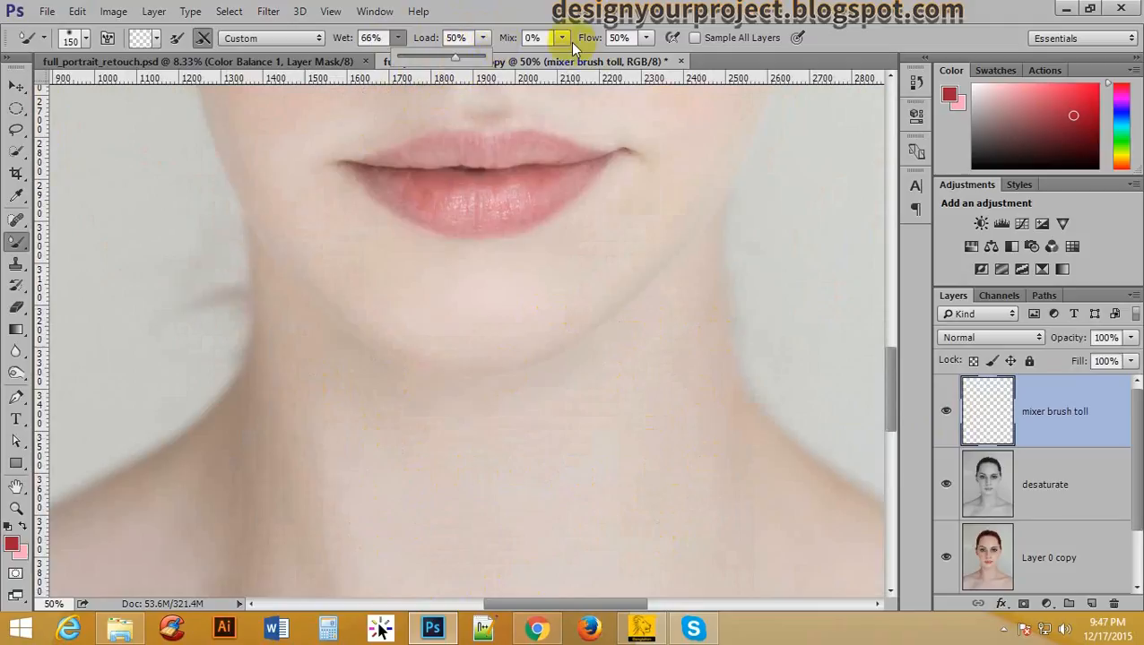
{"action": "left_click", "coordinate": [566, 43]}
{"action": "left_click_drag", "start_coordinate": [563, 56], "coordinate": [633, 59]}
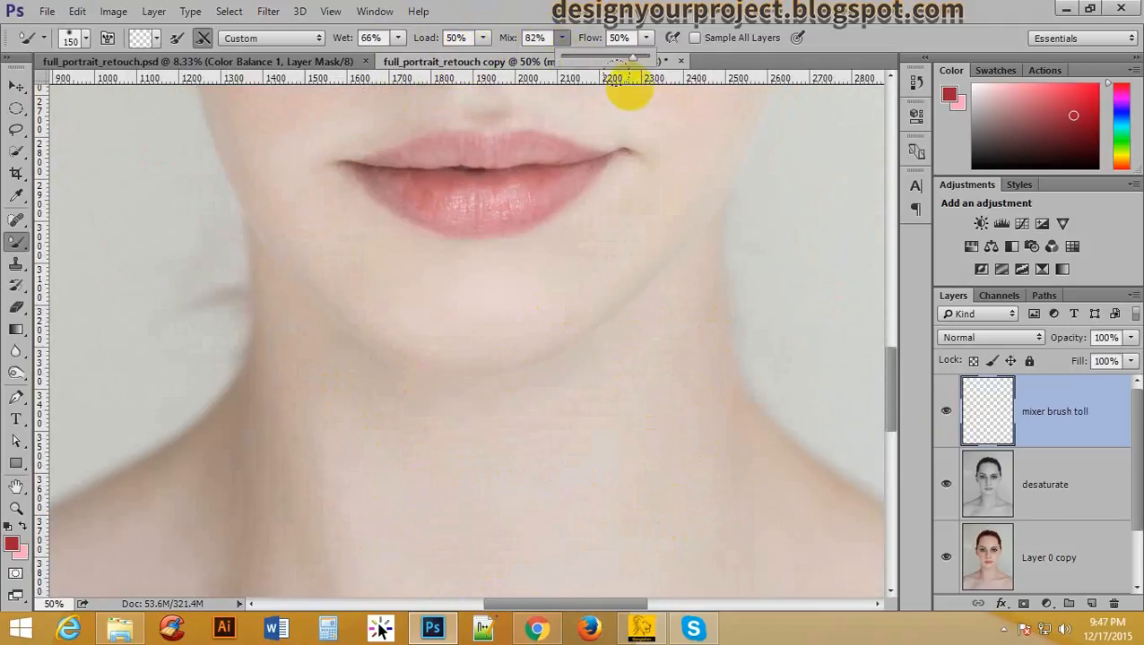
- Smooth the nose and the skin beside it using the adjusted Mixer Brush
{"action": "key", "text": "space"}
{"action": "mouse_move", "coordinate": [670, 155]}
{"action": "left_mouse_down"}
{"action": "mouse_move", "coordinate": [515, 323]}
{"action": "mouse_move", "coordinate": [640, 381]}
{"action": "mouse_move", "coordinate": [714, 314]}
{"action": "mouse_move", "coordinate": [843, 542]}
{"action": "mouse_move", "coordinate": [529, 449]}
{"action": "left_mouse_up"}
{"action": "key", "text": "space"}
{"action": "mouse_move", "coordinate": [515, 288]}
{"action": "left_mouse_down"}
{"action": "mouse_move", "coordinate": [495, 410]}
{"action": "mouse_move", "coordinate": [498, 481]}
{"action": "left_mouse_up"}
{"action": "mouse_move", "coordinate": [524, 188]}
{"action": "left_mouse_down"}
{"action": "mouse_move", "coordinate": [512, 332]}
{"action": "mouse_move", "coordinate": [469, 337]}
{"action": "mouse_move", "coordinate": [443, 293]}
{"action": "mouse_move", "coordinate": [511, 263]}
{"action": "mouse_move", "coordinate": [554, 274]}
{"action": "left_mouse_up"}
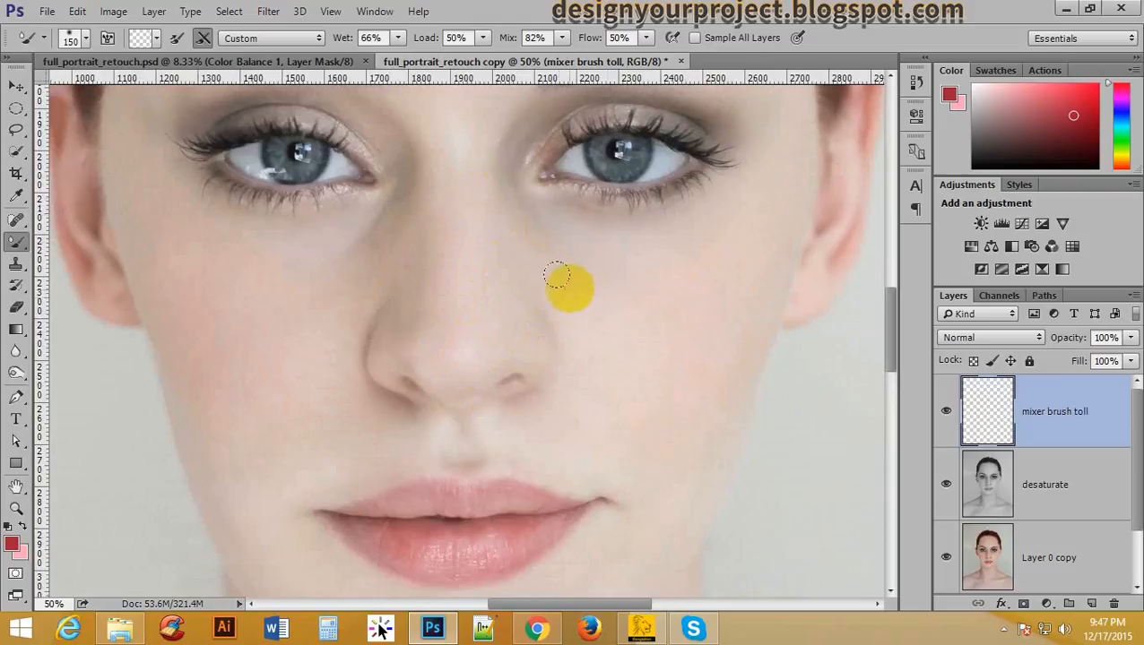
{"action": "left_click_drag", "start_coordinate": [407, 335], "coordinate": [412, 253]}
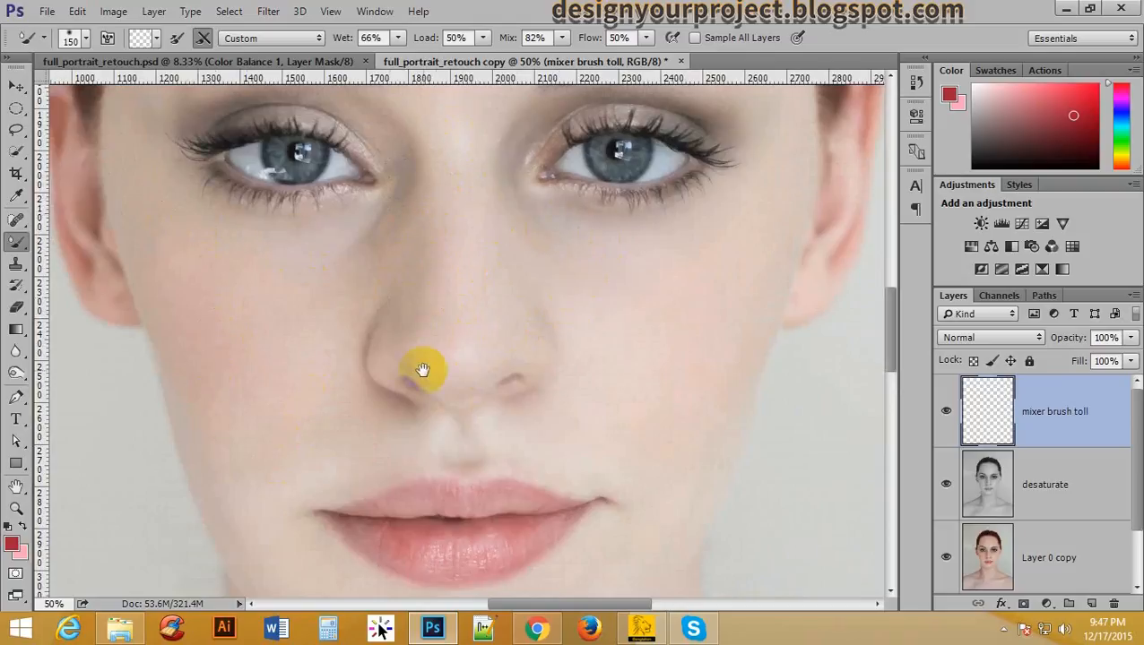
- Blend the skin on the chin, jaw, cheeks and around the left-hand eye with the Mixer Brush
{"action": "left_click_drag", "start_coordinate": [421, 370], "coordinate": [485, 223]}
{"action": "left_click_drag", "start_coordinate": [534, 550], "coordinate": [504, 546]}
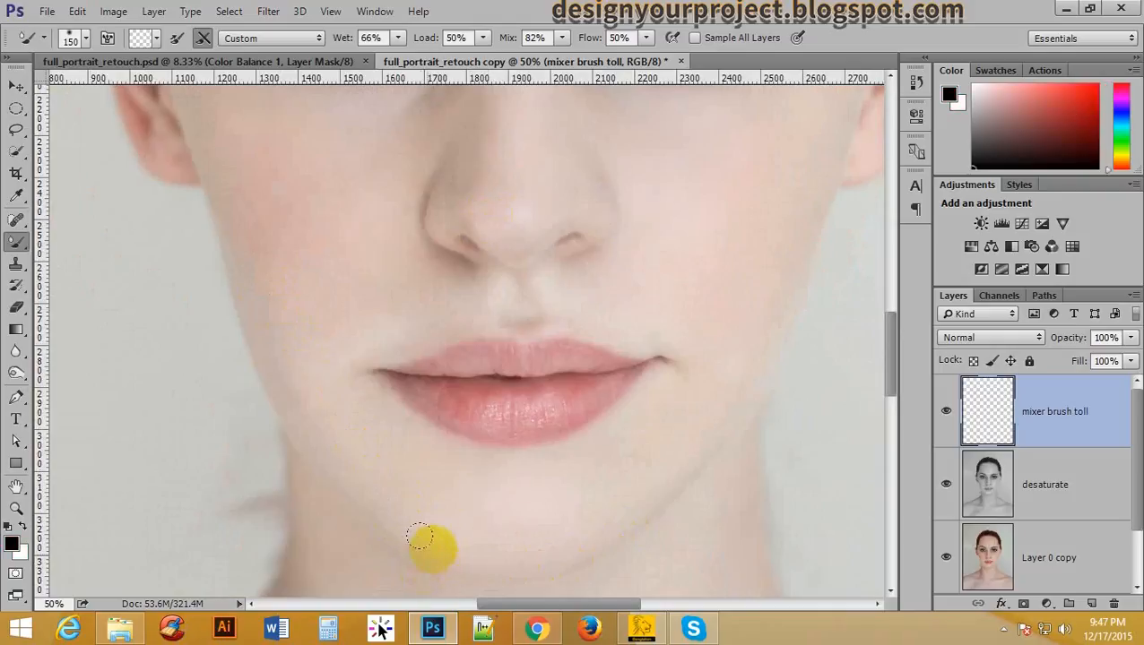
{"action": "mouse_move", "coordinate": [347, 403]}
{"action": "left_mouse_down"}
{"action": "mouse_move", "coordinate": [339, 445]}
{"action": "mouse_move", "coordinate": [538, 516]}
{"action": "mouse_move", "coordinate": [435, 496]}
{"action": "mouse_move", "coordinate": [692, 416]}
{"action": "mouse_move", "coordinate": [728, 340]}
{"action": "left_mouse_up"}
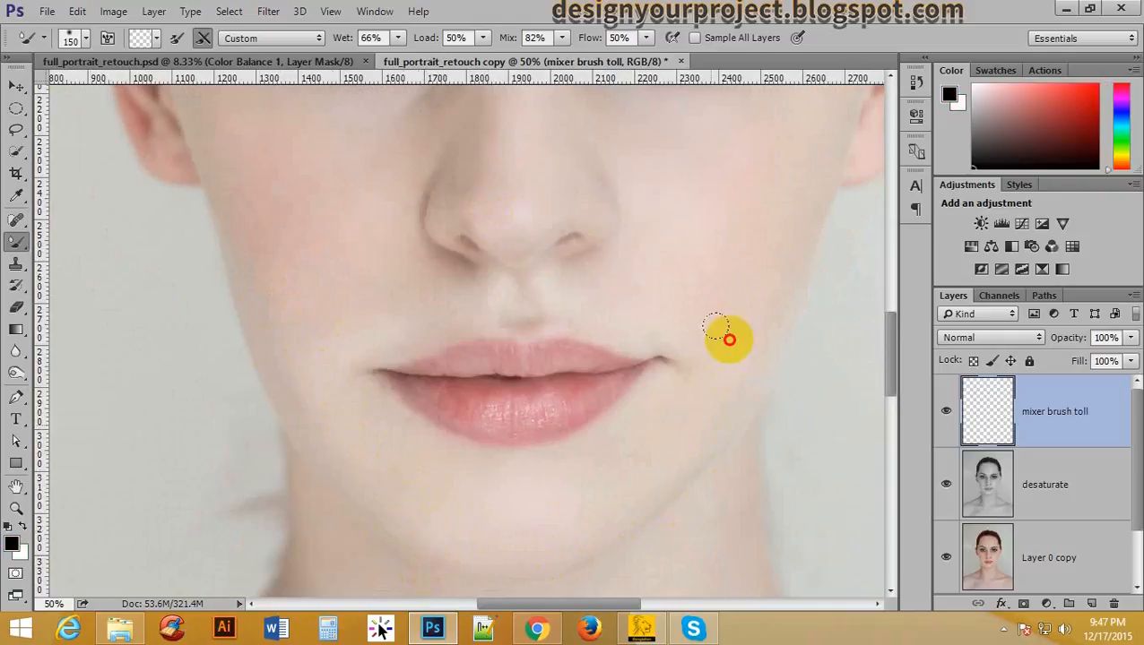
{"action": "mouse_move", "coordinate": [633, 250]}
{"action": "left_mouse_down"}
{"action": "mouse_move", "coordinate": [593, 439]}
{"action": "mouse_move", "coordinate": [465, 310]}
{"action": "mouse_move", "coordinate": [241, 423]}
{"action": "left_mouse_up"}
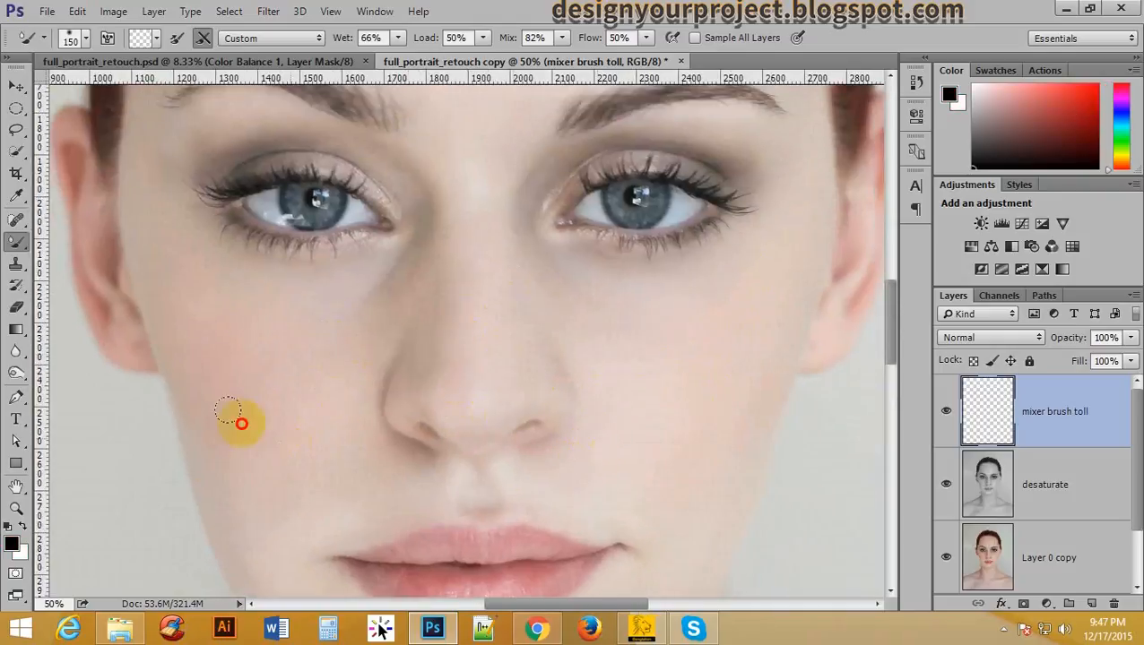
{"action": "mouse_move", "coordinate": [626, 319]}
{"action": "left_mouse_down"}
{"action": "mouse_move", "coordinate": [571, 435]}
{"action": "mouse_move", "coordinate": [617, 464]}
{"action": "left_mouse_up"}
{"action": "left_click_drag", "start_coordinate": [318, 390], "coordinate": [305, 370]}
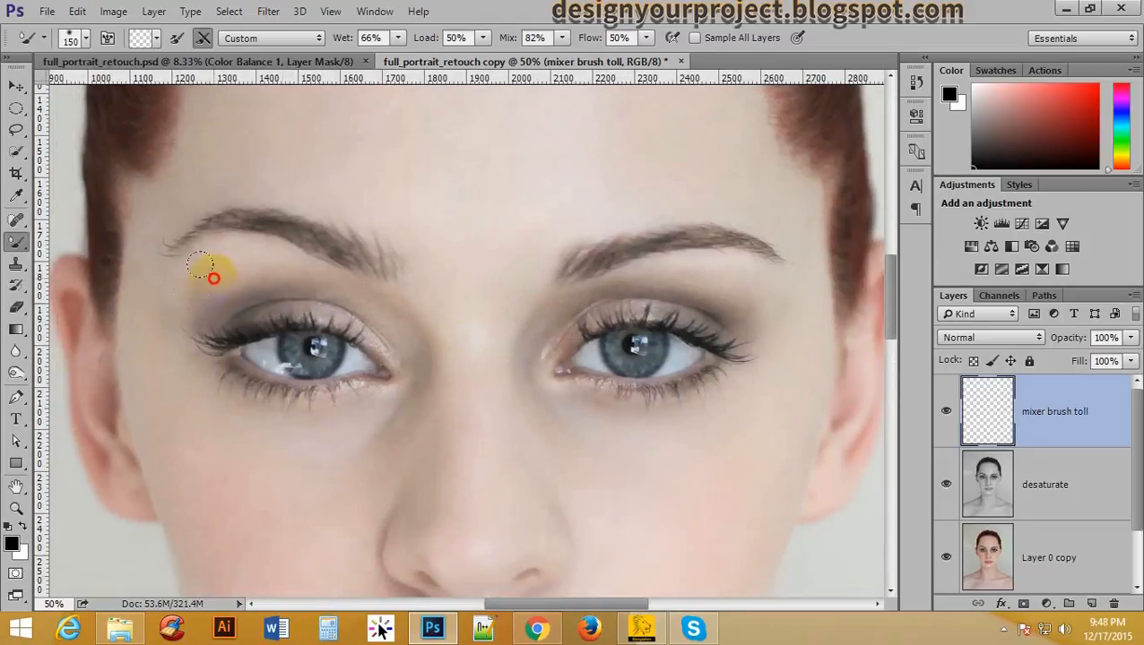
- Go over the forehead up to the hairline with the Mixer Brush
{"action": "mouse_move", "coordinate": [621, 224]}
{"action": "left_mouse_down"}
{"action": "mouse_move", "coordinate": [475, 417]}
{"action": "mouse_move", "coordinate": [581, 411]}
{"action": "mouse_move", "coordinate": [587, 421]}
{"action": "left_mouse_up"}
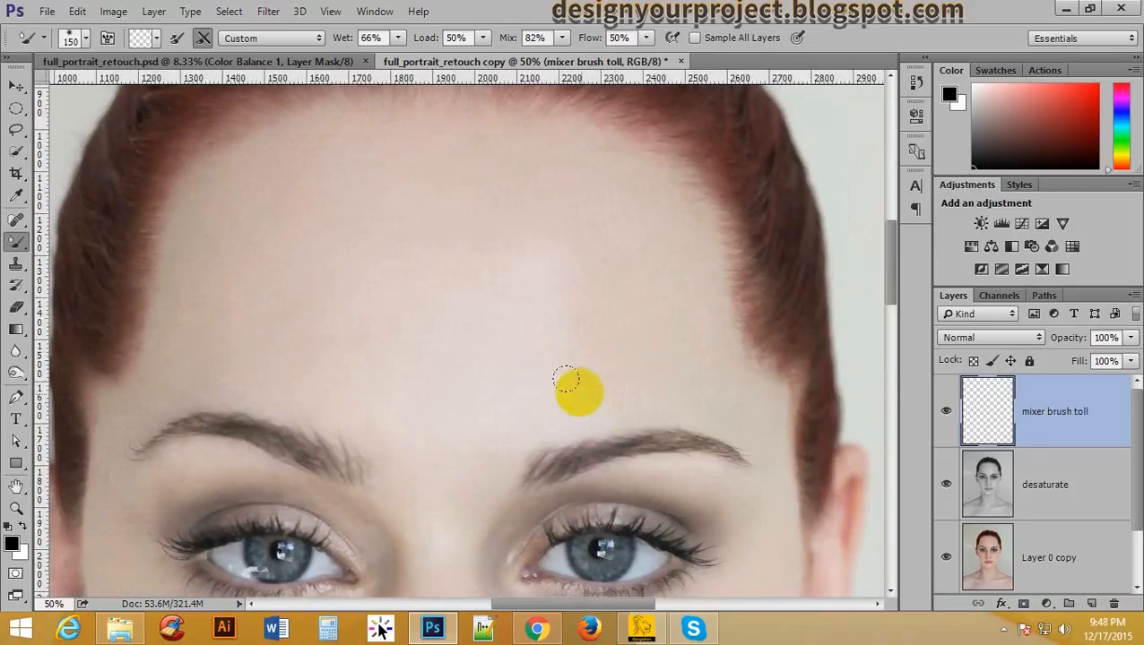
{"action": "left_click_drag", "start_coordinate": [126, 306], "coordinate": [132, 306]}
{"action": "mouse_move", "coordinate": [557, 155]}
{"action": "left_mouse_down"}
{"action": "mouse_move", "coordinate": [677, 248]}
{"action": "mouse_move", "coordinate": [743, 422]}
{"action": "left_mouse_up"}
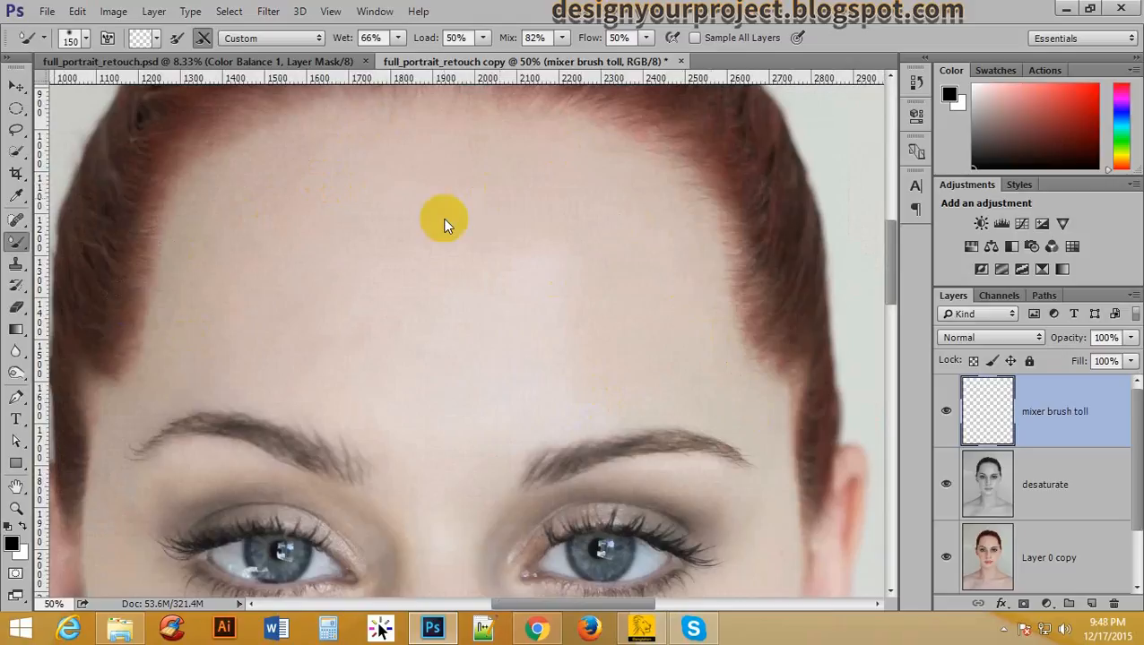
- Touch up the skin between the eyebrows, on the cheeks, beside the mouth and on the chin with the Mixer Brush
{"action": "mouse_move", "coordinate": [457, 434]}
{"action": "left_mouse_down"}
{"action": "mouse_move", "coordinate": [483, 237]}
{"action": "mouse_move", "coordinate": [475, 269]}
{"action": "left_mouse_up"}
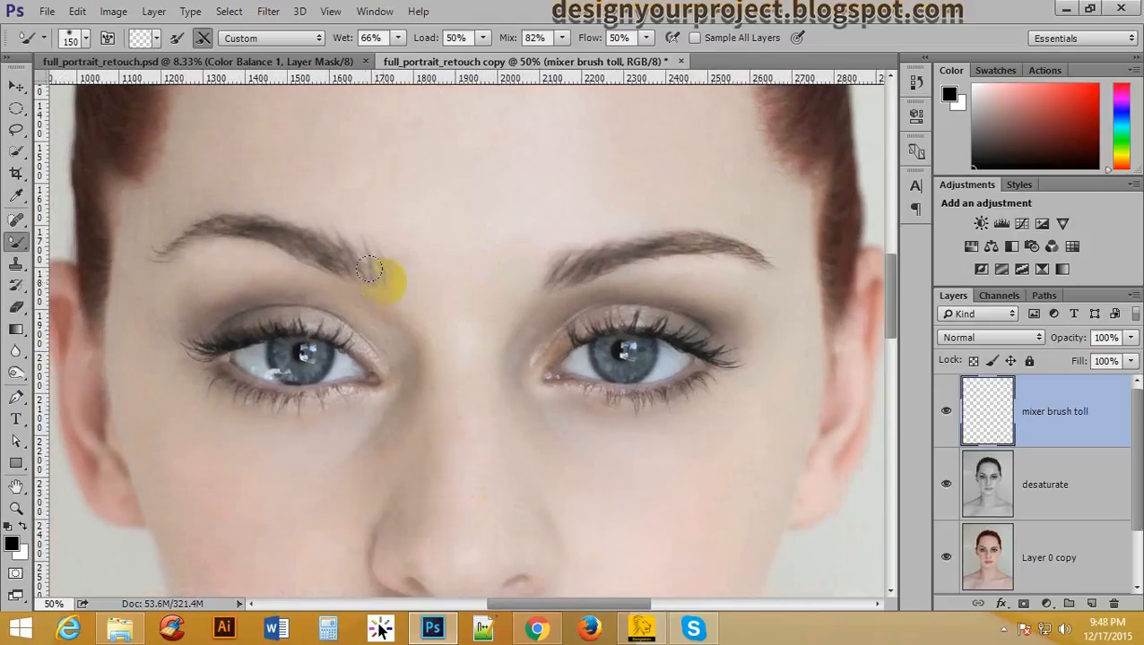
{"action": "mouse_move", "coordinate": [717, 250]}
{"action": "left_mouse_down"}
{"action": "mouse_move", "coordinate": [794, 296]}
{"action": "mouse_move", "coordinate": [789, 386]}
{"action": "mouse_move", "coordinate": [734, 482]}
{"action": "left_mouse_up"}
{"action": "mouse_move", "coordinate": [708, 455]}
{"action": "left_mouse_down"}
{"action": "mouse_move", "coordinate": [718, 230]}
{"action": "mouse_move", "coordinate": [740, 335]}
{"action": "mouse_move", "coordinate": [595, 207]}
{"action": "mouse_move", "coordinate": [725, 289]}
{"action": "mouse_move", "coordinate": [351, 257]}
{"action": "mouse_move", "coordinate": [301, 495]}
{"action": "left_mouse_up"}
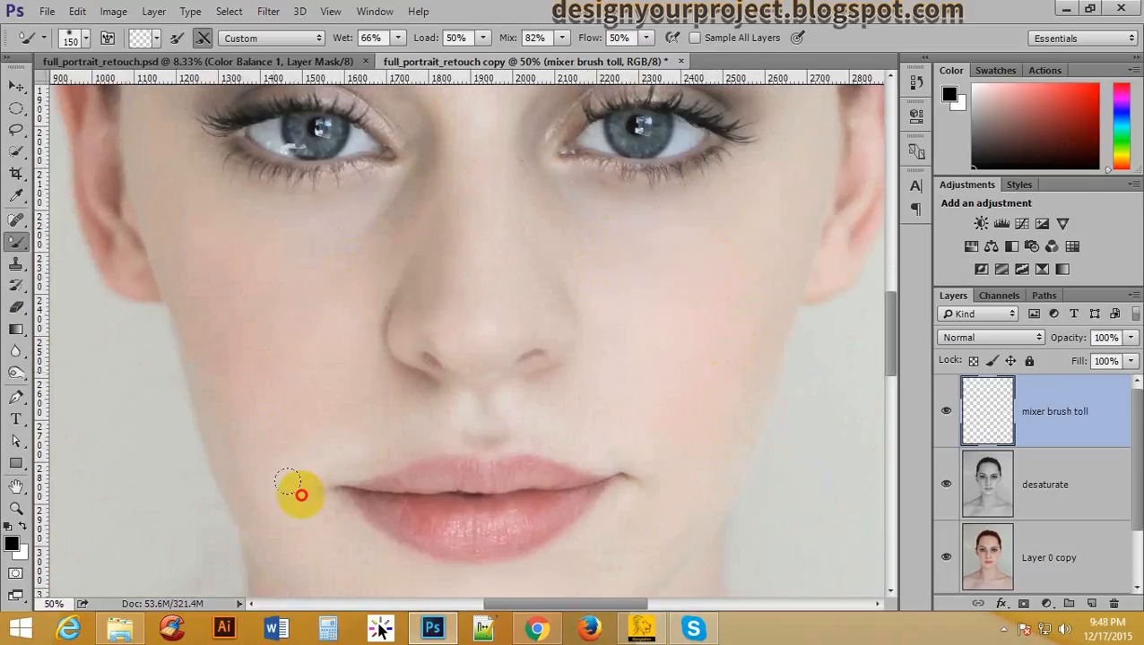
{"action": "mouse_move", "coordinate": [448, 501]}
{"action": "left_mouse_down"}
{"action": "mouse_move", "coordinate": [485, 311]}
{"action": "mouse_move", "coordinate": [480, 269]}
{"action": "left_mouse_up"}
{"action": "left_click", "coordinate": [379, 485]}
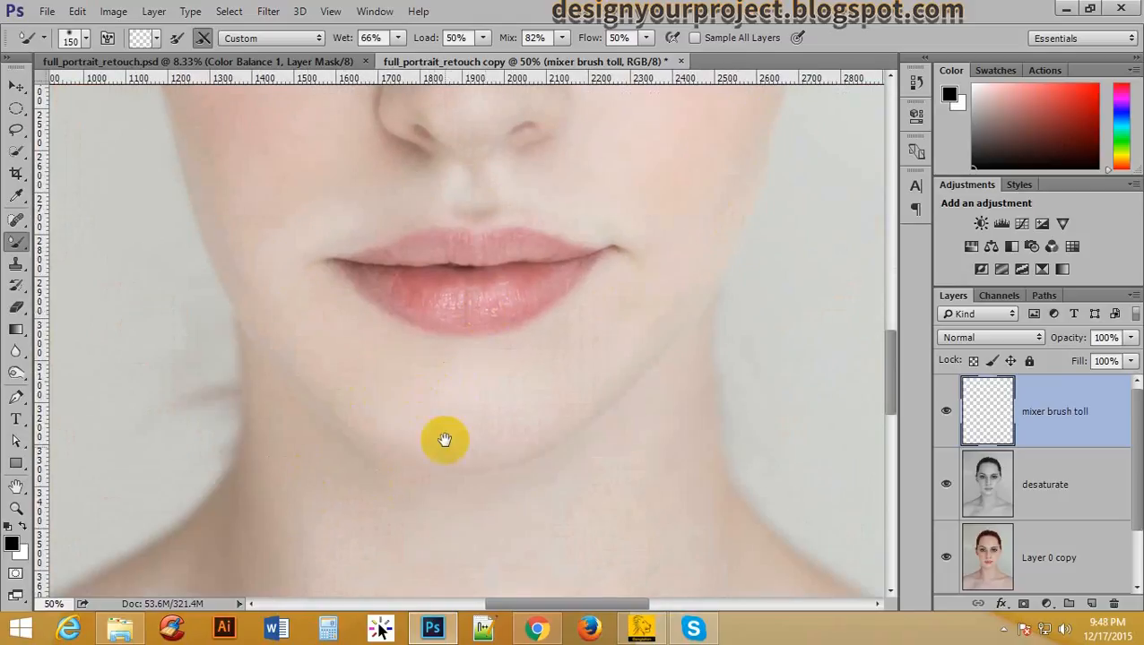
{"action": "left_click_drag", "start_coordinate": [444, 439], "coordinate": [359, 342]}
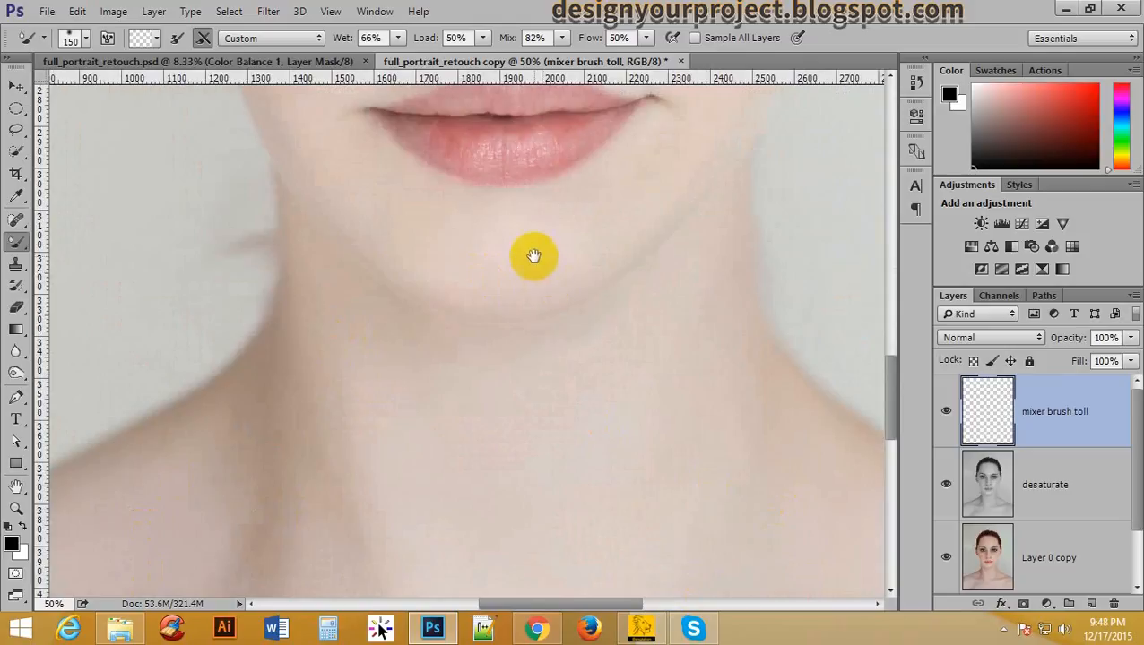
- Examine the face at several zoom levels with the "mixer brush toll" layer hidden and shown to compare the skin smoothing
{"action": "left_click_drag", "start_coordinate": [519, 244], "coordinate": [390, 588]}
{"action": "left_click", "coordinate": [559, 378], "text": "alt"}
{"action": "left_click", "coordinate": [560, 377], "text": "alt"}
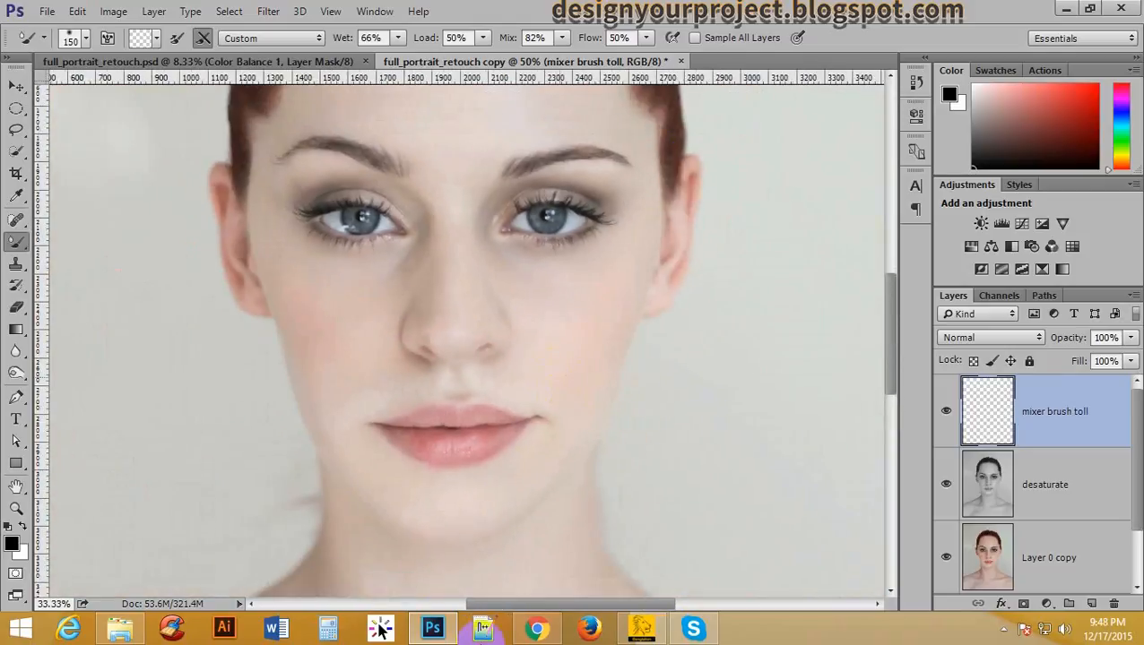
{"action": "left_click", "coordinate": [552, 136], "text": "alt"}
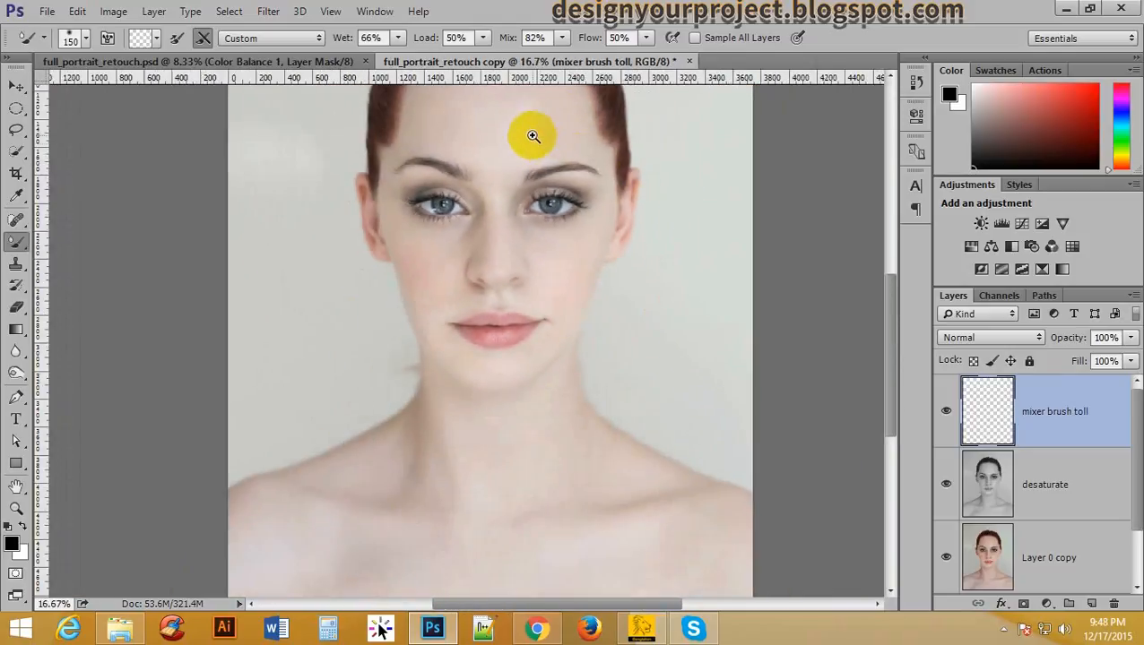
{"action": "left_click", "coordinate": [533, 135], "text": "ctrl"}
{"action": "left_click", "coordinate": [534, 136], "text": "ctrl"}
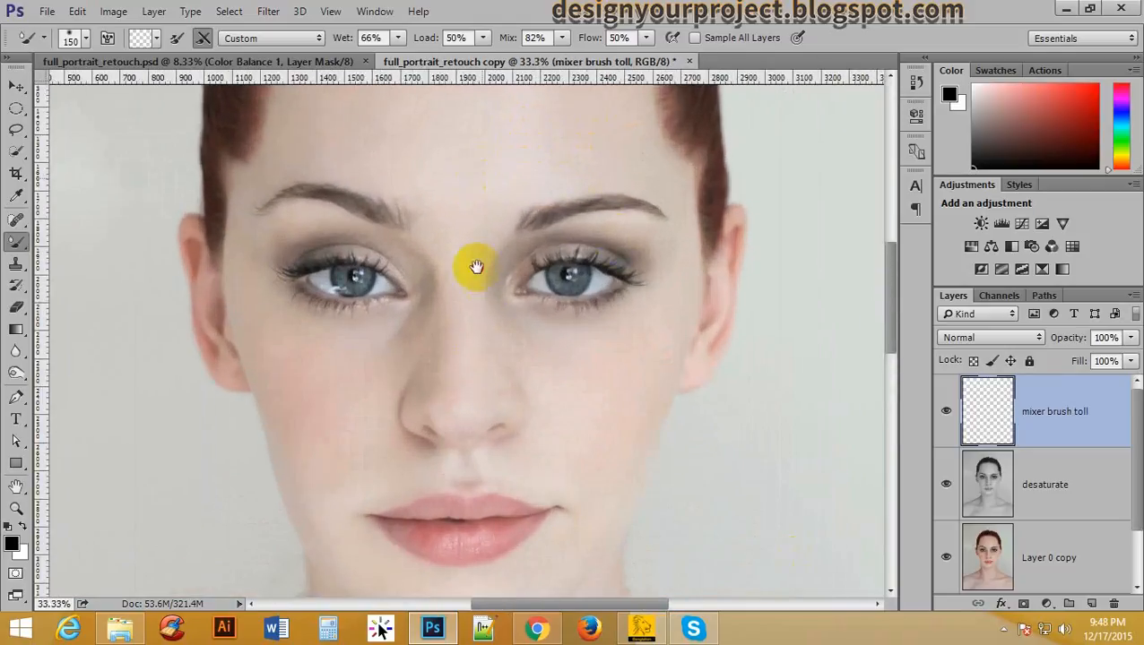
{"action": "scroll", "coordinate": [478, 265], "scroll_direction": "up", "scroll_amount": 3}
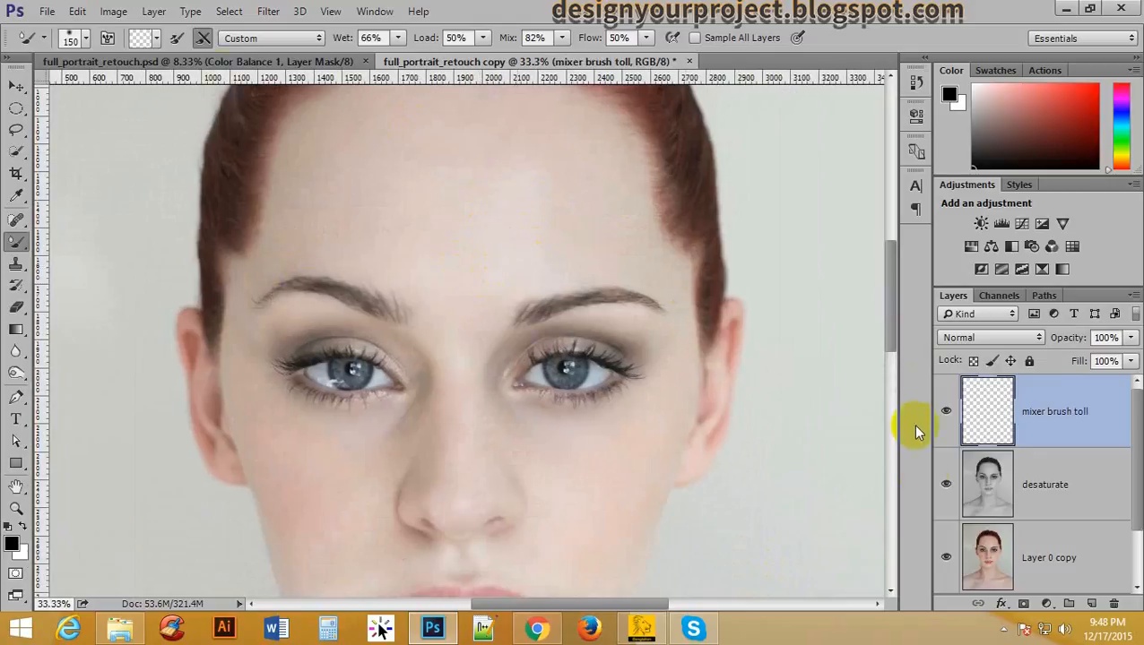
{"action": "left_click", "coordinate": [945, 413]}
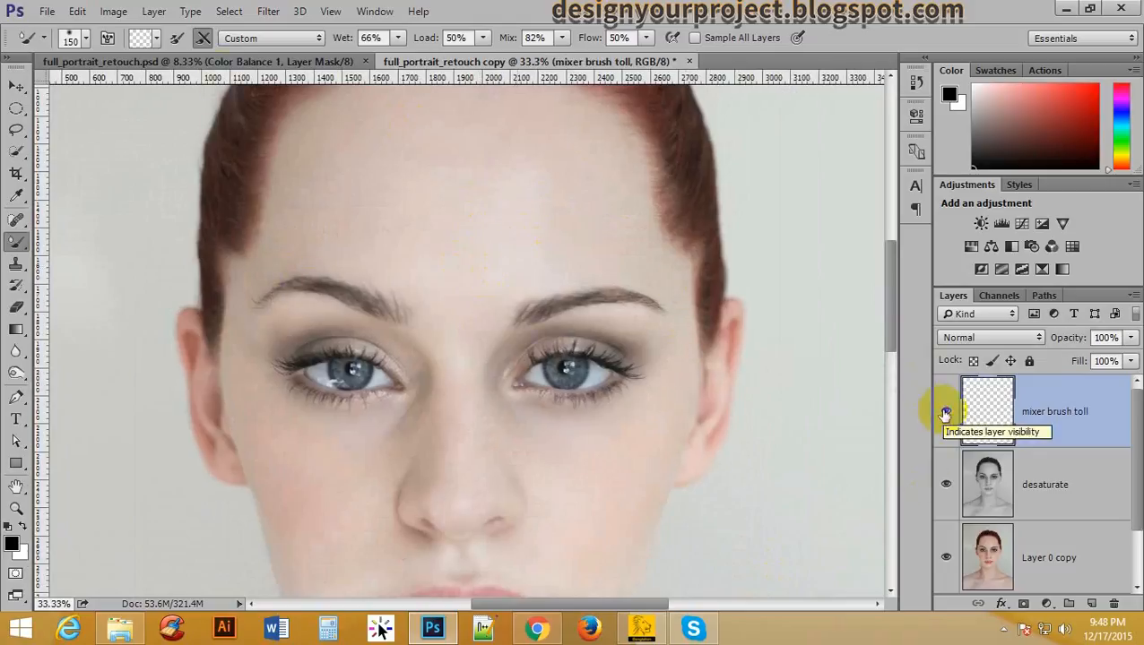
{"action": "left_click", "coordinate": [946, 414]}
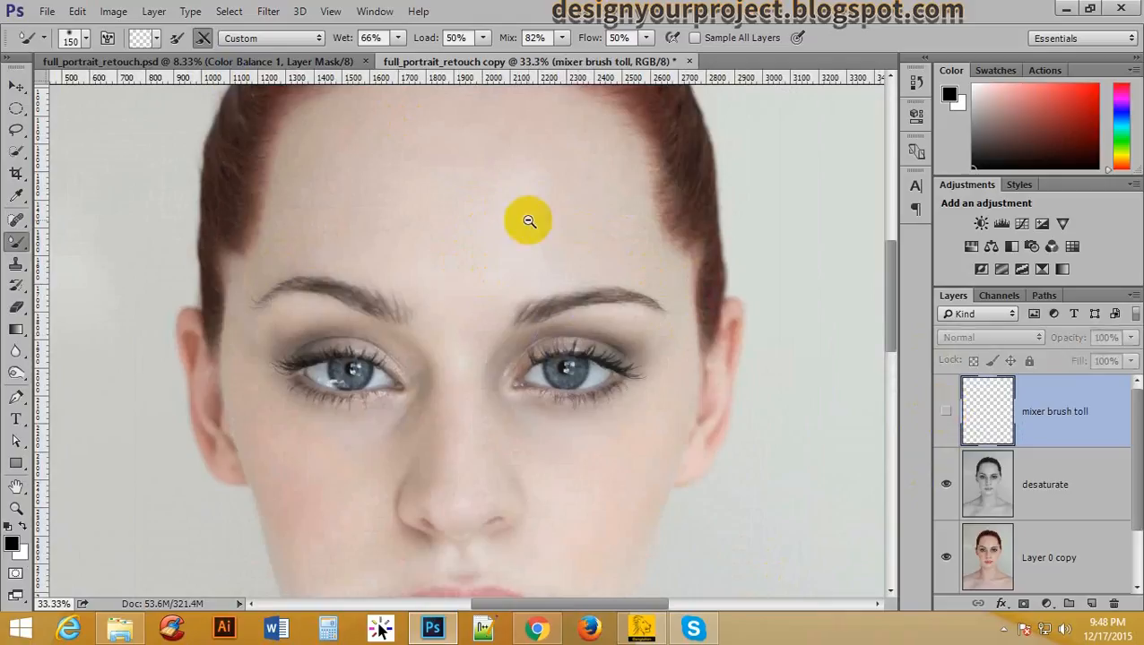
{"action": "scroll", "coordinate": [529, 222], "scroll_direction": "down", "scroll_amount": 2}
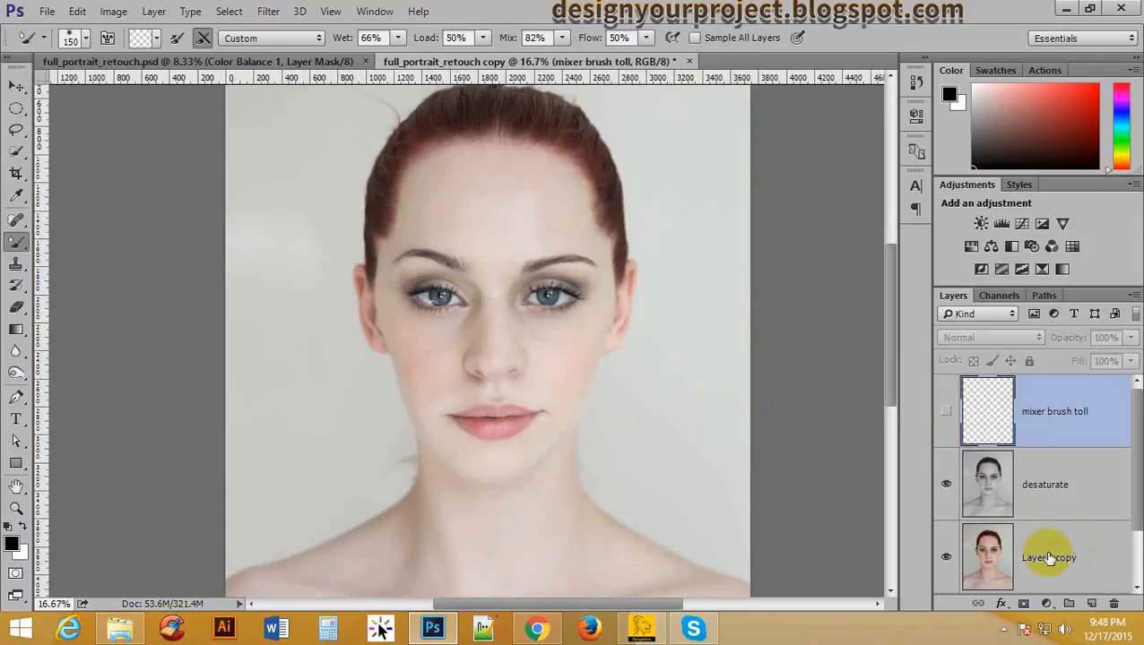
{"action": "scroll", "coordinate": [1049, 558], "scroll_direction": "down", "scroll_amount": 1}
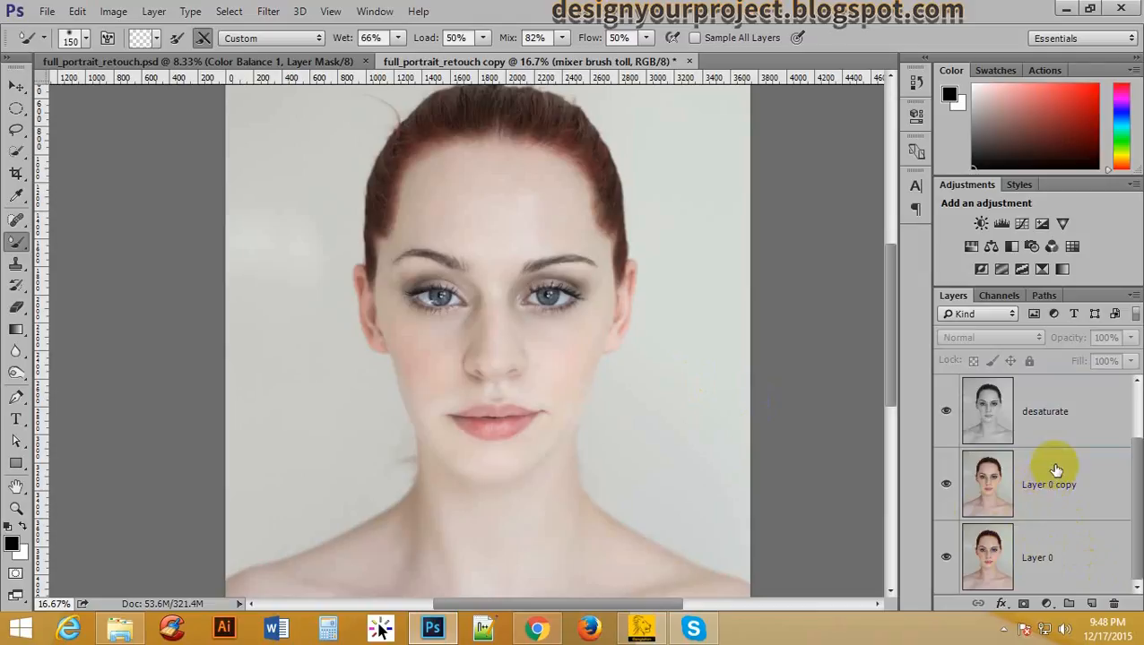
{"action": "left_click", "coordinate": [544, 296], "text": "ctrl"}
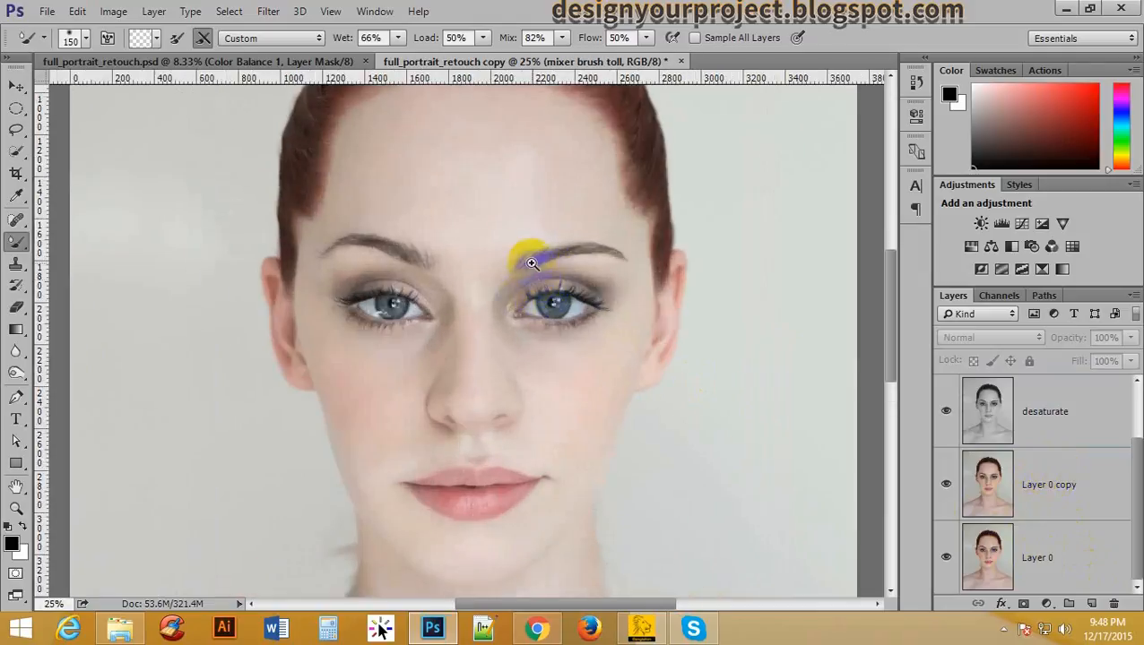
{"action": "scroll", "coordinate": [1066, 434], "scroll_direction": "up", "scroll_amount": 1}
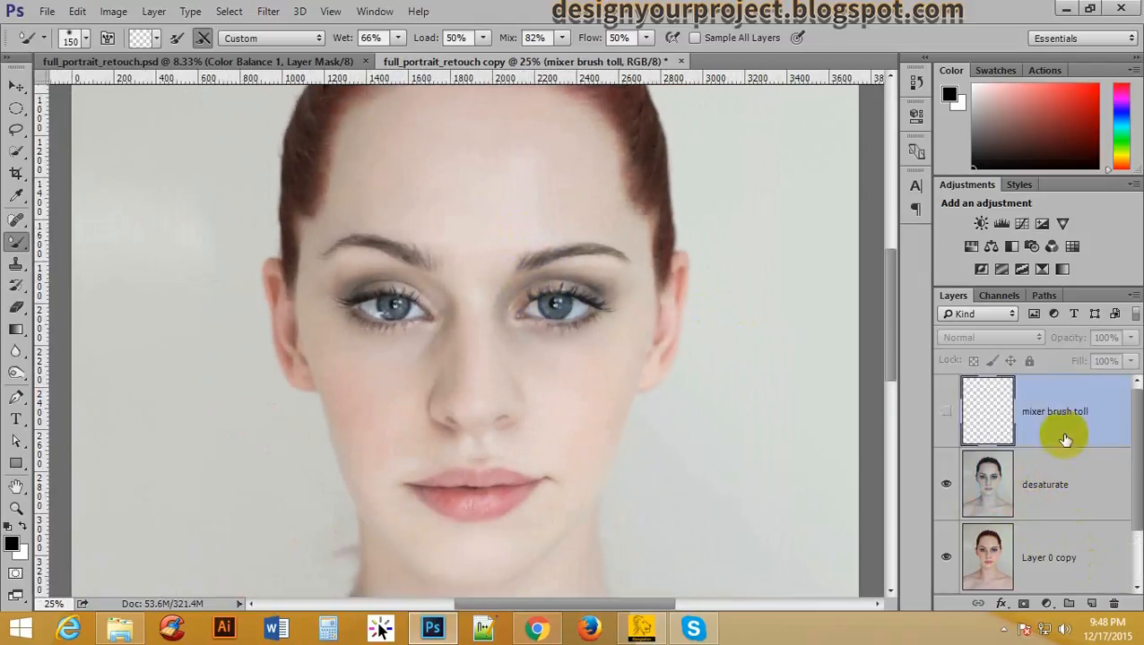
{"action": "left_click", "coordinate": [945, 411]}
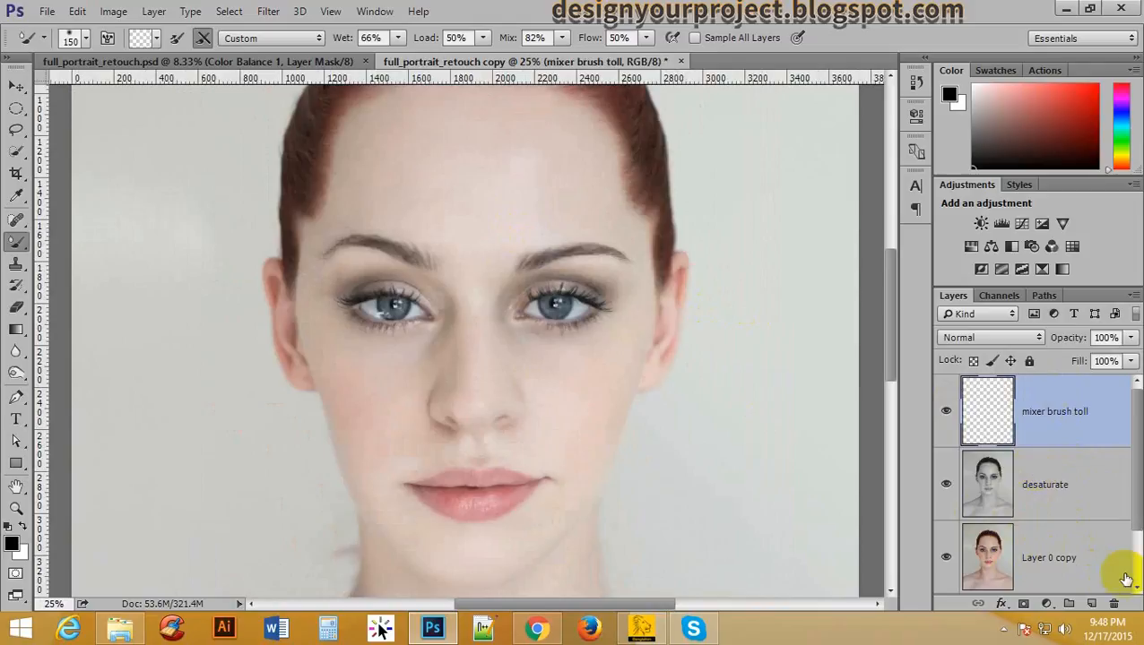
- Add a new empty layer above "mixer brush toll" and turn on loading the Mixer Brush after each stroke
{"action": "left_click", "coordinate": [1092, 603]}
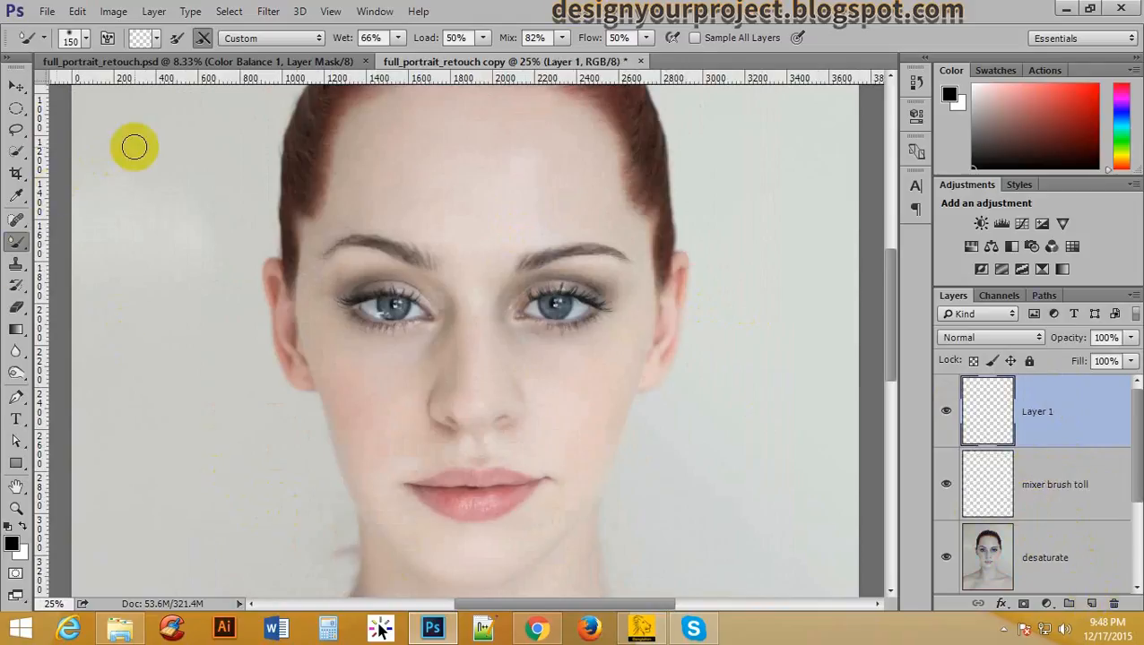
{"action": "left_click", "coordinate": [176, 39]}
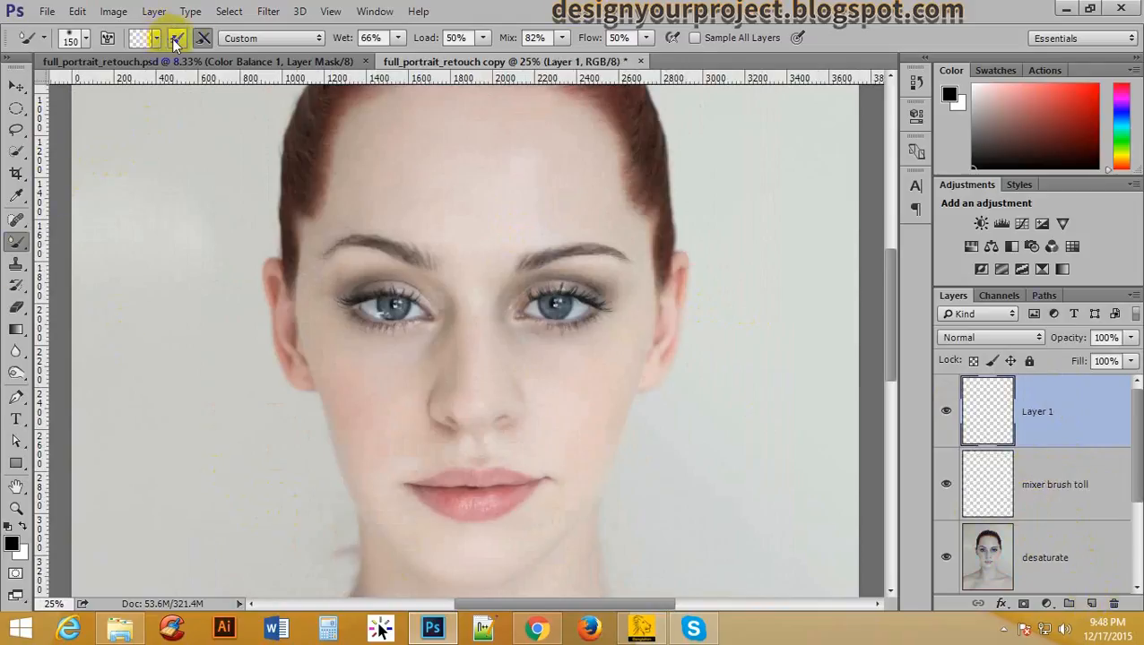
{"action": "left_click", "coordinate": [176, 43]}
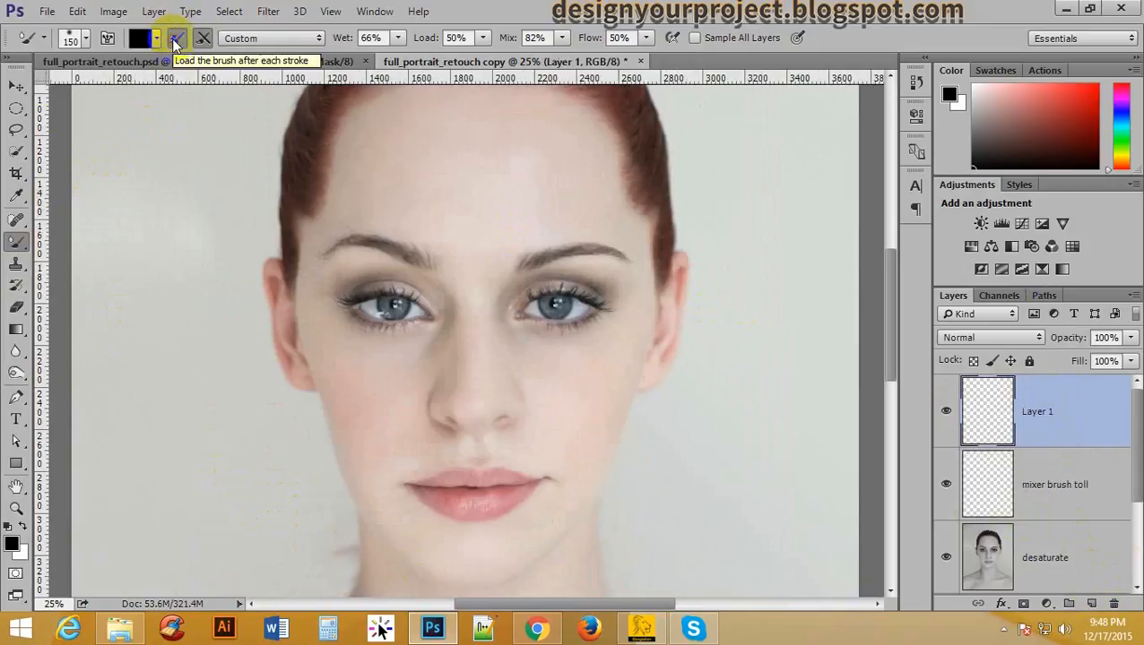
{"action": "left_click", "coordinate": [156, 38]}
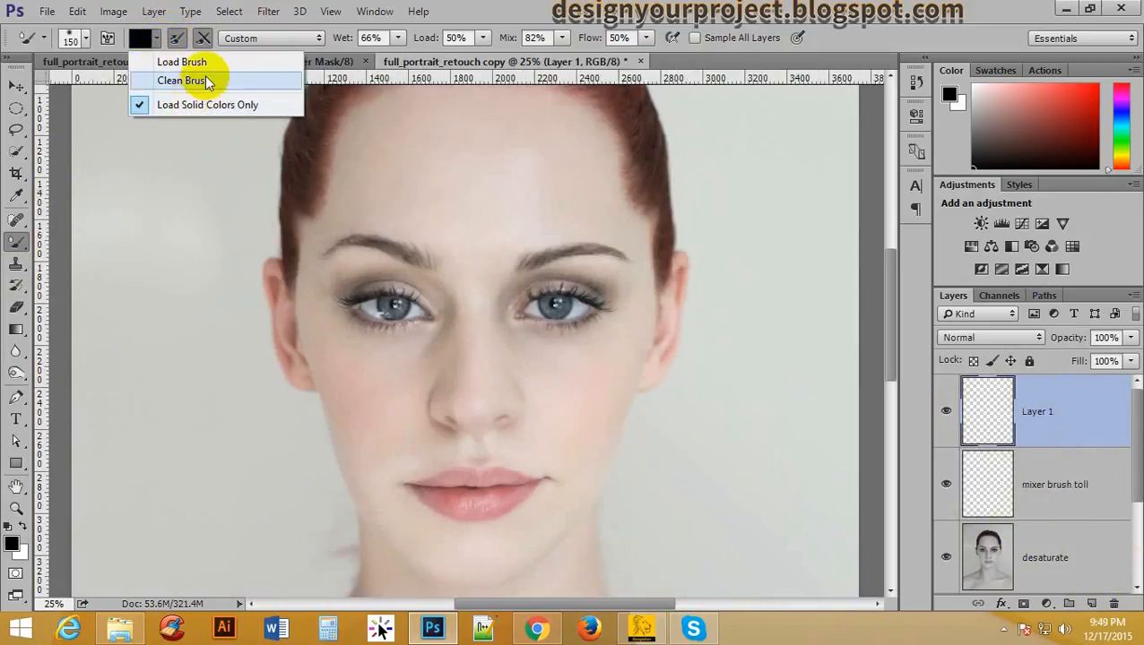
- Set the Mixer Brush color to PANTONE 1585 C from the PANTONE+ Solid Coated color book
{"action": "left_click", "coordinate": [131, 37]}
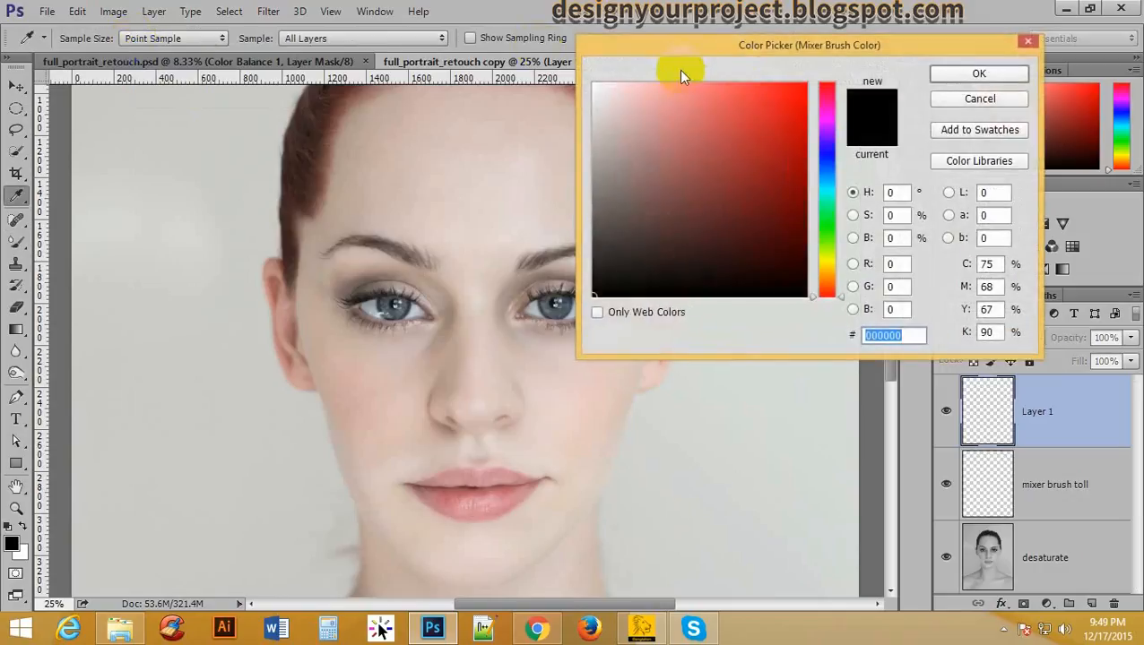
{"action": "left_click_drag", "start_coordinate": [678, 54], "coordinate": [528, 57]}
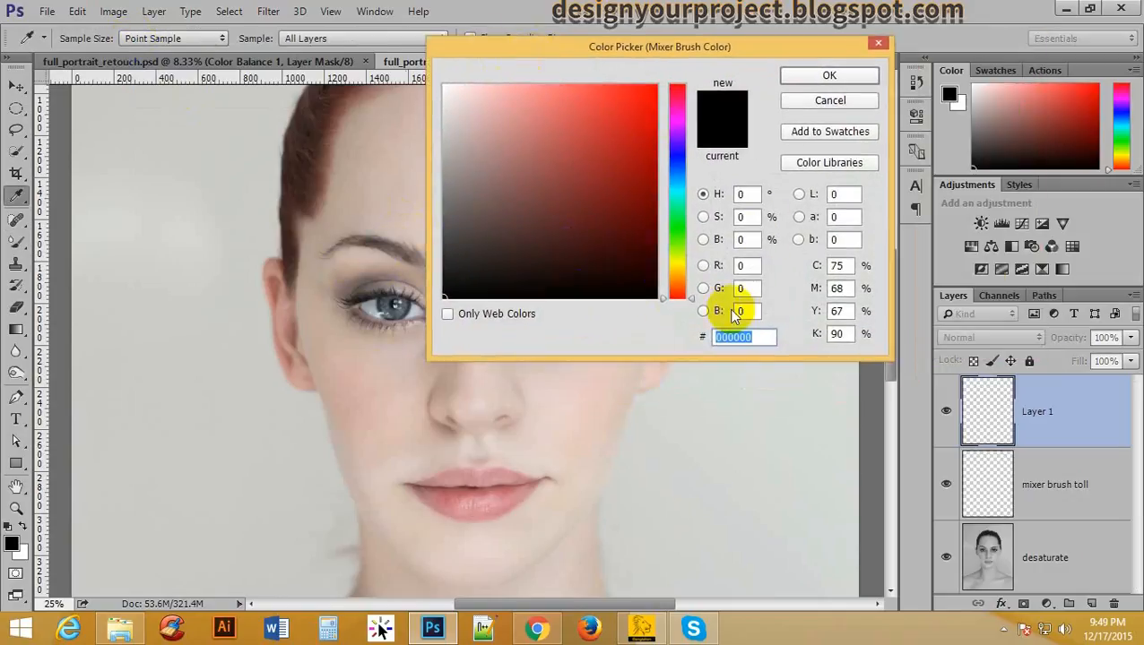
{"action": "left_click", "coordinate": [675, 242]}
{"action": "left_click_drag", "start_coordinate": [675, 242], "coordinate": [677, 233]}
{"action": "left_click", "coordinate": [618, 153]}
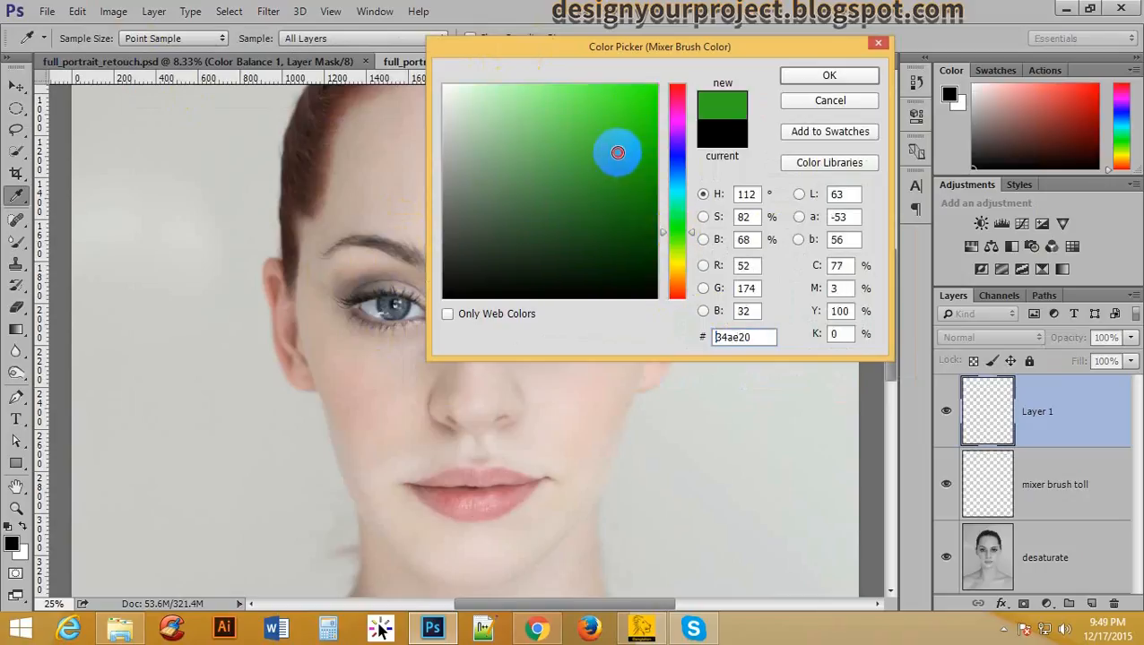
{"action": "left_click", "coordinate": [832, 162]}
{"action": "scroll", "coordinate": [638, 174], "scroll_direction": "down", "scroll_amount": 1}
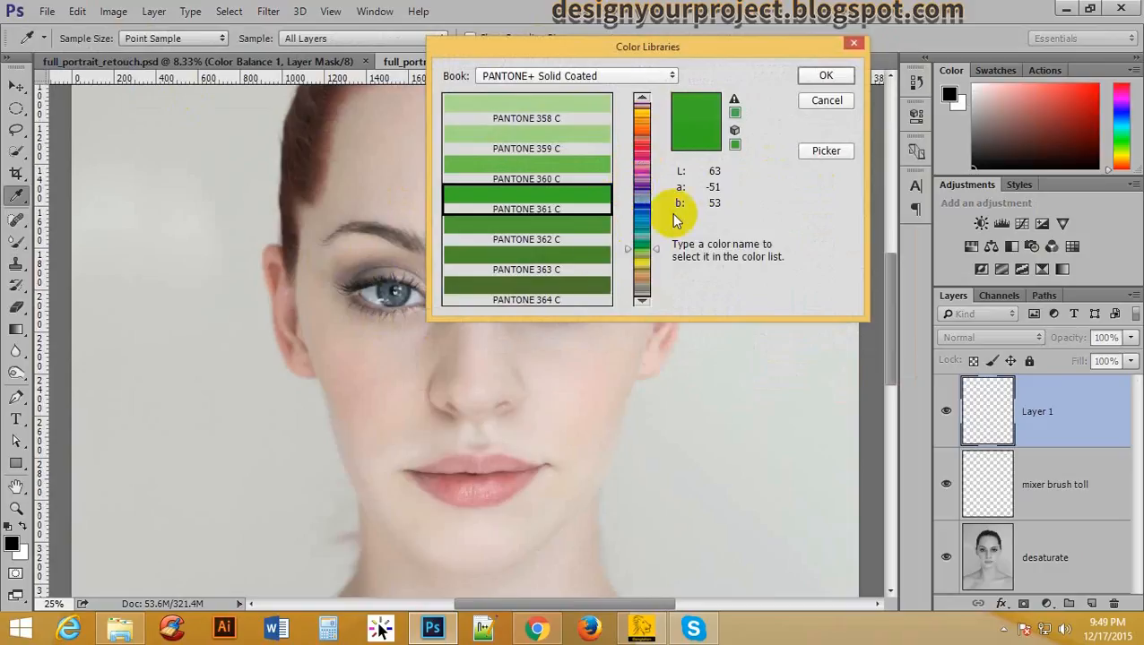
{"action": "left_click", "coordinate": [642, 128]}
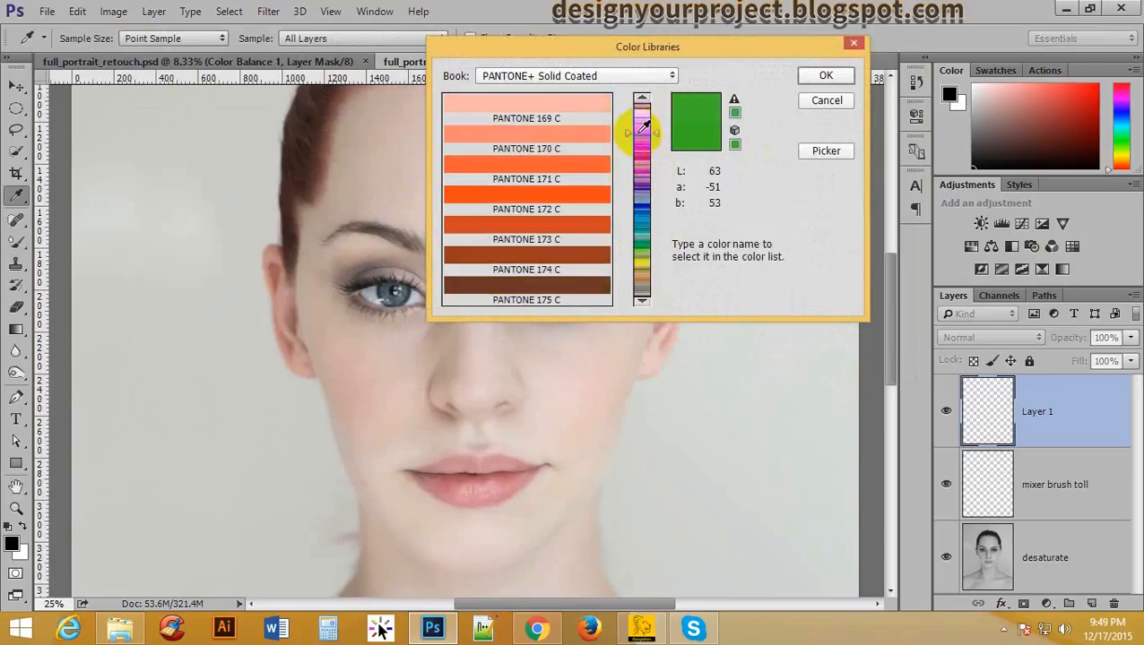
{"action": "left_click", "coordinate": [520, 203]}
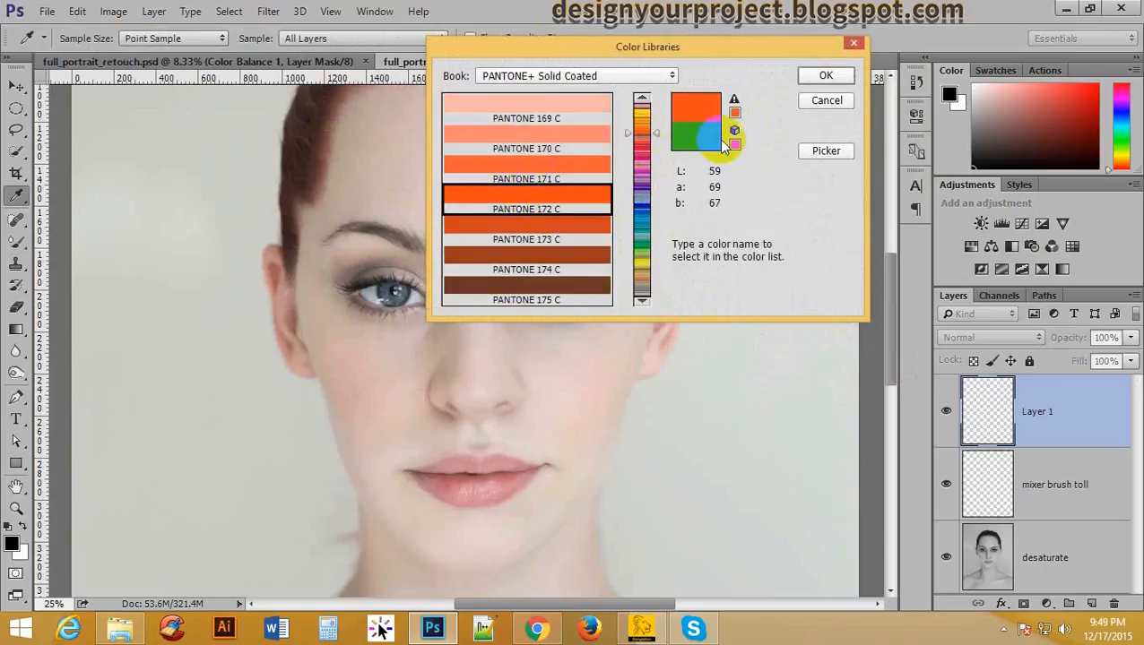
{"action": "left_click", "coordinate": [645, 126]}
{"action": "left_click", "coordinate": [540, 192]}
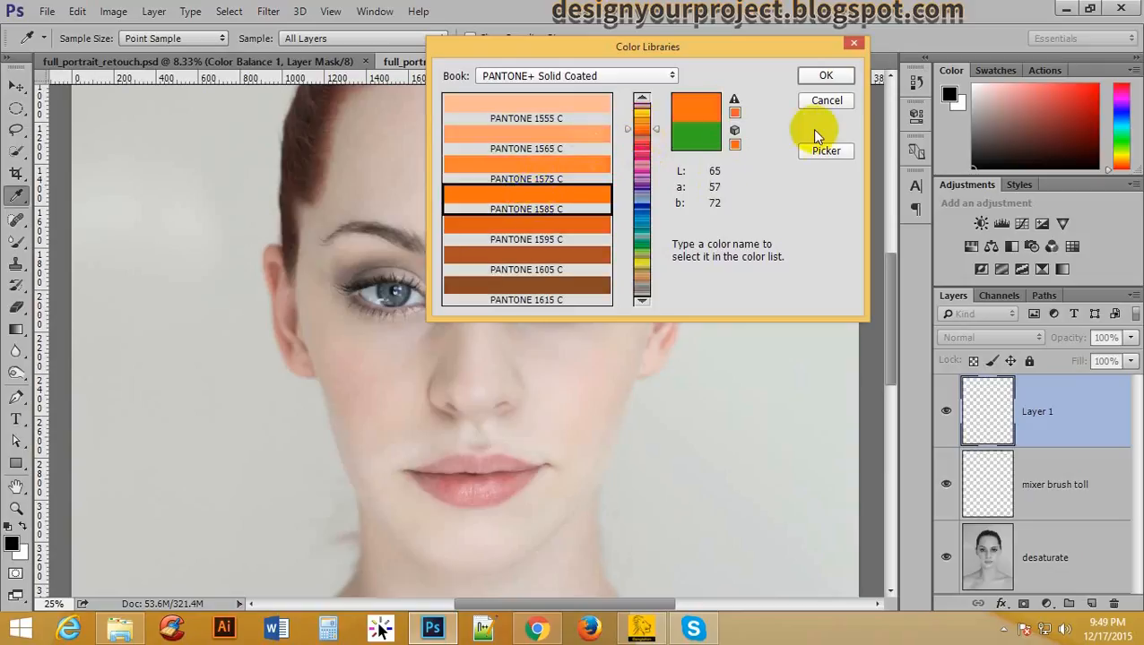
{"action": "left_click", "coordinate": [825, 75]}
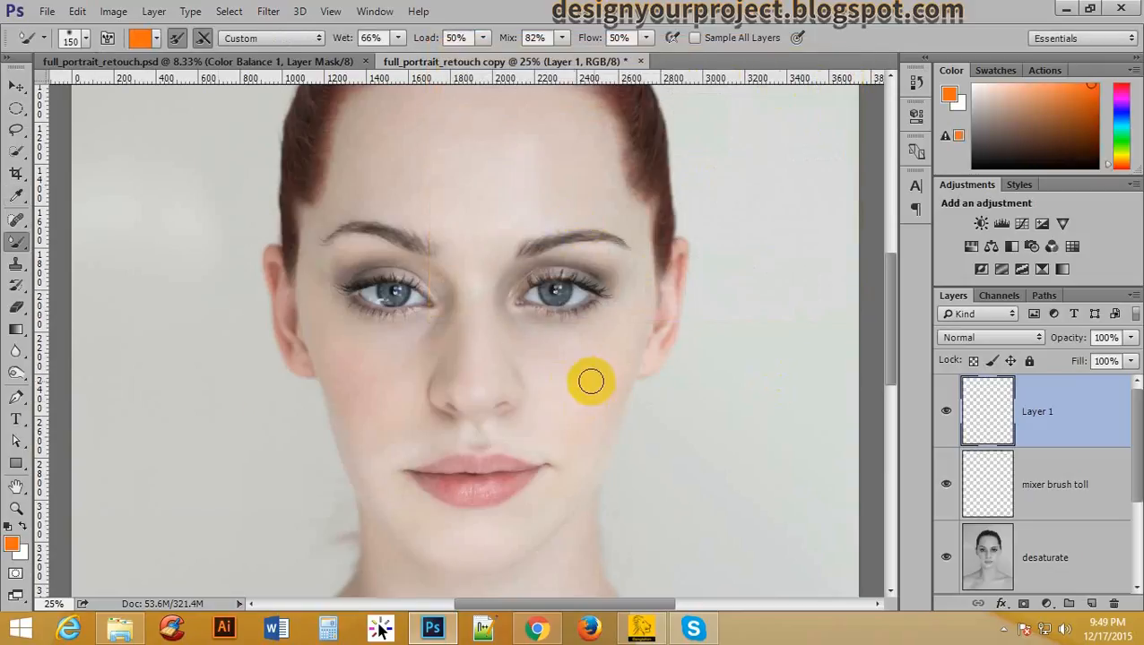
- Draw a closed path around the iris of the left-hand eye with the Pen tool, curving it along the iris edge
{"action": "left_click", "coordinate": [469, 331], "text": "ctrl"}
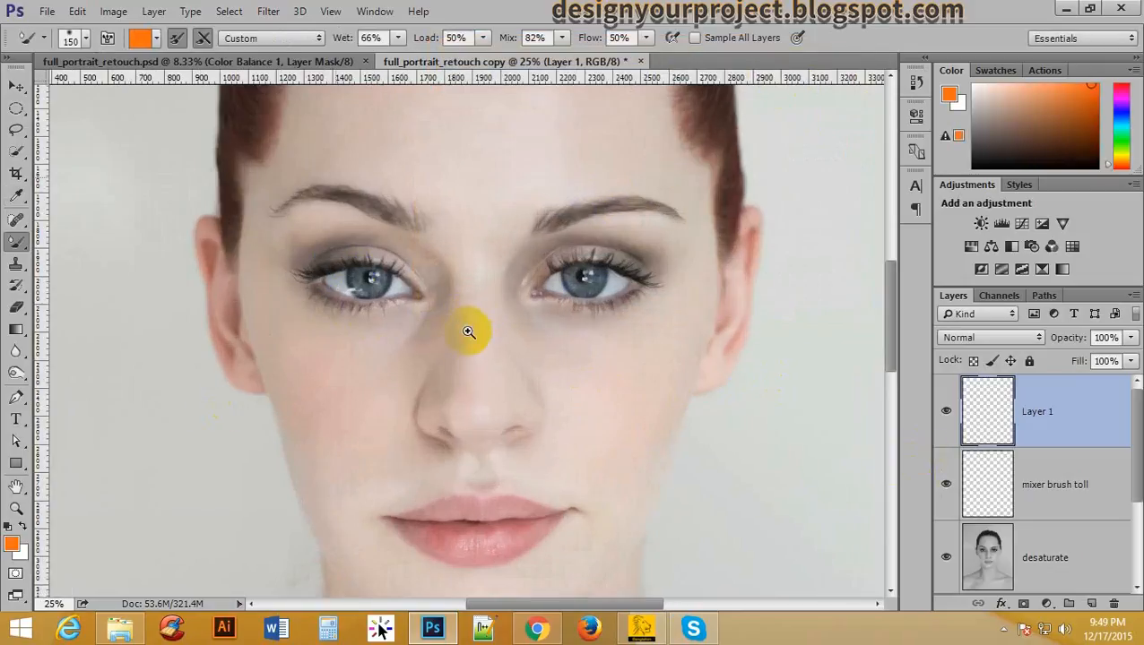
{"action": "left_click_drag", "start_coordinate": [462, 306], "coordinate": [581, 220]}
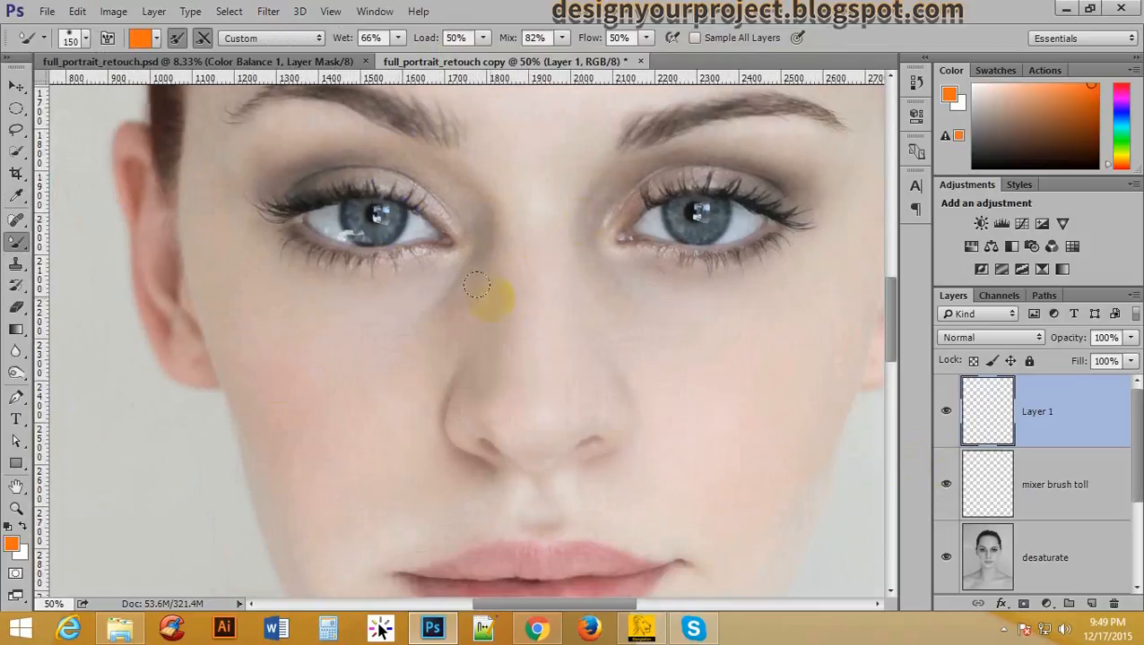
{"action": "left_click", "coordinate": [15, 397]}
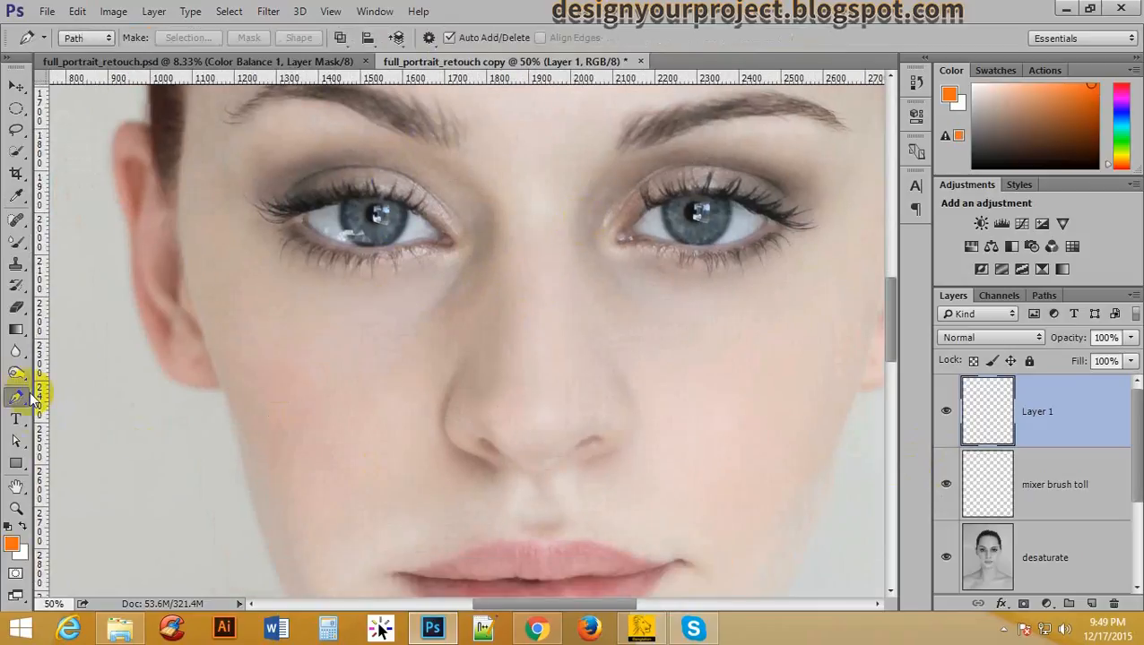
{"action": "left_click", "coordinate": [406, 278], "text": "ctrl"}
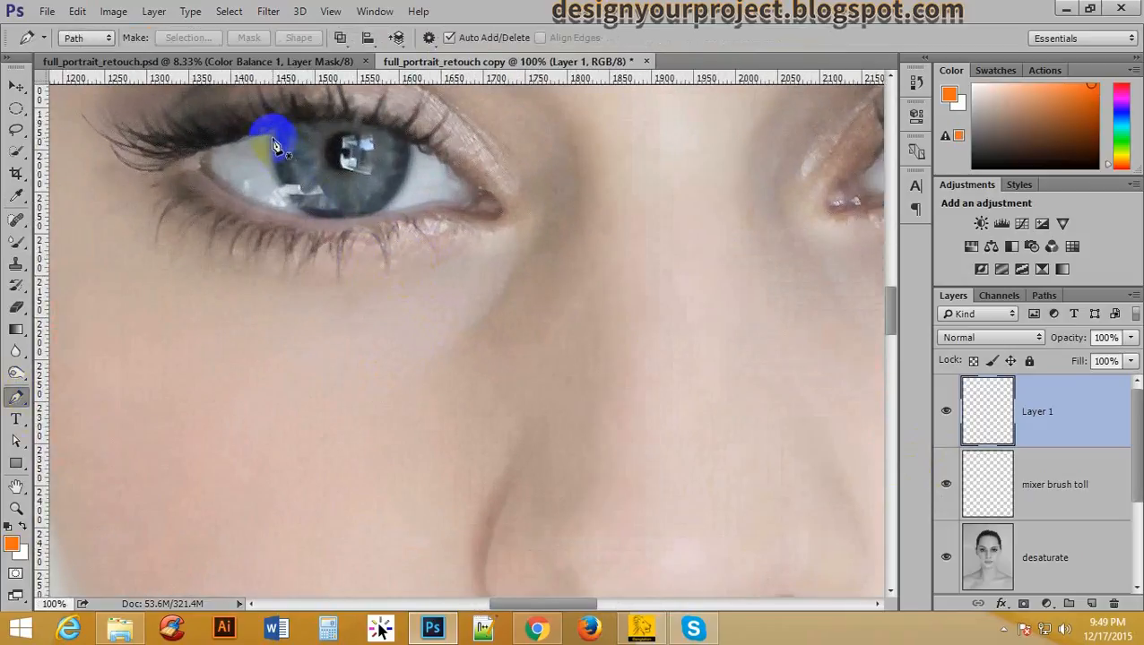
{"action": "left_click", "coordinate": [274, 138]}
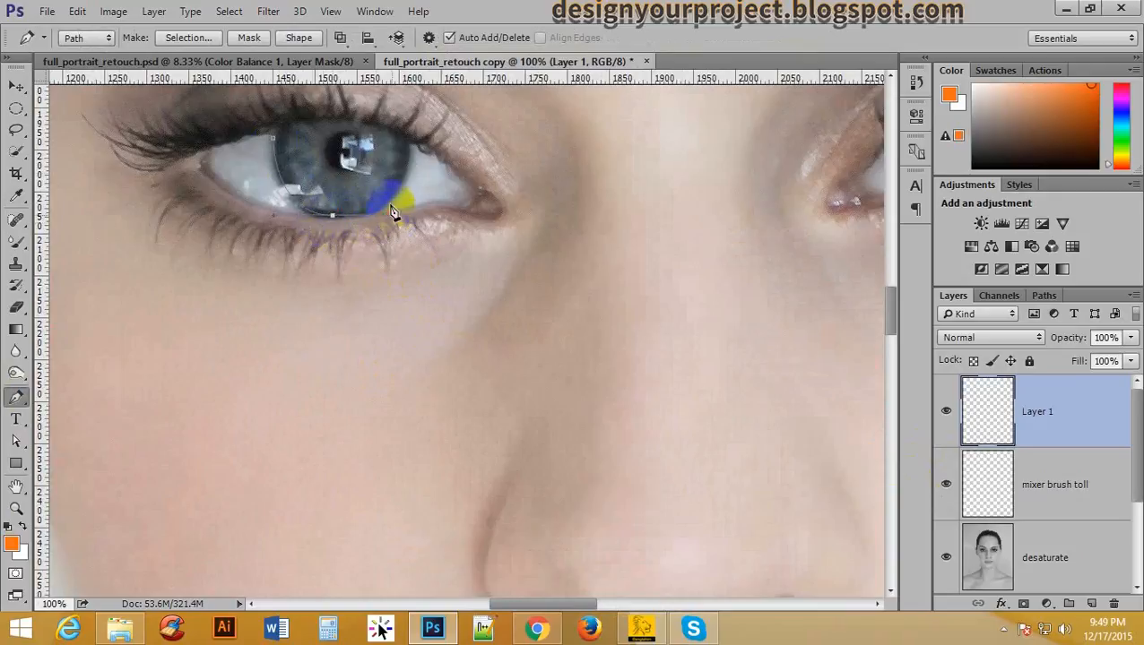
{"action": "left_click", "coordinate": [410, 147]}
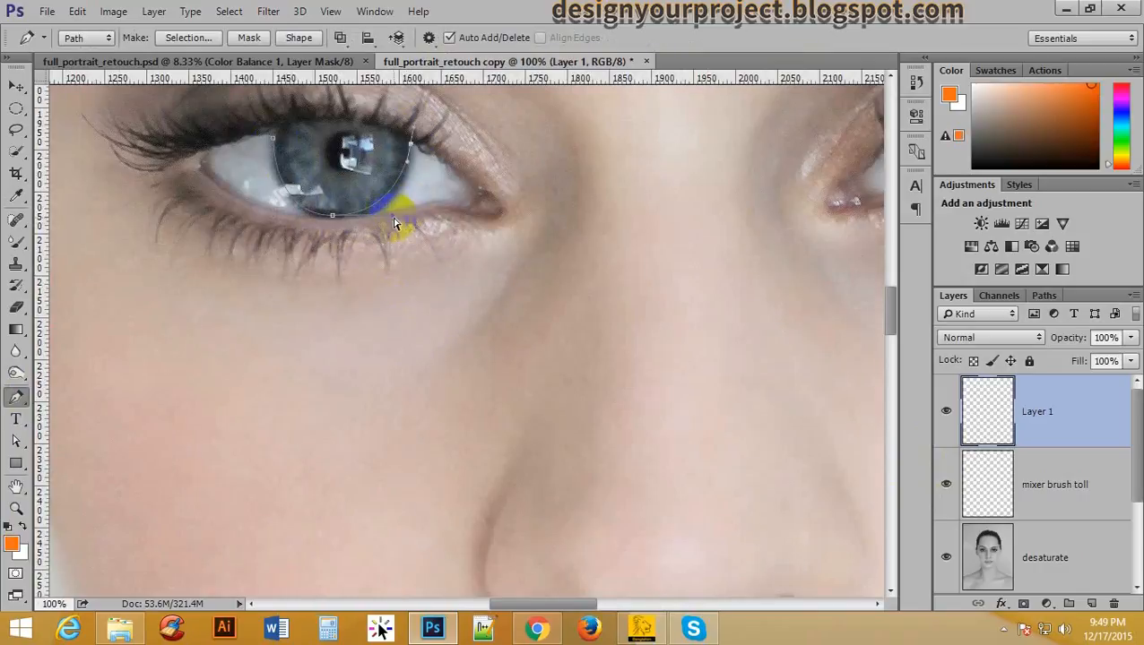
{"action": "left_click_drag", "start_coordinate": [396, 215], "coordinate": [395, 221]}
{"action": "scroll", "coordinate": [357, 255], "scroll_direction": "up", "scroll_amount": 1}
{"action": "left_click", "coordinate": [274, 173]}
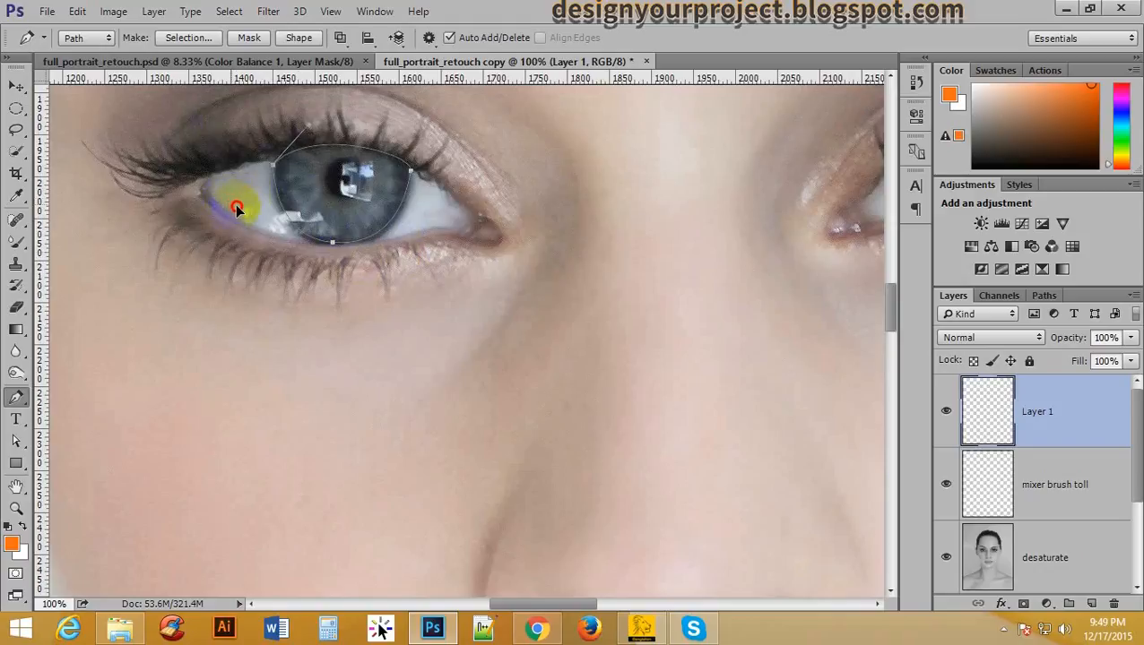
{"action": "left_click_drag", "start_coordinate": [236, 206], "coordinate": [251, 212]}
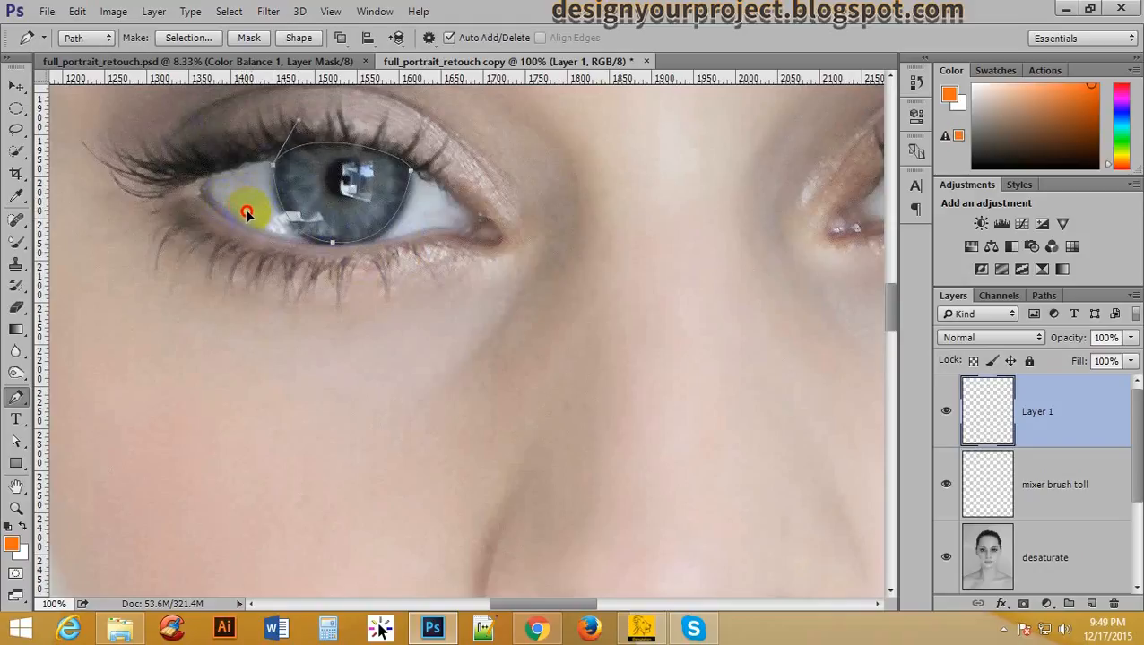
- Start a Pen path at the upper inner edge of the right-hand eye's iris and curve it down to the iris's lowest point
{"action": "left_click", "coordinate": [403, 214], "text": "ctrl"}
{"action": "left_click", "coordinate": [401, 216], "text": "ctrl"}
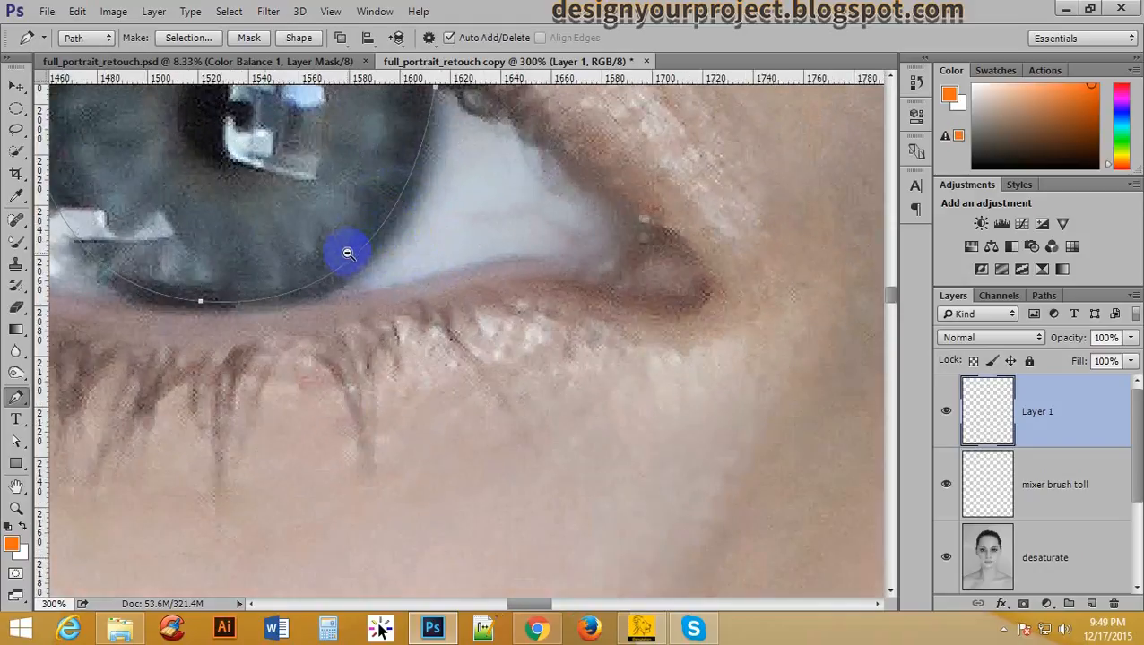
{"action": "left_click", "coordinate": [347, 254], "text": "ctrl+alt"}
{"action": "left_click", "coordinate": [230, 217], "text": "ctrl+alt"}
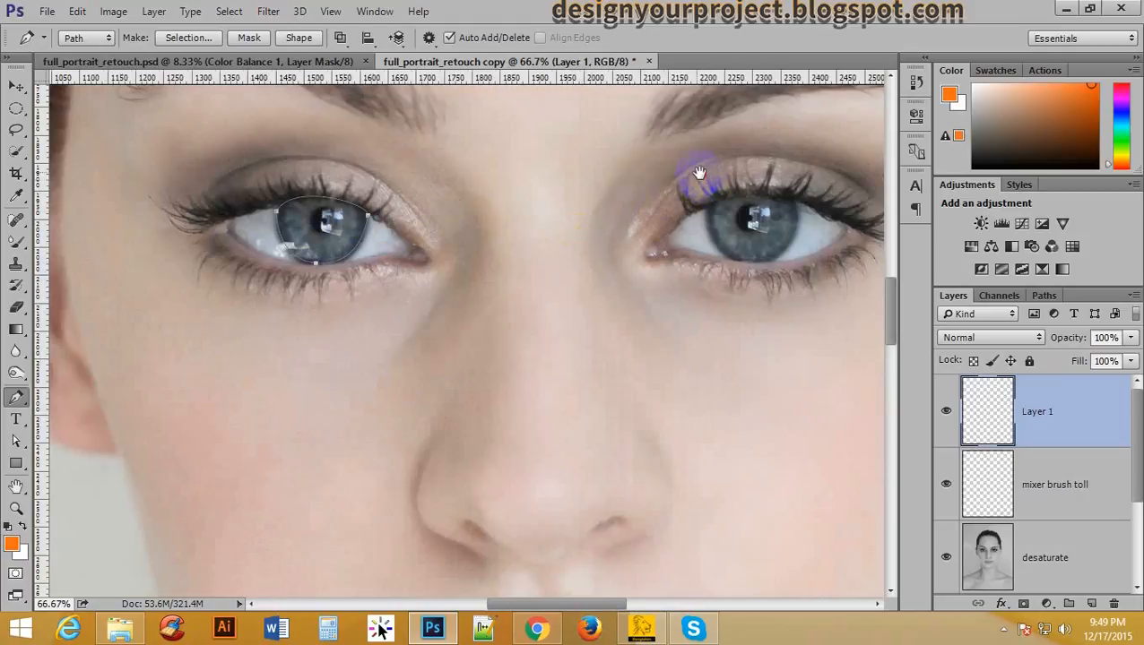
{"action": "left_click_drag", "start_coordinate": [699, 172], "coordinate": [682, 96]}
{"action": "left_click", "coordinate": [309, 248], "text": "ctrl"}
{"action": "left_click", "coordinate": [316, 237], "text": "ctrl"}
{"action": "left_click", "coordinate": [316, 232], "text": "ctrl"}
{"action": "left_click", "coordinate": [362, 177]}
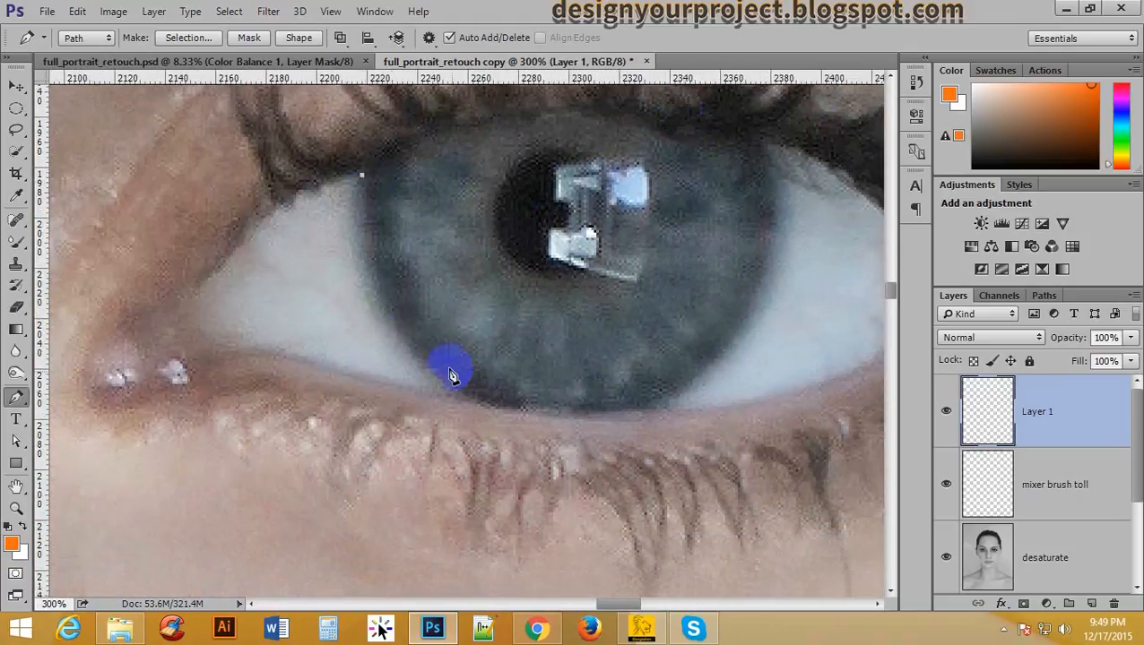
{"action": "left_click_drag", "start_coordinate": [584, 410], "coordinate": [757, 392]}
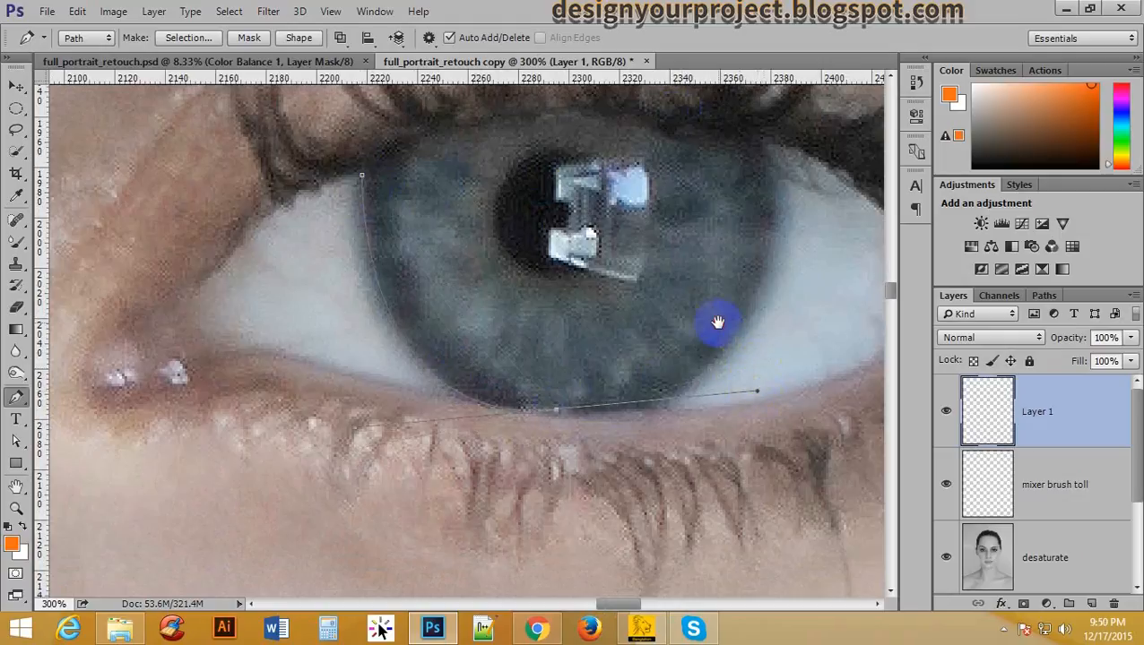
{"action": "left_click_drag", "start_coordinate": [719, 321], "coordinate": [613, 352]}
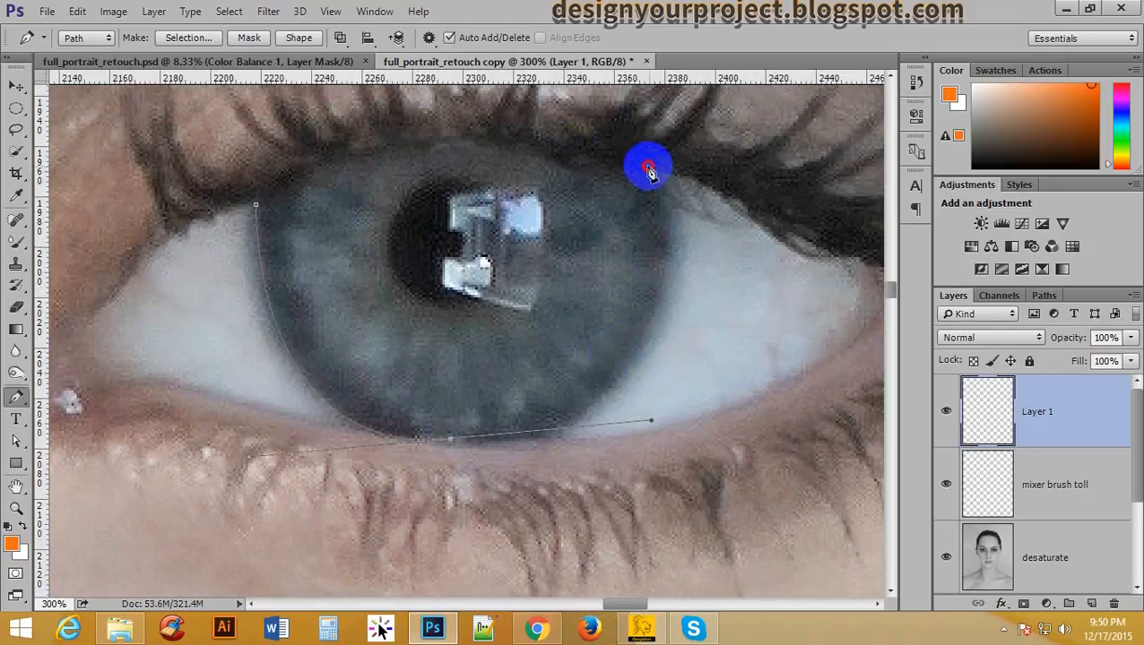
- Curve the path up the outer edge of the right-hand eye's iris, refine the lower curve and close the path along the upper lid
{"action": "left_click_drag", "start_coordinate": [653, 179], "coordinate": [647, 208]}
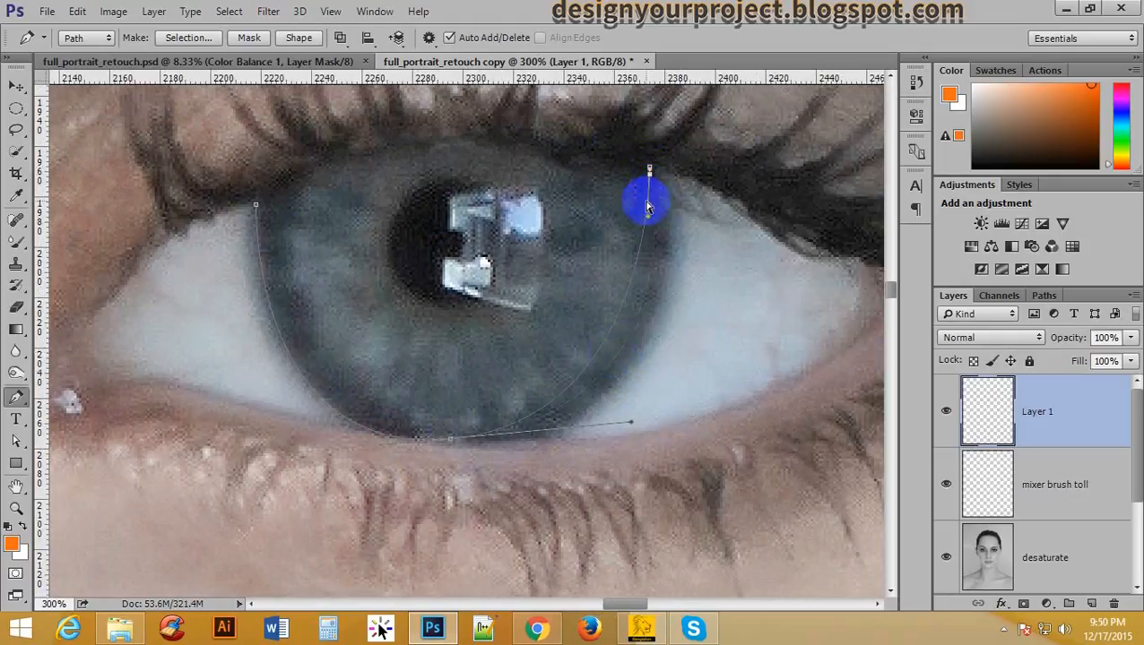
{"action": "key", "text": "ctrl+z"}
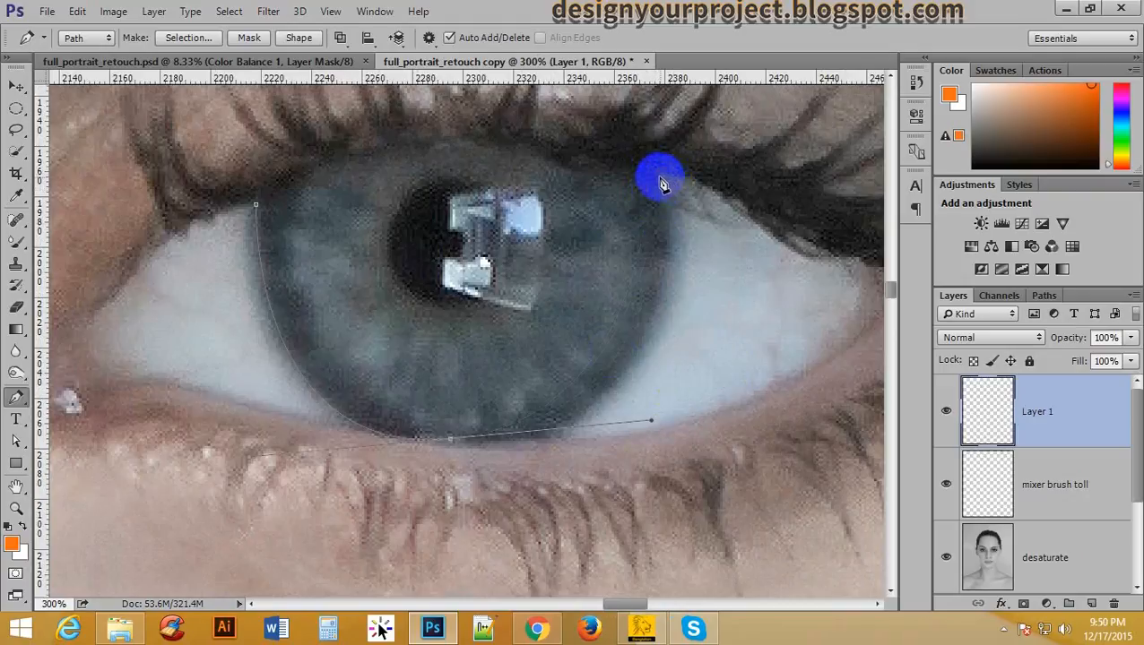
{"action": "left_click_drag", "start_coordinate": [660, 182], "coordinate": [654, 113]}
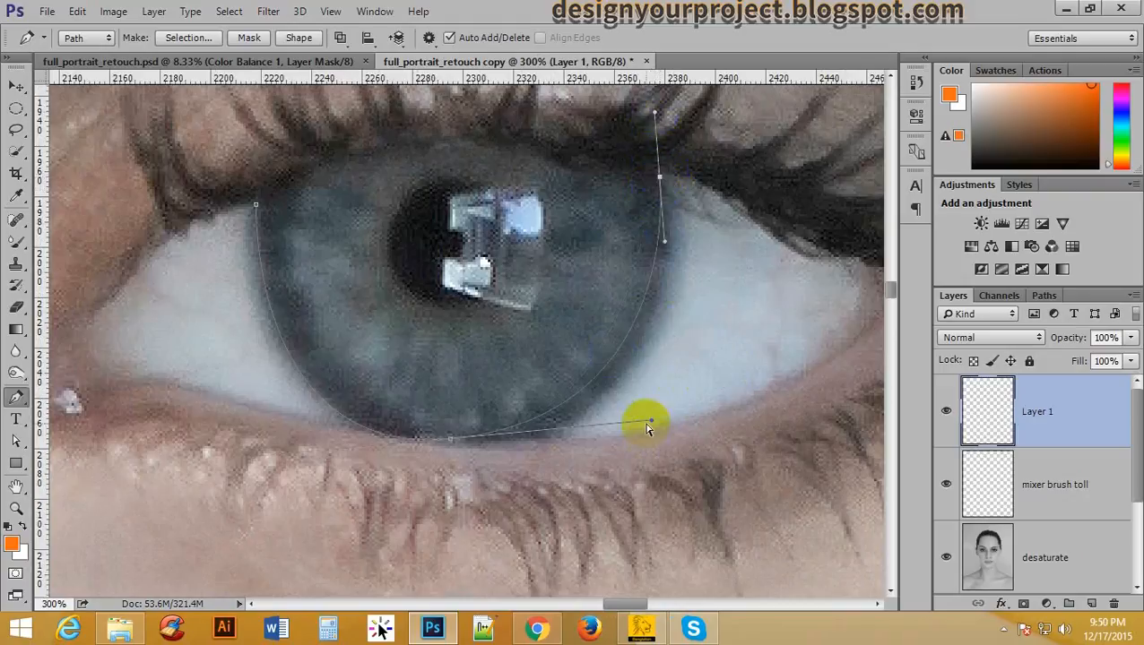
{"action": "left_click_drag", "start_coordinate": [653, 424], "coordinate": [679, 437]}
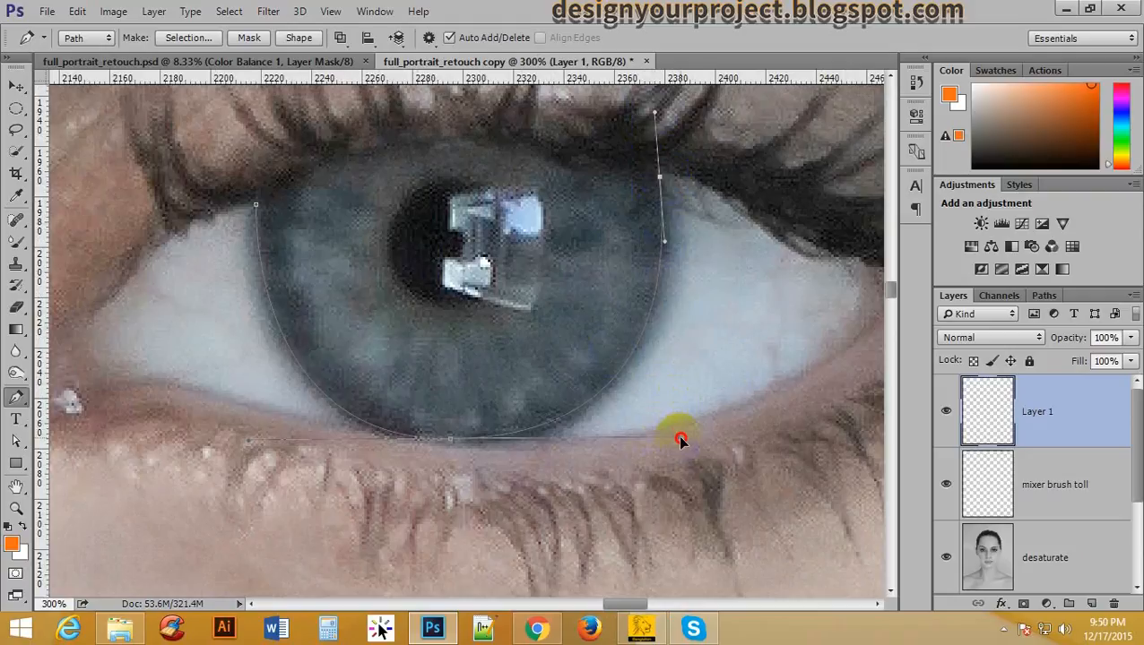
{"action": "left_click_drag", "start_coordinate": [566, 194], "coordinate": [657, 283]}
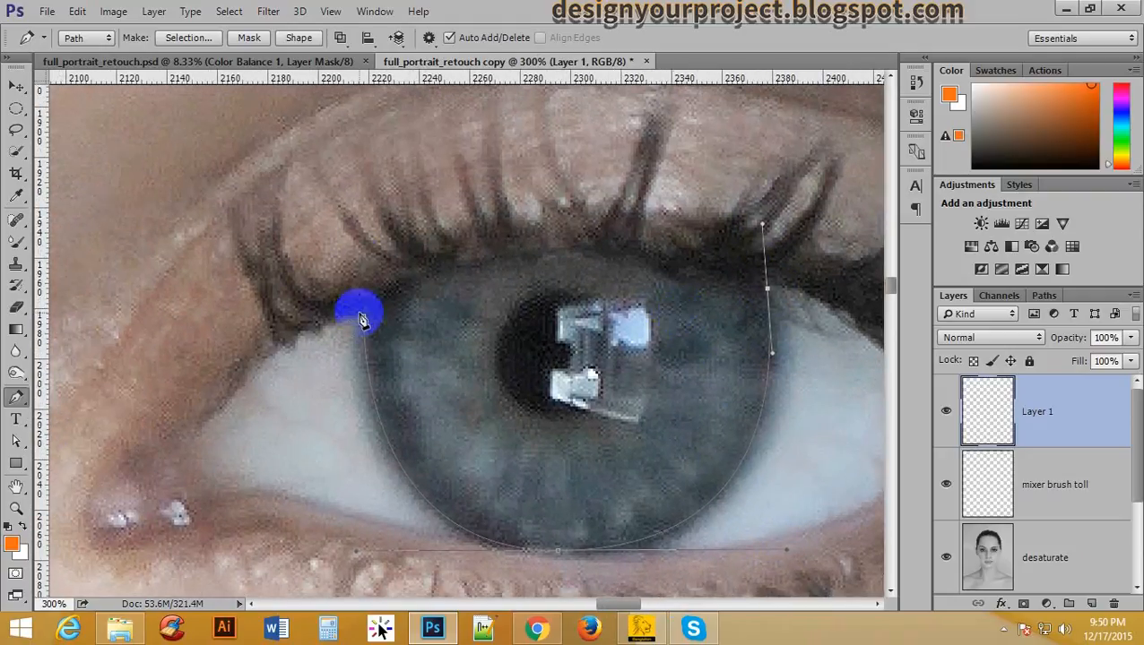
{"action": "left_click_drag", "start_coordinate": [365, 318], "coordinate": [353, 398]}
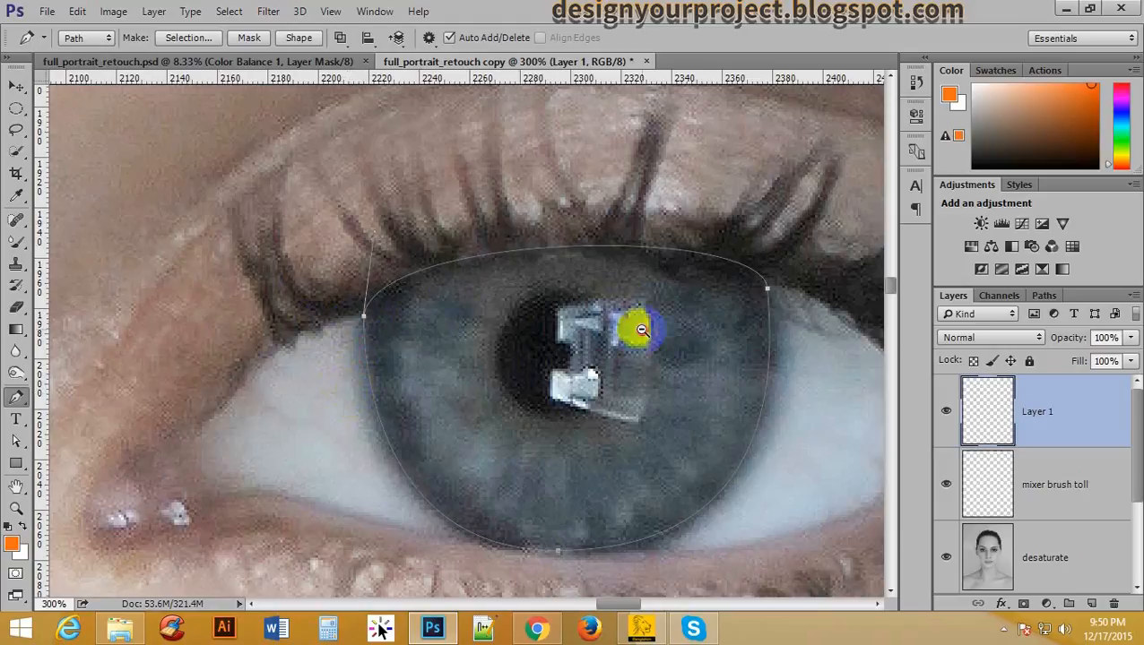
{"action": "scroll", "coordinate": [647, 330], "scroll_direction": "down", "scroll_amount": 2}
{"action": "scroll", "coordinate": [635, 338], "scroll_direction": "down", "scroll_amount": 1}
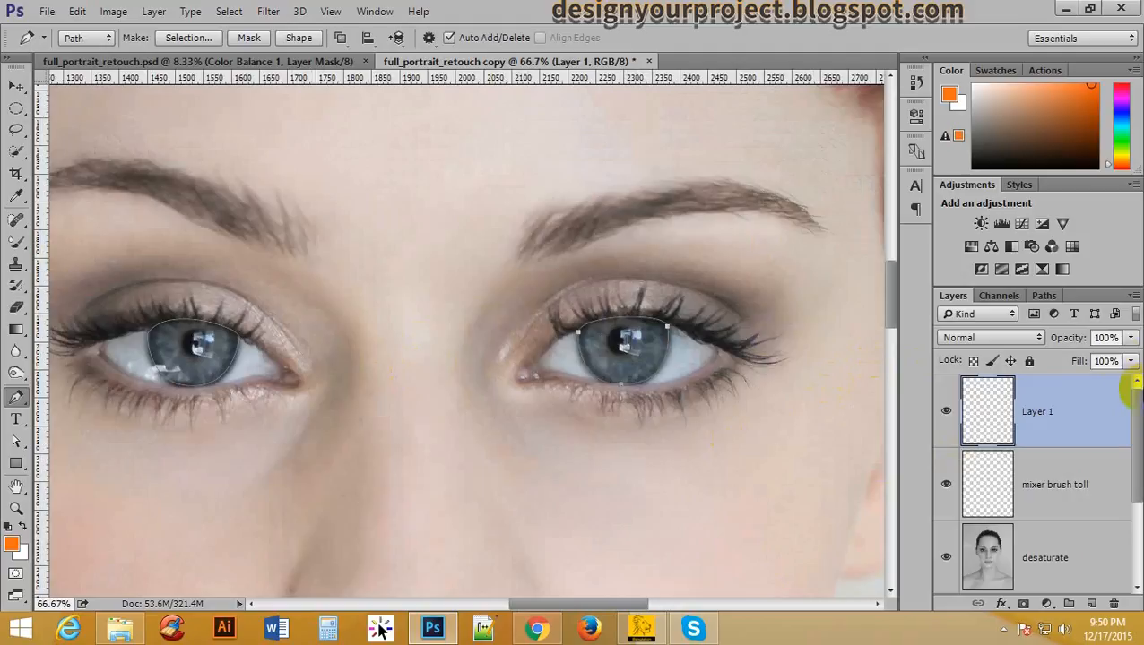
- Load the iris work path as a selection and expand the selection by 3 pixels
{"action": "left_click", "coordinate": [1042, 298]}
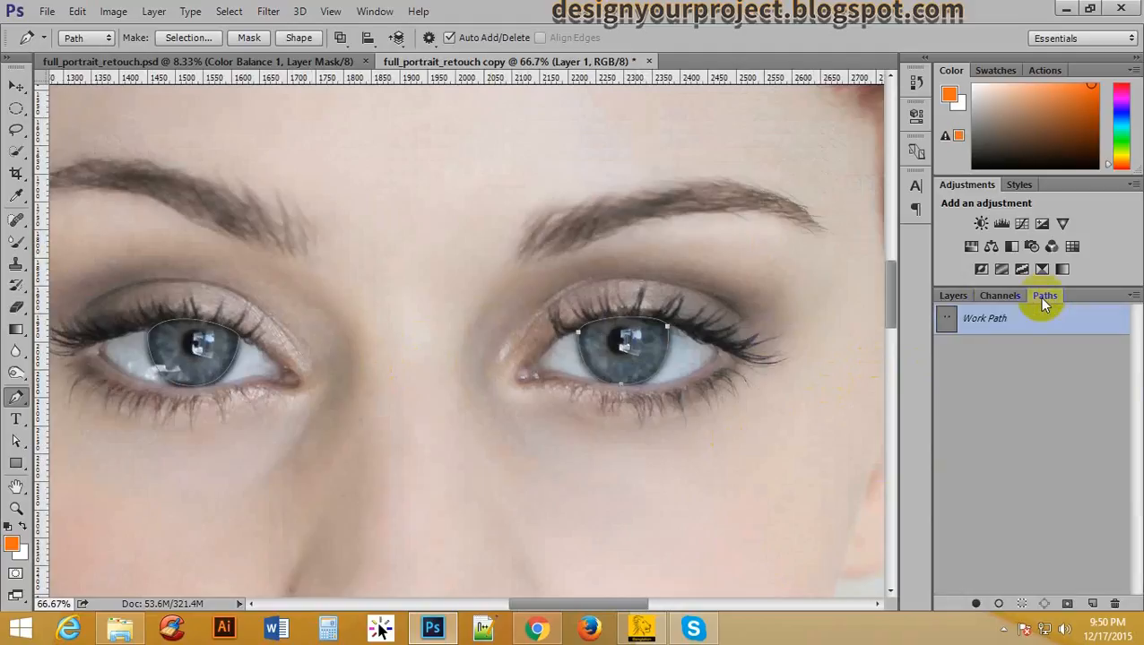
{"action": "left_click", "coordinate": [948, 321], "text": "ctrl"}
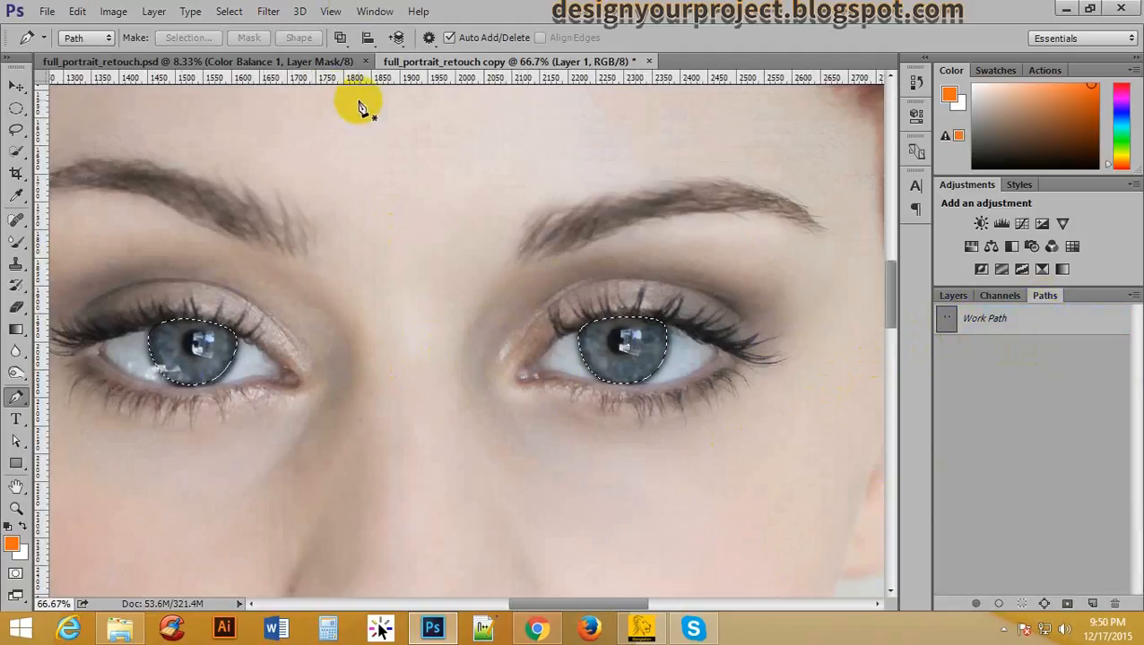
{"action": "left_click", "coordinate": [231, 11]}
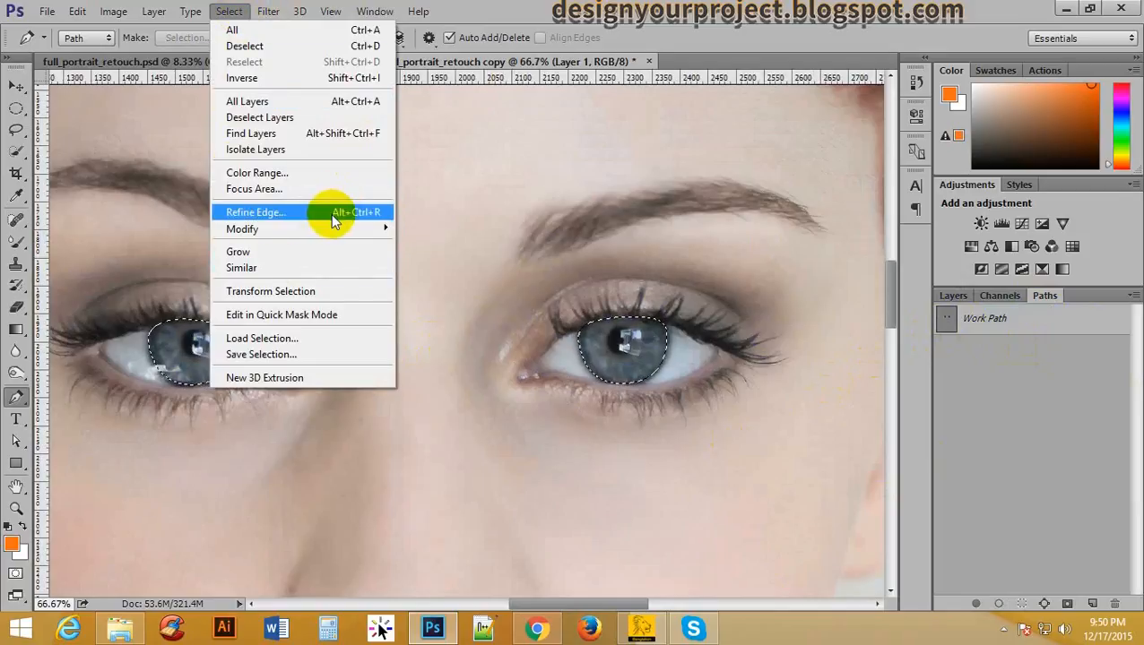
{"action": "mouse_move", "coordinate": [330, 229]}
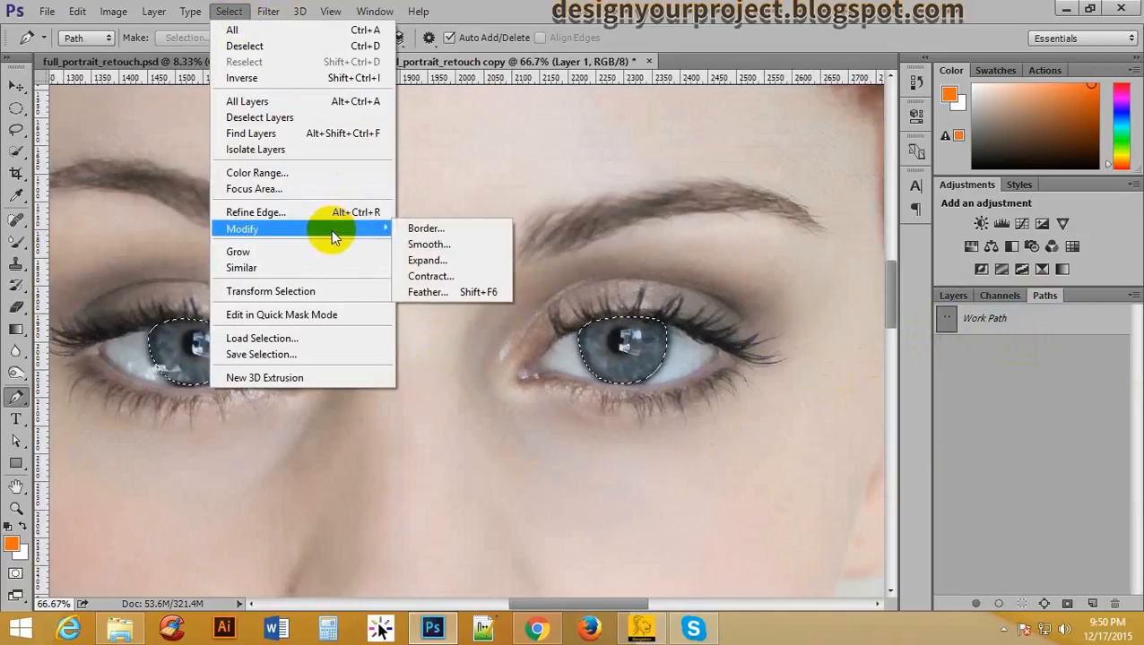
{"action": "left_click", "coordinate": [472, 261]}
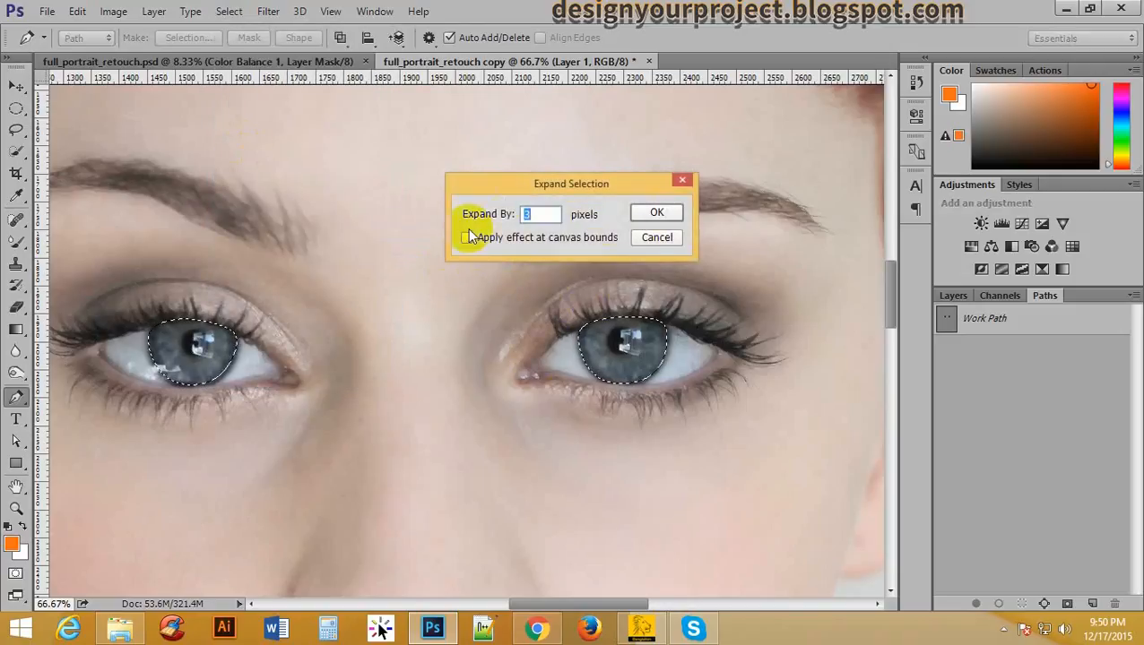
{"action": "left_click", "coordinate": [658, 212]}
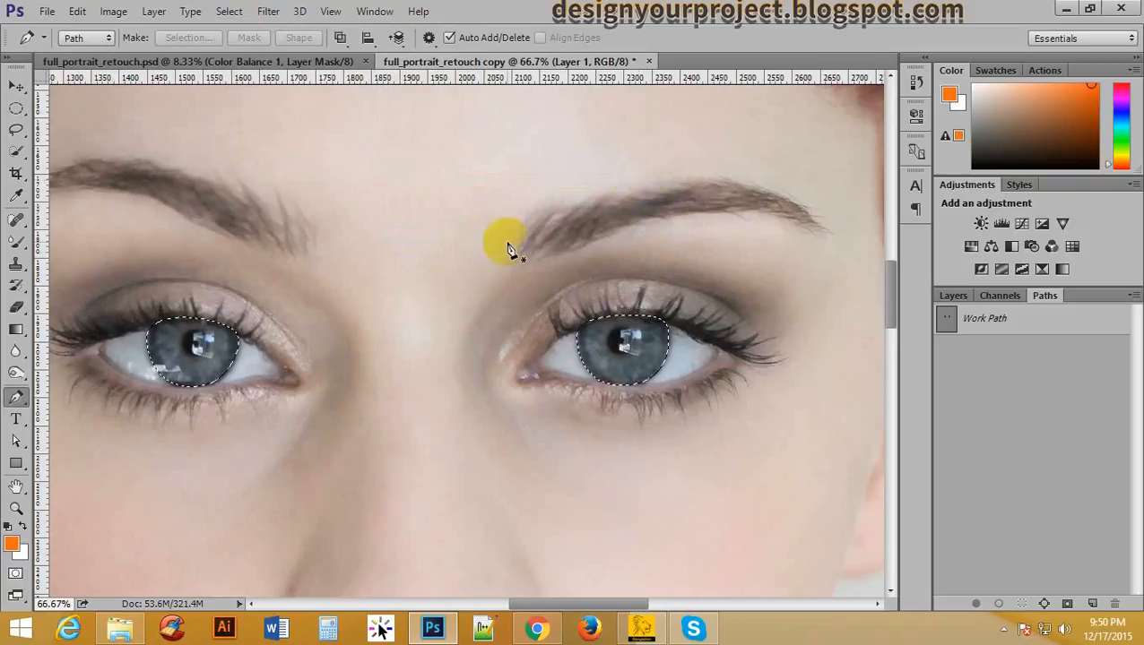
{"action": "scroll", "coordinate": [220, 354], "scroll_direction": "up", "scroll_amount": 1}
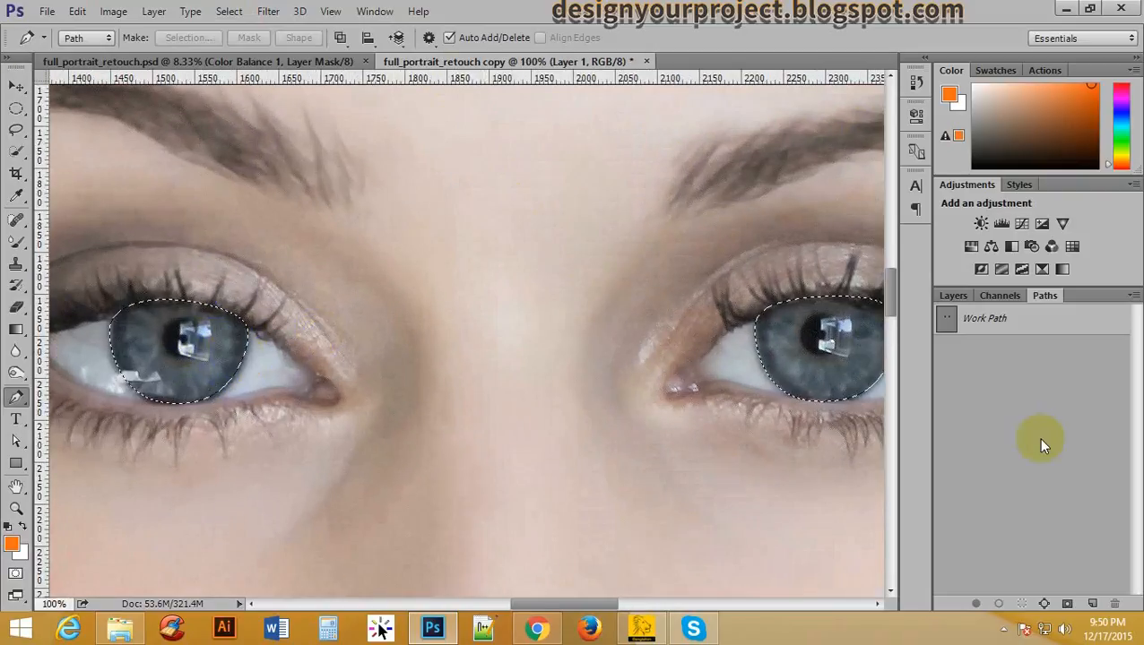
- Add a Curves adjustment layer masked to the selected irises and pull its Red channel curve down below the diagonal
{"action": "left_click", "coordinate": [952, 296]}
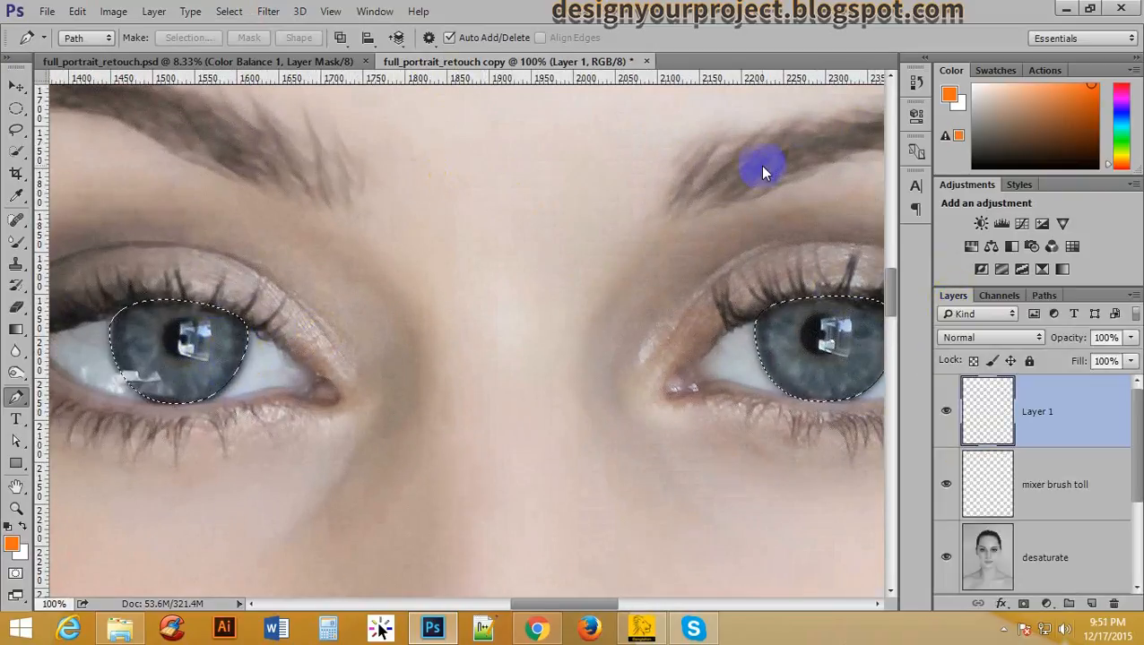
{"action": "left_click", "coordinate": [1047, 604]}
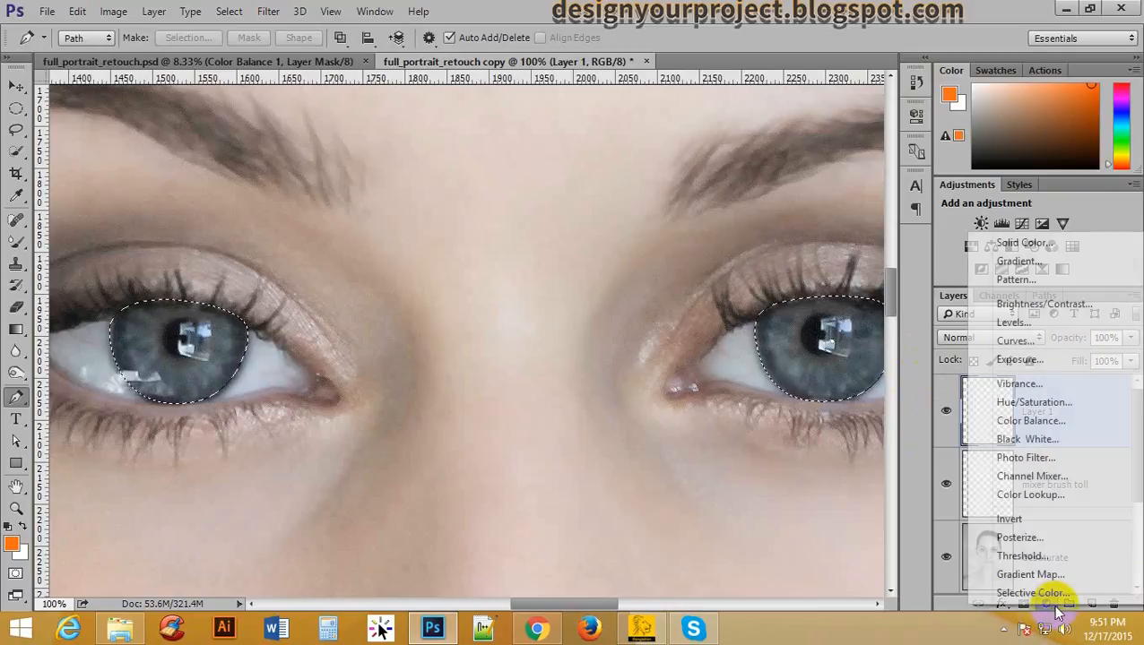
{"action": "left_click", "coordinate": [1015, 340]}
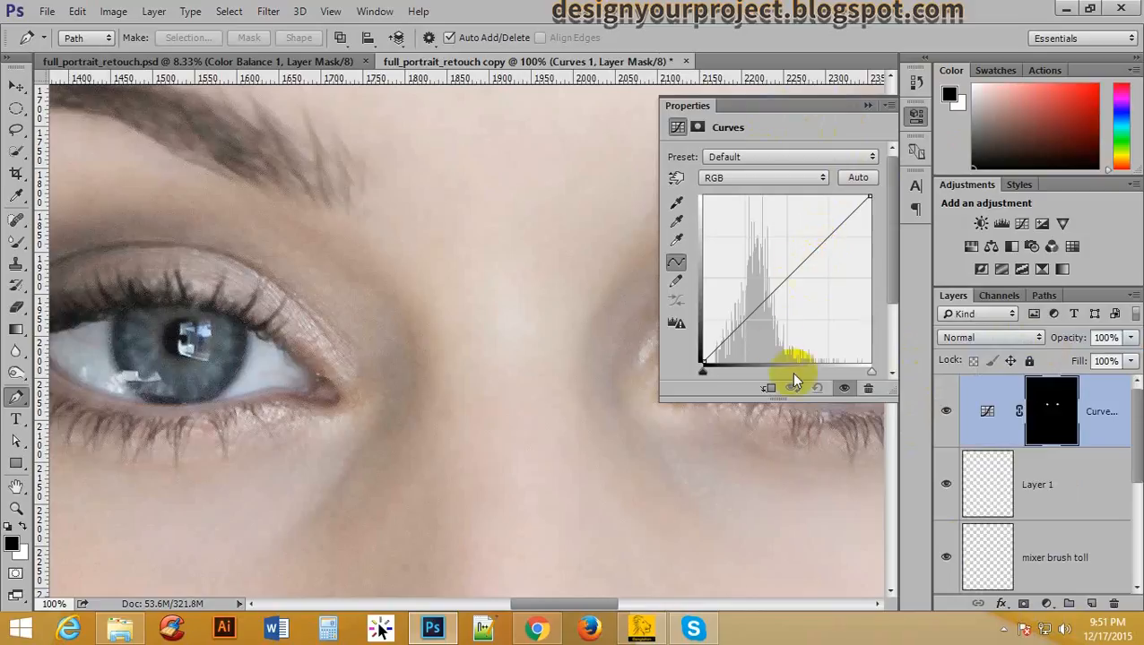
{"action": "left_click", "coordinate": [740, 178]}
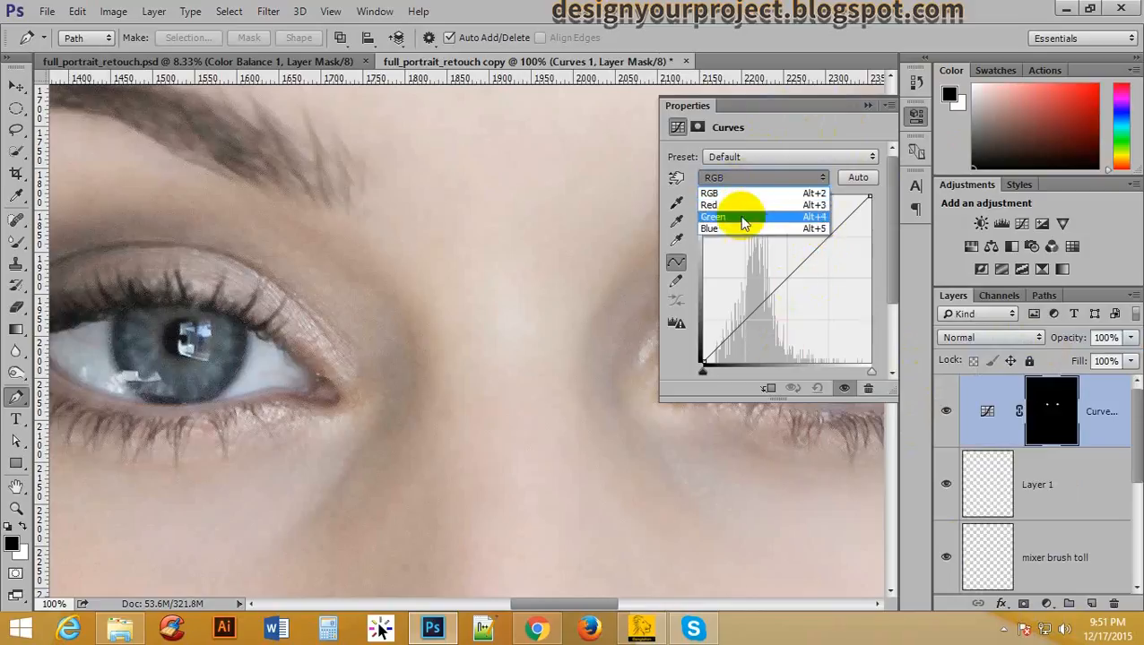
{"action": "left_click", "coordinate": [740, 206]}
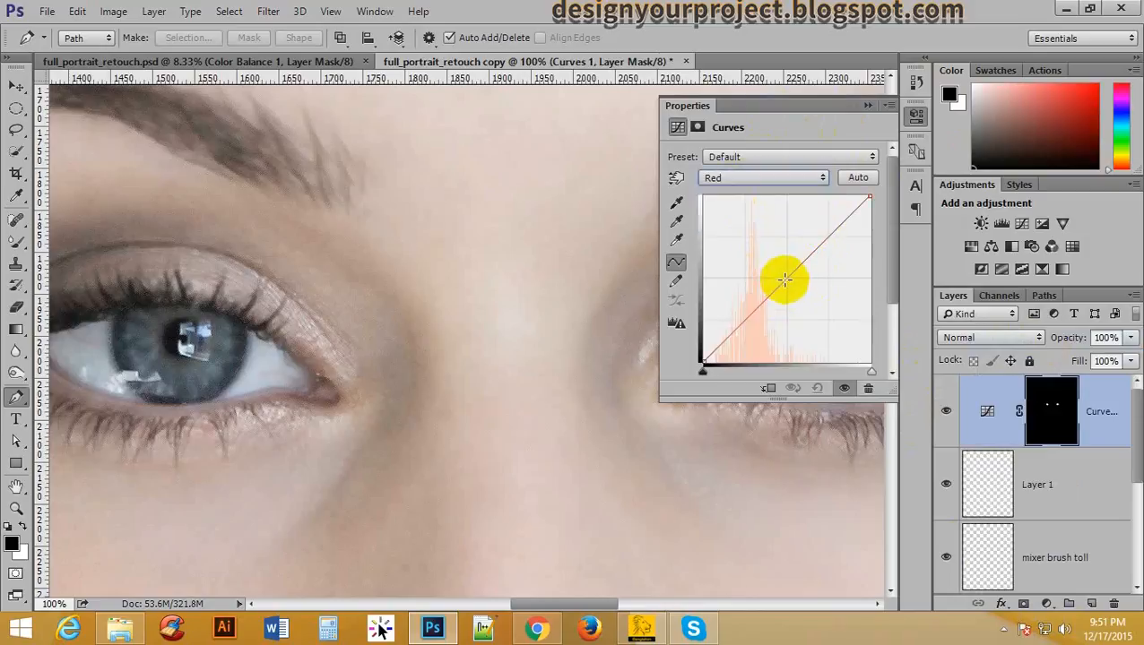
{"action": "left_click_drag", "start_coordinate": [785, 280], "coordinate": [812, 301]}
- Adjust the Green and Blue channel curves of the Curves layer to turn the irises green
{"action": "left_click", "coordinate": [741, 178]}
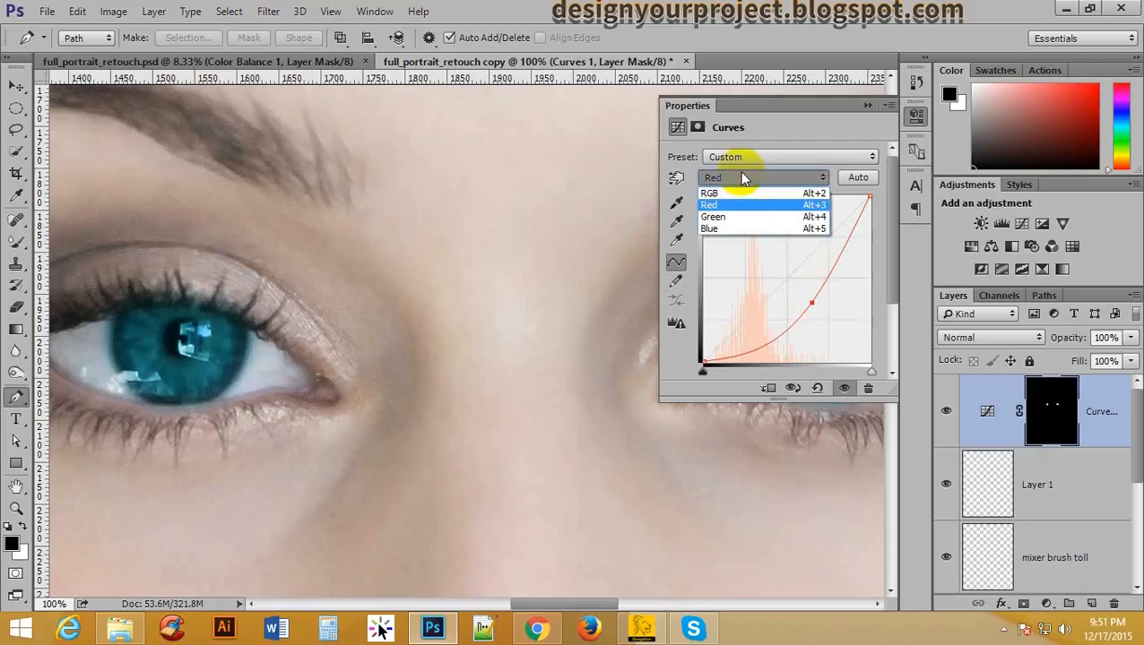
{"action": "left_click", "coordinate": [740, 217]}
{"action": "mouse_move", "coordinate": [791, 273]}
{"action": "left_mouse_down"}
{"action": "mouse_move", "coordinate": [771, 263]}
{"action": "mouse_move", "coordinate": [807, 288]}
{"action": "left_mouse_up"}
{"action": "left_click", "coordinate": [753, 178]}
{"action": "left_click", "coordinate": [751, 228]}
{"action": "left_click", "coordinate": [866, 106]}
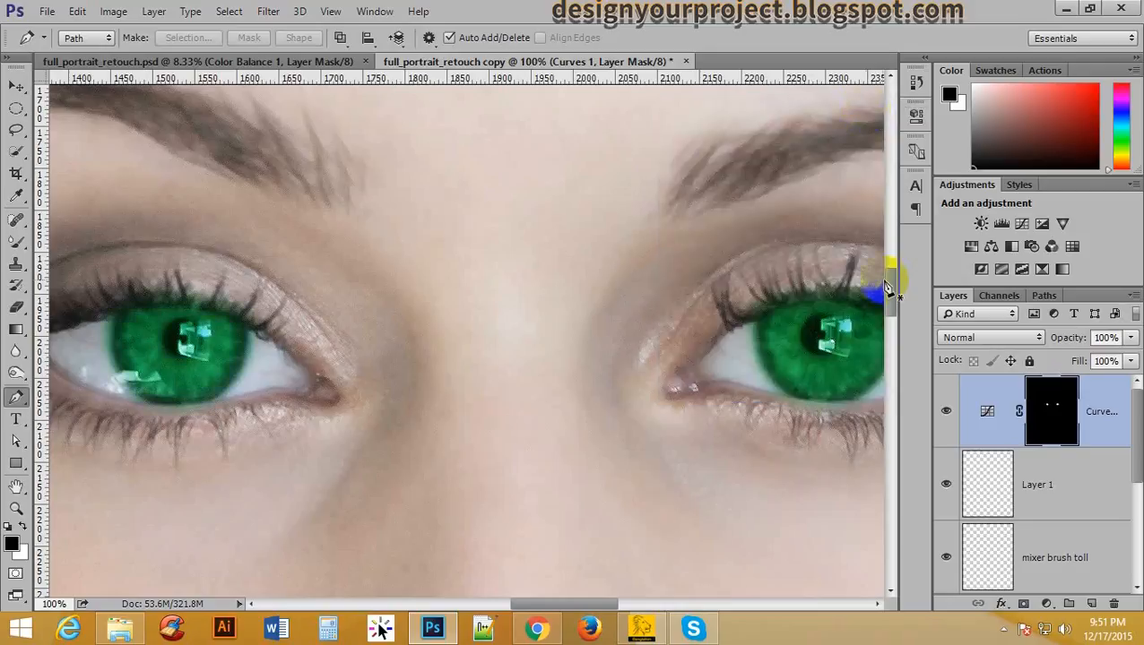
- Examine the recolored irises against the whole face and up close
{"action": "left_click", "coordinate": [675, 274], "text": "alt"}
{"action": "left_click", "coordinate": [683, 268], "text": "alt"}
{"action": "left_click", "coordinate": [685, 270], "text": "alt"}
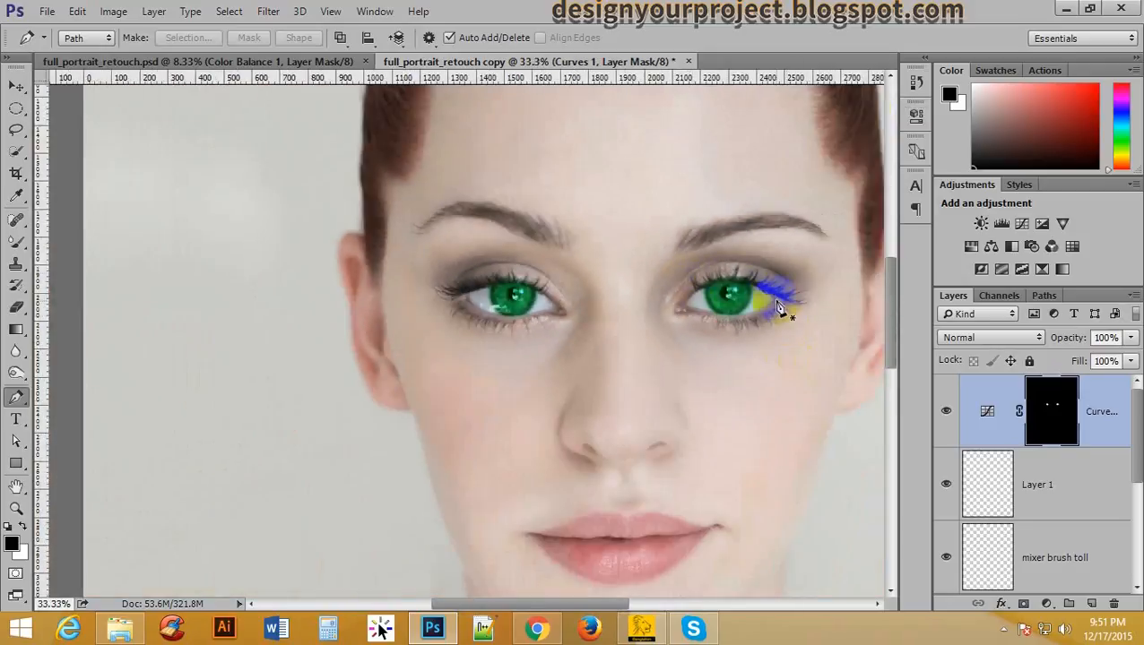
{"action": "left_click", "coordinate": [714, 259], "text": "alt"}
{"action": "left_click_drag", "start_coordinate": [739, 199], "coordinate": [601, 164]}
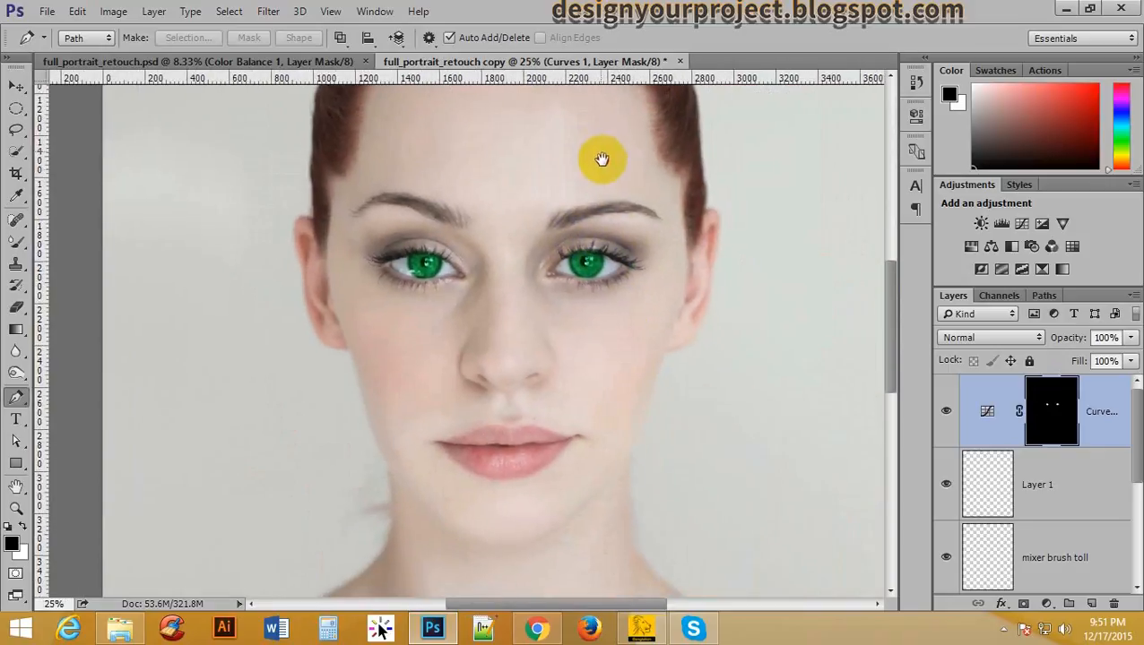
{"action": "left_click", "coordinate": [531, 269], "text": "ctrl"}
{"action": "left_click", "coordinate": [530, 272], "text": "ctrl"}
{"action": "left_click", "coordinate": [530, 273], "text": "ctrl"}
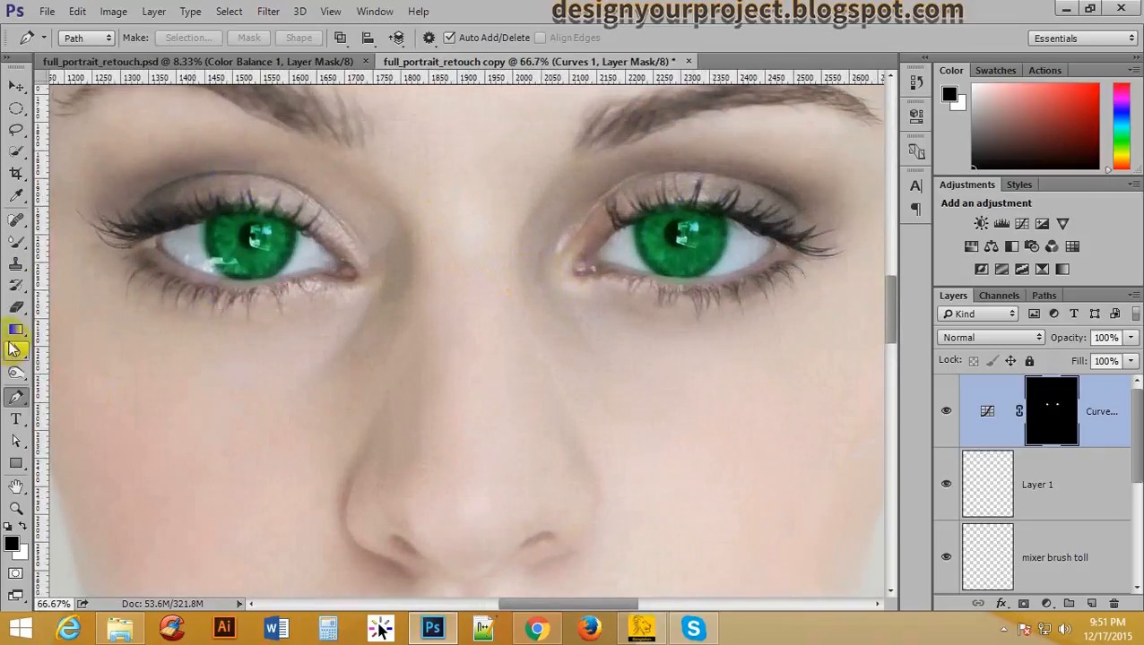
- Set up the Brush tool for mask painting with a size of 50 px and a hardness of 7%
{"action": "left_click_drag", "start_coordinate": [16, 238], "coordinate": [72, 242]}
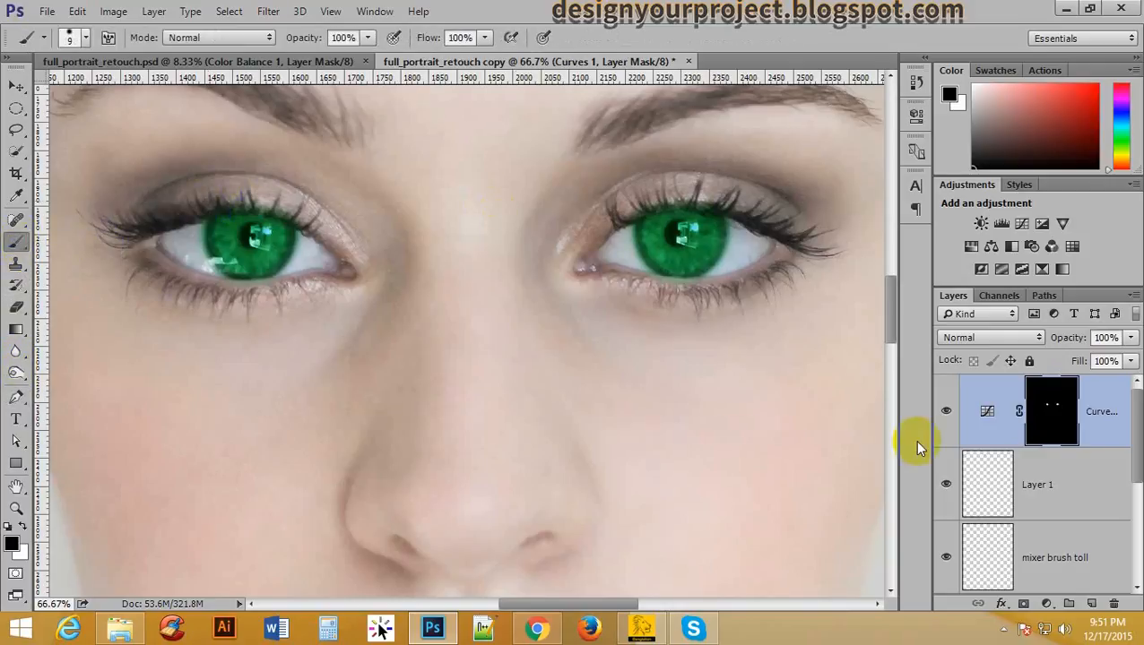
{"action": "left_click", "coordinate": [18, 515]}
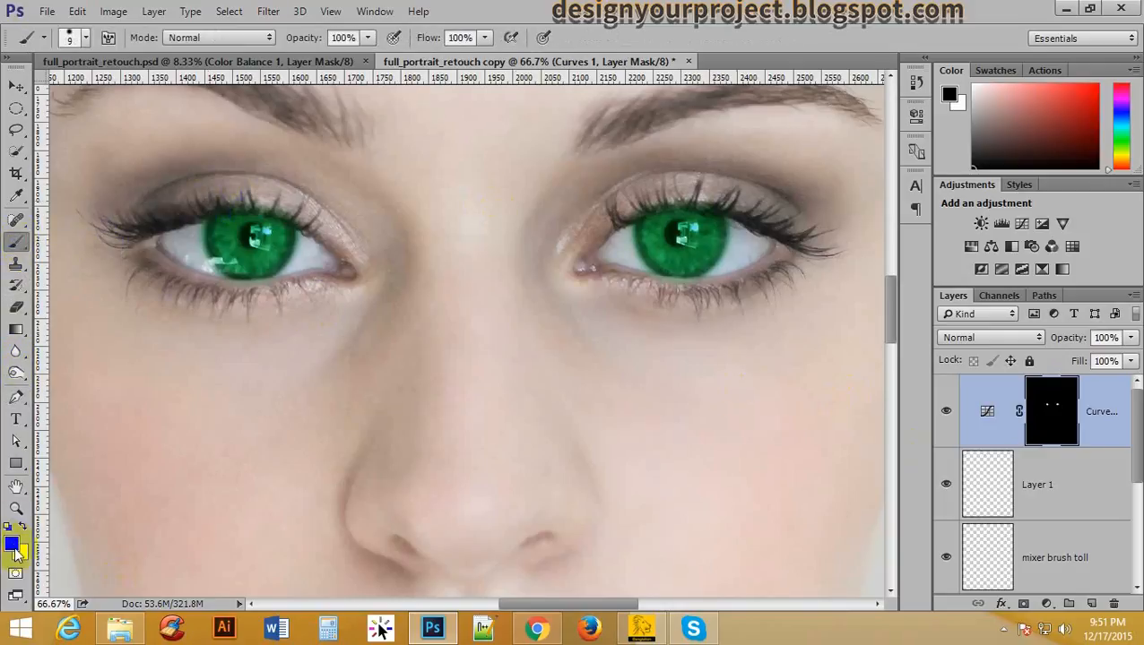
{"action": "key", "text": "bracketright"}
{"action": "key", "text": "bracketright"}
{"action": "key", "text": "bracketright"}
{"action": "key", "text": "bracketright"}
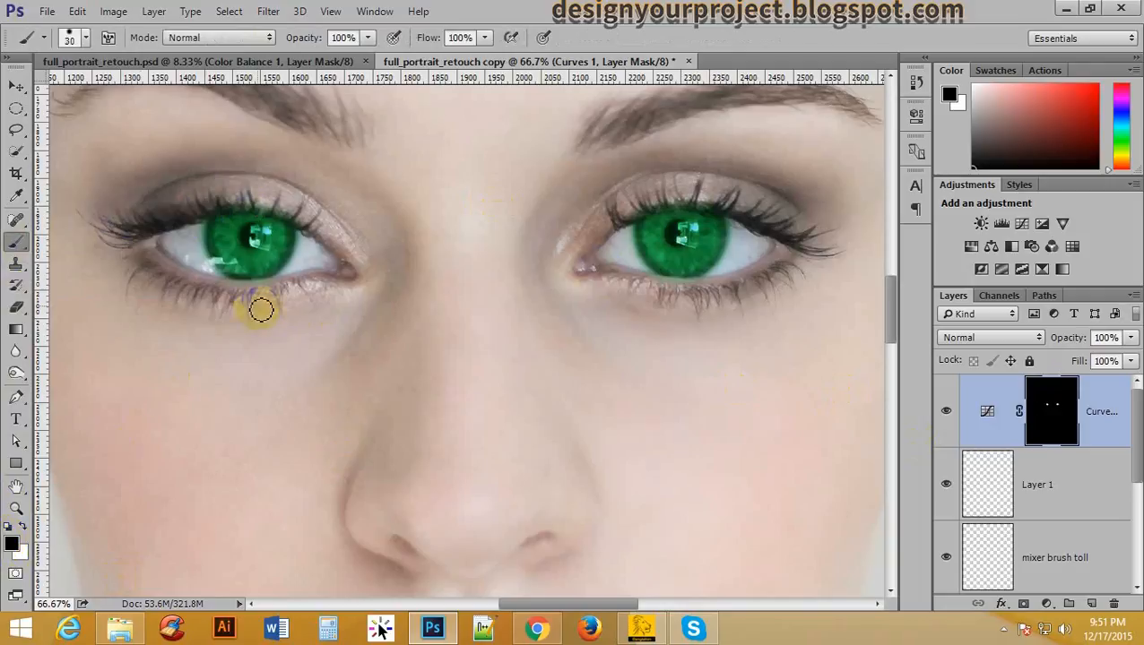
{"action": "left_click", "coordinate": [86, 41]}
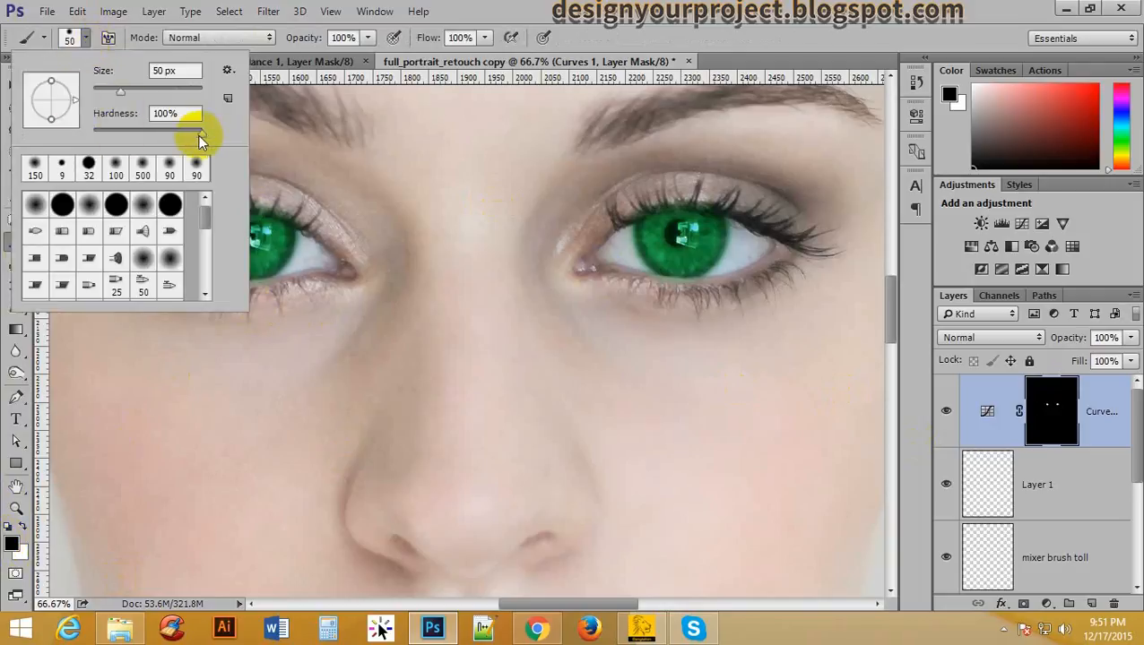
{"action": "left_click_drag", "start_coordinate": [200, 135], "coordinate": [100, 138]}
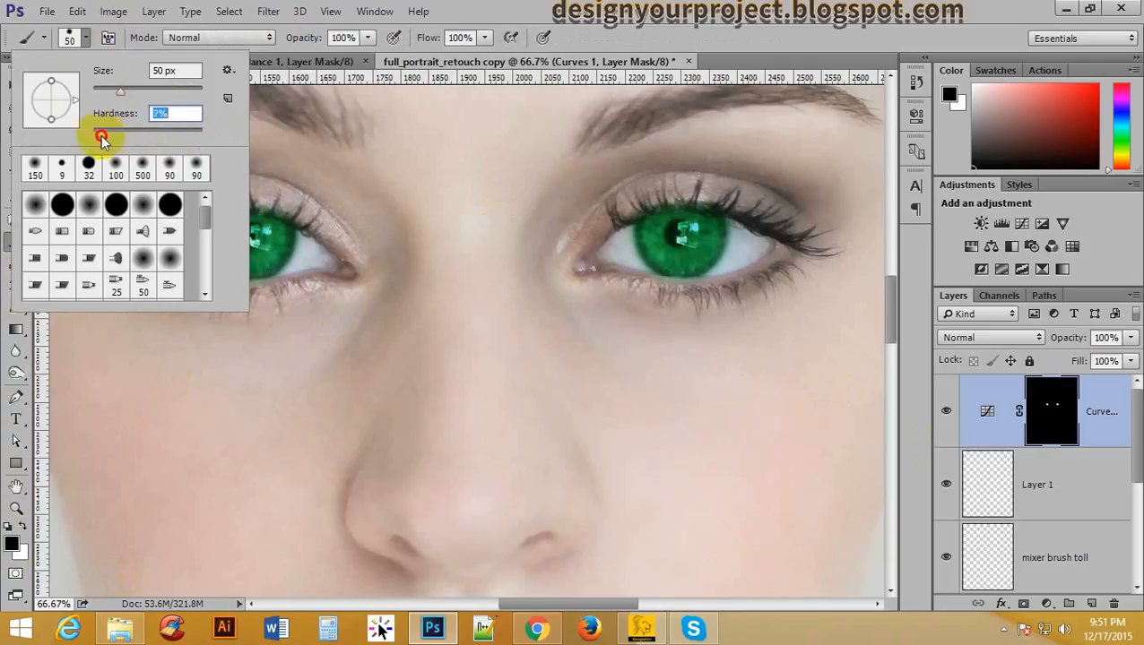
{"action": "left_click", "coordinate": [593, 8]}
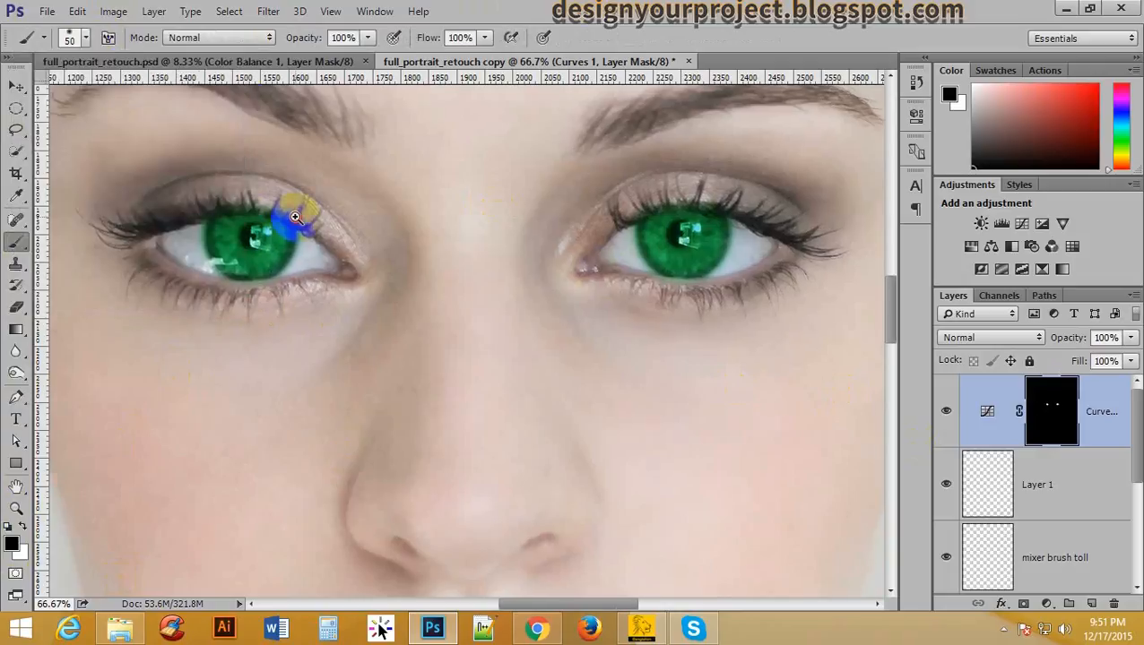
- Paint black on the Curves layer mask around the edges of both irises to clean up the green spill
{"action": "scroll", "coordinate": [215, 215], "scroll_direction": "up", "scroll_amount": 1}
{"action": "mouse_move", "coordinate": [204, 191]}
{"action": "left_mouse_down"}
{"action": "mouse_move", "coordinate": [309, 198]}
{"action": "mouse_move", "coordinate": [159, 186]}
{"action": "mouse_move", "coordinate": [141, 212]}
{"action": "mouse_move", "coordinate": [148, 264]}
{"action": "left_mouse_up"}
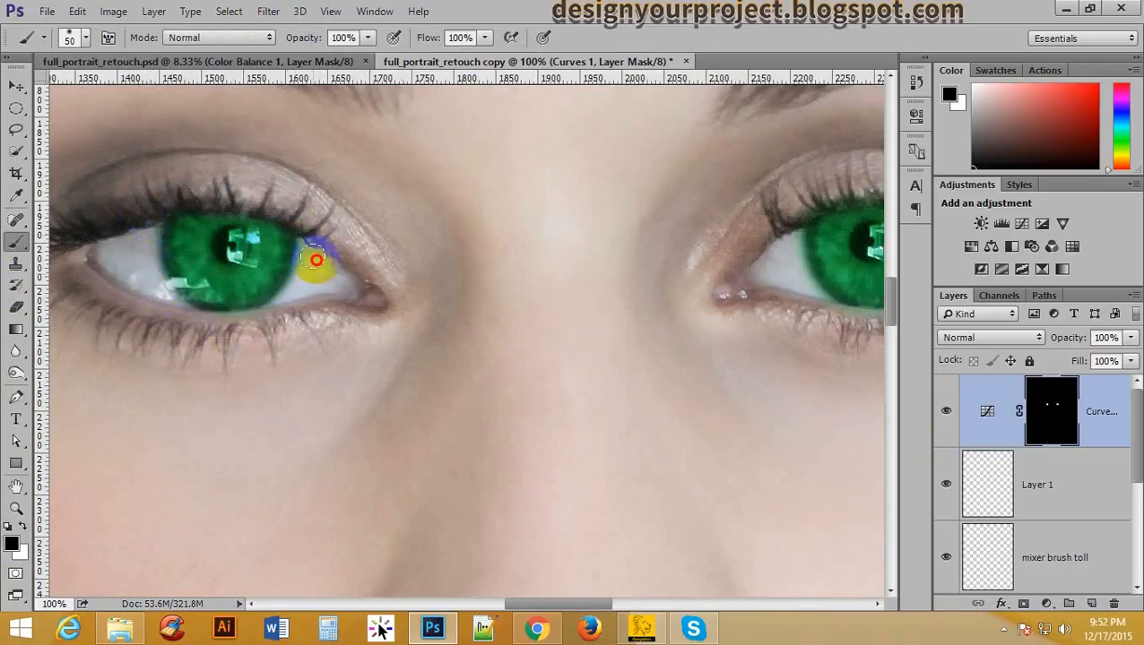
{"action": "left_click_drag", "start_coordinate": [542, 180], "coordinate": [247, 199]}
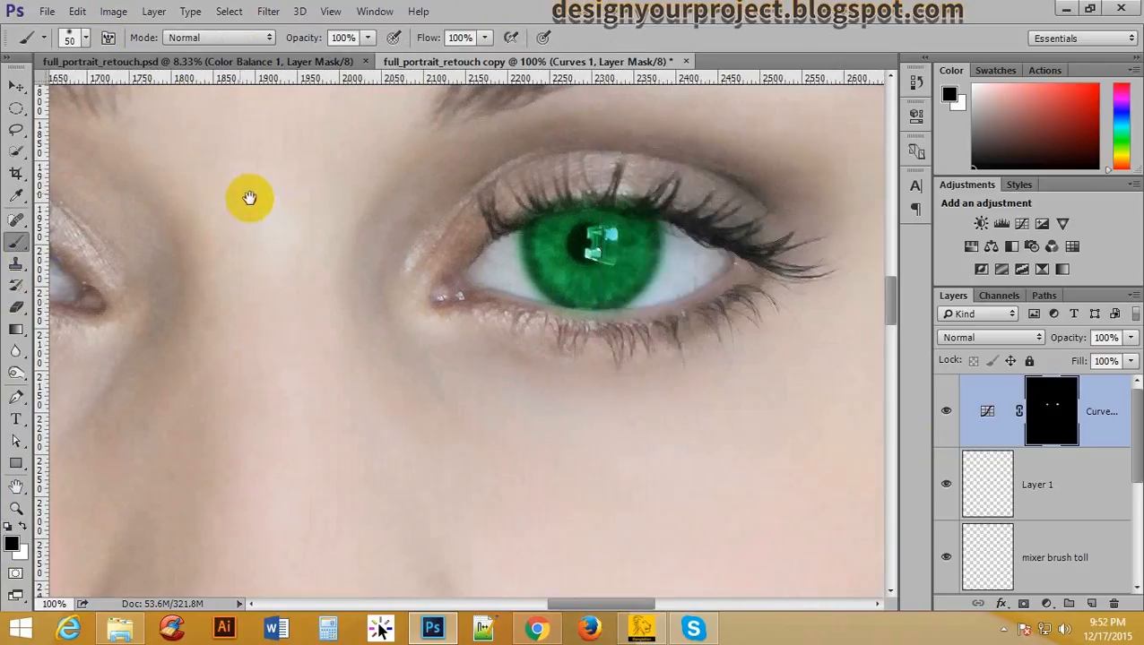
{"action": "mouse_move", "coordinate": [671, 196]}
{"action": "left_mouse_down"}
{"action": "mouse_move", "coordinate": [491, 190]}
{"action": "mouse_move", "coordinate": [451, 203]}
{"action": "mouse_move", "coordinate": [572, 176]}
{"action": "mouse_move", "coordinate": [607, 225]}
{"action": "mouse_move", "coordinate": [621, 260]}
{"action": "mouse_move", "coordinate": [520, 335]}
{"action": "mouse_move", "coordinate": [422, 276]}
{"action": "mouse_move", "coordinate": [435, 212]}
{"action": "mouse_move", "coordinate": [449, 325]}
{"action": "mouse_move", "coordinate": [532, 310]}
{"action": "left_mouse_up"}
- Examine the green irises from near and far, and compare the face with the Curves layer hidden and shown
{"action": "left_click", "coordinate": [522, 256], "text": "ctrl+alt"}
{"action": "left_click", "coordinate": [523, 257], "text": "ctrl+alt"}
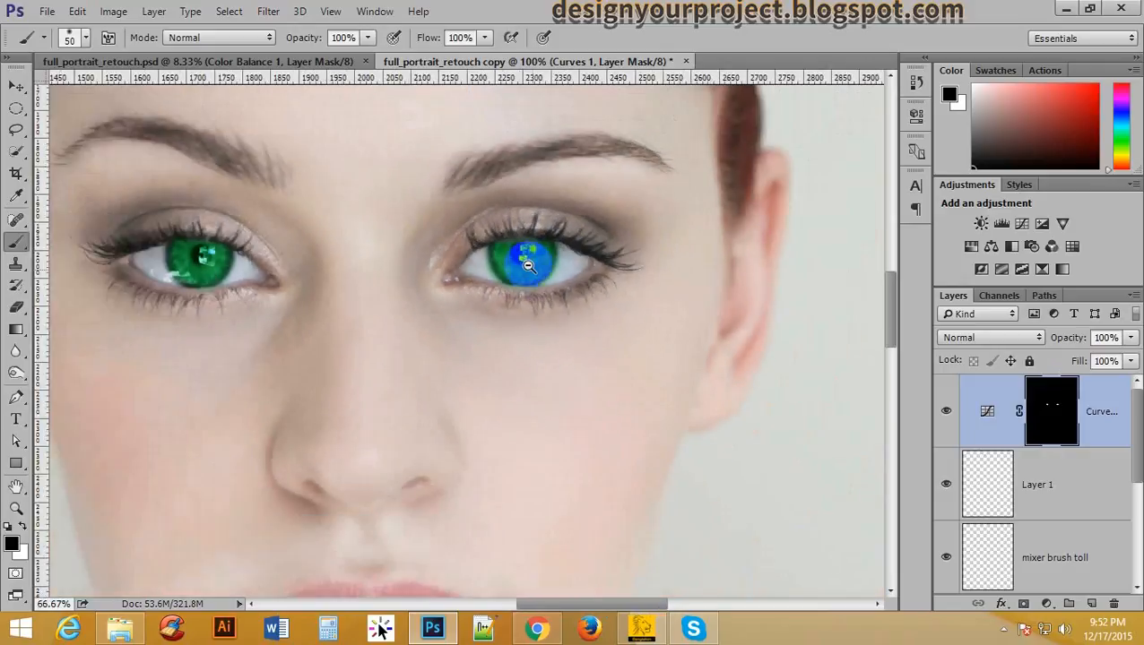
{"action": "left_click", "coordinate": [362, 273], "text": "ctrl+alt"}
{"action": "left_click", "coordinate": [362, 273], "text": "ctrl+alt"}
{"action": "left_click", "coordinate": [357, 256], "text": "ctrl"}
{"action": "left_click", "coordinate": [356, 258], "text": "ctrl"}
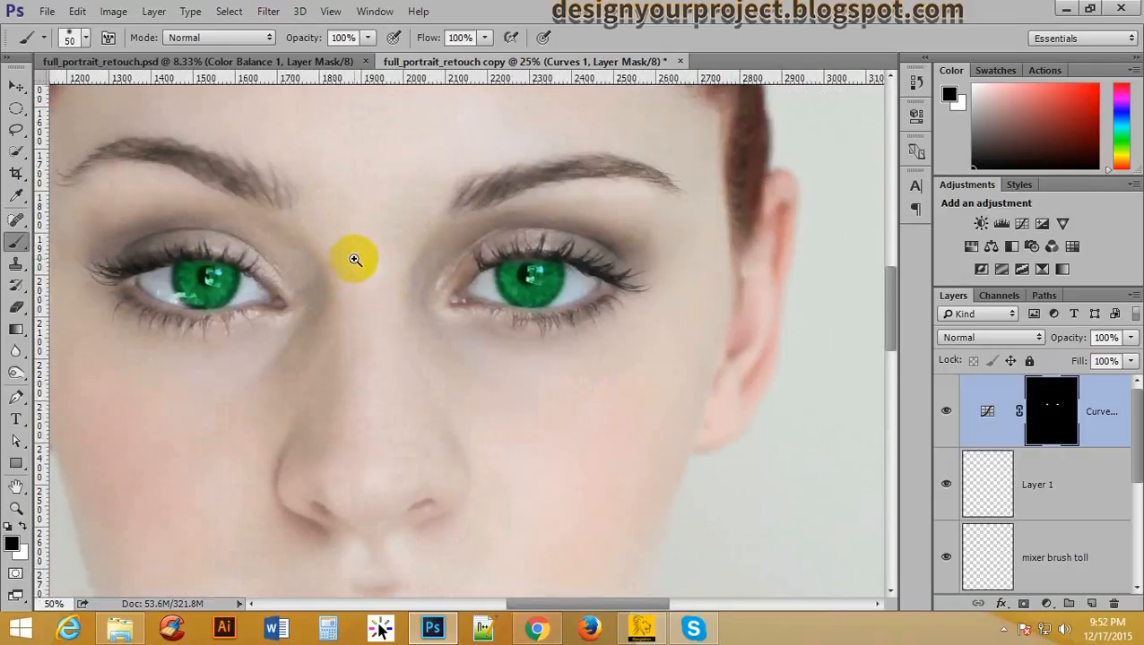
{"action": "left_click", "coordinate": [355, 259], "text": "ctrl"}
{"action": "left_click_drag", "start_coordinate": [360, 275], "coordinate": [430, 213]}
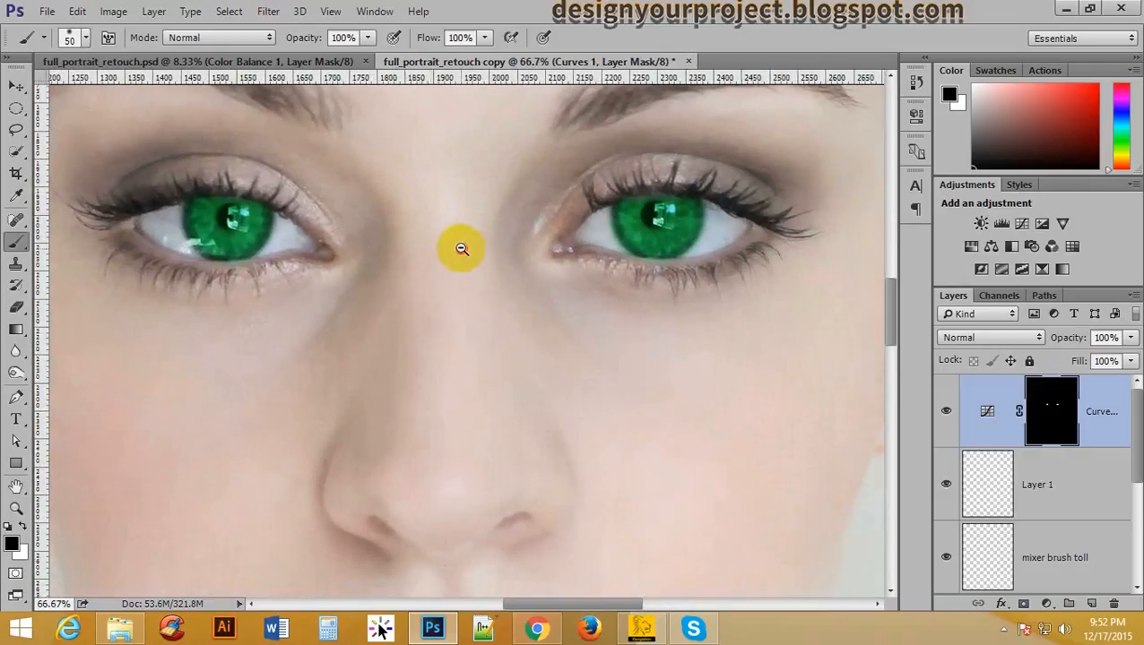
{"action": "left_click", "coordinate": [459, 248], "text": "ctrl+alt"}
{"action": "left_click", "coordinate": [459, 248], "text": "ctrl+alt"}
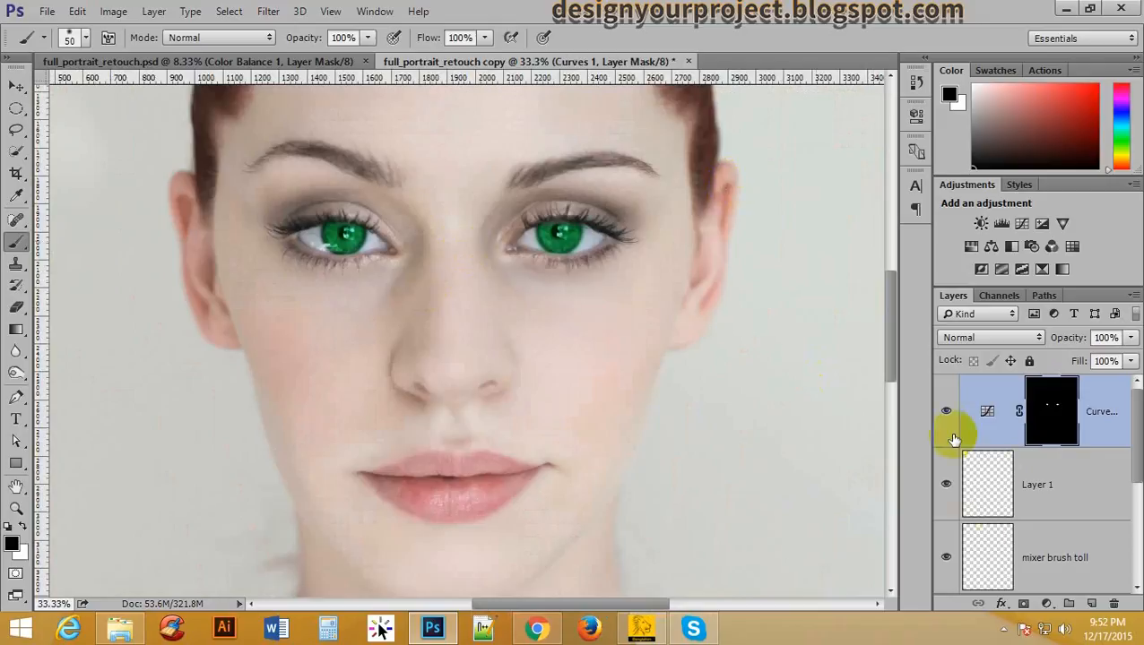
{"action": "left_click", "coordinate": [946, 410]}
{"action": "left_click", "coordinate": [945, 410]}
- Move Layer 1 above the Curves adjustment layer in the layer stack
{"action": "left_click_drag", "start_coordinate": [1080, 502], "coordinate": [1080, 396]}
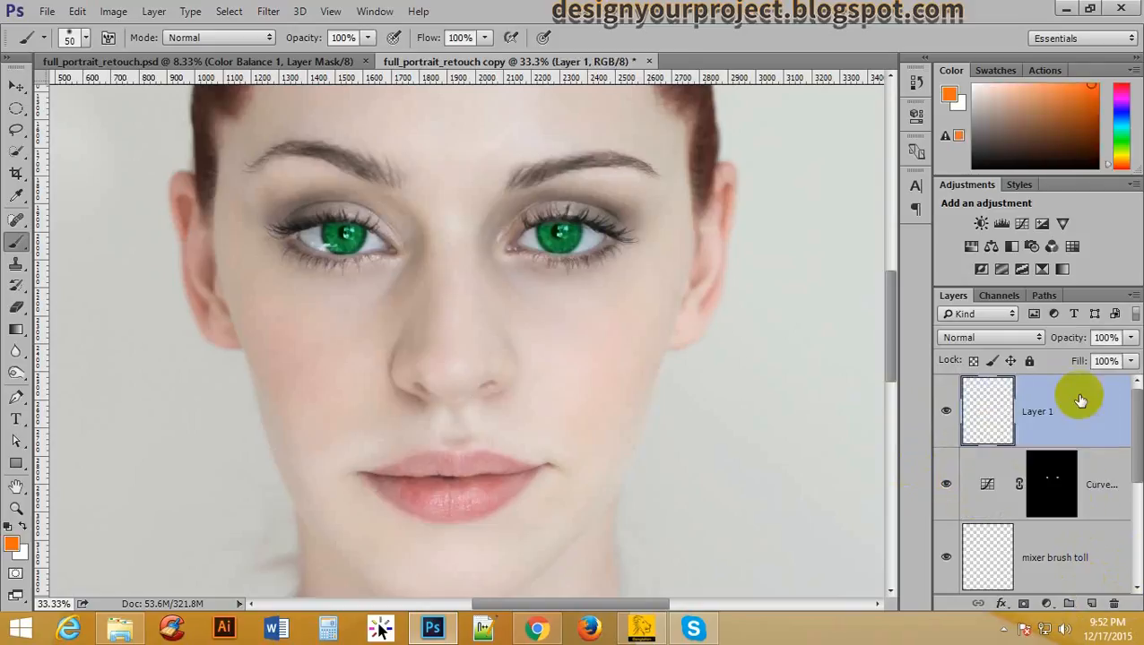
{"action": "left_click", "coordinate": [346, 297]}
{"action": "left_click", "coordinate": [580, 207], "text": "alt"}
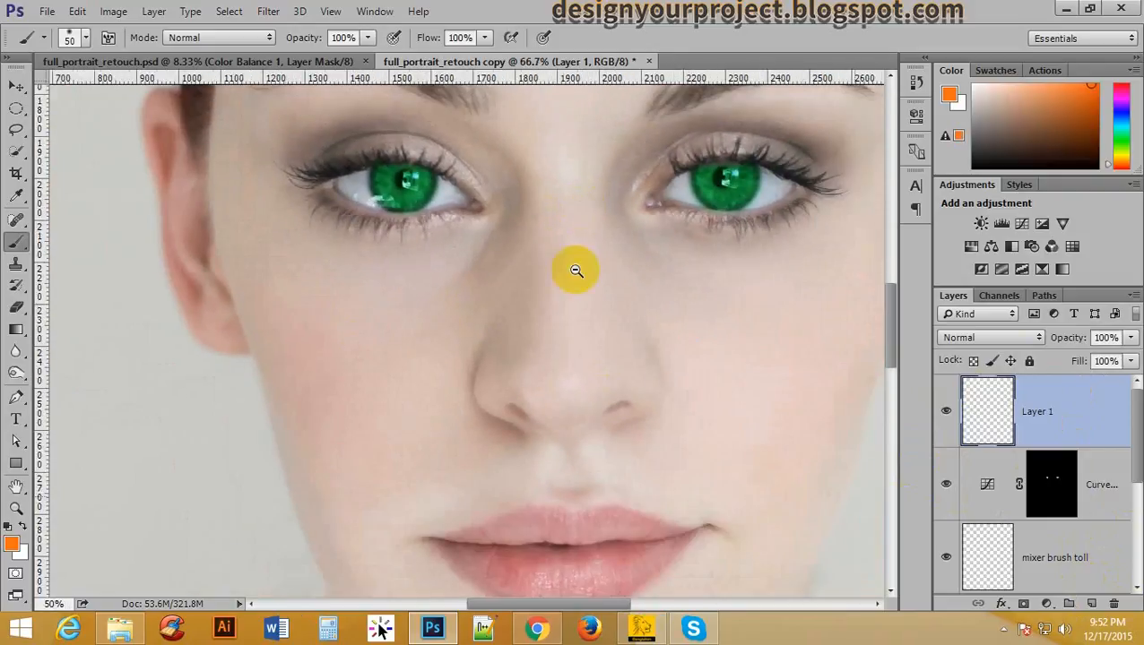
{"action": "left_click_drag", "start_coordinate": [577, 141], "coordinate": [490, 186]}
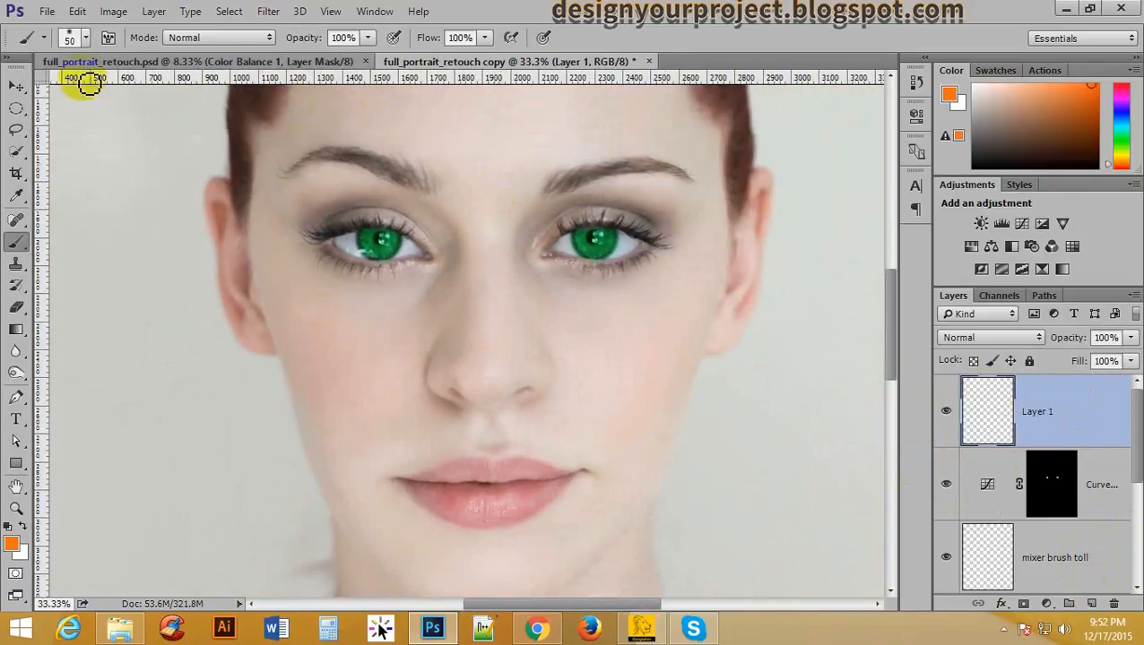
{"action": "left_click", "coordinate": [114, 13]}
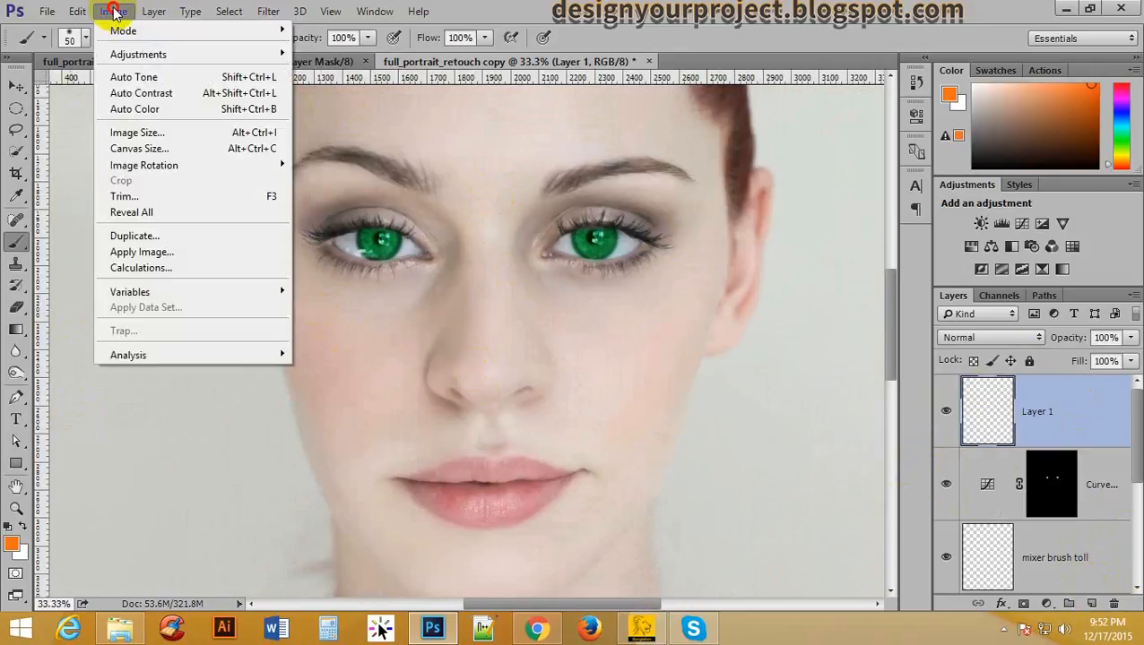
{"action": "left_click", "coordinate": [523, 9]}
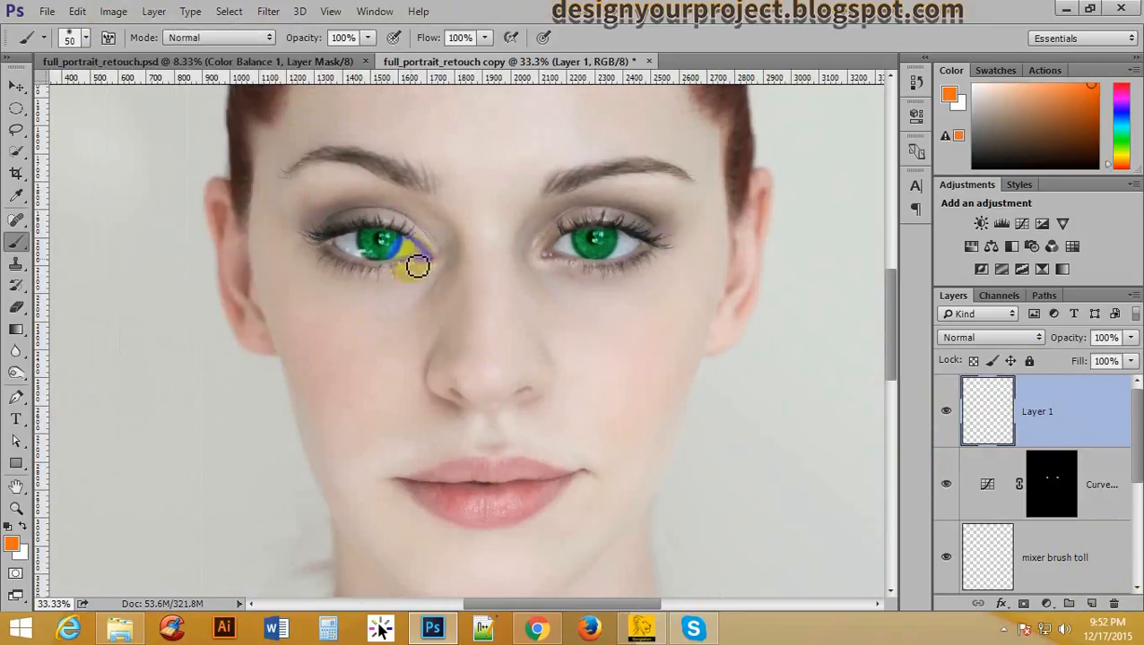
{"action": "left_click_drag", "start_coordinate": [413, 264], "coordinate": [409, 233]}
{"action": "key", "text": "ctrl+z"}
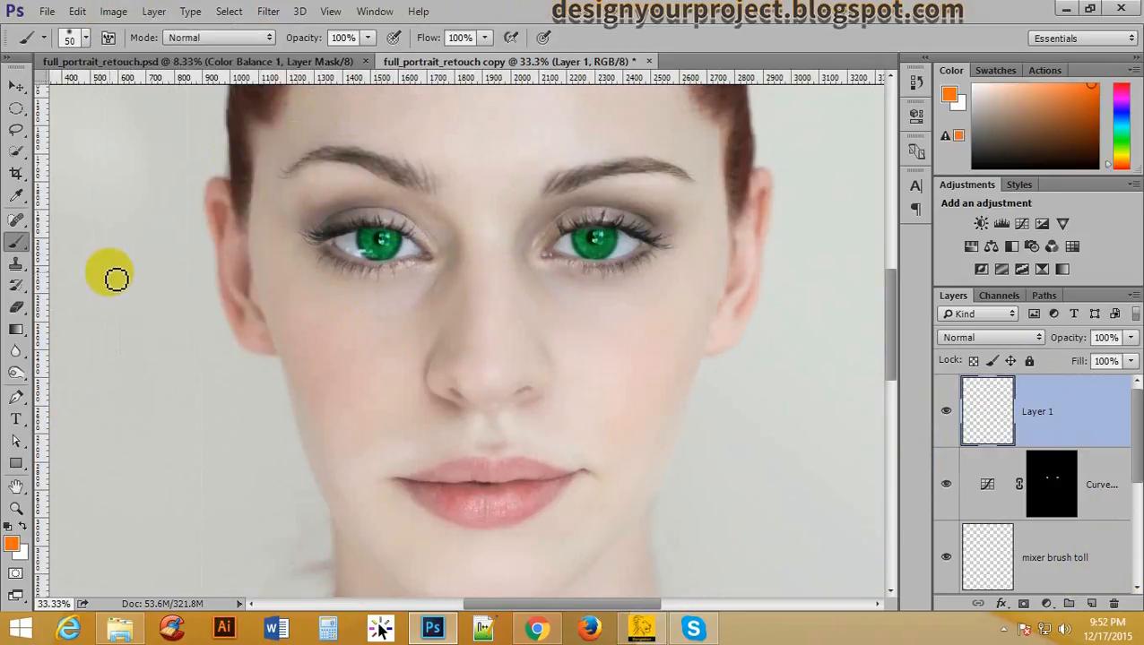
- Switch to the Mixer Brush and fine-tune the hardness of its 150 px tip
{"action": "left_click", "coordinate": [16, 242]}
{"action": "left_click", "coordinate": [95, 286]}
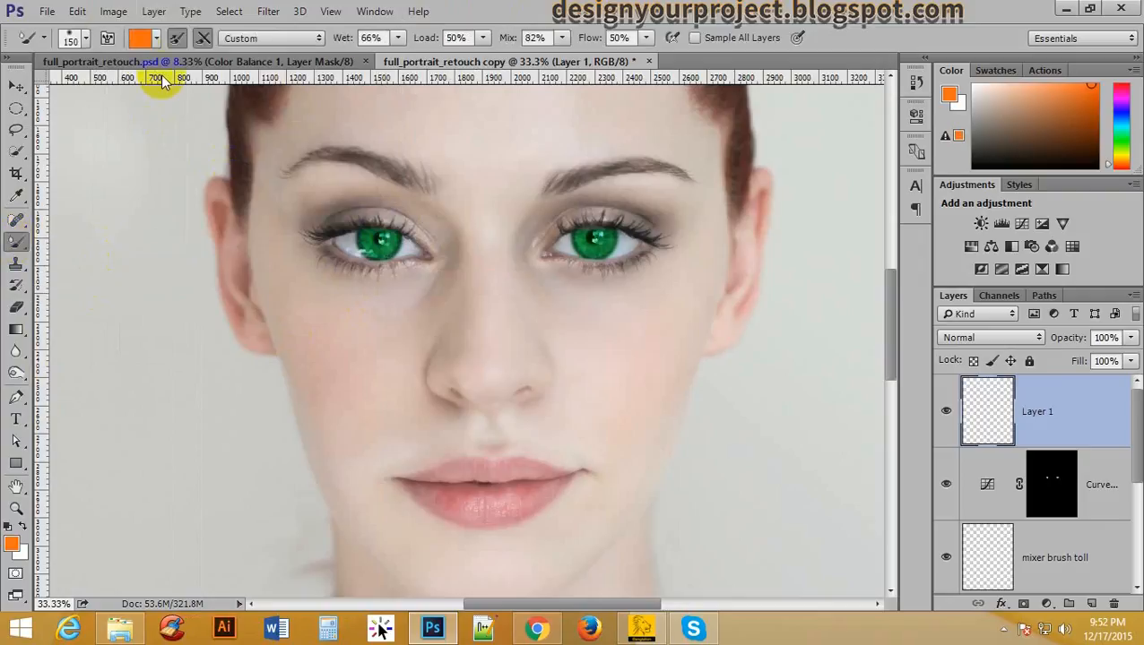
{"action": "scroll", "coordinate": [412, 199], "scroll_direction": "up", "scroll_amount": 2}
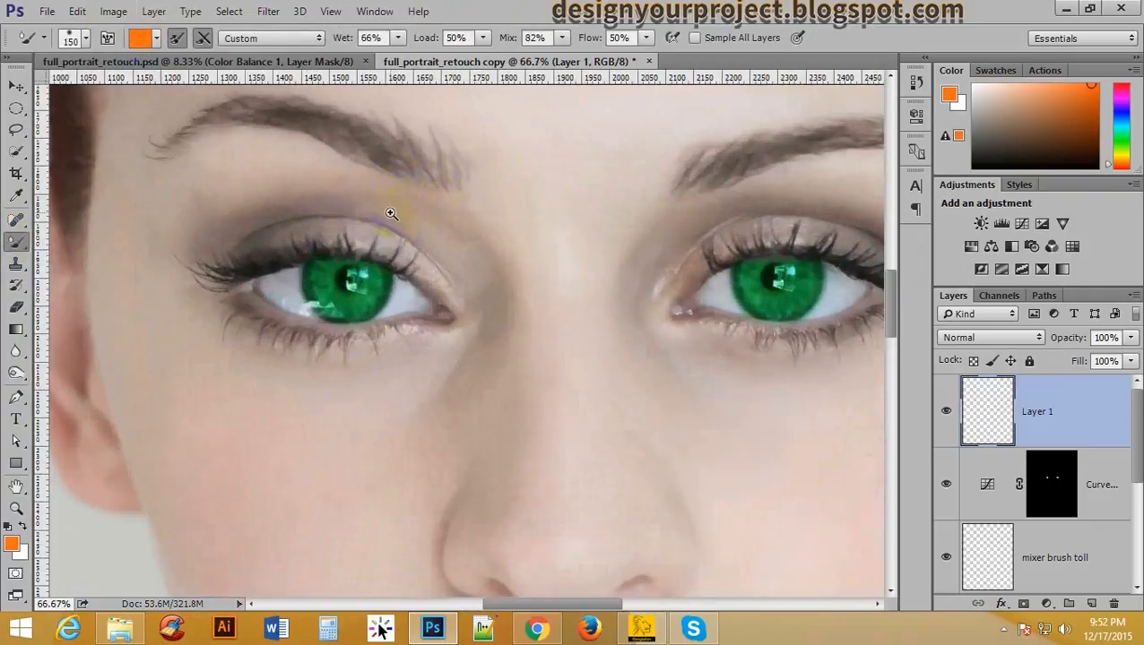
{"action": "mouse_move", "coordinate": [338, 282]}
{"action": "left_mouse_down"}
{"action": "mouse_move", "coordinate": [332, 257]}
{"action": "mouse_move", "coordinate": [412, 249]}
{"action": "left_mouse_up"}
{"action": "left_click", "coordinate": [85, 37]}
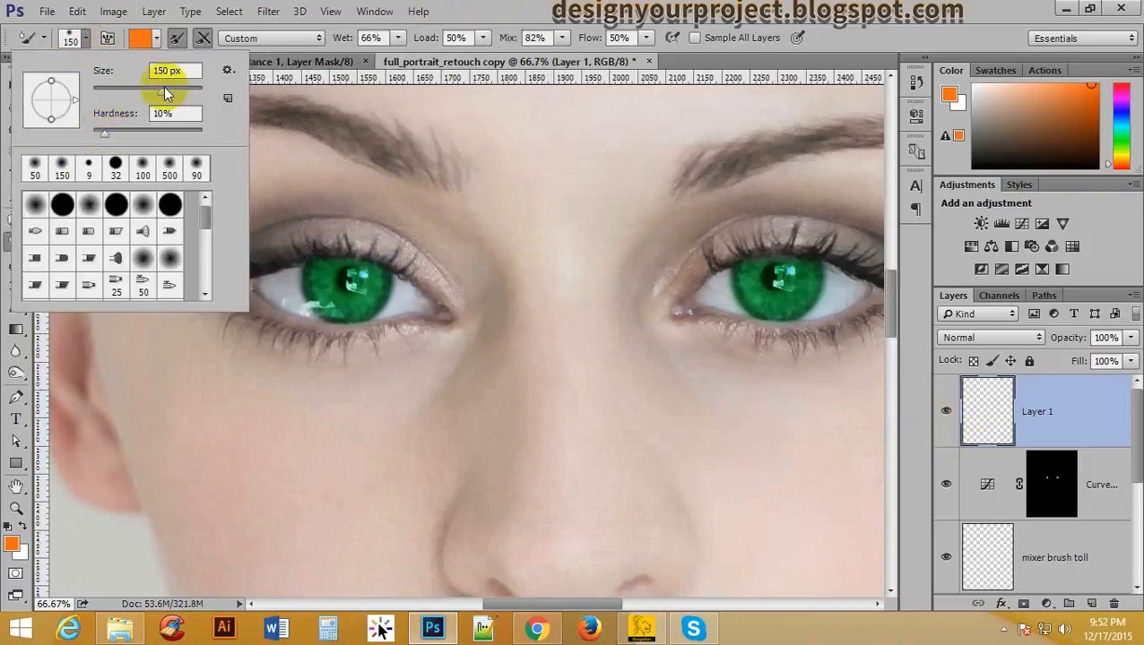
{"action": "left_click", "coordinate": [104, 135]}
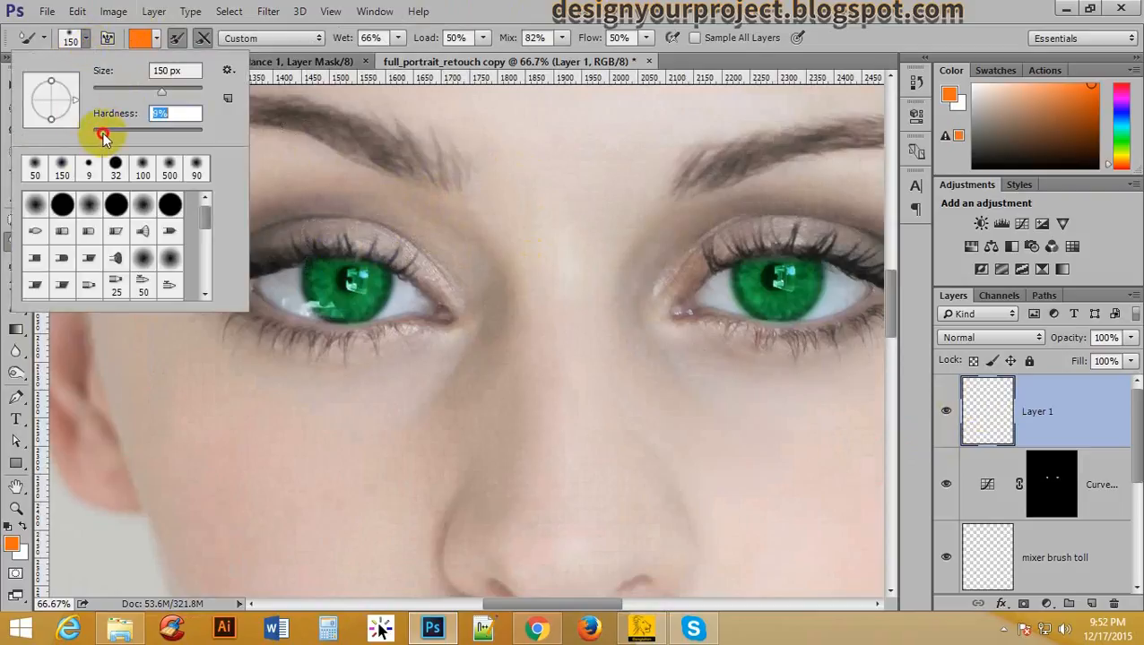
{"action": "left_click_drag", "start_coordinate": [103, 134], "coordinate": [105, 134]}
{"action": "left_click", "coordinate": [517, 18]}
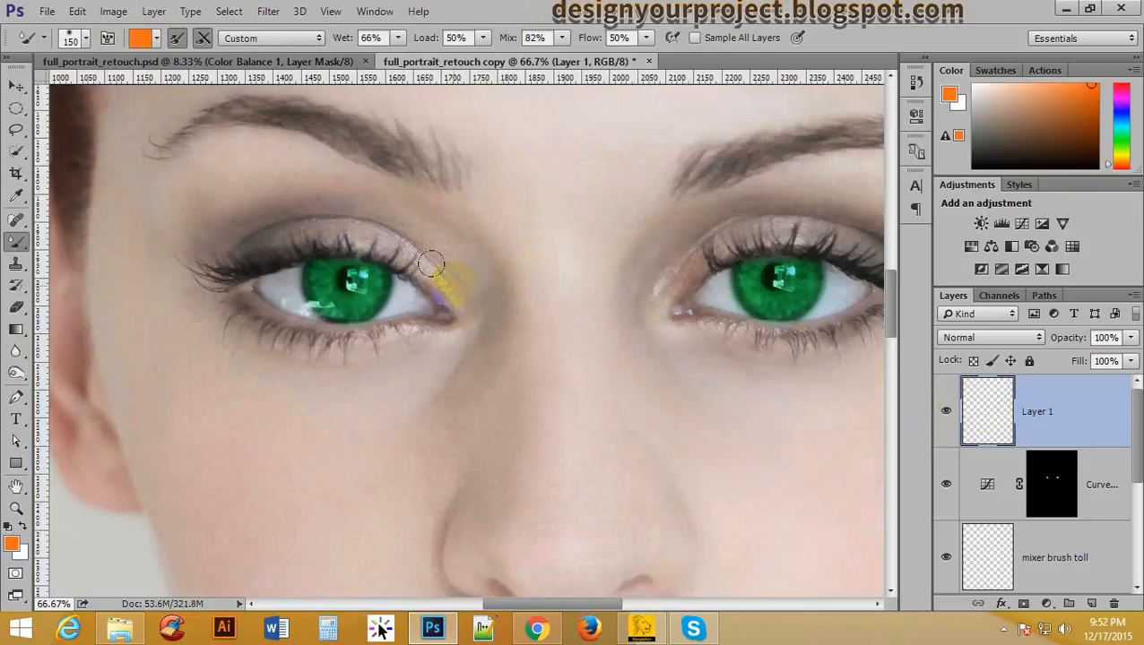
- Paint orange eyeshadow over the upper lid of the eye on the image's left and set Layer 1's blend mode to Soft Light
{"action": "mouse_move", "coordinate": [430, 264]}
{"action": "left_mouse_down"}
{"action": "mouse_move", "coordinate": [399, 235]}
{"action": "mouse_move", "coordinate": [336, 212]}
{"action": "mouse_move", "coordinate": [265, 209]}
{"action": "mouse_move", "coordinate": [203, 237]}
{"action": "left_mouse_up"}
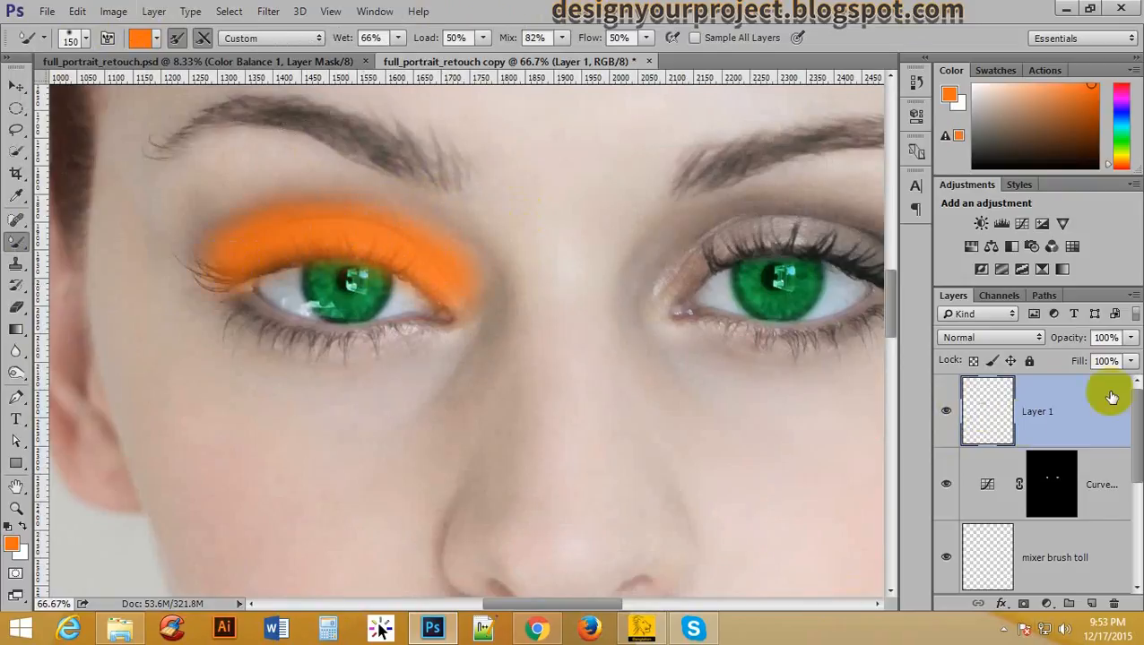
{"action": "left_click", "coordinate": [974, 340]}
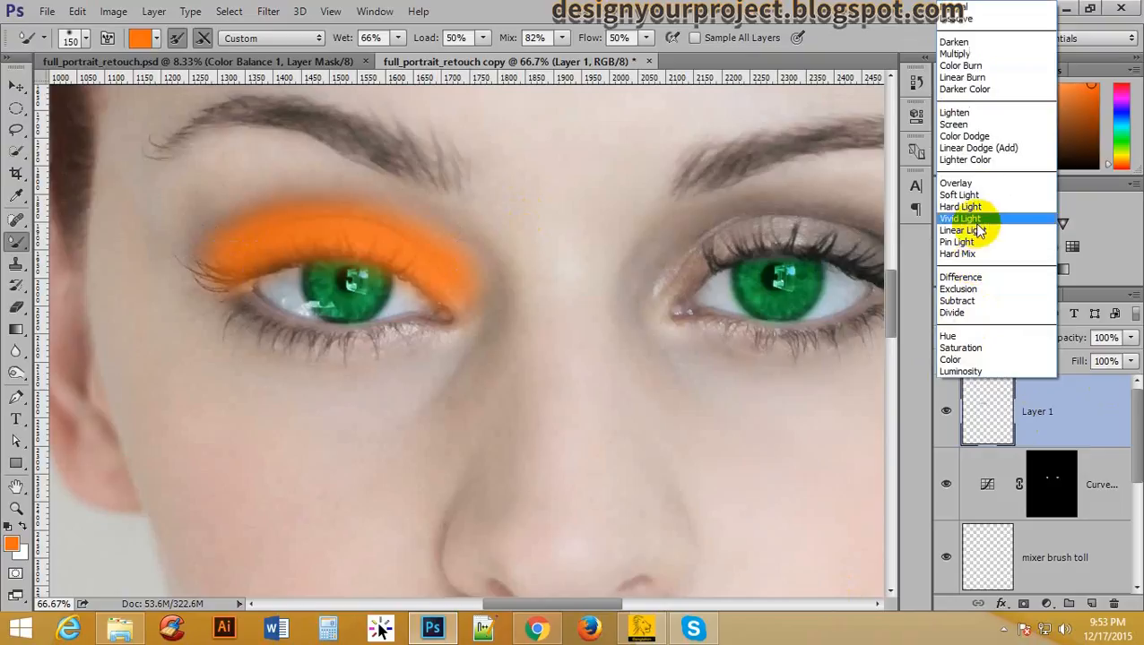
{"action": "left_click", "coordinate": [979, 191]}
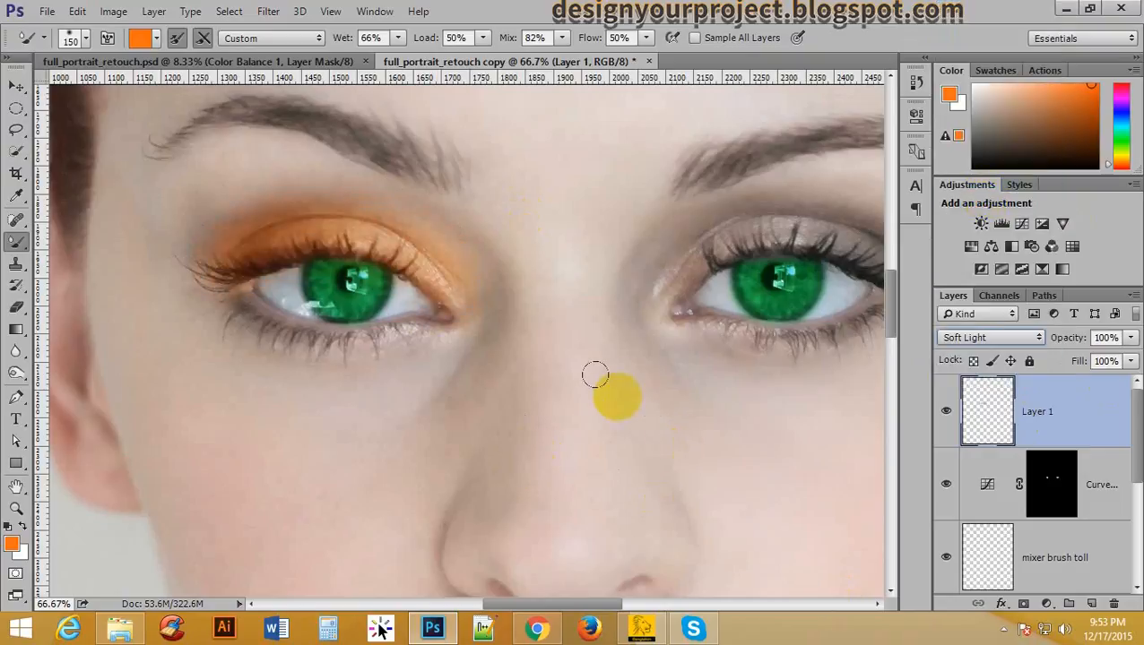
- Paint matching orange eyeshadow over the other upper lid and extend the color toward the outer corners of both eyes
{"action": "mouse_move", "coordinate": [724, 274]}
{"action": "left_mouse_down"}
{"action": "mouse_move", "coordinate": [597, 229]}
{"action": "mouse_move", "coordinate": [600, 238]}
{"action": "left_mouse_up"}
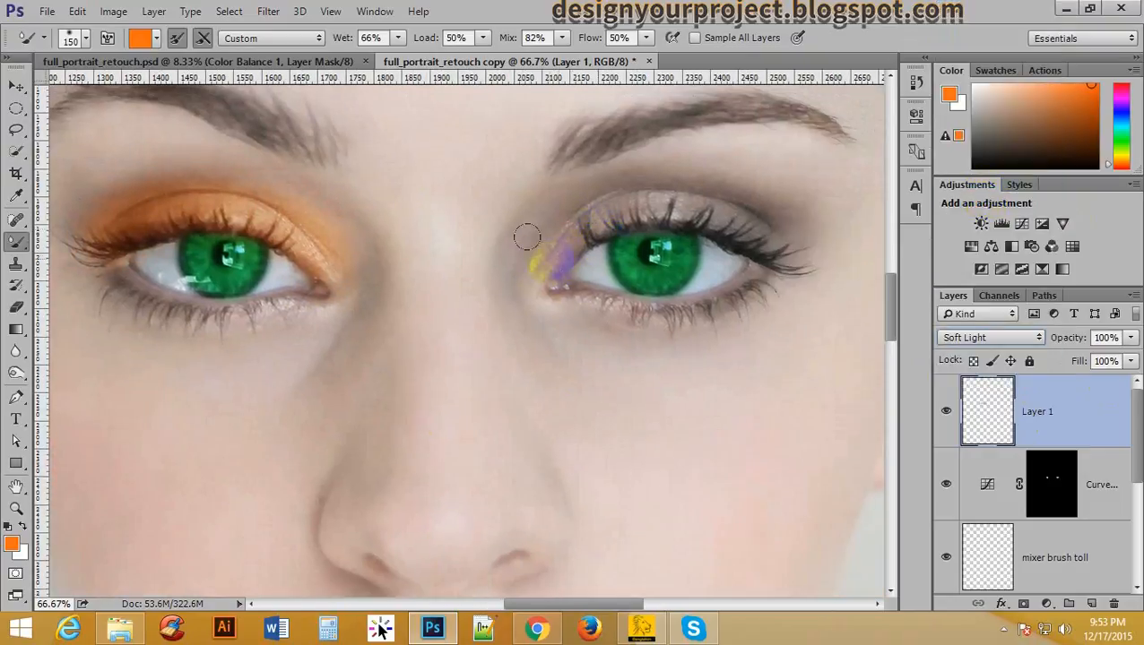
{"action": "mouse_move", "coordinate": [577, 188]}
{"action": "left_mouse_down"}
{"action": "mouse_move", "coordinate": [689, 180]}
{"action": "mouse_move", "coordinate": [756, 204]}
{"action": "mouse_move", "coordinate": [733, 222]}
{"action": "left_mouse_up"}
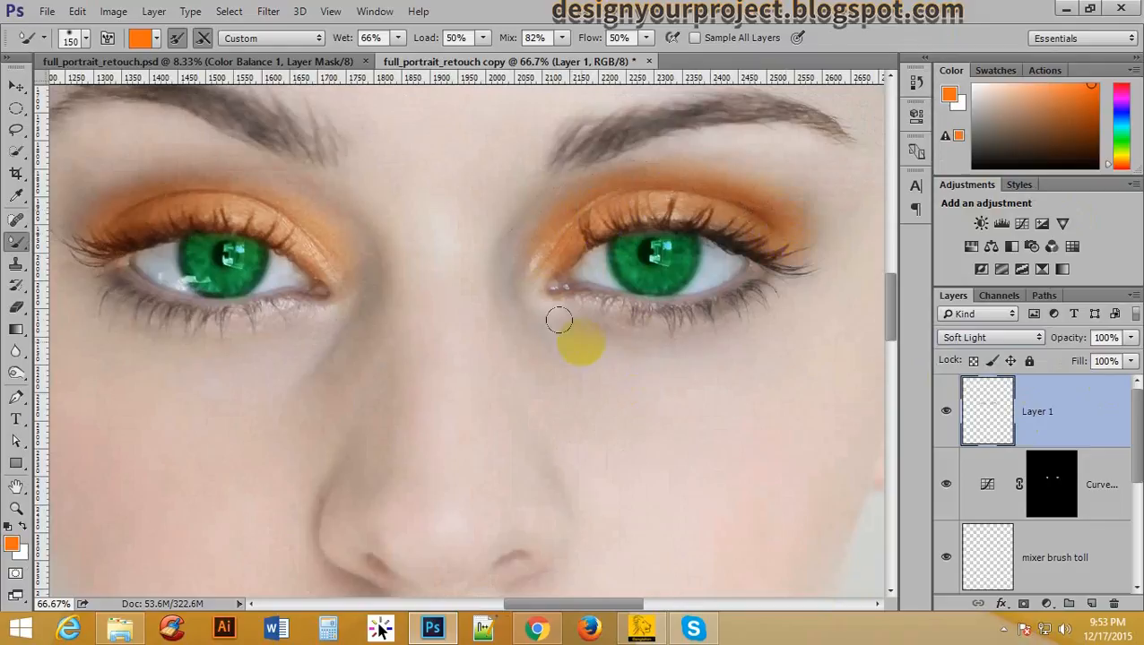
{"action": "left_click_drag", "start_coordinate": [385, 237], "coordinate": [531, 216]}
{"action": "mouse_move", "coordinate": [419, 210]}
{"action": "left_mouse_down"}
{"action": "mouse_move", "coordinate": [449, 216]}
{"action": "mouse_move", "coordinate": [392, 164]}
{"action": "mouse_move", "coordinate": [316, 144]}
{"action": "mouse_move", "coordinate": [253, 153]}
{"action": "mouse_move", "coordinate": [206, 200]}
{"action": "left_mouse_up"}
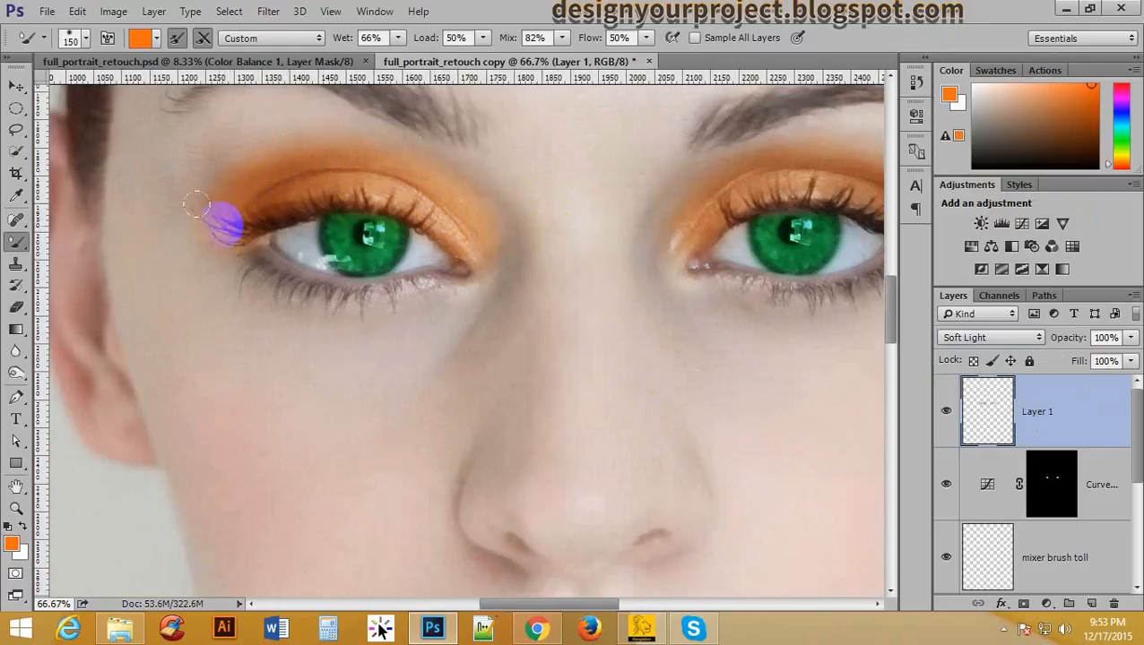
{"action": "left_click_drag", "start_coordinate": [731, 184], "coordinate": [500, 196]}
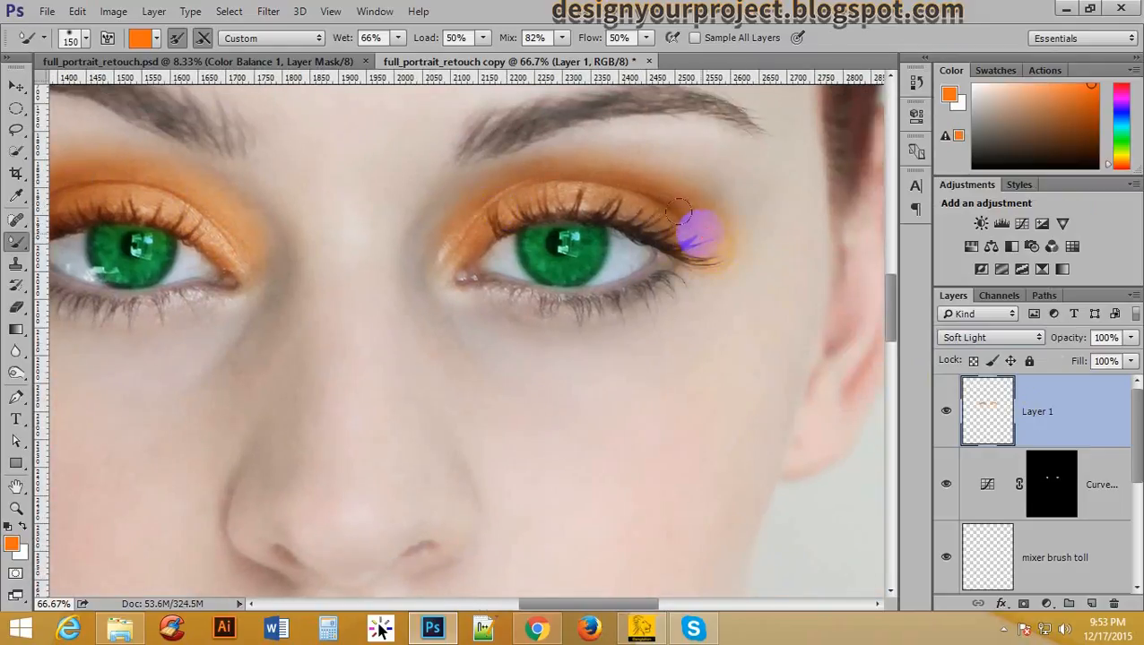
- Set the brush color to PANTONE 1575 C from the PANTONE+ Solid Coated book
{"action": "left_click_drag", "start_coordinate": [485, 247], "coordinate": [618, 184]}
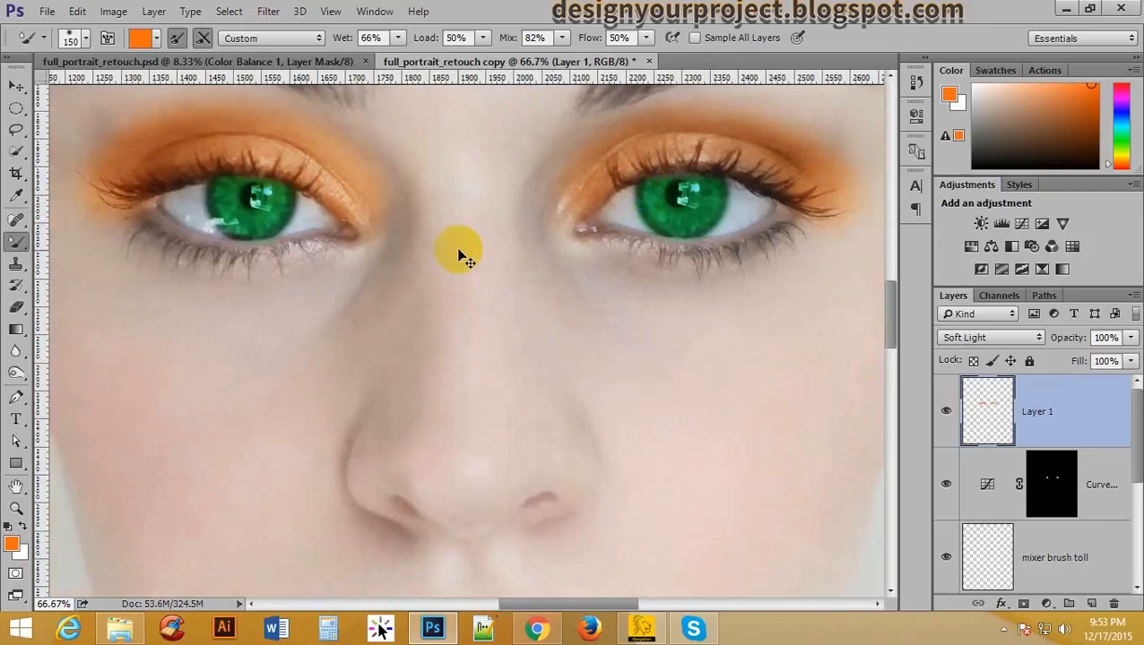
{"action": "left_click", "coordinate": [508, 304], "text": "ctrl+alt"}
{"action": "left_click", "coordinate": [509, 304], "text": "ctrl+alt"}
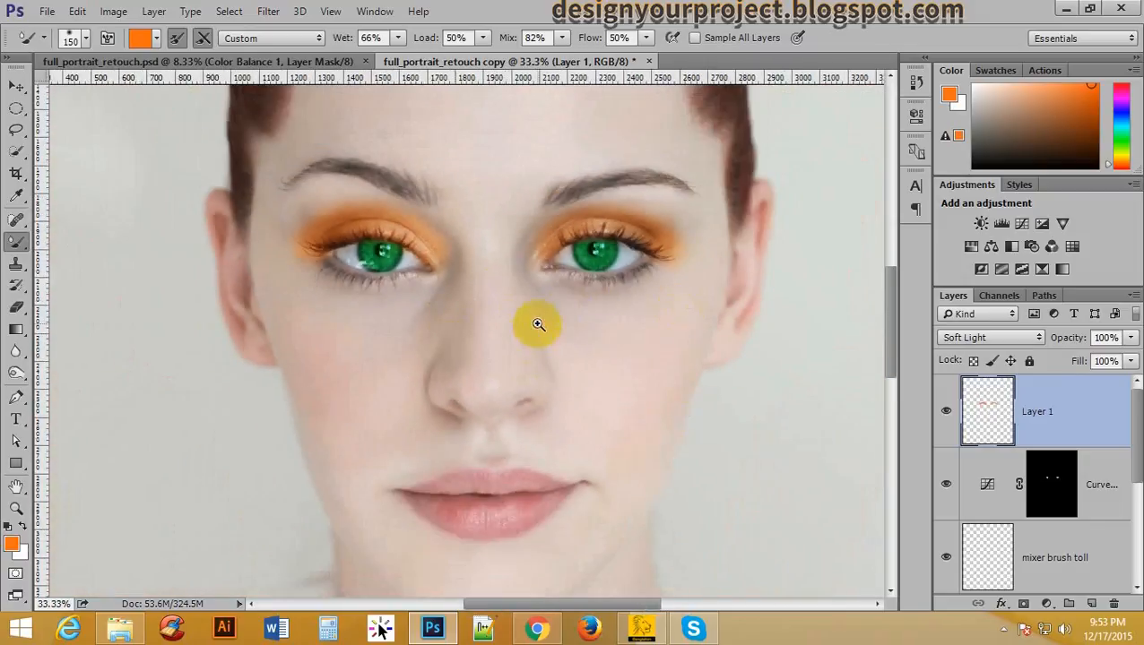
{"action": "left_click", "coordinate": [538, 325], "text": "ctrl"}
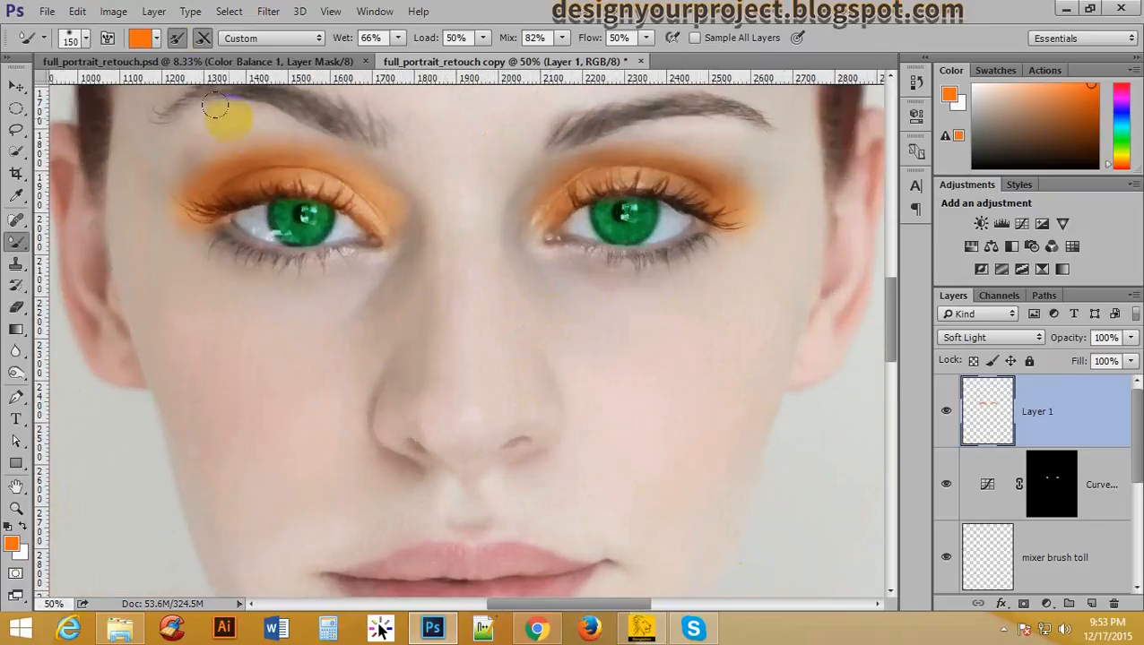
{"action": "left_click", "coordinate": [139, 38]}
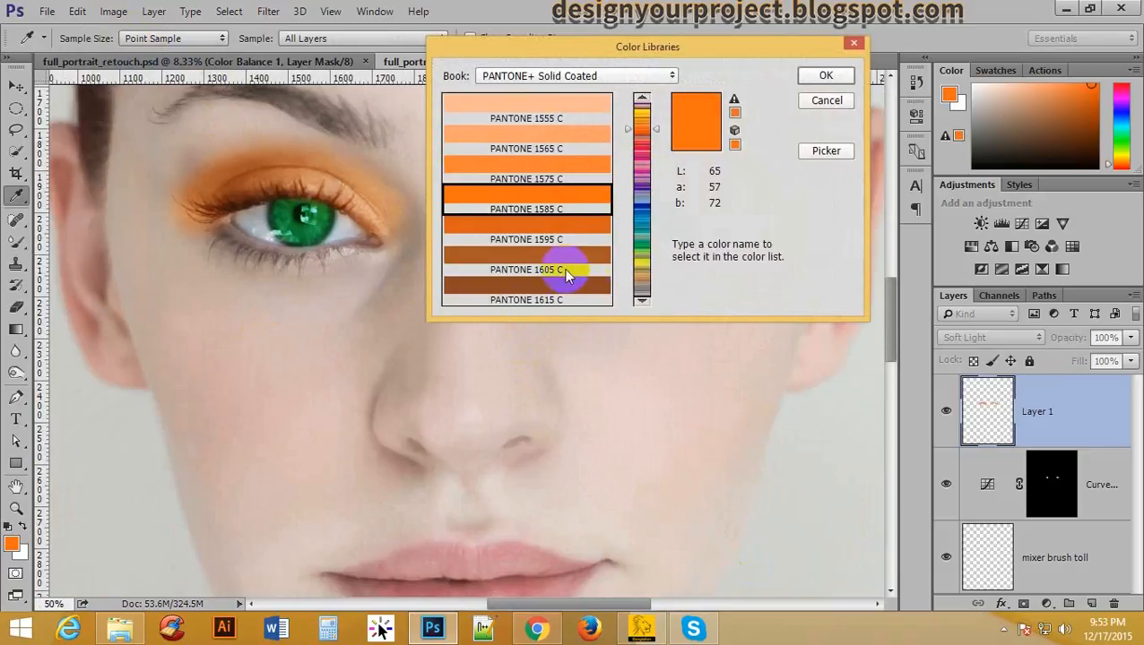
{"action": "left_click", "coordinate": [526, 168]}
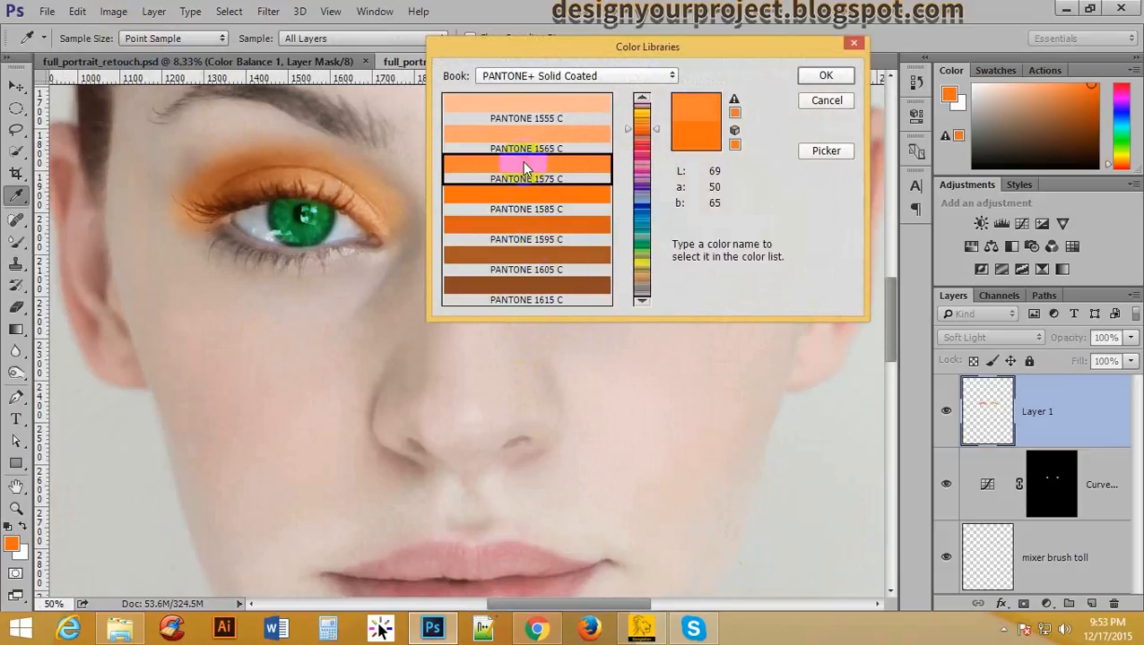
{"action": "left_click", "coordinate": [826, 77]}
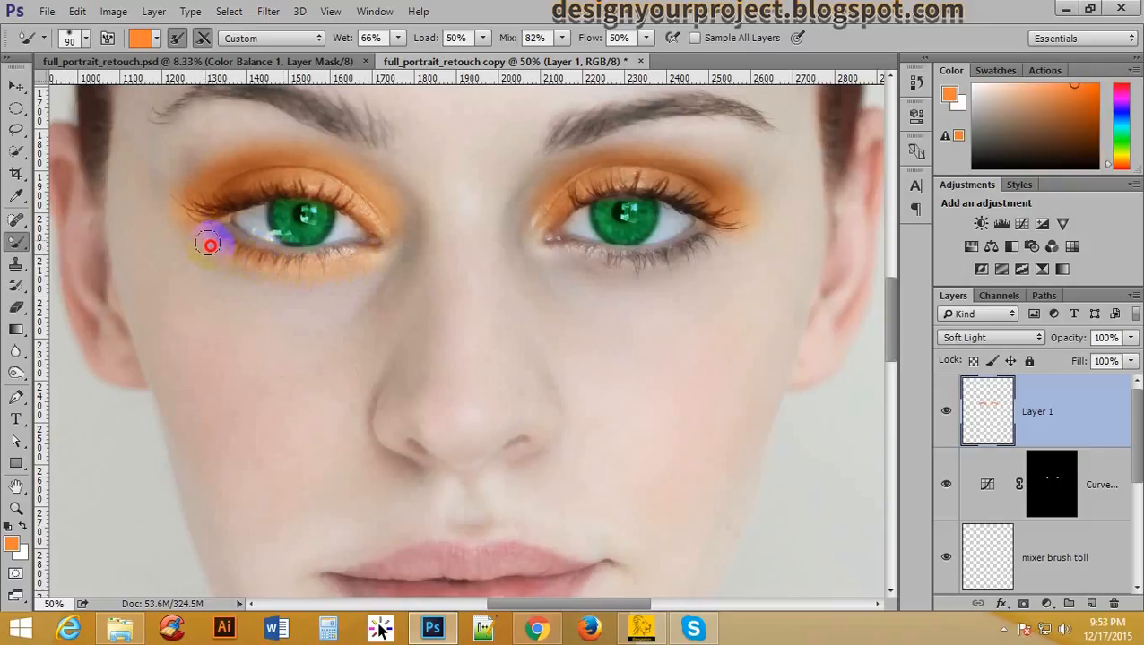
- Paint the lighter orange along the lower lids of both eyes with the Mixer Brush at 90 px
{"action": "left_click_drag", "start_coordinate": [209, 245], "coordinate": [267, 267]}
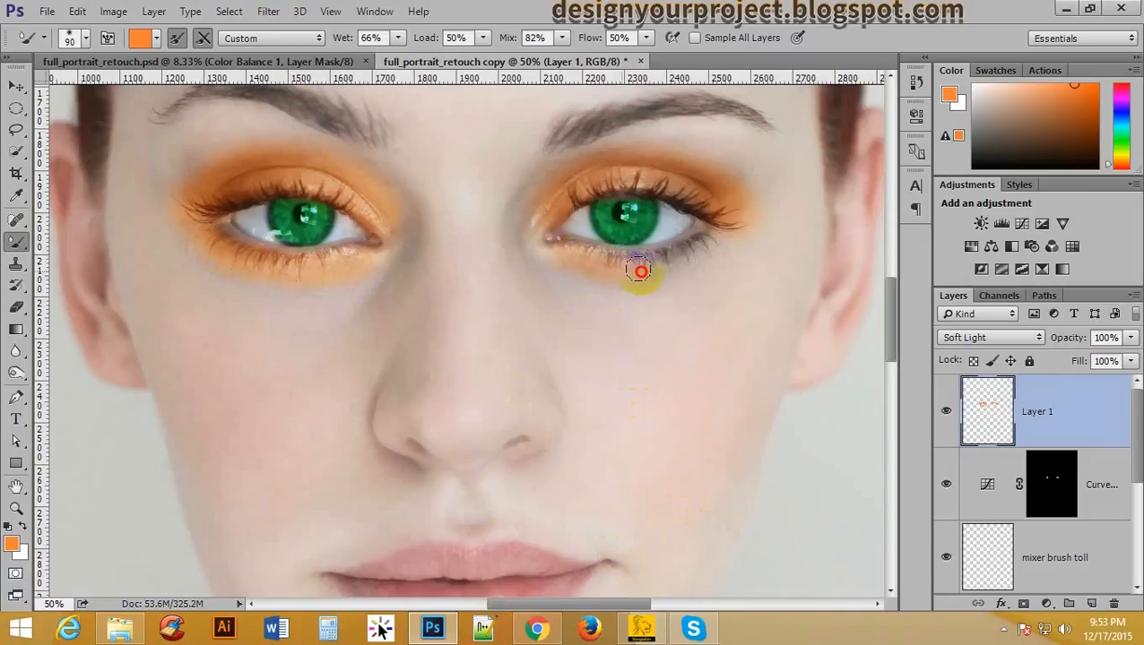
{"action": "mouse_move", "coordinate": [640, 270]}
{"action": "left_mouse_down"}
{"action": "mouse_move", "coordinate": [706, 267]}
{"action": "mouse_move", "coordinate": [727, 239]}
{"action": "left_mouse_up"}
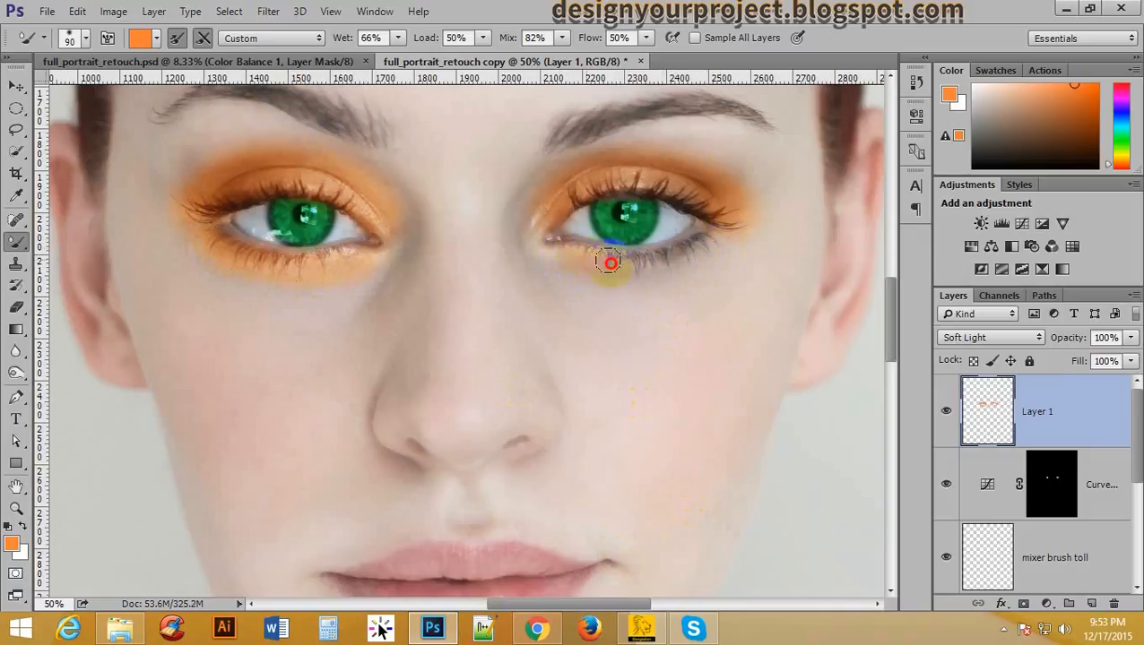
{"action": "left_click_drag", "start_coordinate": [671, 259], "coordinate": [716, 240]}
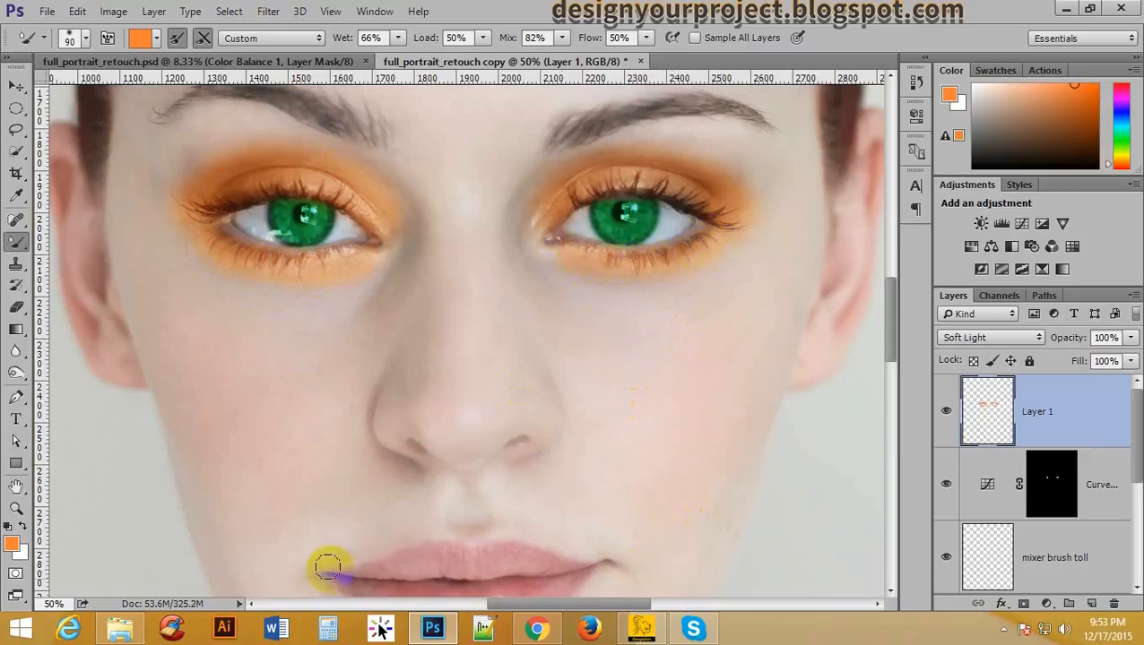
- Examine the orange eyeshadow against the whole face and up close
{"action": "left_click", "coordinate": [487, 257], "text": "alt"}
{"action": "left_click", "coordinate": [492, 258], "text": "alt"}
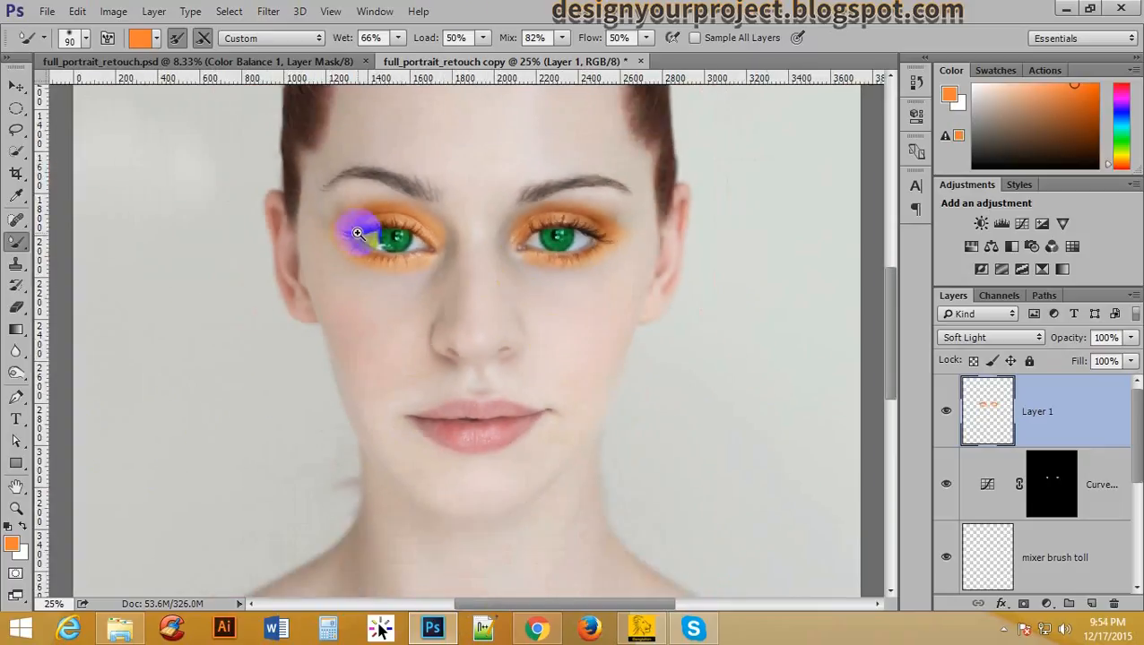
{"action": "left_click", "coordinate": [510, 260], "text": "ctrl"}
{"action": "left_click", "coordinate": [506, 260], "text": "ctrl"}
{"action": "left_click", "coordinate": [489, 345], "text": "alt"}
{"action": "left_click", "coordinate": [483, 362], "text": "alt"}
{"action": "left_click", "coordinate": [483, 362], "text": "alt"}
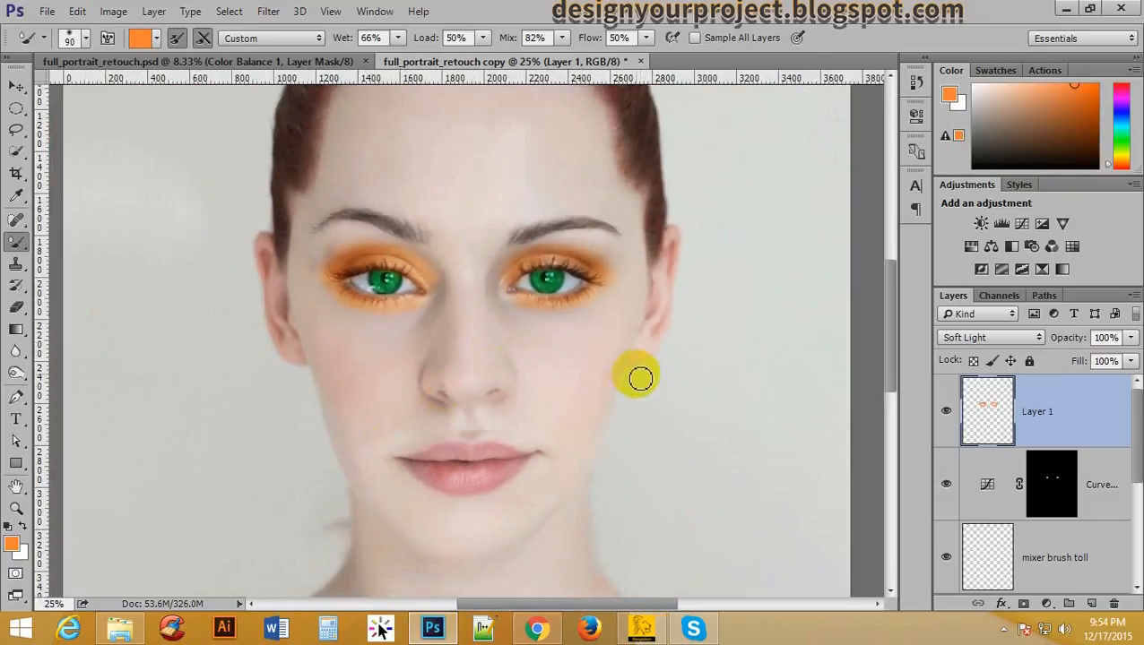
- Add a white layer mask to the eyeshadow layer, Layer 1, and switch from the Mixer Brush to the regular Brush tool
{"action": "scroll", "coordinate": [627, 379], "scroll_direction": "down", "scroll_amount": 3}
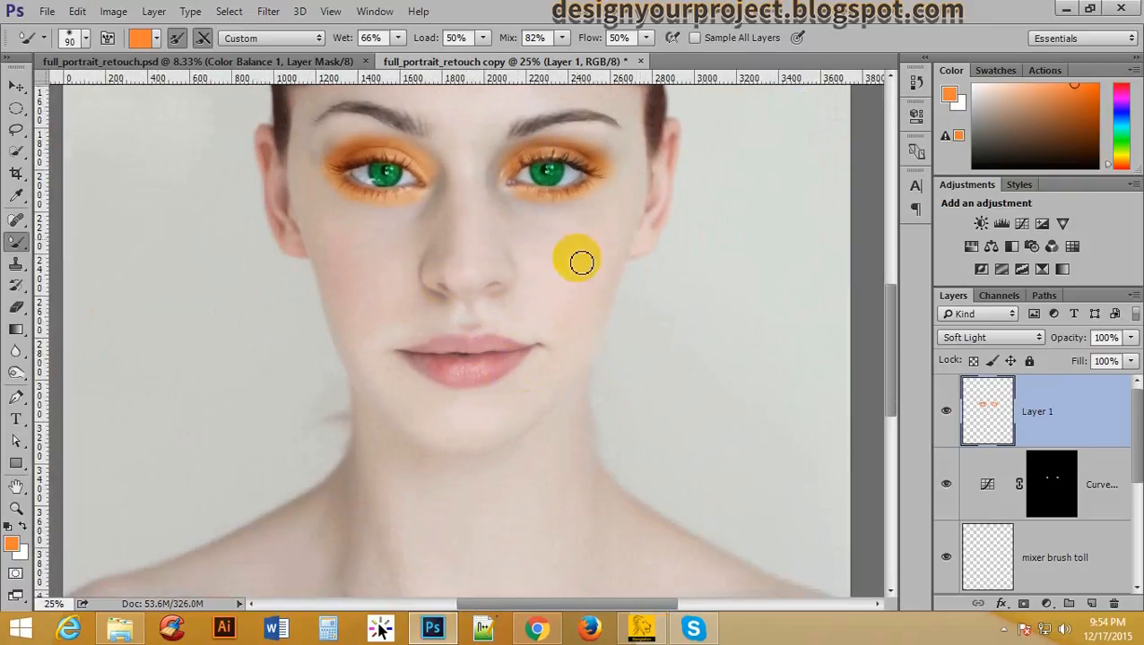
{"action": "left_click", "coordinate": [509, 158], "text": "ctrl"}
{"action": "left_click", "coordinate": [506, 154], "text": "ctrl"}
{"action": "mouse_move", "coordinate": [548, 164]}
{"action": "left_mouse_down"}
{"action": "mouse_move", "coordinate": [665, 157]}
{"action": "mouse_move", "coordinate": [592, 138]}
{"action": "mouse_move", "coordinate": [526, 164]}
{"action": "mouse_move", "coordinate": [562, 114]}
{"action": "left_mouse_up"}
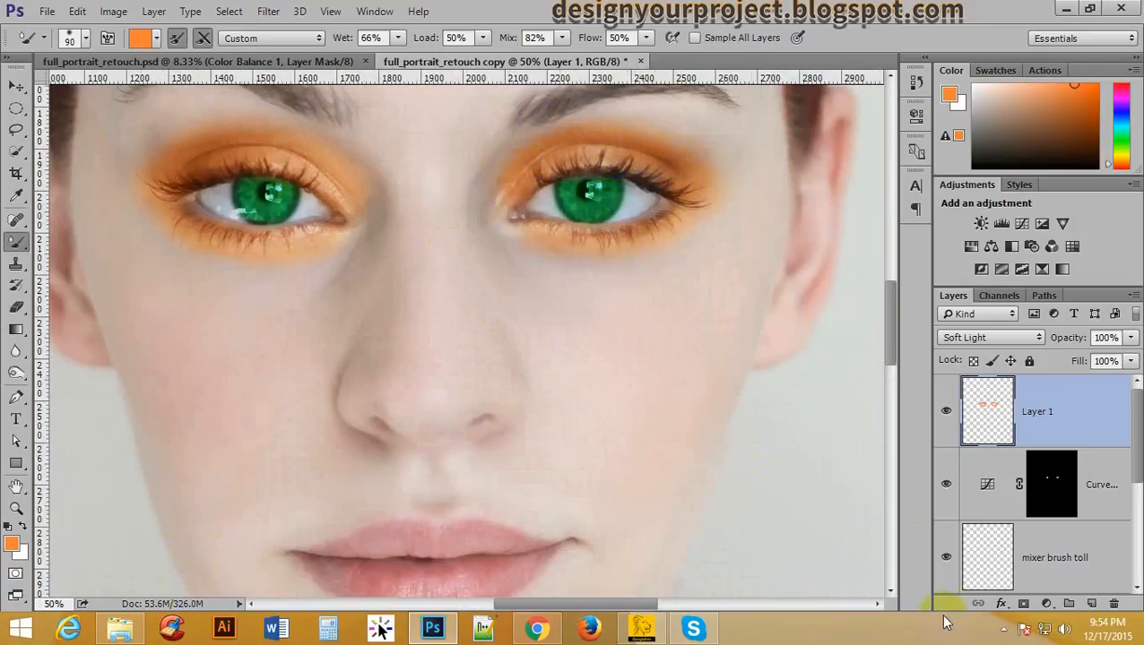
{"action": "left_click", "coordinate": [1022, 606]}
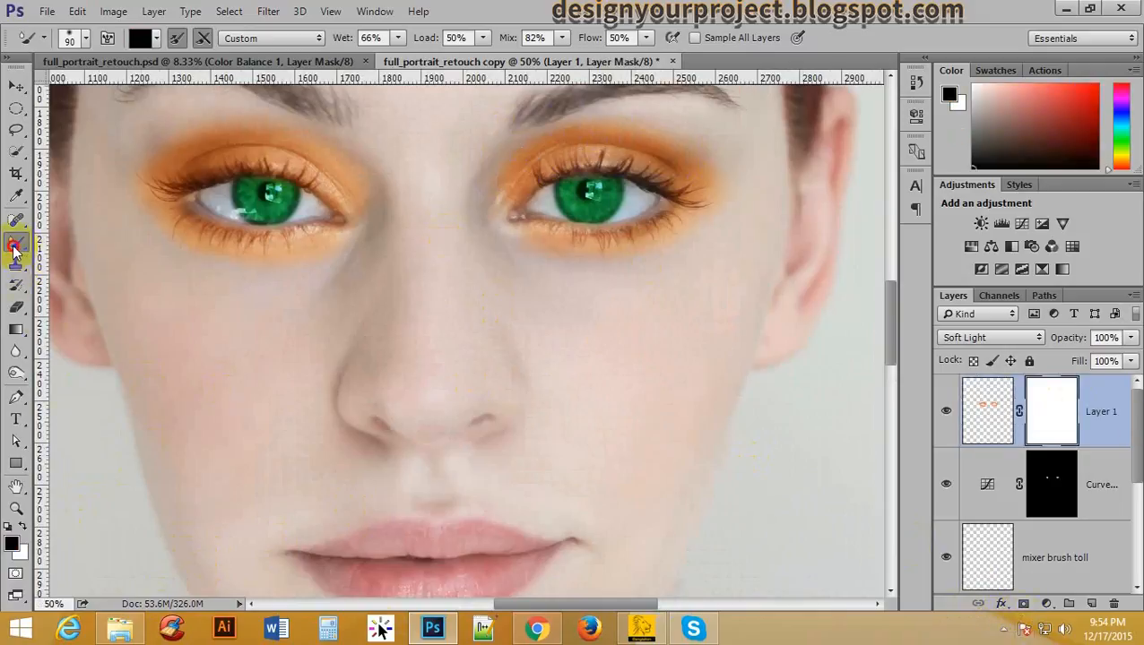
{"action": "left_click_drag", "start_coordinate": [14, 251], "coordinate": [71, 235]}
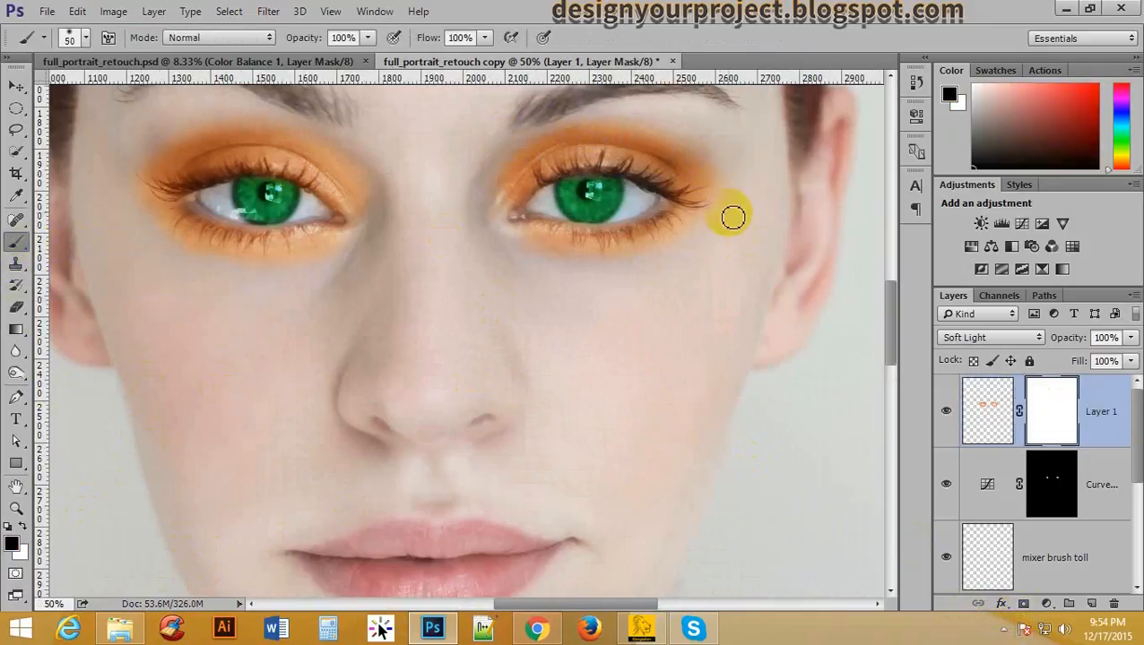
- Try masking out the eyeshadow's outer edge with a black 50 px brush at 100% opacity
{"action": "left_click_drag", "start_coordinate": [721, 175], "coordinate": [714, 217]}
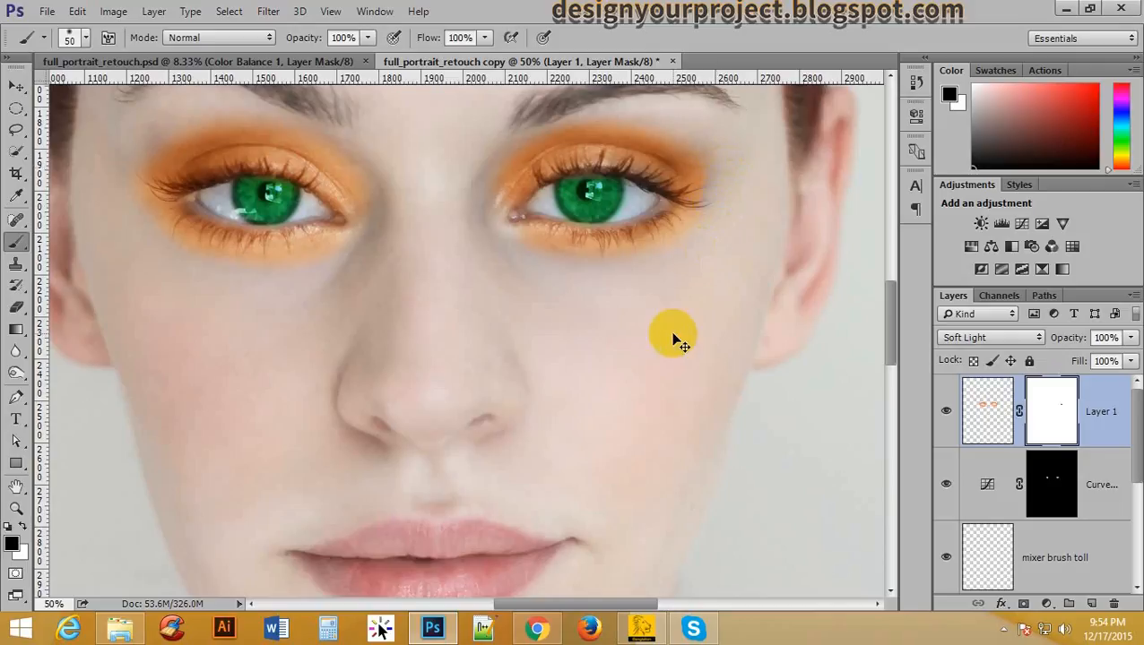
{"action": "left_click", "coordinate": [79, 37]}
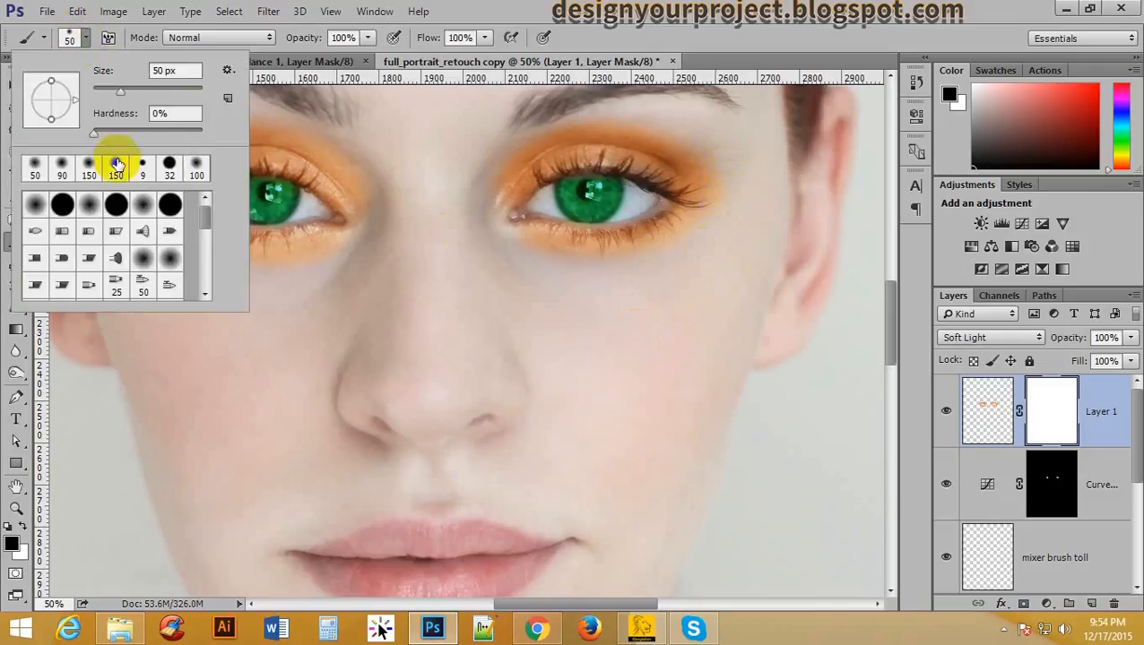
{"action": "left_click", "coordinate": [786, 34]}
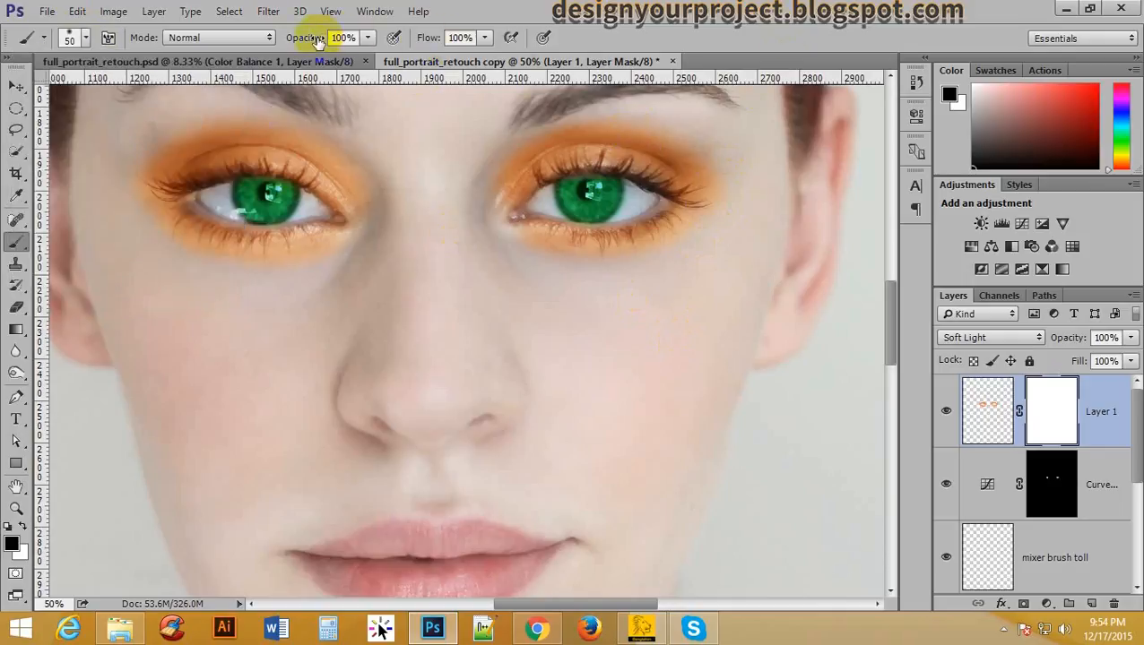
- Soften the inner and outer edges of the eyeshadow on the layer mask with a black 125 px brush at 48% opacity
{"action": "left_click_drag", "start_coordinate": [312, 41], "coordinate": [289, 40]}
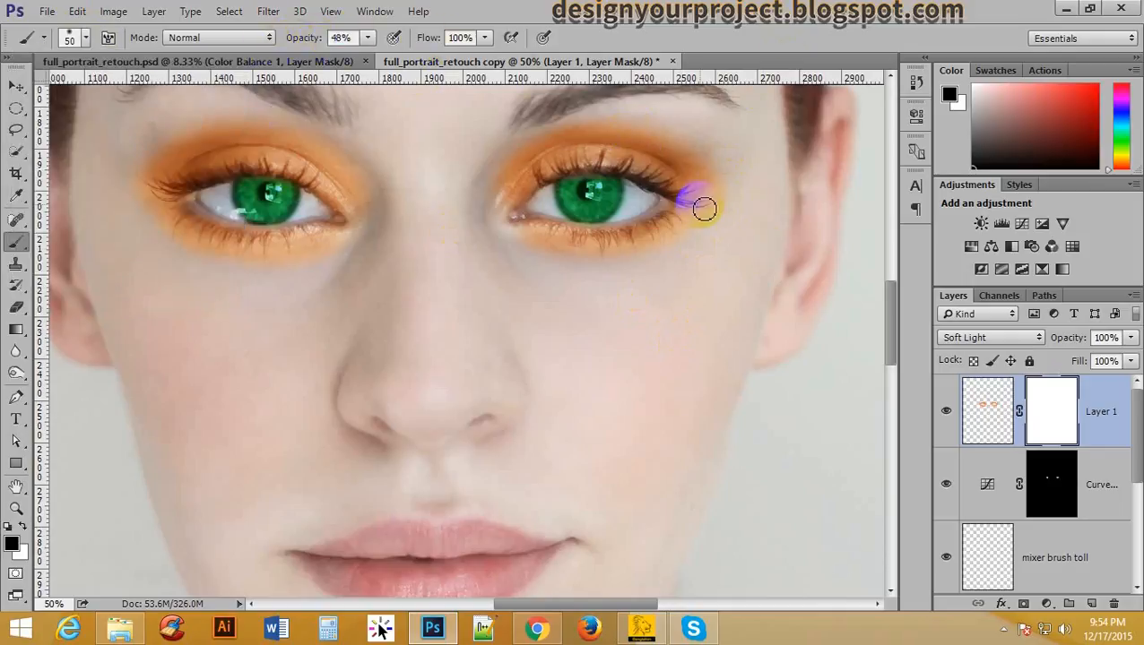
{"action": "left_click", "coordinate": [814, 282]}
{"action": "key", "text": "bracketright"}
{"action": "key", "text": "bracketright"}
{"action": "key", "text": "bracketright"}
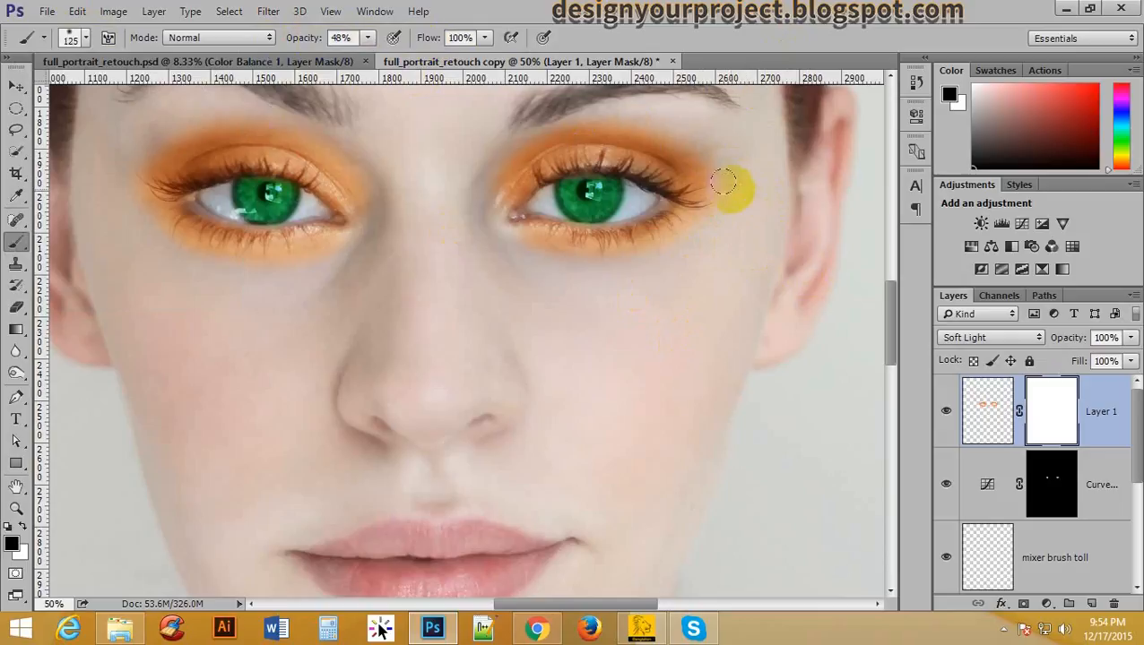
{"action": "mouse_move", "coordinate": [730, 189]}
{"action": "left_mouse_down"}
{"action": "mouse_move", "coordinate": [739, 149]}
{"action": "mouse_move", "coordinate": [700, 113]}
{"action": "mouse_move", "coordinate": [749, 164]}
{"action": "mouse_move", "coordinate": [728, 223]}
{"action": "left_mouse_up"}
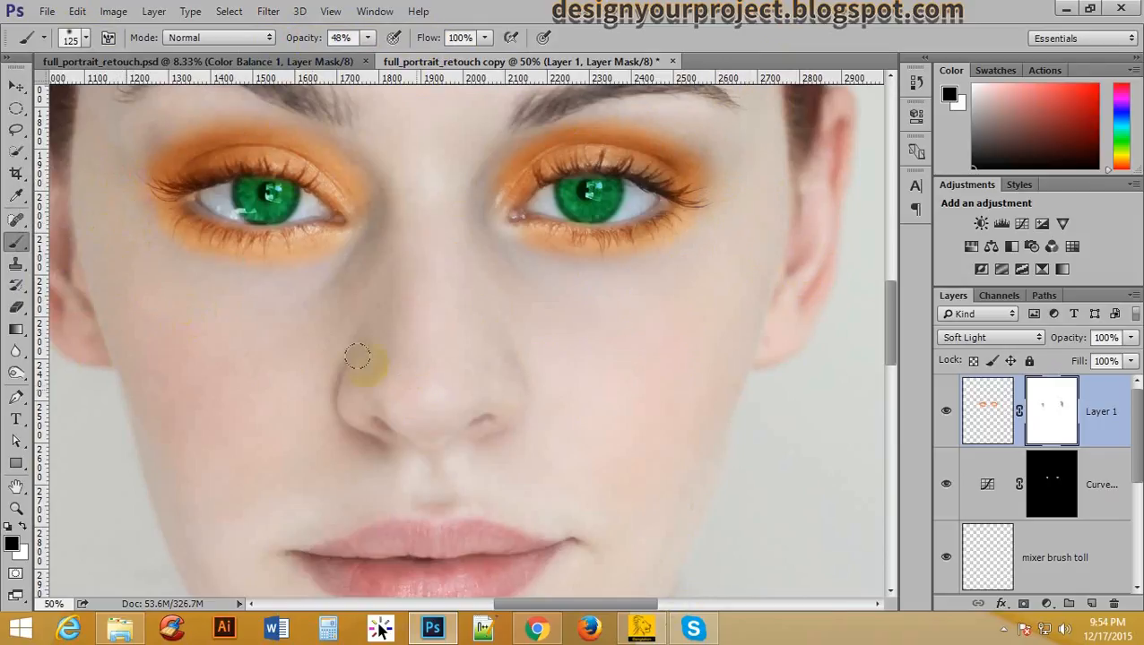
{"action": "mouse_move", "coordinate": [370, 193]}
{"action": "left_mouse_down"}
{"action": "mouse_move", "coordinate": [363, 219]}
{"action": "mouse_move", "coordinate": [374, 179]}
{"action": "mouse_move", "coordinate": [377, 209]}
{"action": "mouse_move", "coordinate": [391, 195]}
{"action": "mouse_move", "coordinate": [377, 143]}
{"action": "mouse_move", "coordinate": [391, 187]}
{"action": "left_mouse_up"}
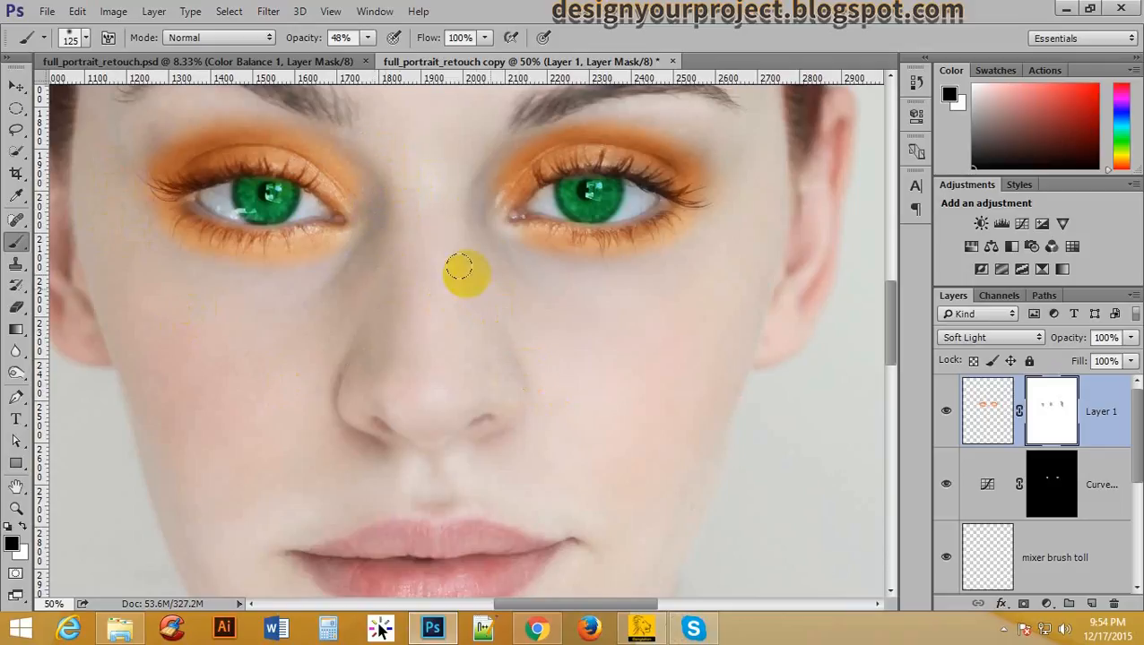
- Trace the lower lip's edge from one mouth corner to the other with a curved Pen tool path
{"action": "left_click", "coordinate": [439, 249], "text": "alt"}
{"action": "left_click", "coordinate": [438, 249], "text": "alt"}
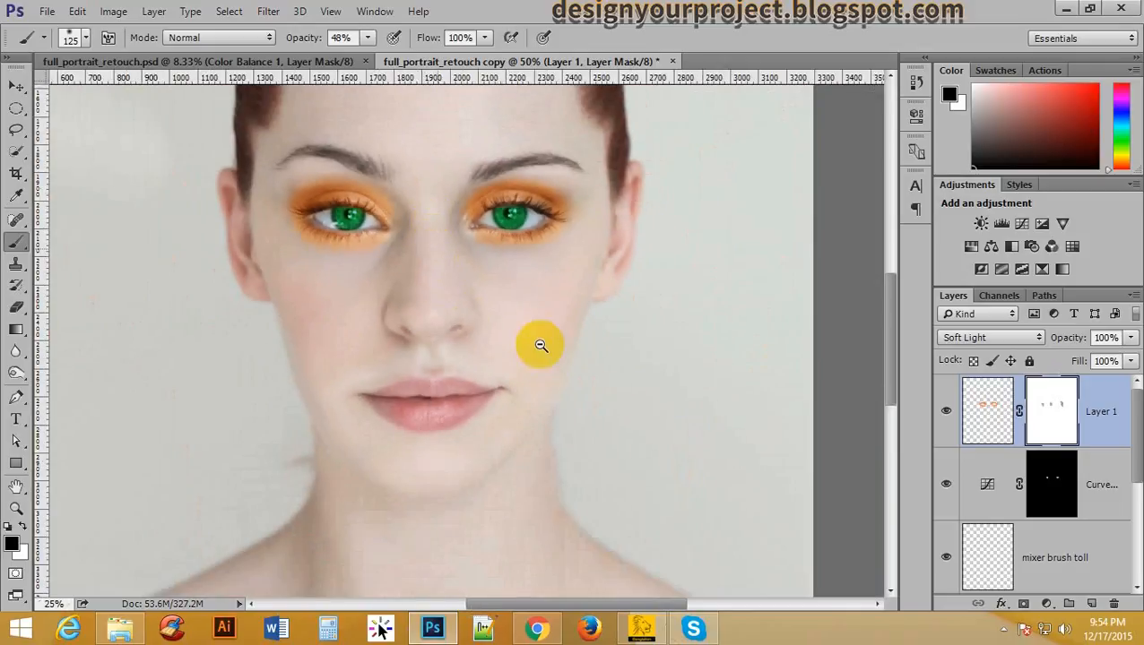
{"action": "left_click", "coordinate": [430, 230]}
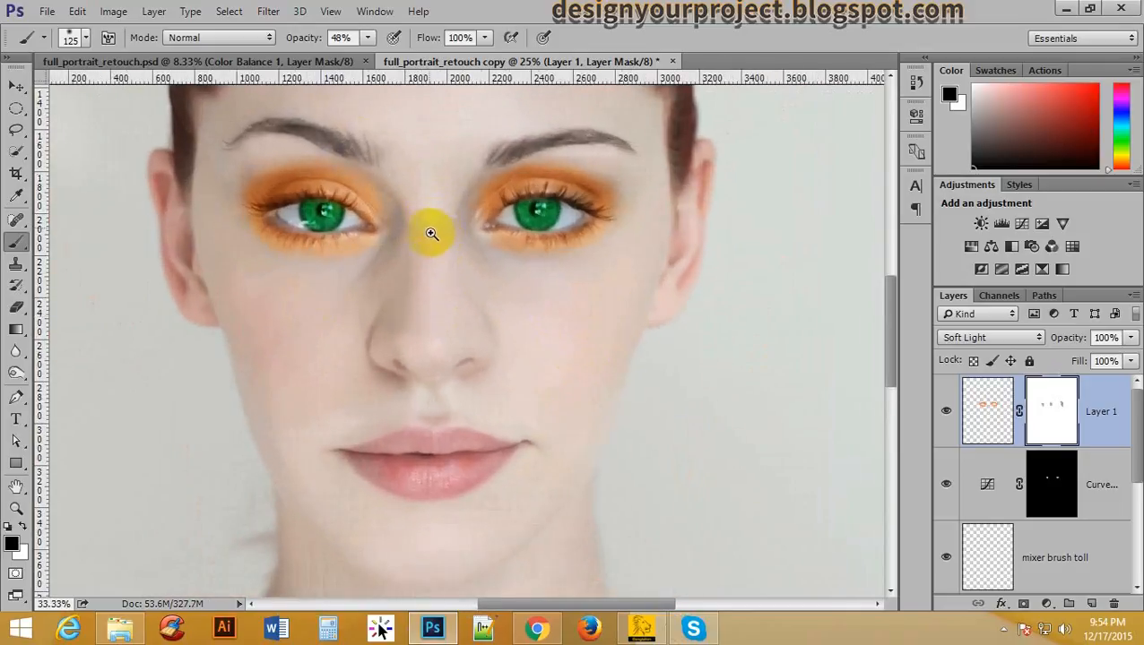
{"action": "left_click_drag", "start_coordinate": [416, 163], "coordinate": [435, 189]}
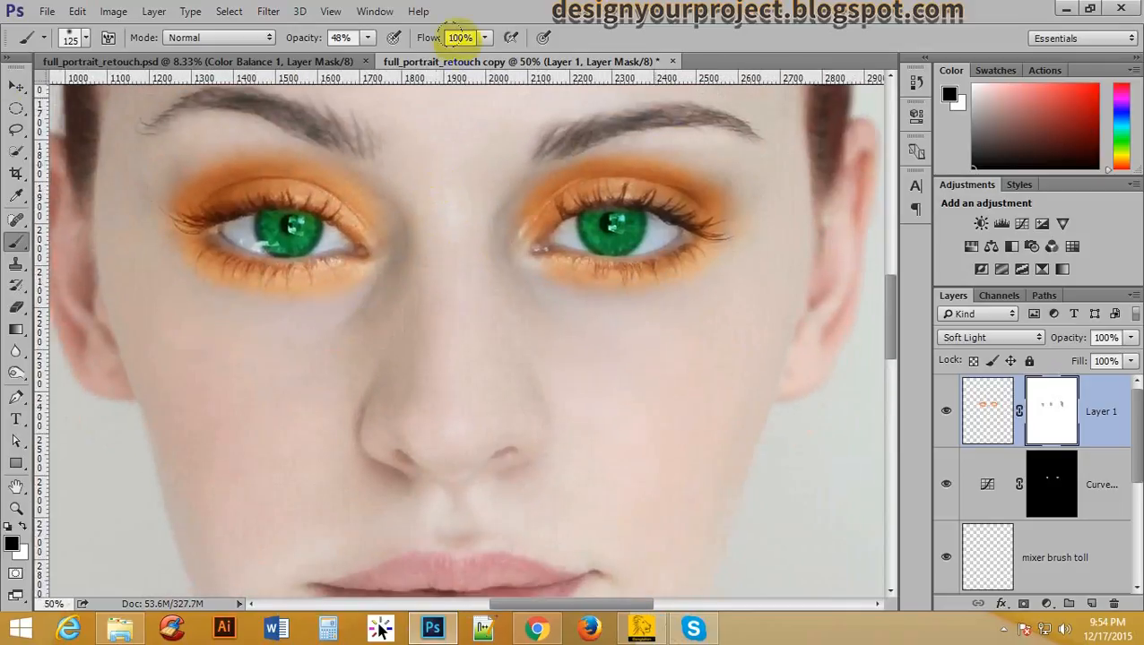
{"action": "scroll", "coordinate": [610, 351], "scroll_direction": "down", "scroll_amount": 3}
{"action": "scroll", "coordinate": [619, 359], "scroll_direction": "down", "scroll_amount": 3}
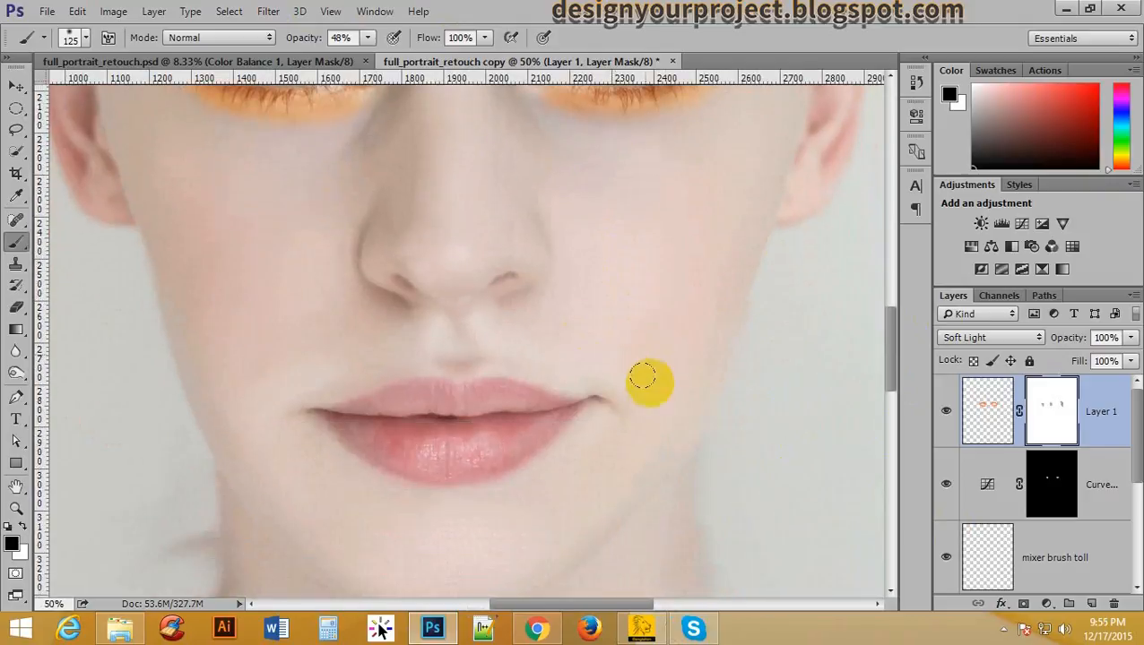
{"action": "left_click", "coordinate": [15, 397]}
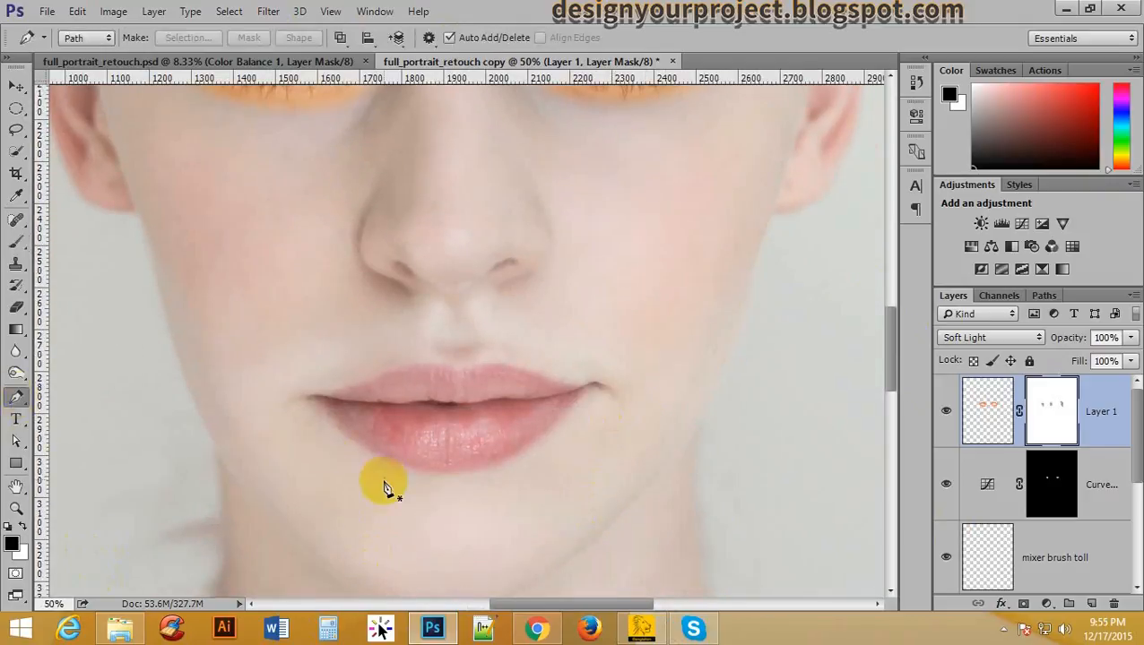
{"action": "left_click", "coordinate": [314, 405]}
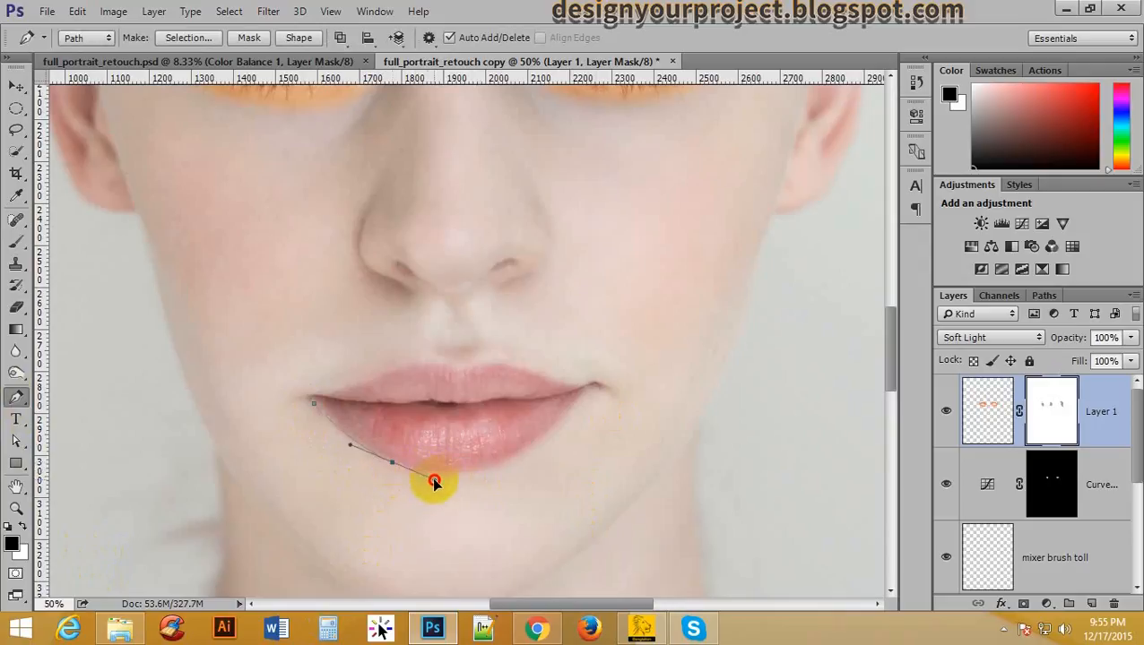
{"action": "left_click", "coordinate": [478, 462], "text": "ctrl"}
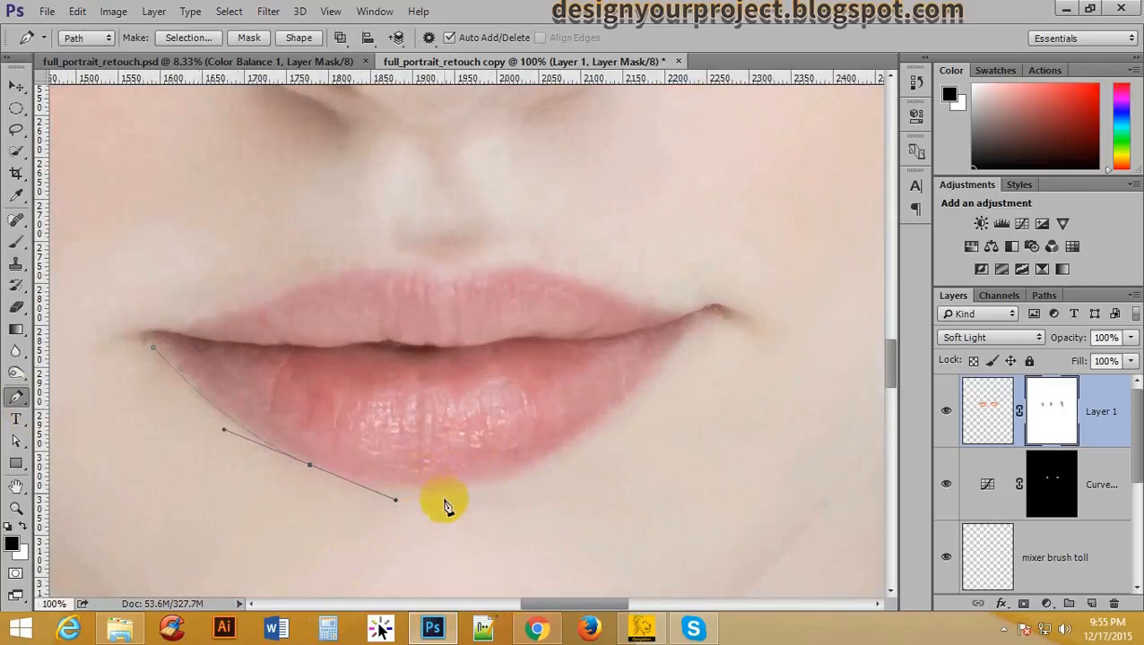
{"action": "left_click", "coordinate": [402, 493]}
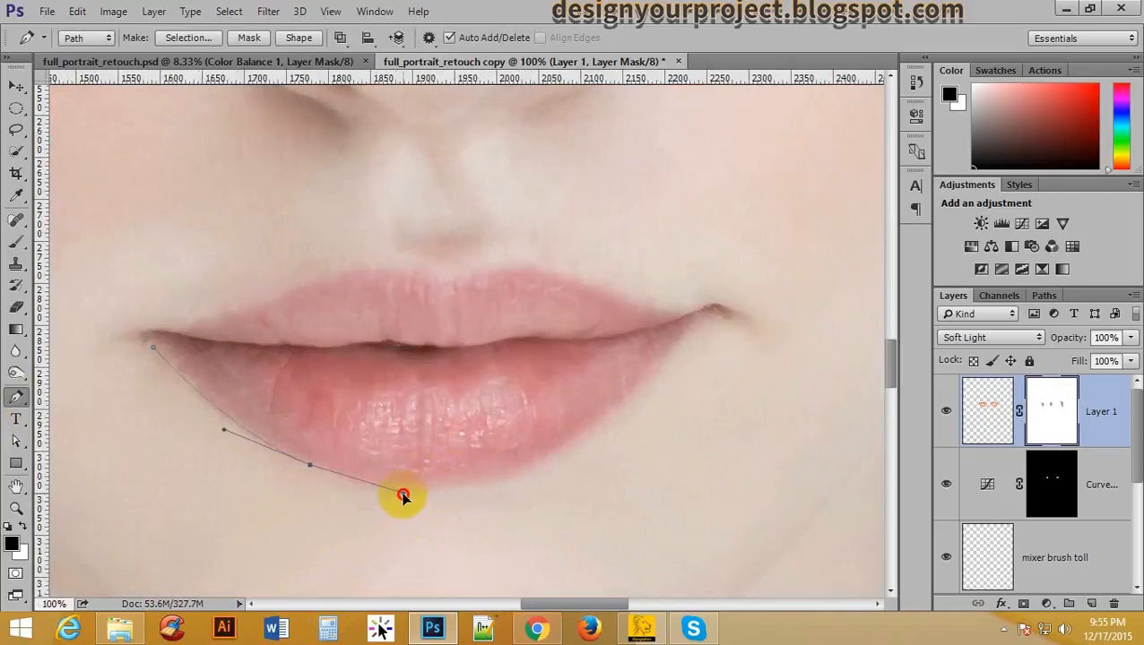
{"action": "left_click_drag", "start_coordinate": [494, 474], "coordinate": [570, 459]}
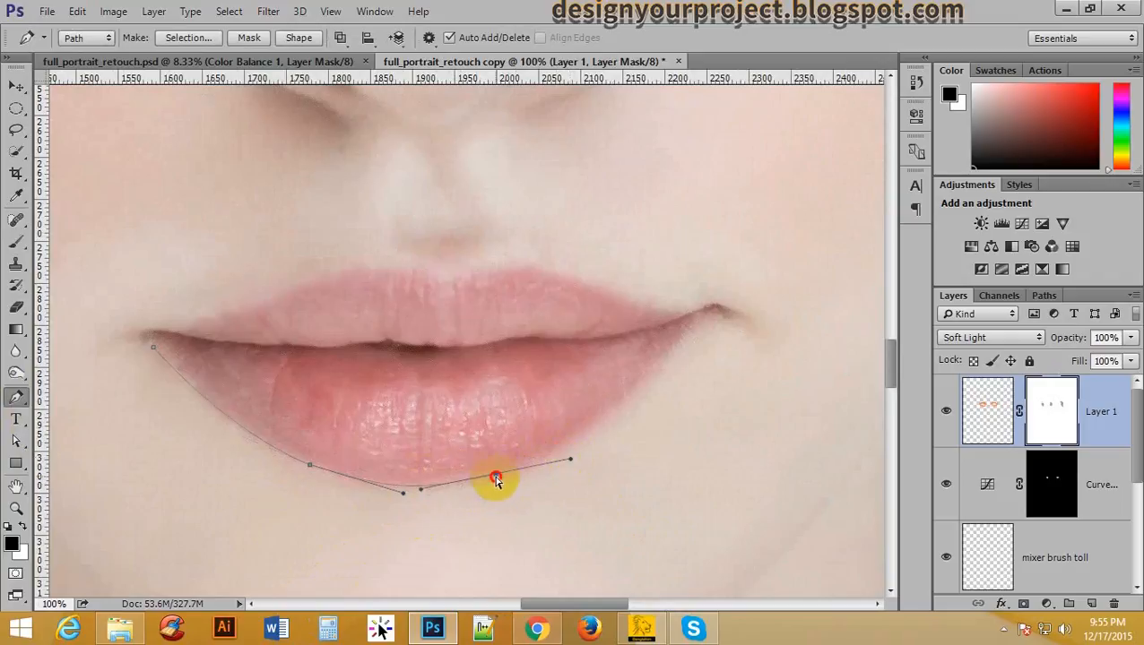
{"action": "left_click_drag", "start_coordinate": [495, 480], "coordinate": [496, 482]}
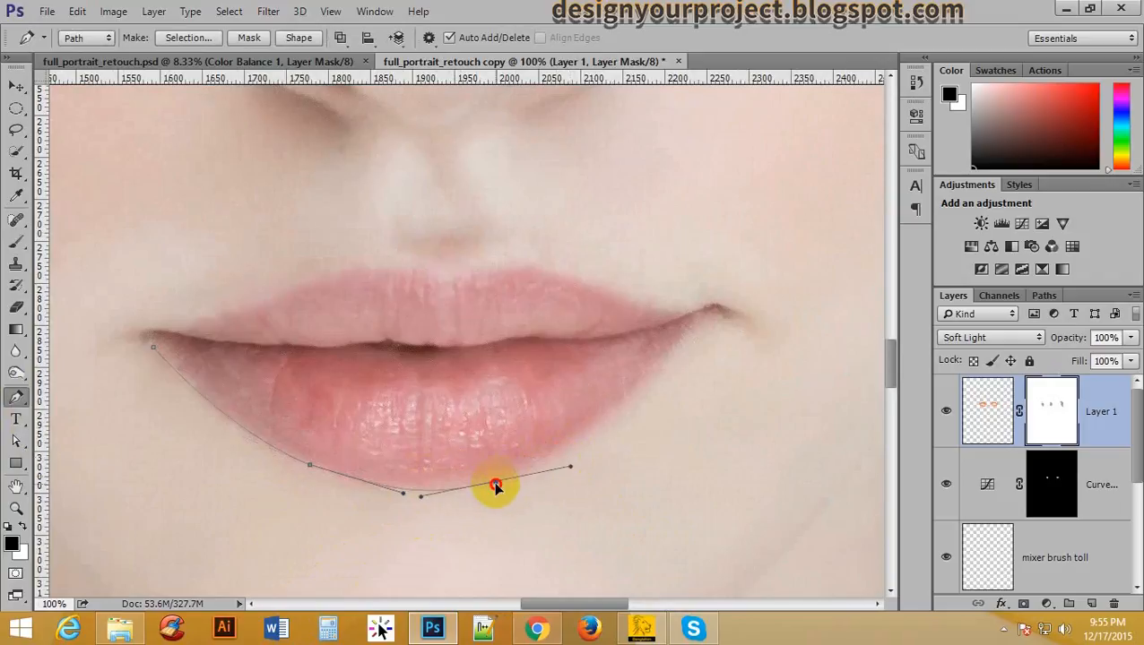
{"action": "left_click", "coordinate": [701, 320]}
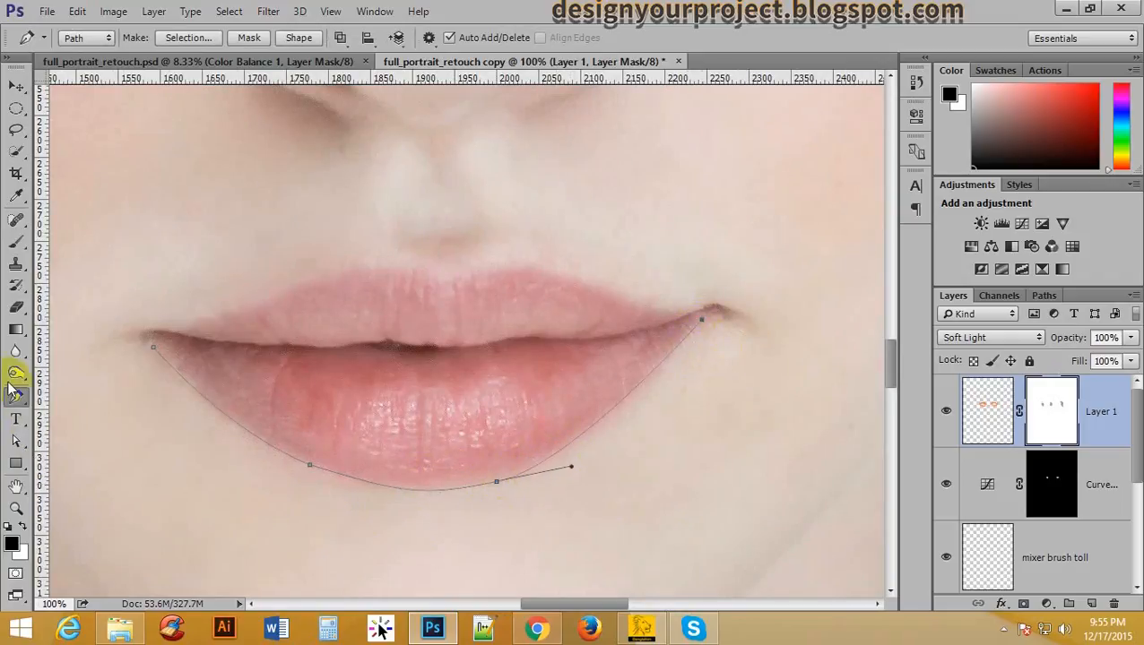
- Continue the lip path around the mouth corner and along the upper lip's edge, closing the outline
{"action": "left_click", "coordinate": [725, 313]}
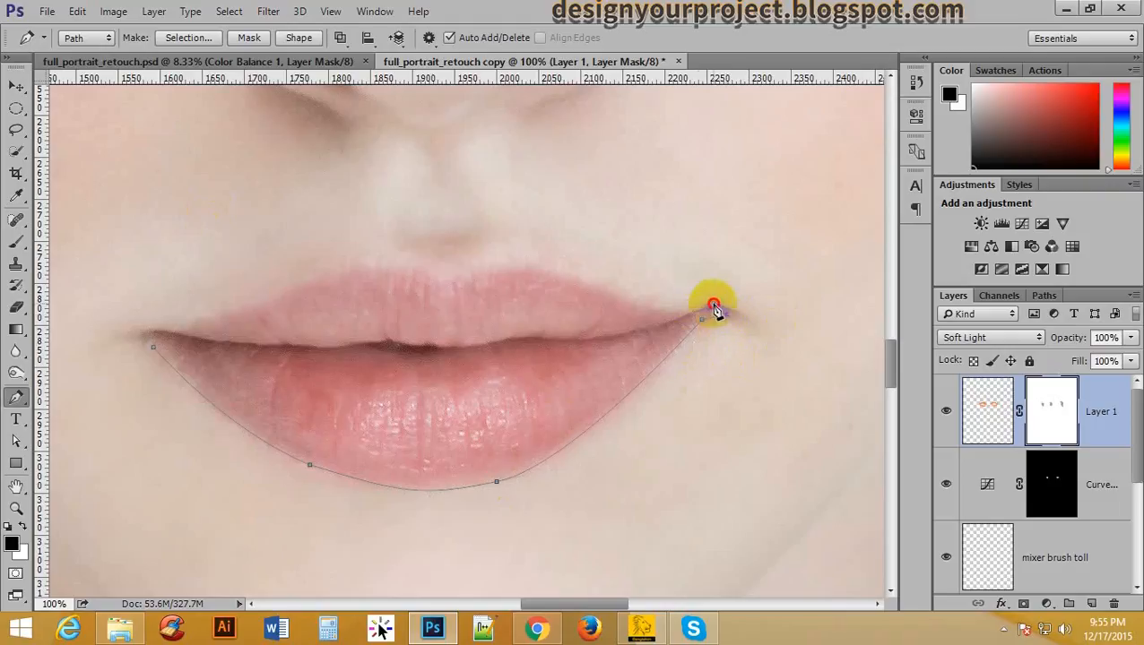
{"action": "left_click", "coordinate": [714, 307]}
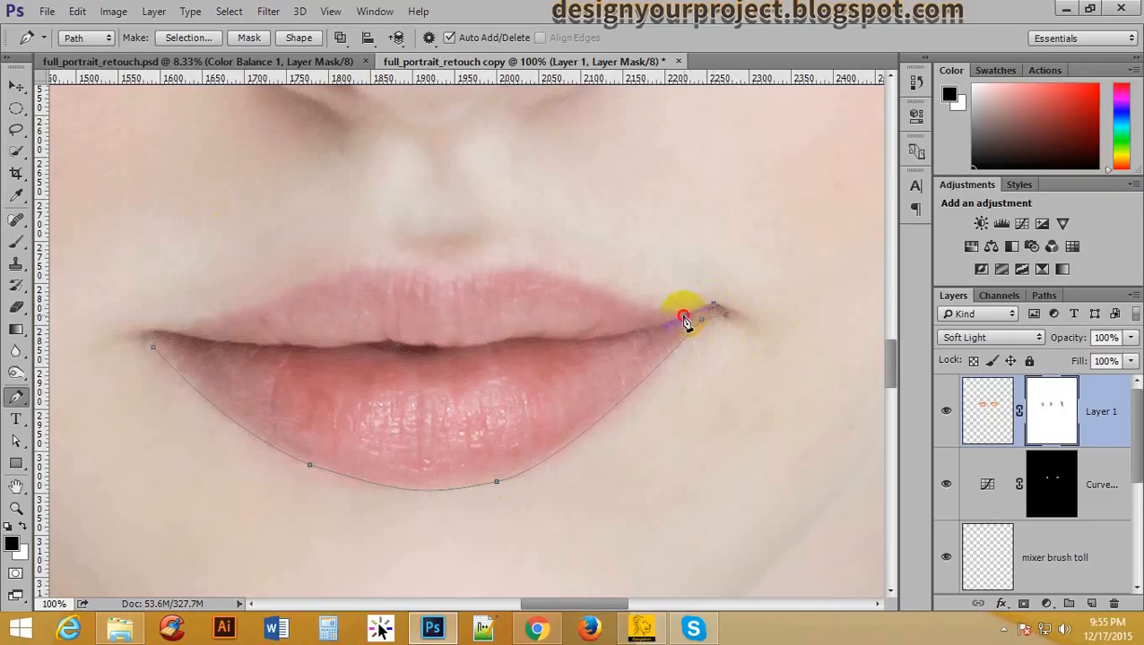
{"action": "left_click", "coordinate": [682, 319]}
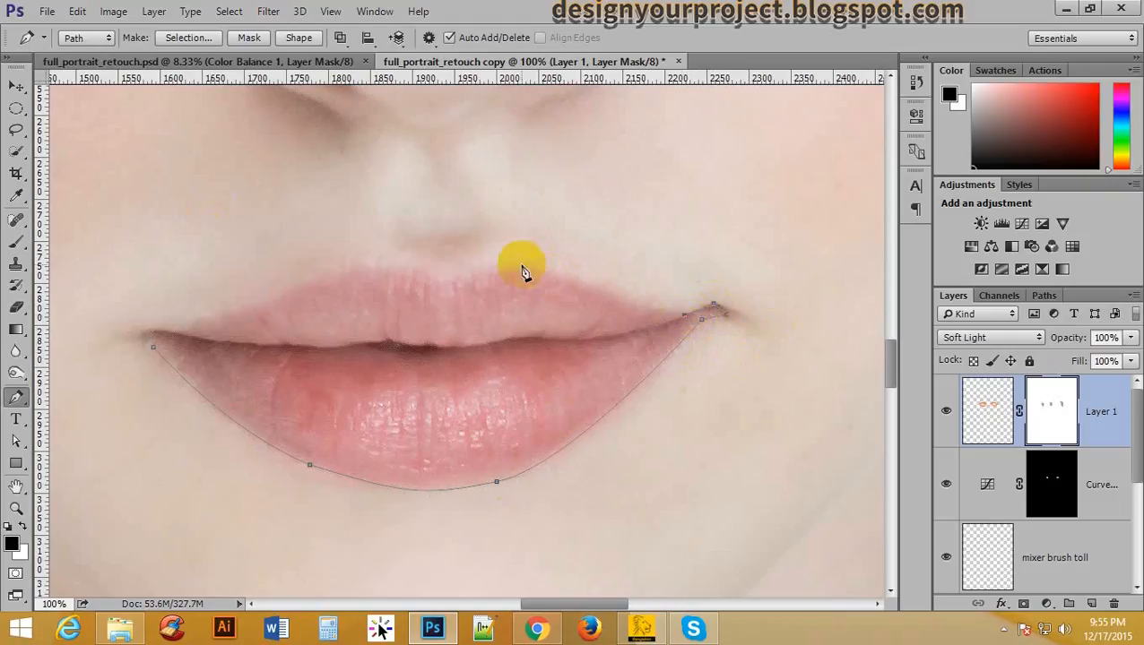
{"action": "left_click_drag", "start_coordinate": [522, 262], "coordinate": [493, 241]}
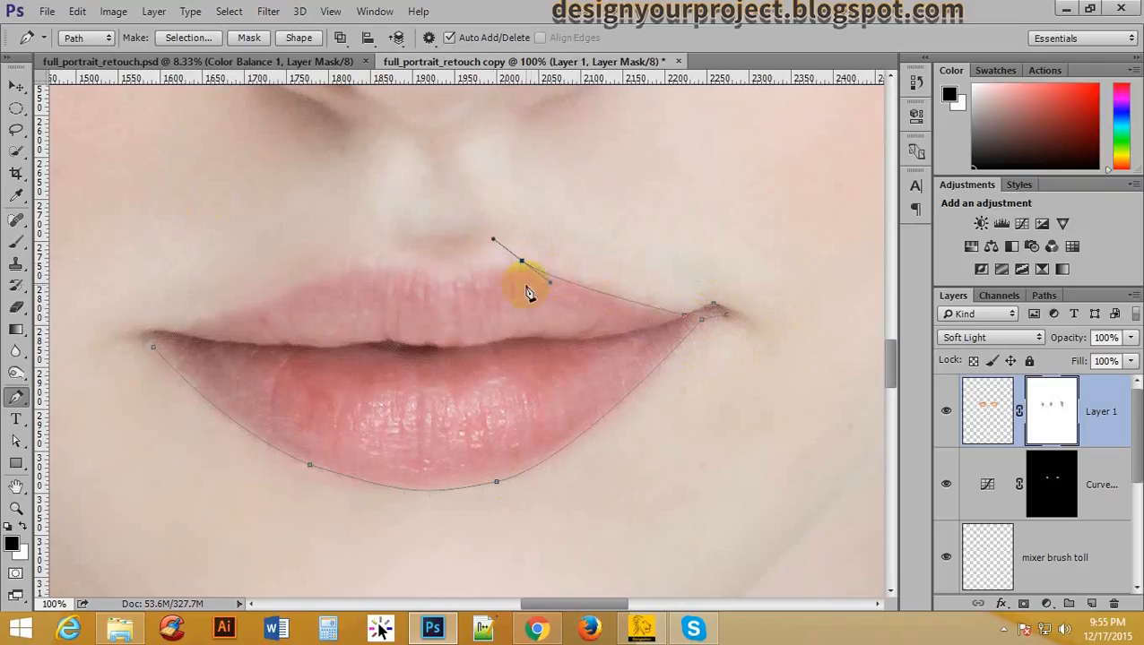
{"action": "key", "text": "ctrl+z"}
{"action": "left_click", "coordinate": [597, 282]}
{"action": "left_click_drag", "start_coordinate": [584, 282], "coordinate": [555, 269]}
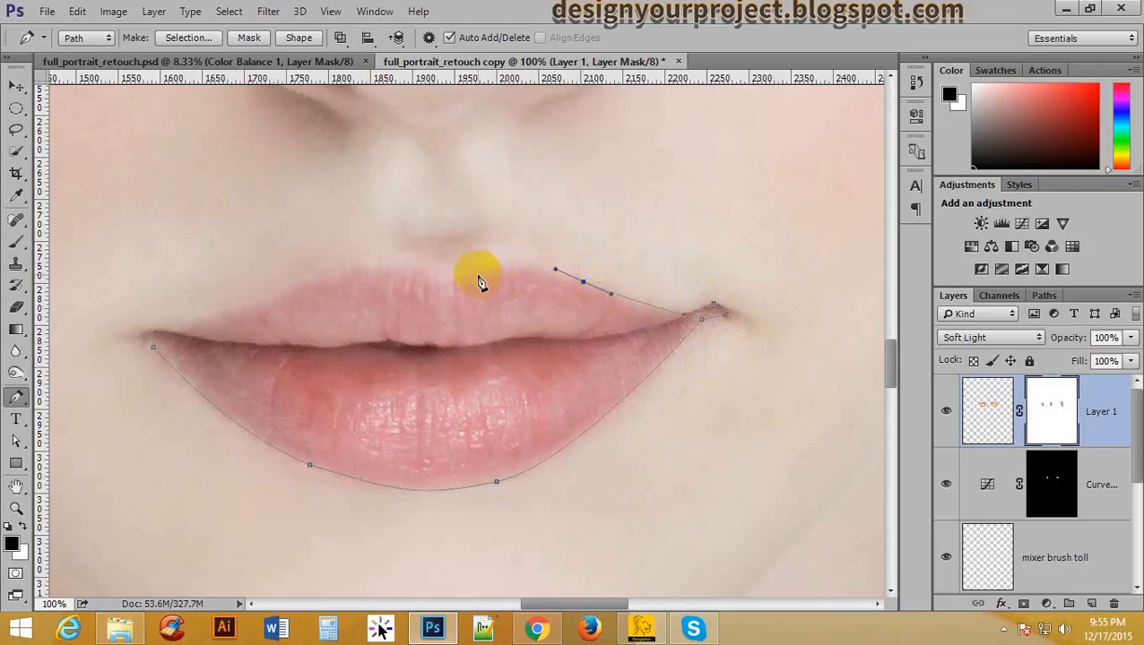
{"action": "left_click", "coordinate": [516, 266]}
{"action": "left_click", "coordinate": [454, 284]}
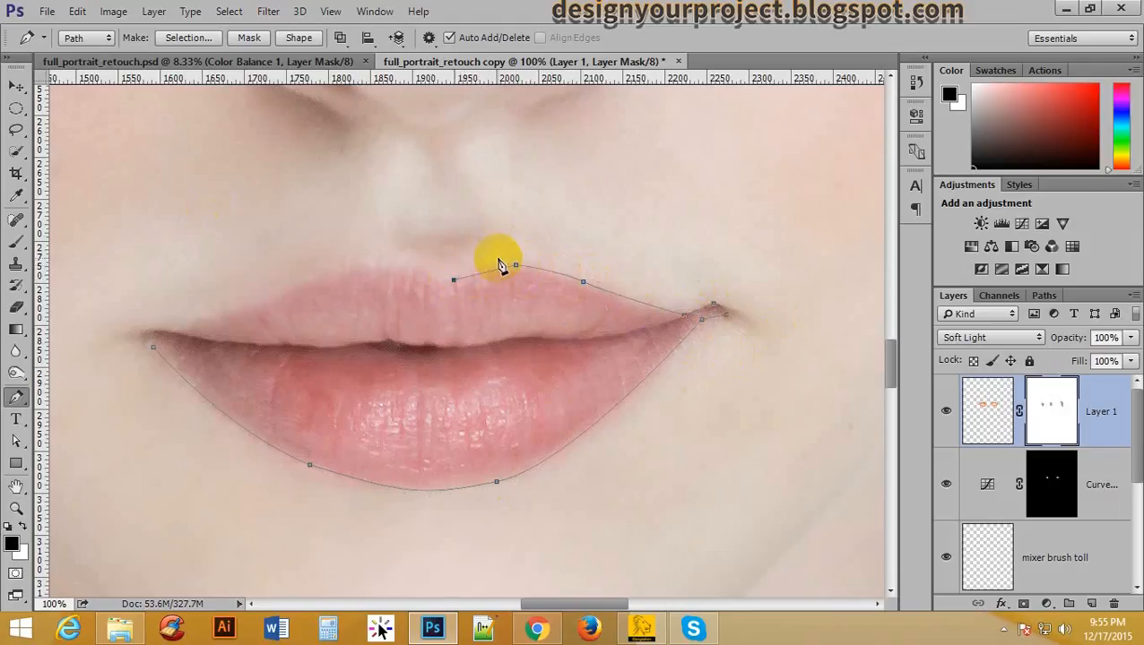
{"action": "left_click", "coordinate": [389, 269]}
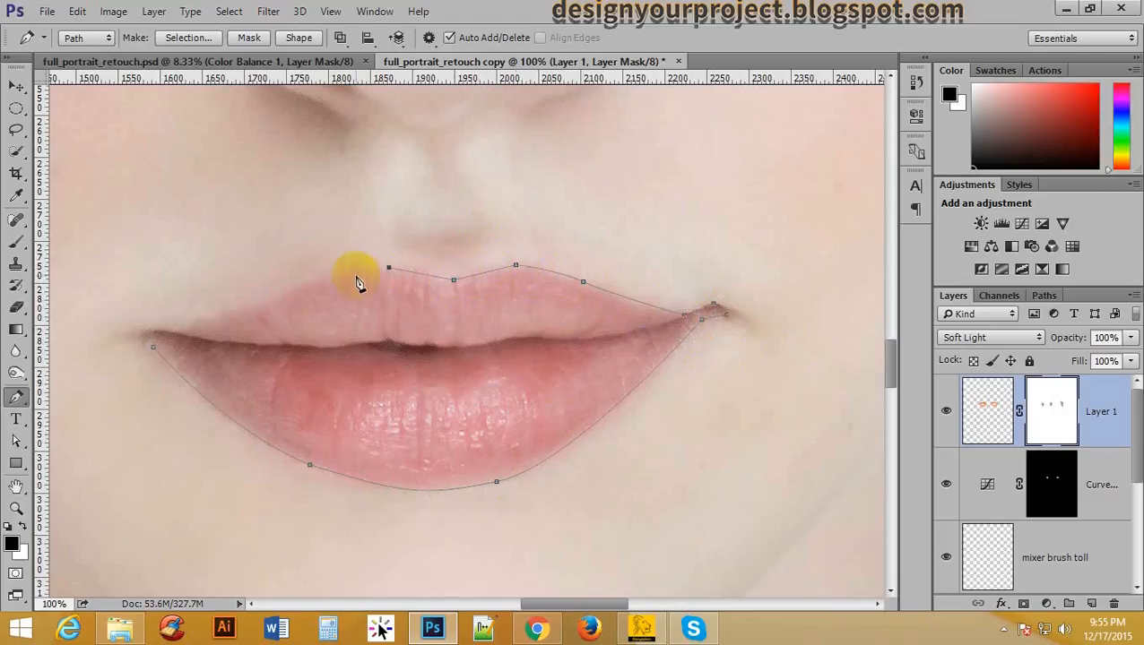
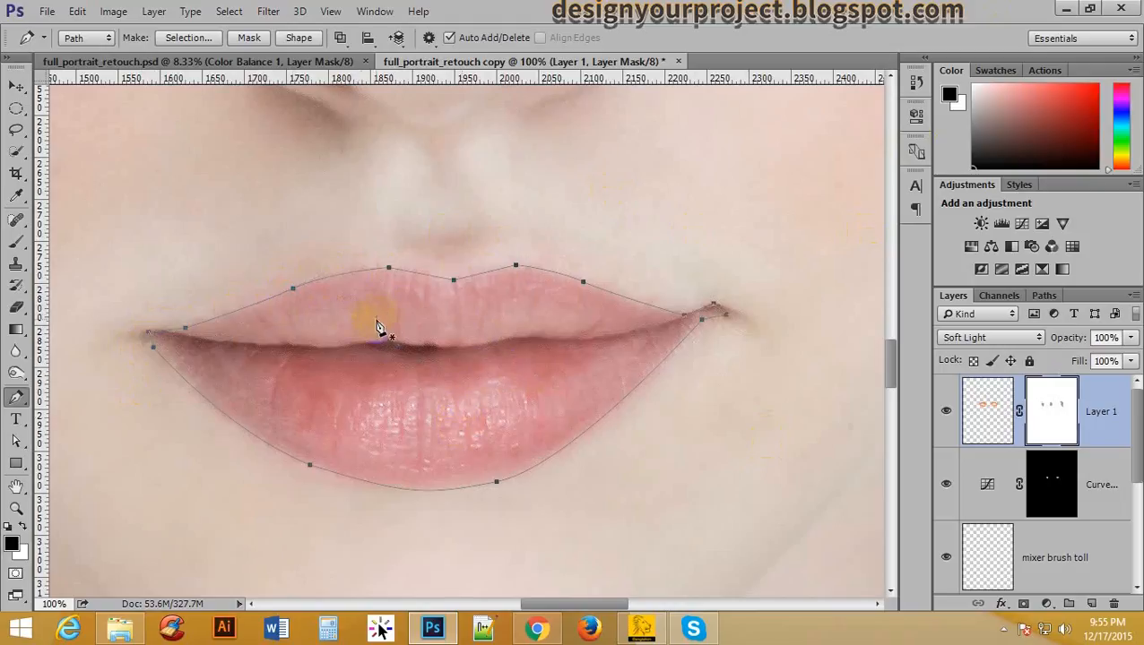
- Convert the lip path into a new anti-aliased selection with a feather radius of 4 pixels
{"action": "scroll", "coordinate": [395, 314], "scroll_direction": "down", "scroll_amount": 2}
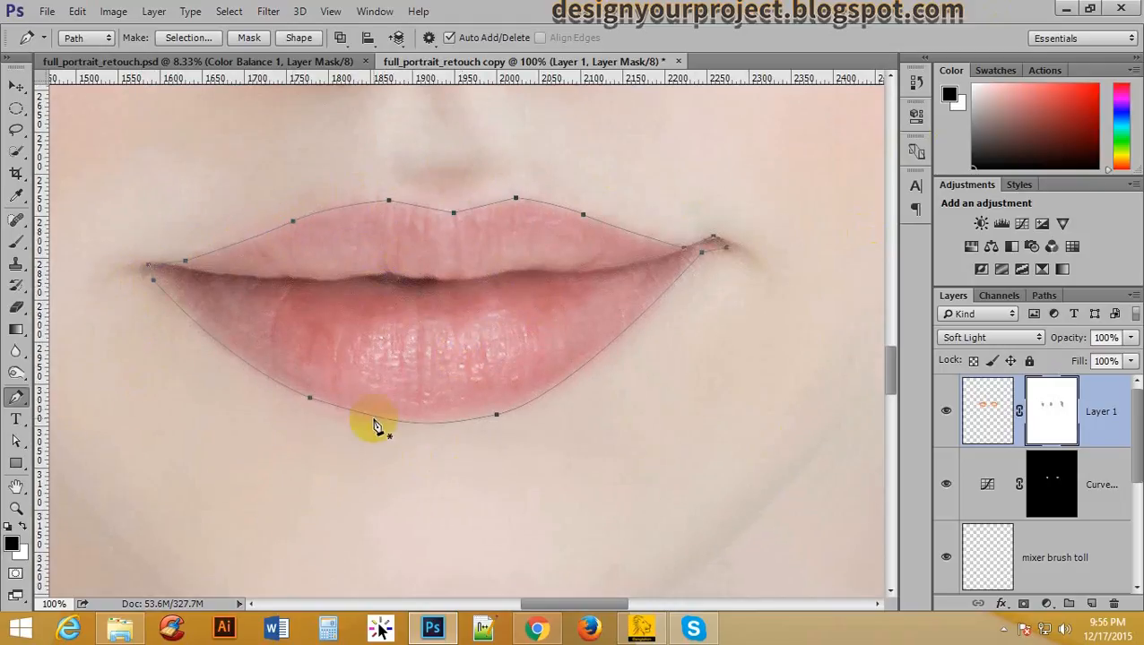
{"action": "right_click", "coordinate": [384, 229]}
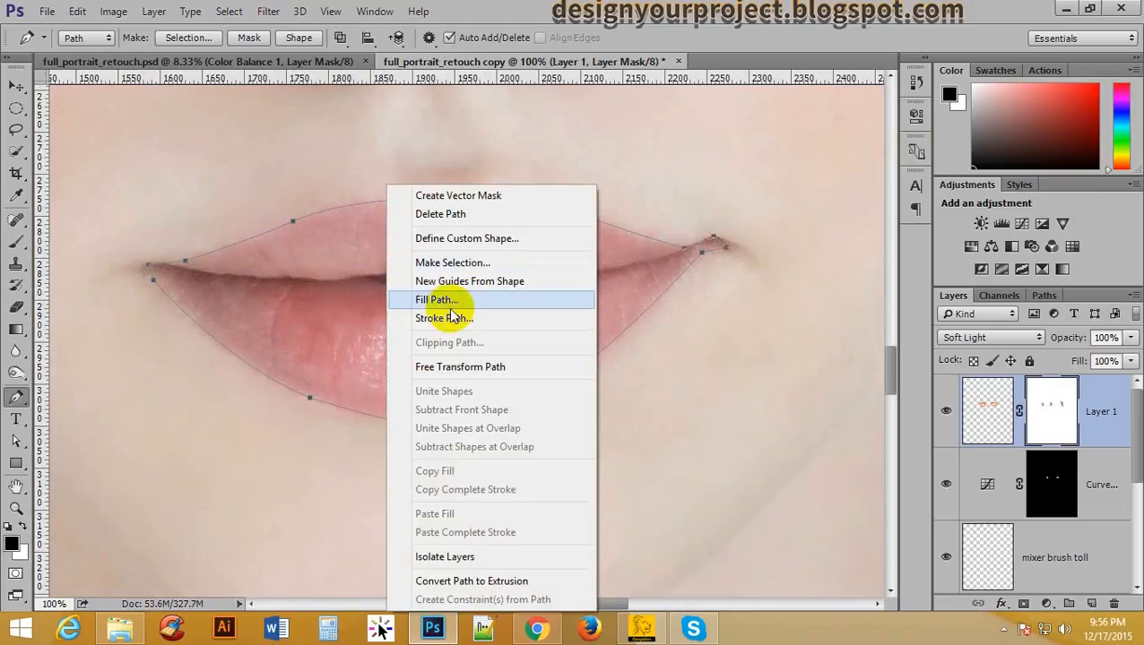
{"action": "left_click", "coordinate": [500, 271]}
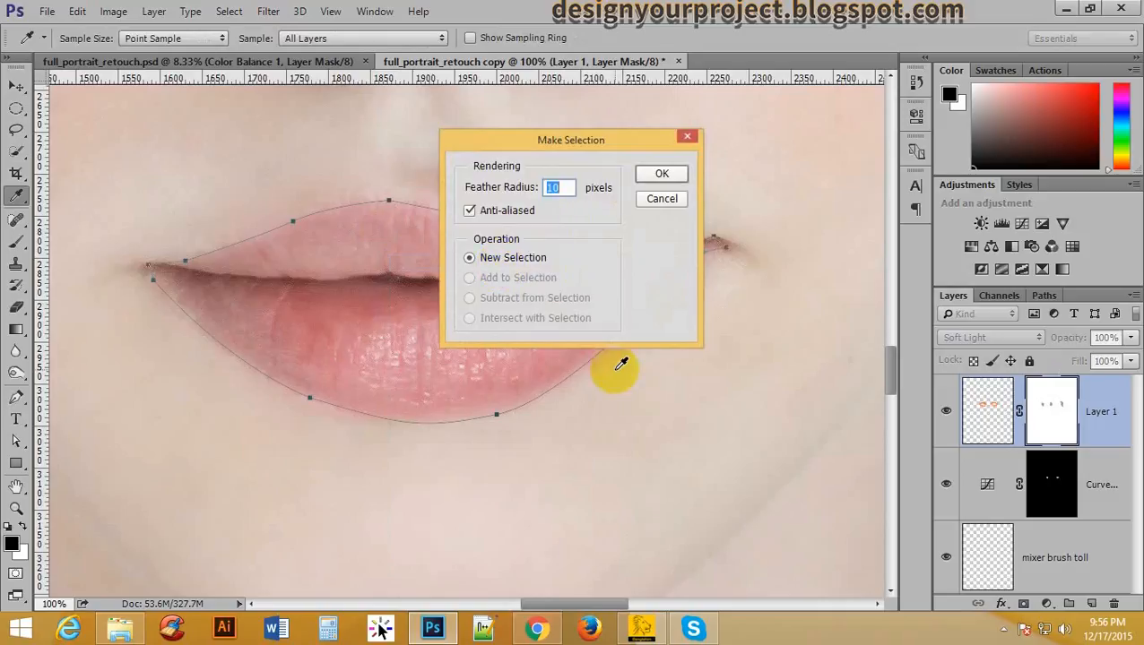
{"action": "left_click", "coordinate": [664, 174]}
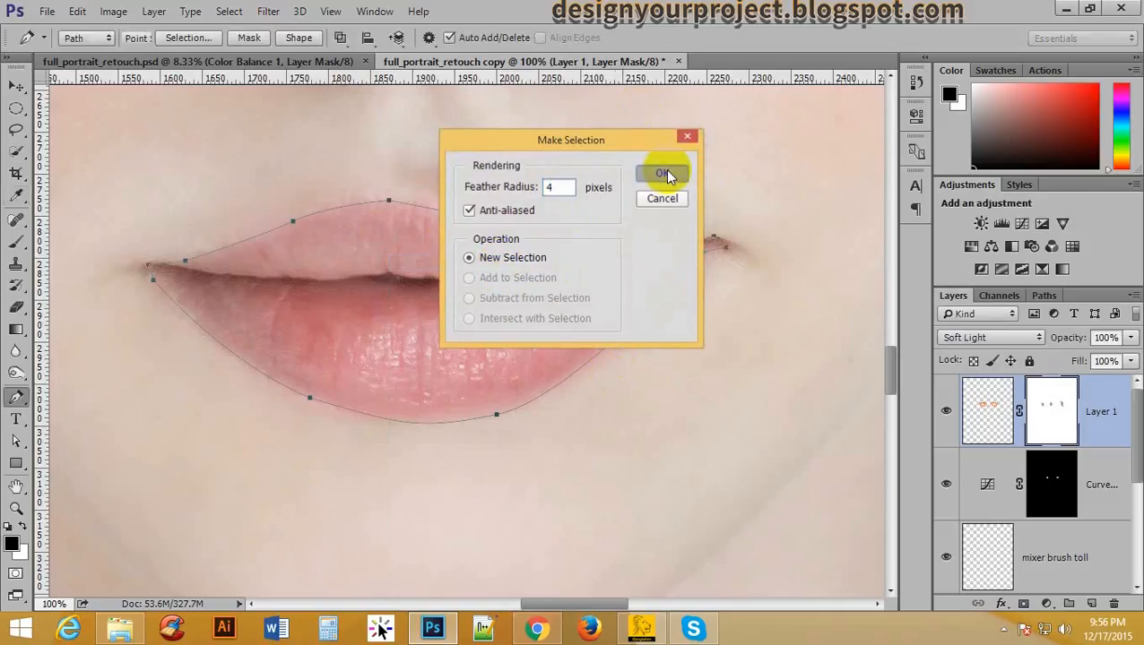
{"action": "scroll", "coordinate": [557, 273], "scroll_direction": "down", "scroll_amount": 1}
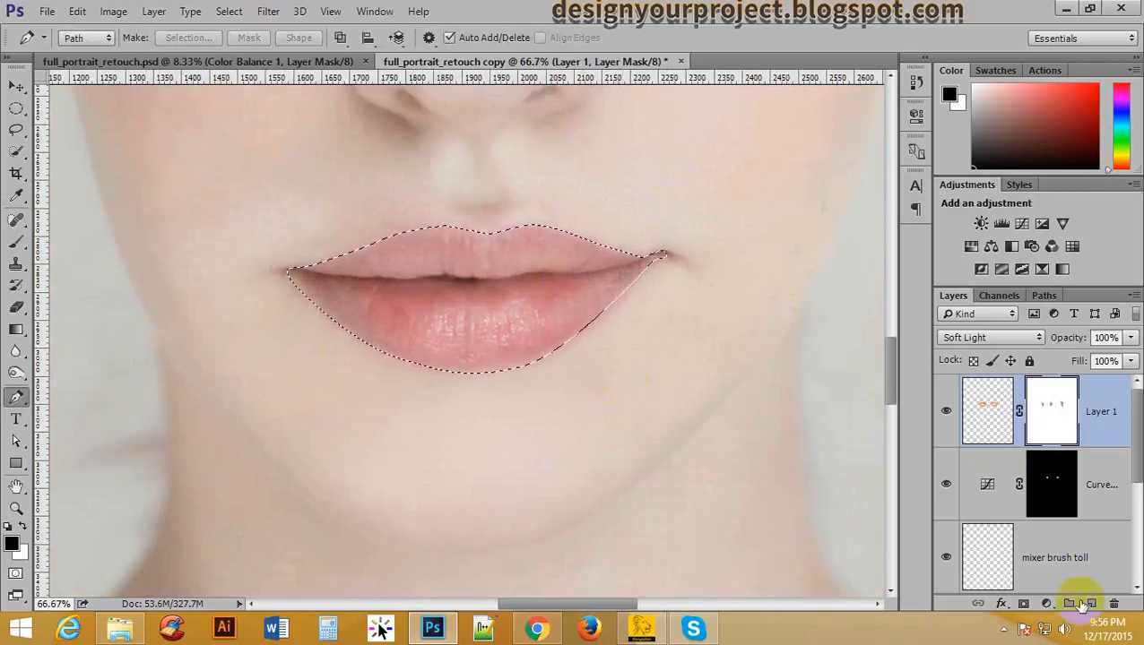
{"action": "left_click", "coordinate": [1046, 603]}
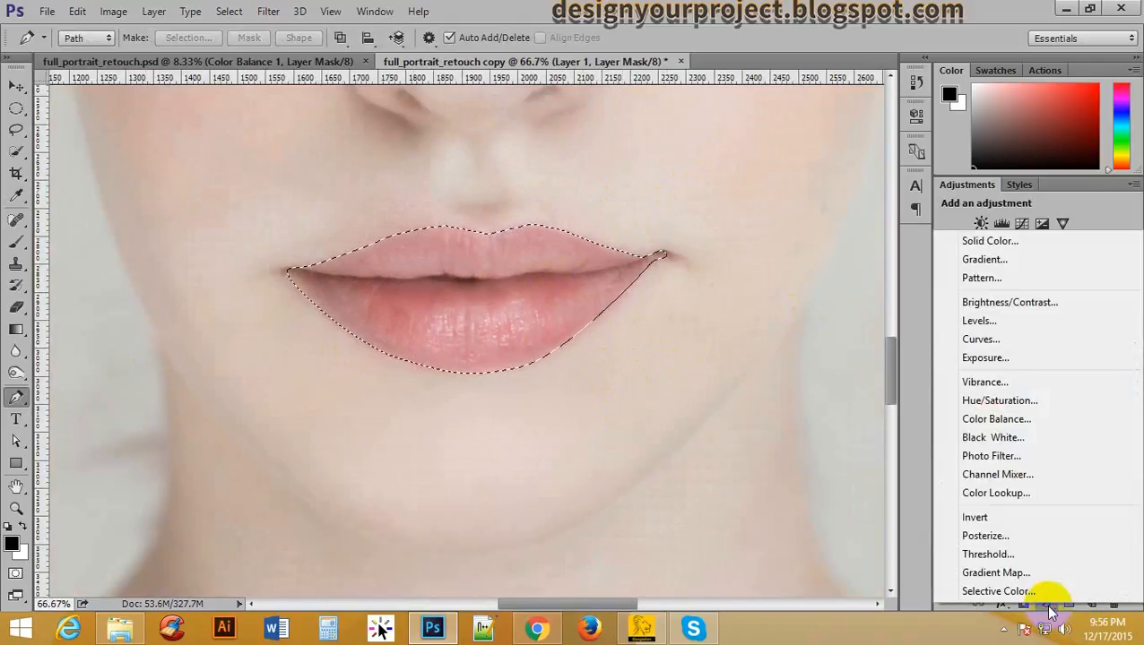
{"action": "left_click", "coordinate": [1026, 344]}
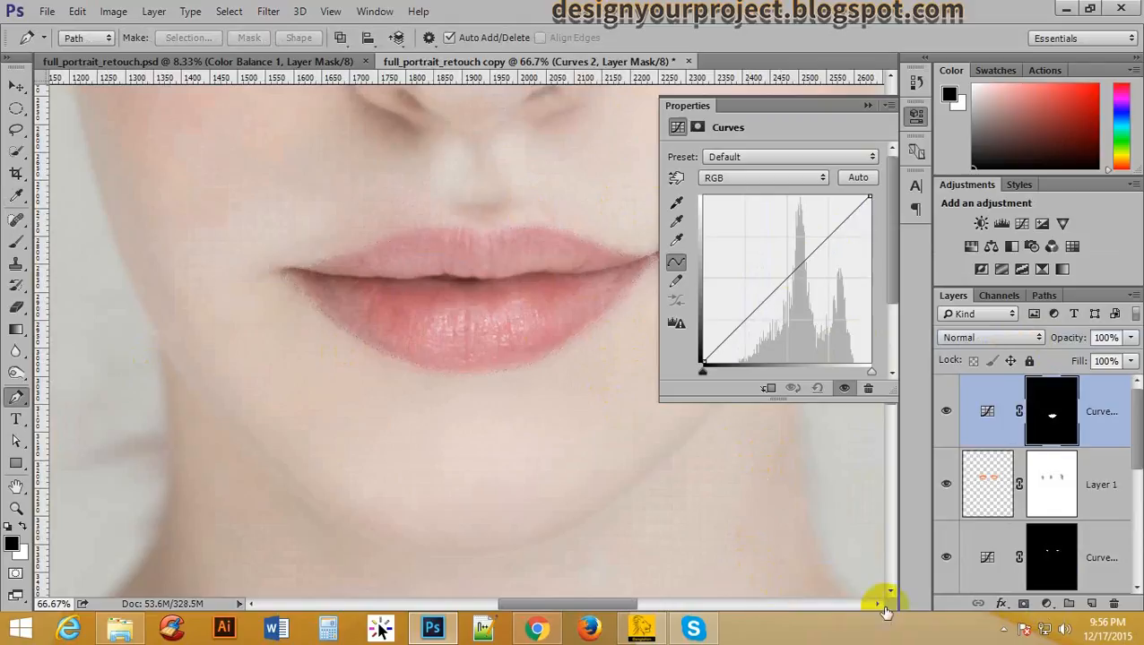
{"action": "left_click", "coordinate": [729, 179]}
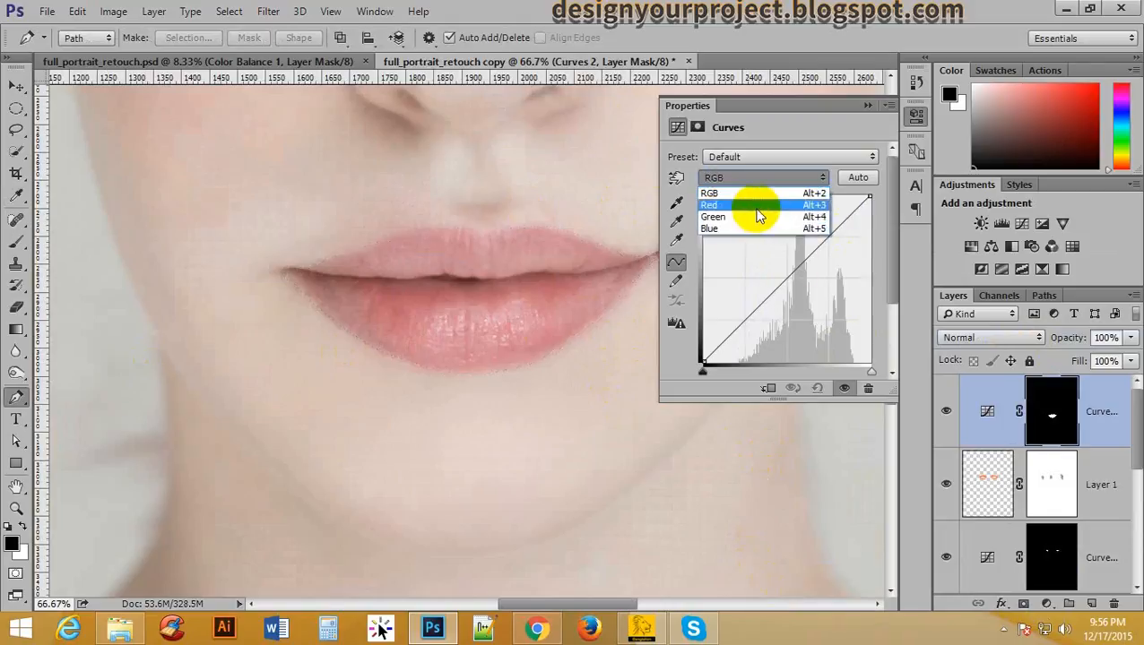
{"action": "left_click", "coordinate": [758, 210]}
{"action": "left_click_drag", "start_coordinate": [785, 275], "coordinate": [764, 262]}
{"action": "left_click", "coordinate": [536, 248]}
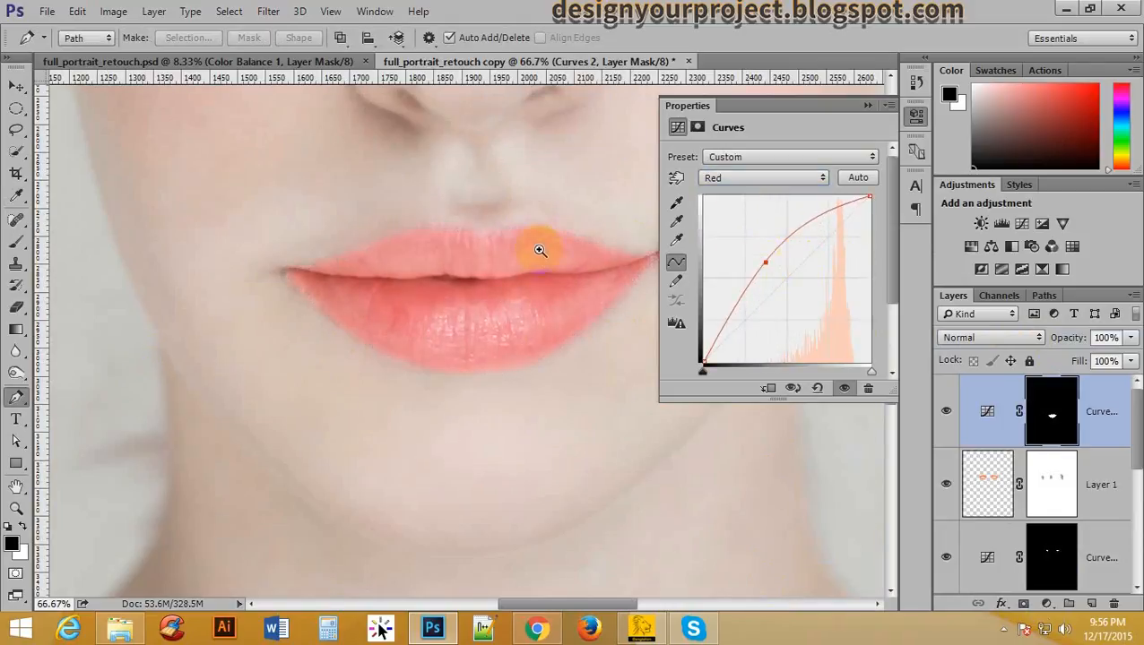
{"action": "left_click", "coordinate": [546, 250]}
{"action": "left_click", "coordinate": [551, 248], "text": "alt"}
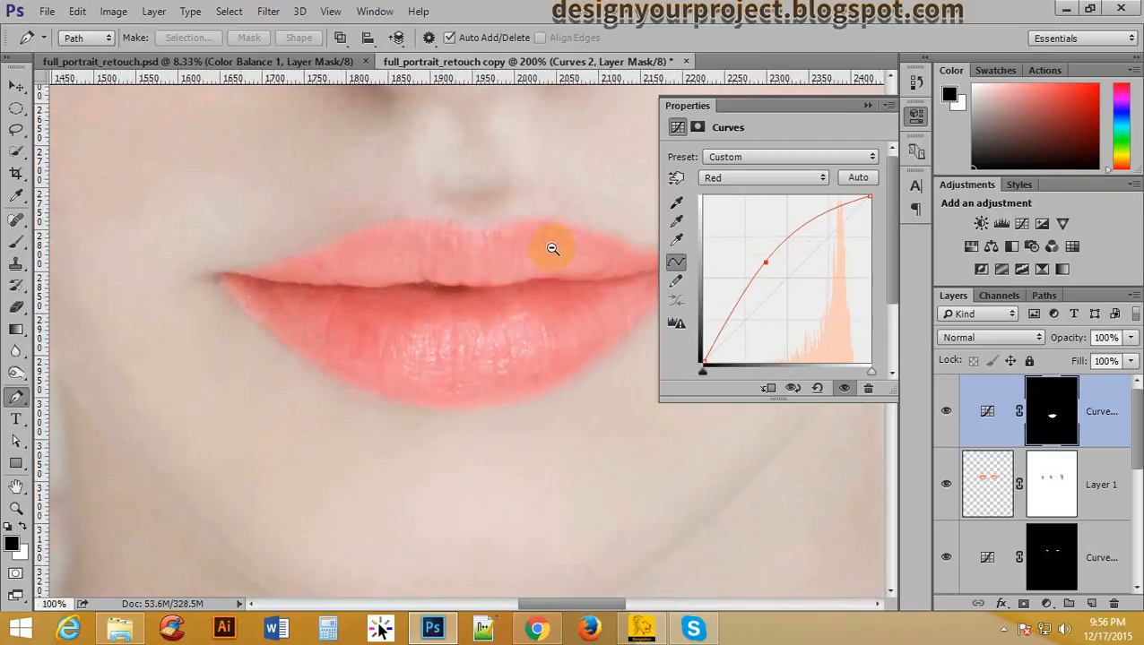
{"action": "left_click", "coordinate": [548, 248], "text": "alt"}
{"action": "left_click", "coordinate": [867, 105]}
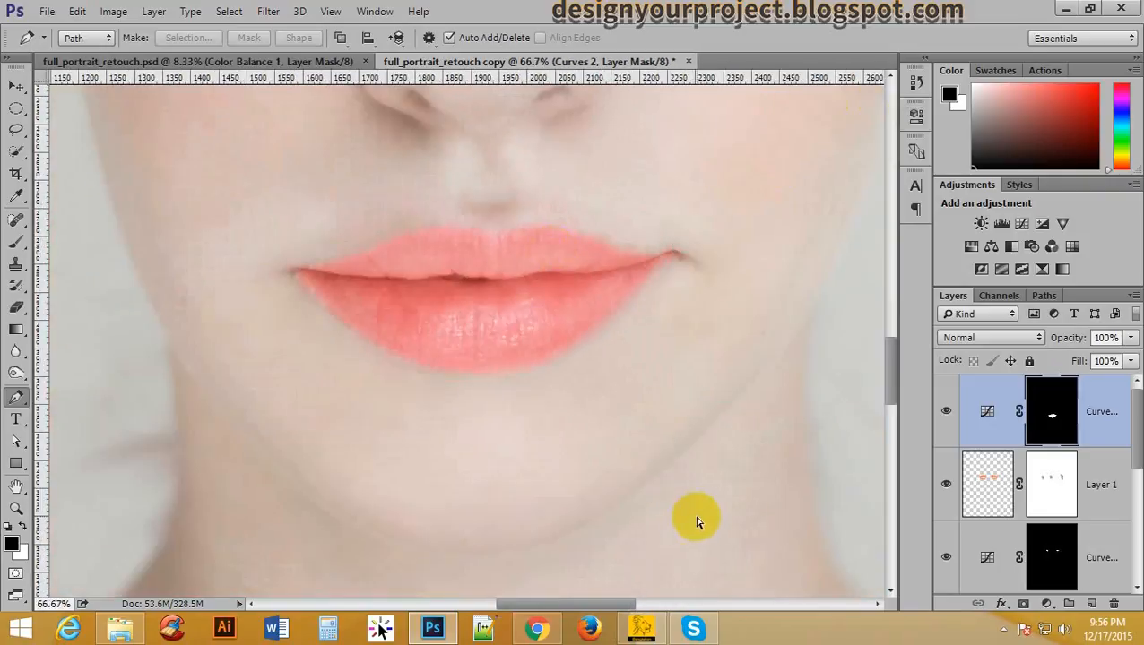
{"action": "key", "text": "ctrl+z"}
{"action": "key", "text": "ctrl+alt+z"}
{"action": "key", "text": "ctrl+alt+z"}
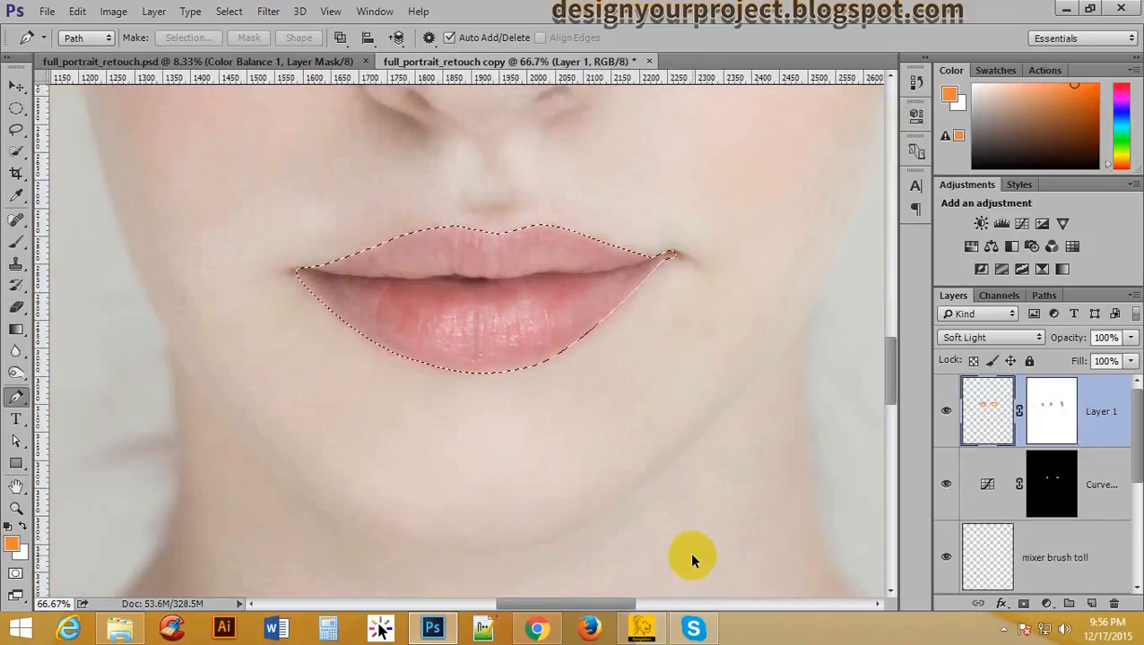
- Convert the lip path into a new anti-aliased selection with a feather radius of 0 pixels
{"action": "right_click", "coordinate": [464, 278]}
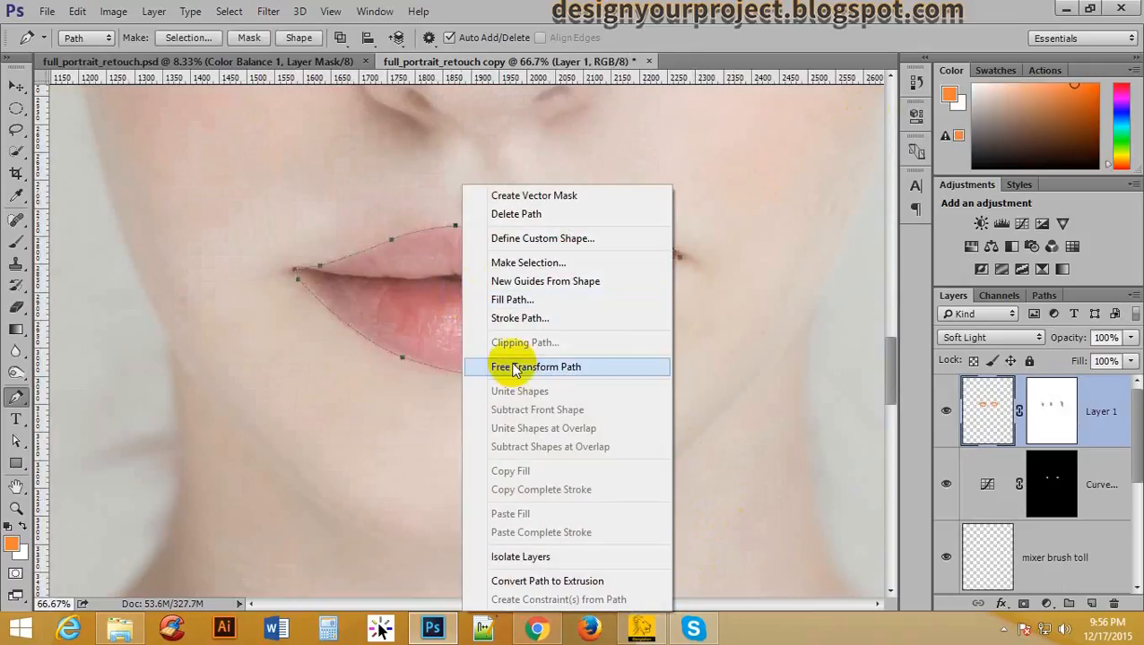
{"action": "left_click", "coordinate": [581, 265]}
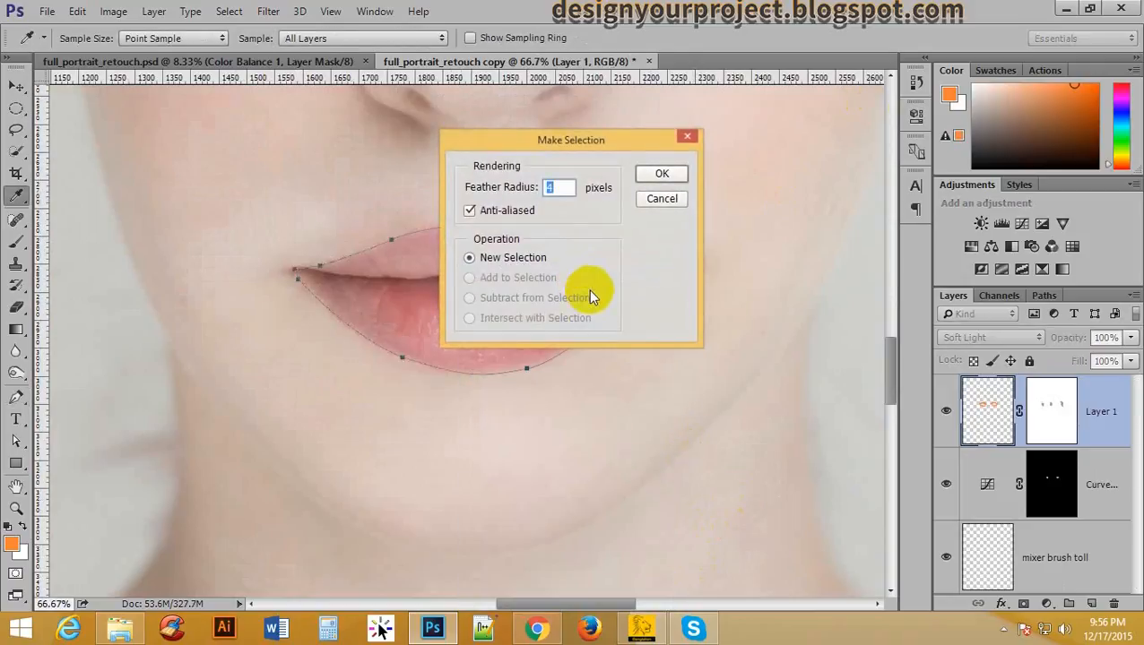
{"action": "type", "text": "0"}
{"action": "left_click", "coordinate": [662, 173]}
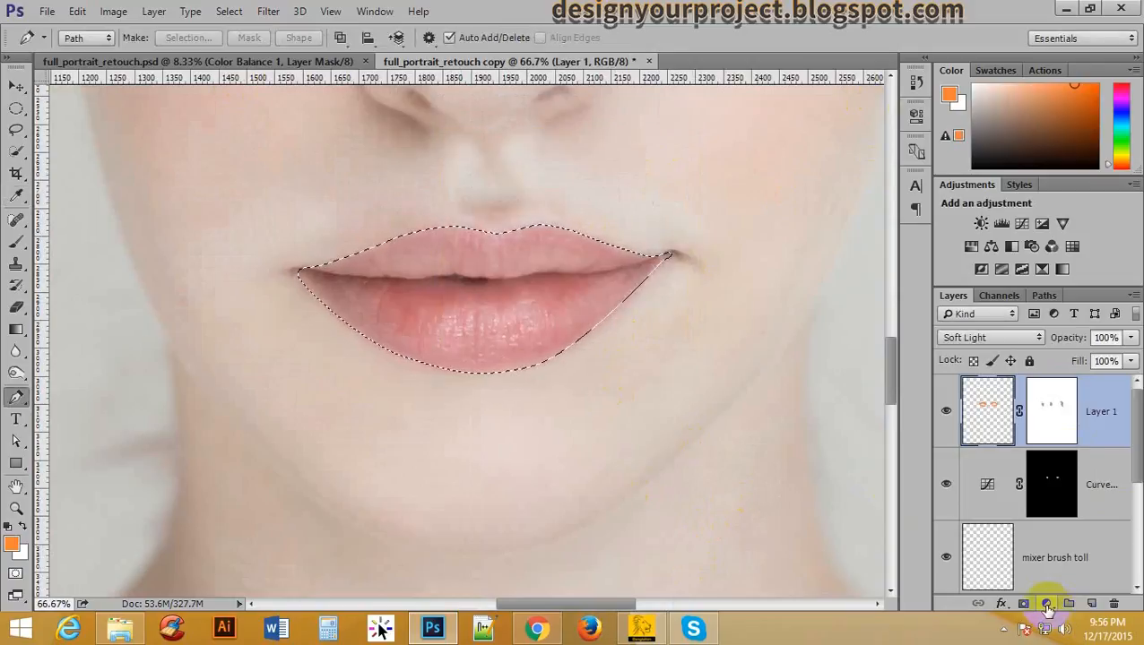
- Add a Curves adjustment layer masked to the lips and raise the midtones of its Red channel
{"action": "left_click", "coordinate": [1047, 605]}
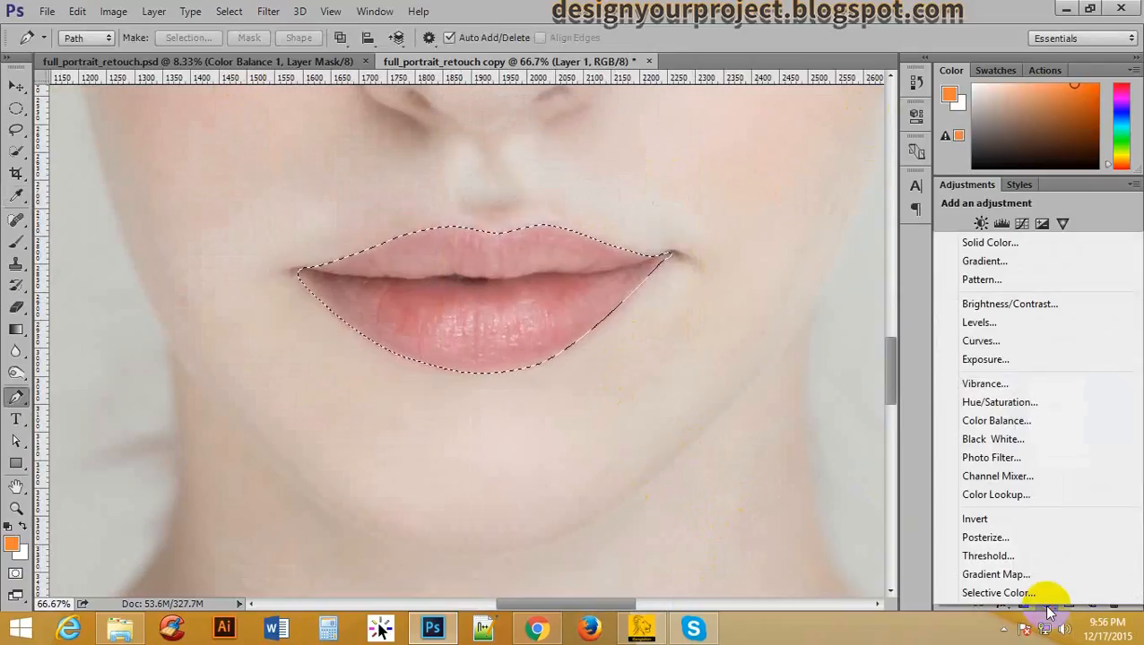
{"action": "left_click", "coordinate": [1009, 341]}
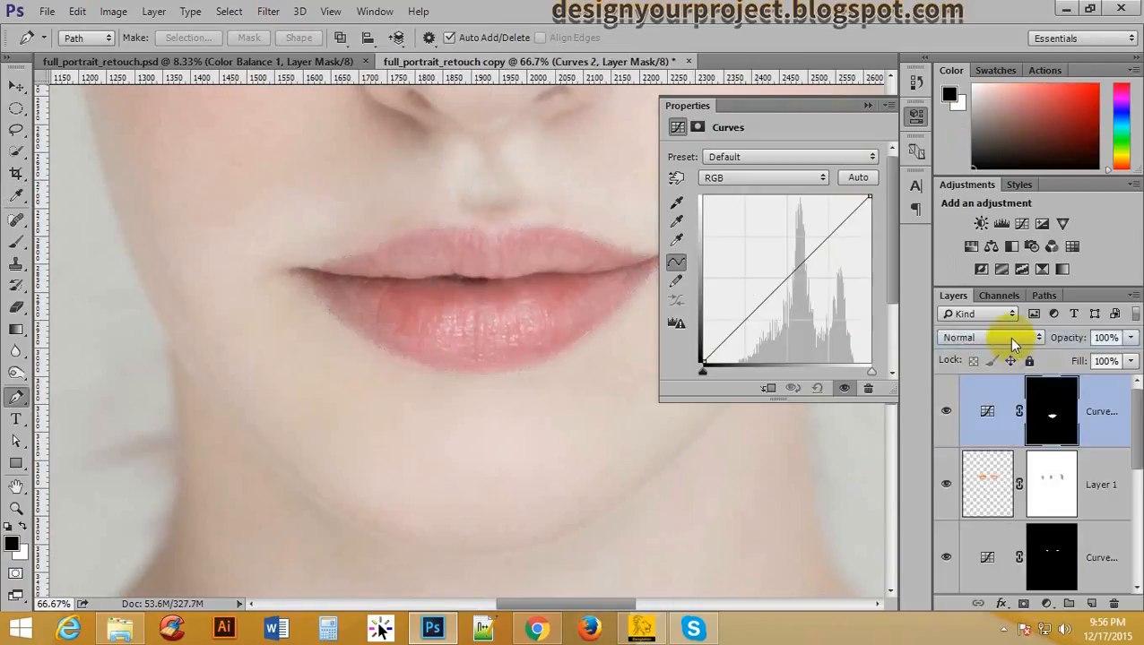
{"action": "left_click", "coordinate": [736, 185]}
{"action": "left_click", "coordinate": [758, 207]}
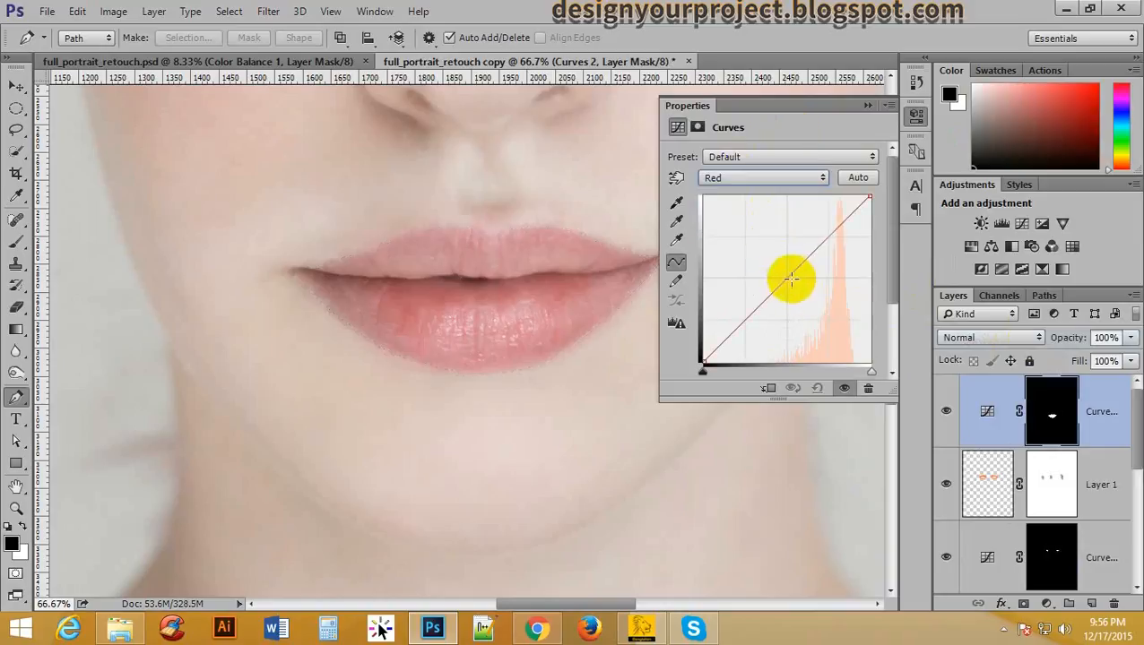
{"action": "left_click_drag", "start_coordinate": [784, 279], "coordinate": [757, 259]}
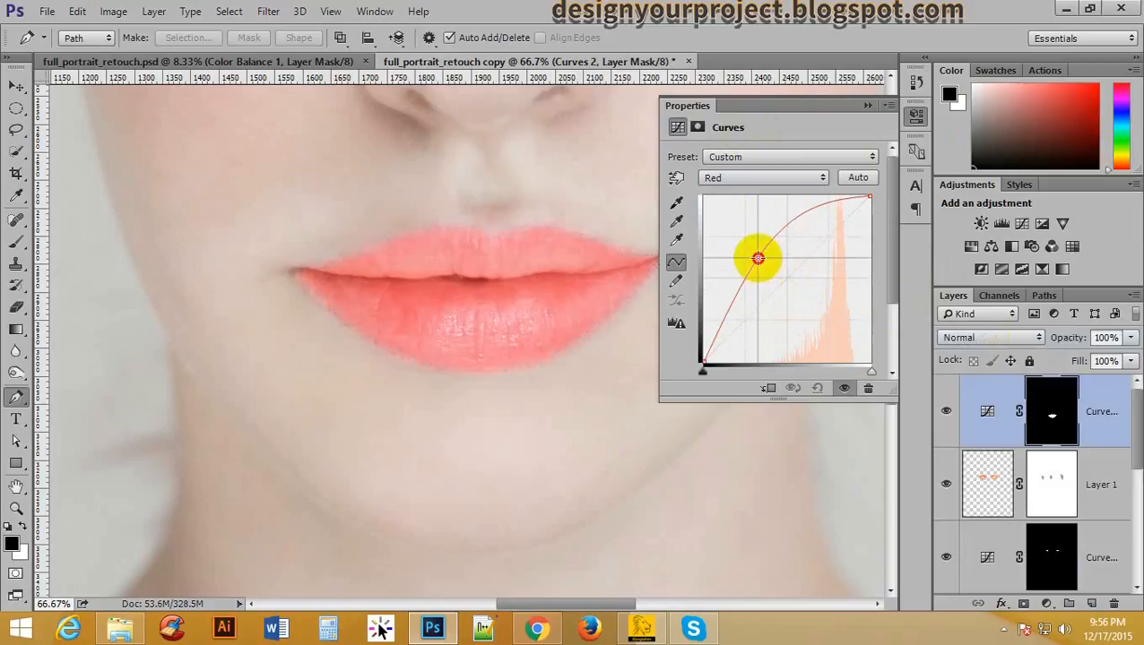
- Lower the Green channel's midtones and raise the Blue channel's midtones in the lip Curves adjustment to turn the lips pink
{"action": "left_click", "coordinate": [750, 184]}
{"action": "left_click", "coordinate": [756, 217]}
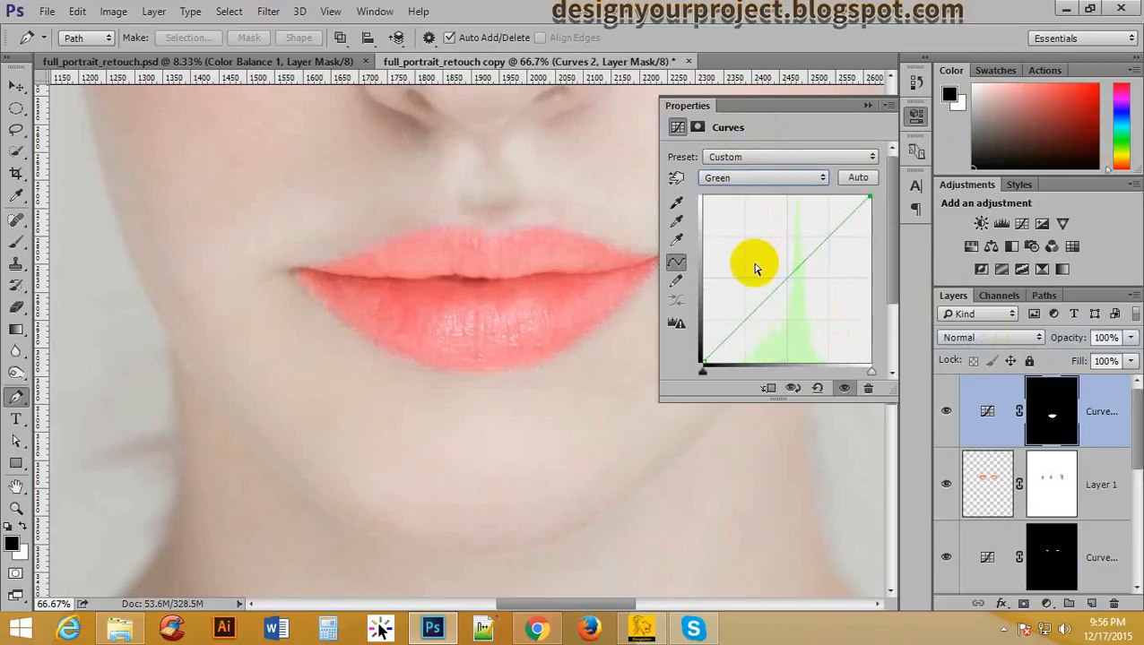
{"action": "mouse_move", "coordinate": [779, 282]}
{"action": "left_mouse_down"}
{"action": "mouse_move", "coordinate": [767, 274]}
{"action": "mouse_move", "coordinate": [789, 297]}
{"action": "left_mouse_up"}
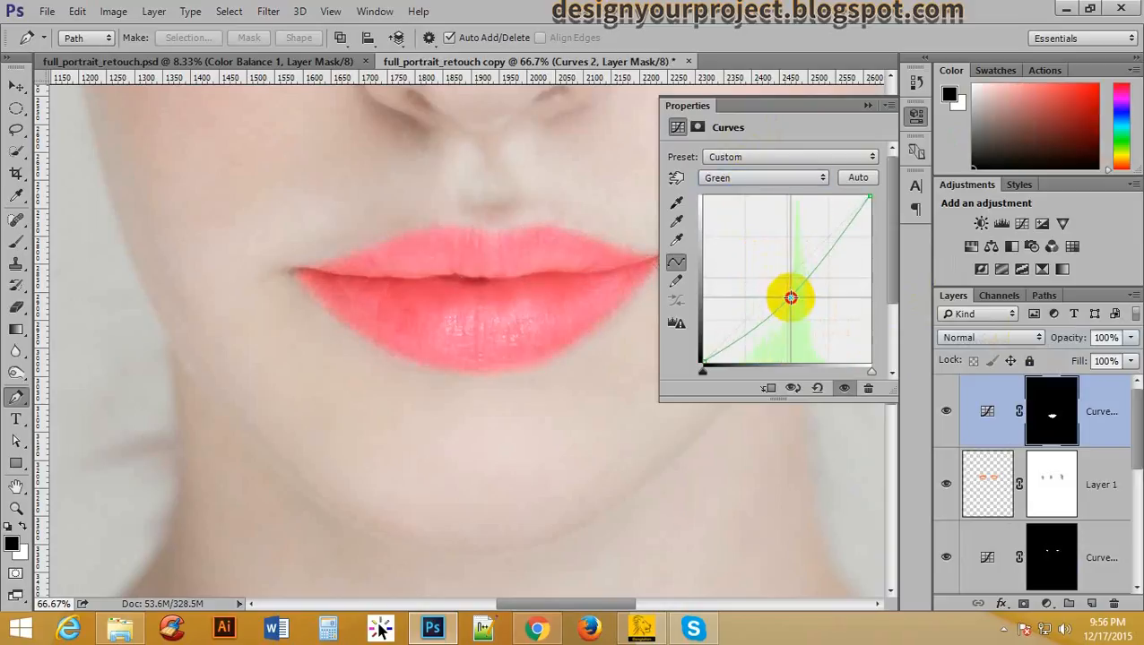
{"action": "left_click", "coordinate": [740, 180]}
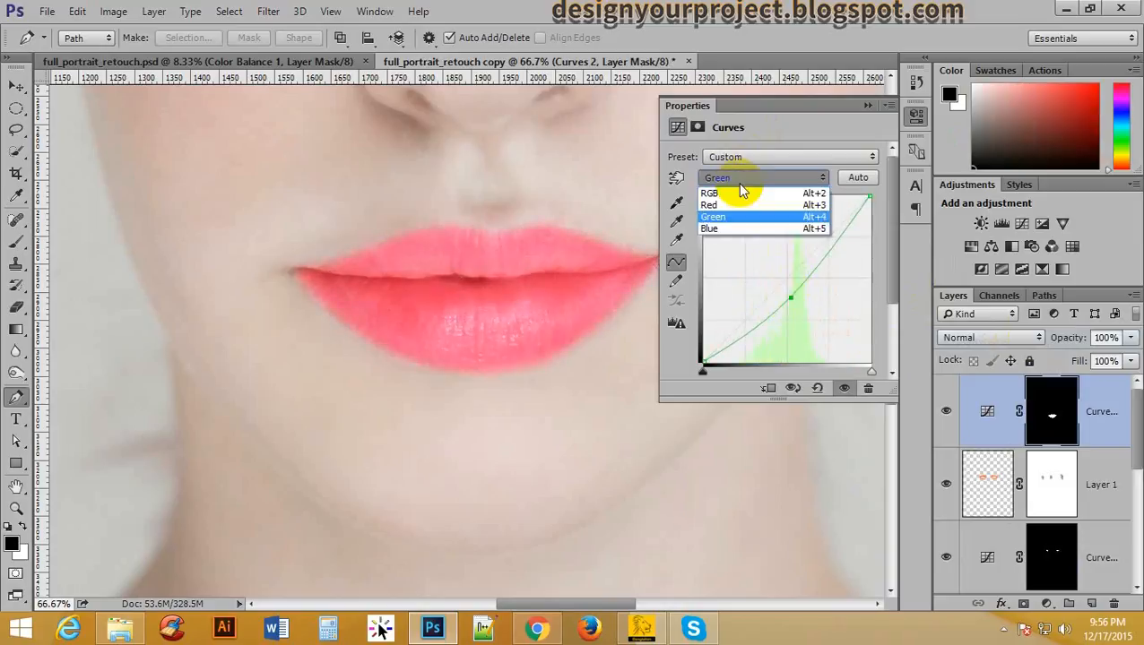
{"action": "left_click", "coordinate": [738, 229]}
{"action": "left_click_drag", "start_coordinate": [779, 287], "coordinate": [768, 267]}
{"action": "left_click", "coordinate": [868, 105]}
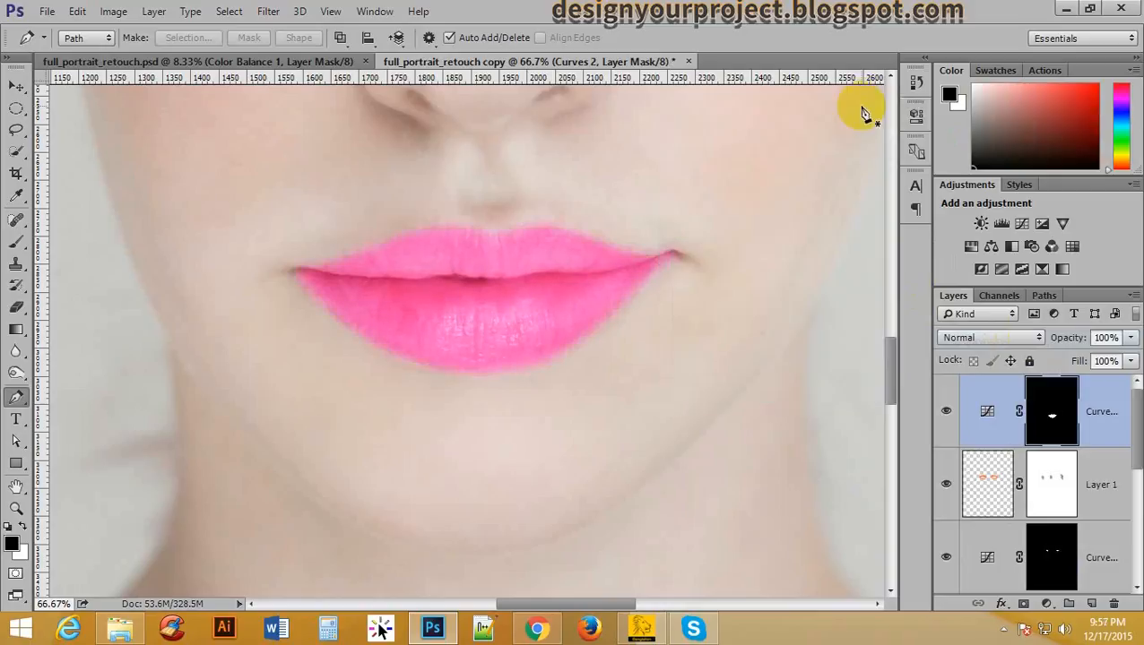
- Set the blend mode of the lip Curves layer to Soft Light
{"action": "left_click", "coordinate": [579, 268], "text": "ctrl+alt"}
{"action": "left_click", "coordinate": [580, 268], "text": "ctrl+alt"}
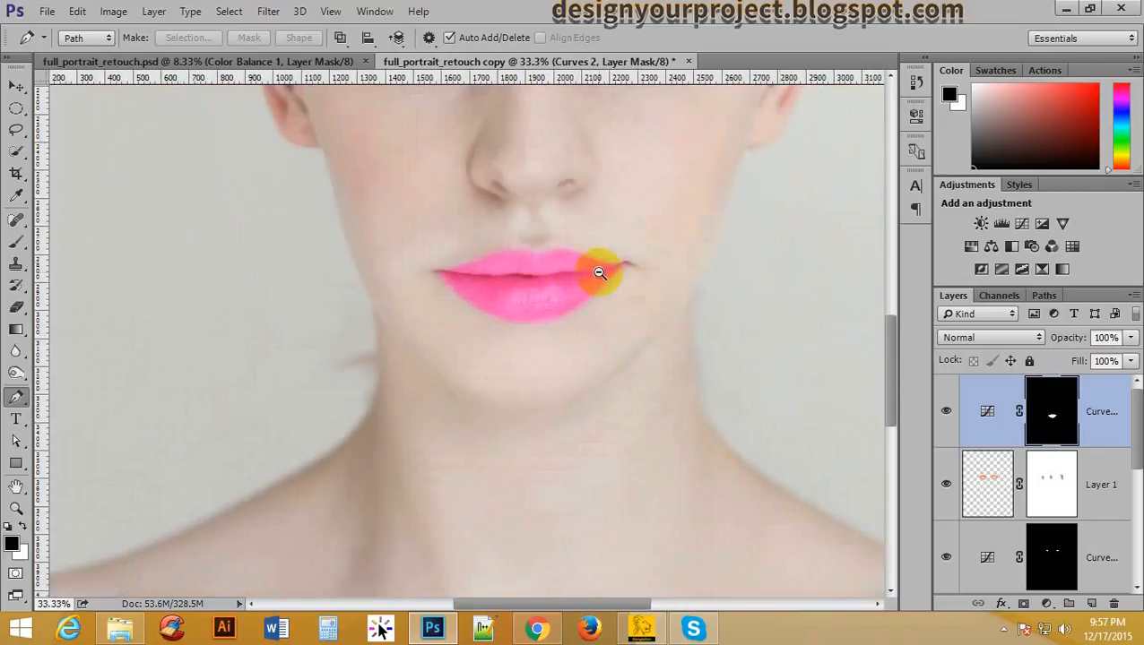
{"action": "left_click", "coordinate": [597, 270], "text": "ctrl+alt"}
{"action": "left_click", "coordinate": [605, 255], "text": "ctrl+alt"}
{"action": "left_click", "coordinate": [595, 286], "text": "ctrl"}
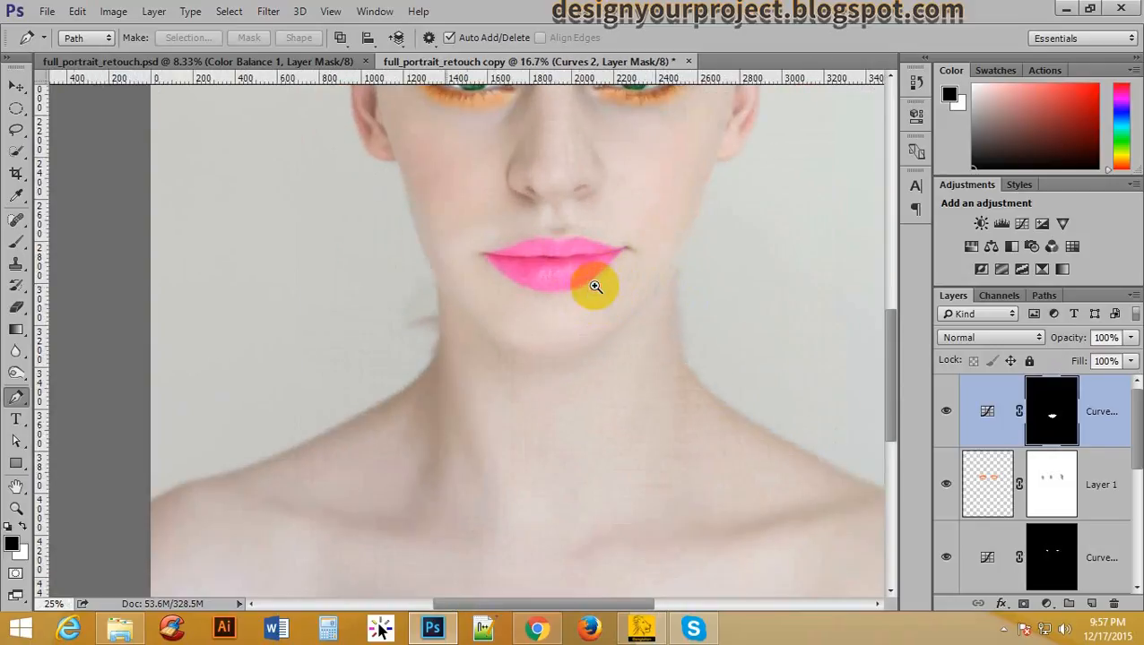
{"action": "left_click", "coordinate": [538, 292], "text": "ctrl"}
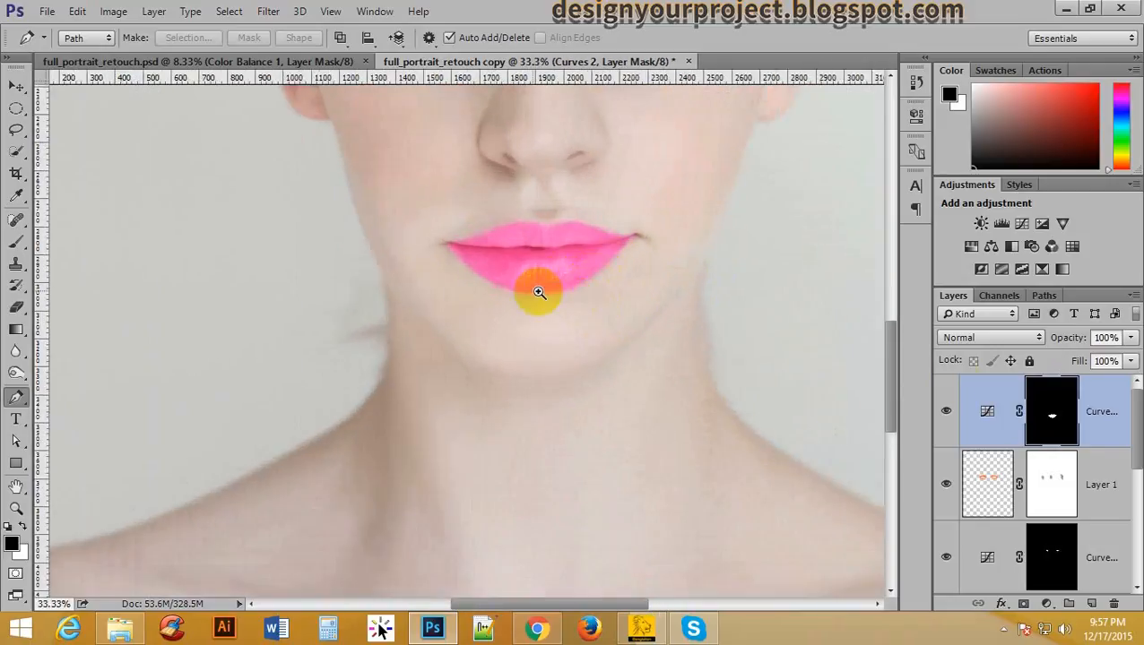
{"action": "left_click", "coordinate": [970, 337]}
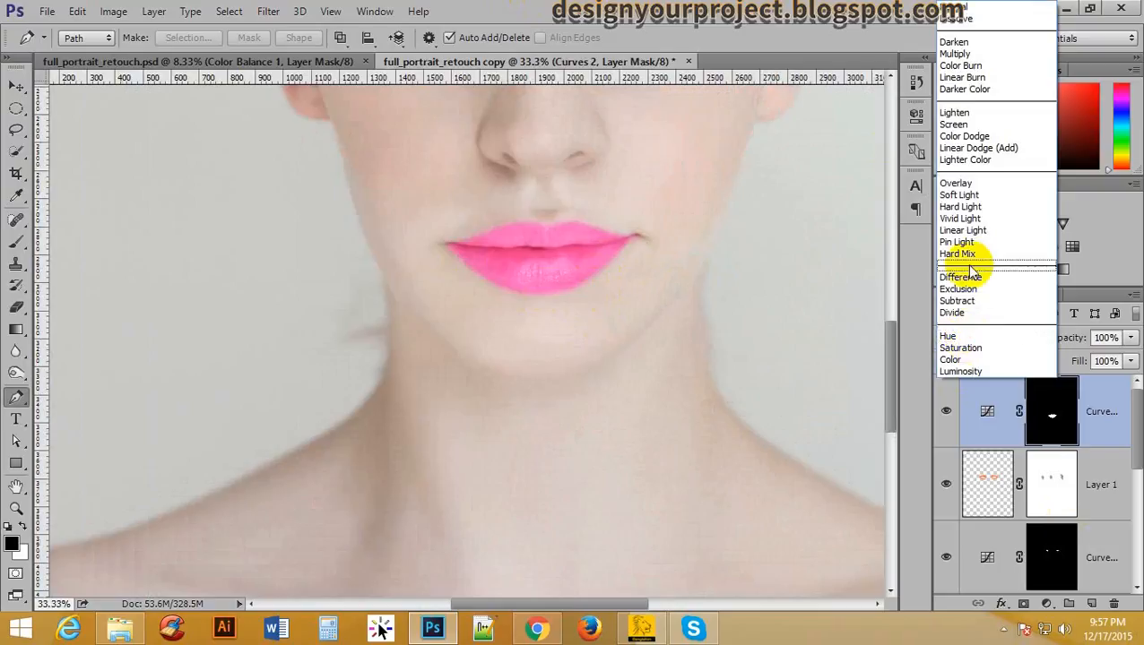
{"action": "left_click", "coordinate": [995, 195]}
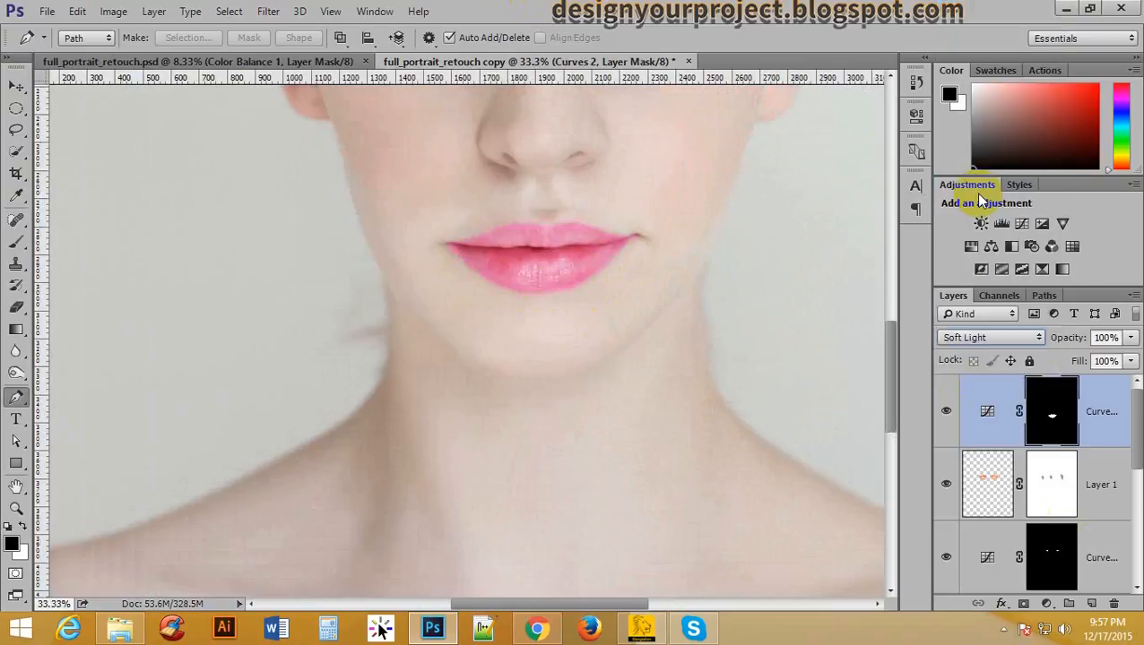
- Examine the recolored lips together with the eye makeup and facial skin at several magnifications
{"action": "left_click", "coordinate": [575, 240], "text": "ctrl"}
{"action": "left_click", "coordinate": [580, 245], "text": "ctrl"}
{"action": "left_click", "coordinate": [689, 251], "text": "alt"}
{"action": "left_click", "coordinate": [689, 252], "text": "alt"}
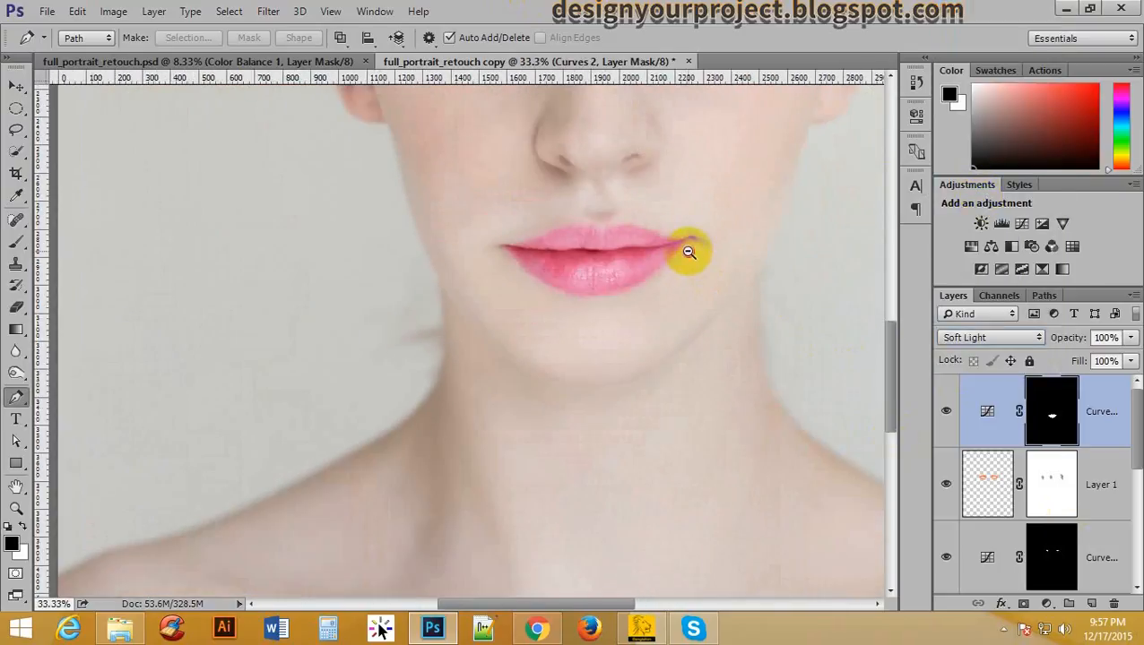
{"action": "left_click", "coordinate": [689, 252], "text": "alt"}
{"action": "left_click", "coordinate": [688, 252], "text": "alt"}
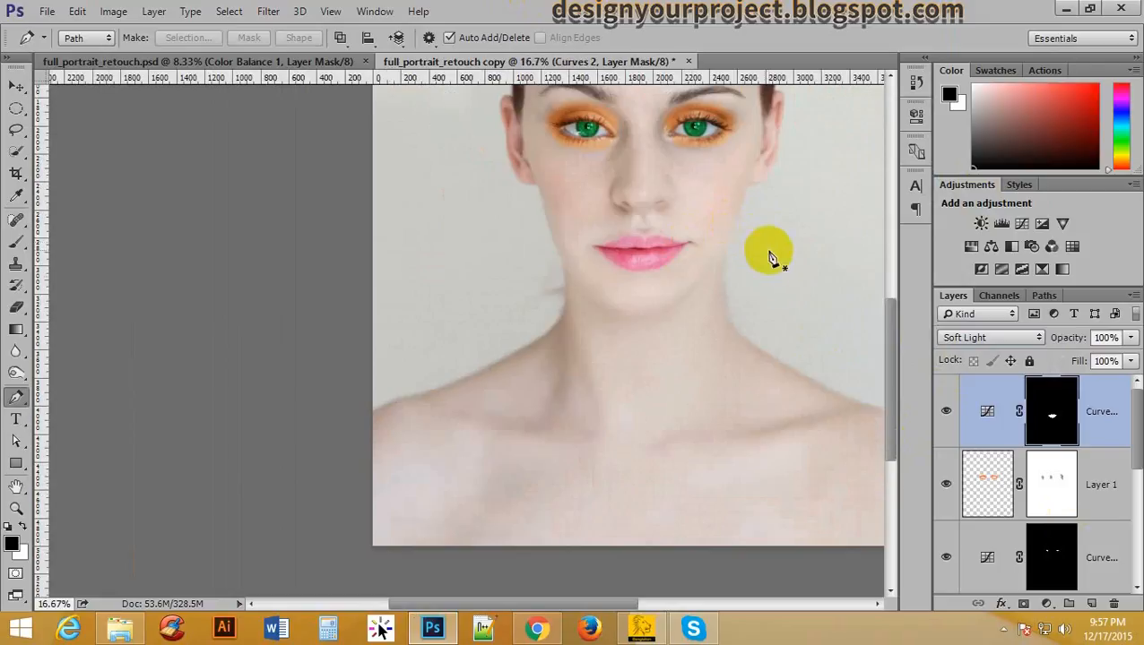
{"action": "left_click", "coordinate": [647, 116], "text": "ctrl"}
{"action": "left_click", "coordinate": [648, 117], "text": "ctrl"}
{"action": "left_click", "coordinate": [647, 117], "text": "ctrl"}
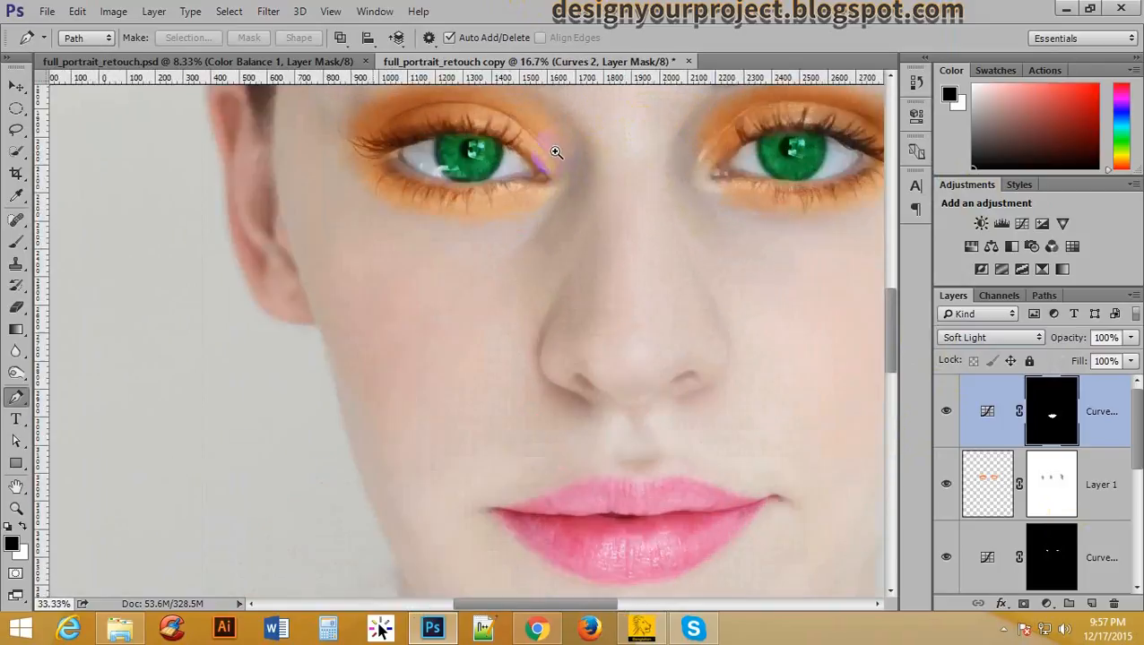
{"action": "left_click_drag", "start_coordinate": [702, 130], "coordinate": [588, 182]}
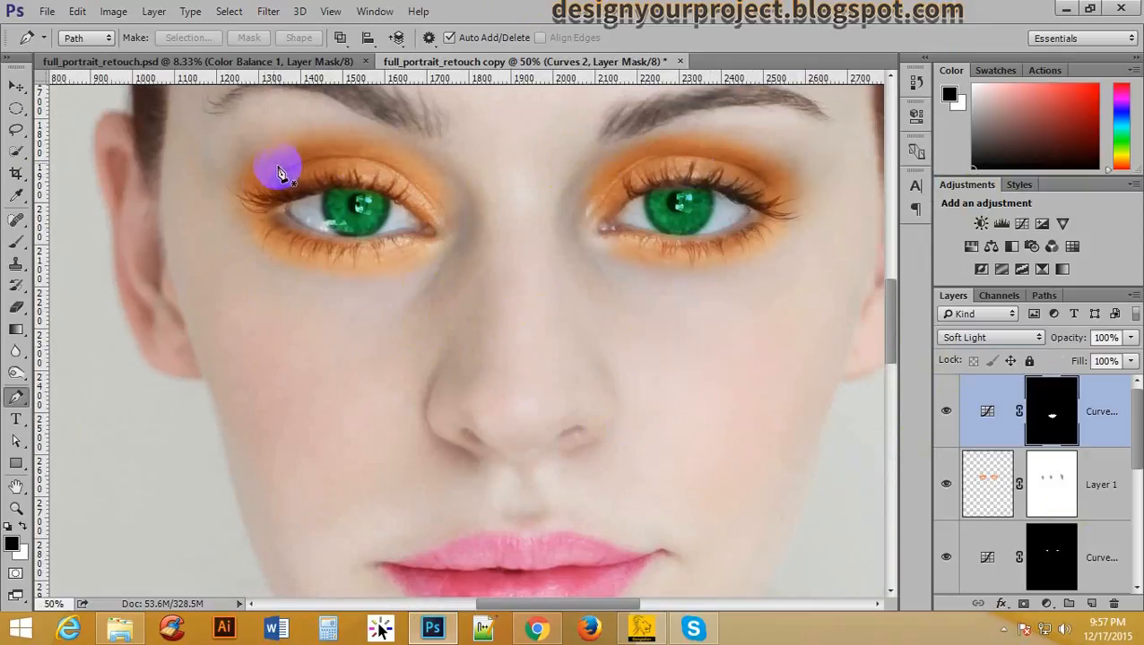
{"action": "left_click", "coordinate": [16, 87]}
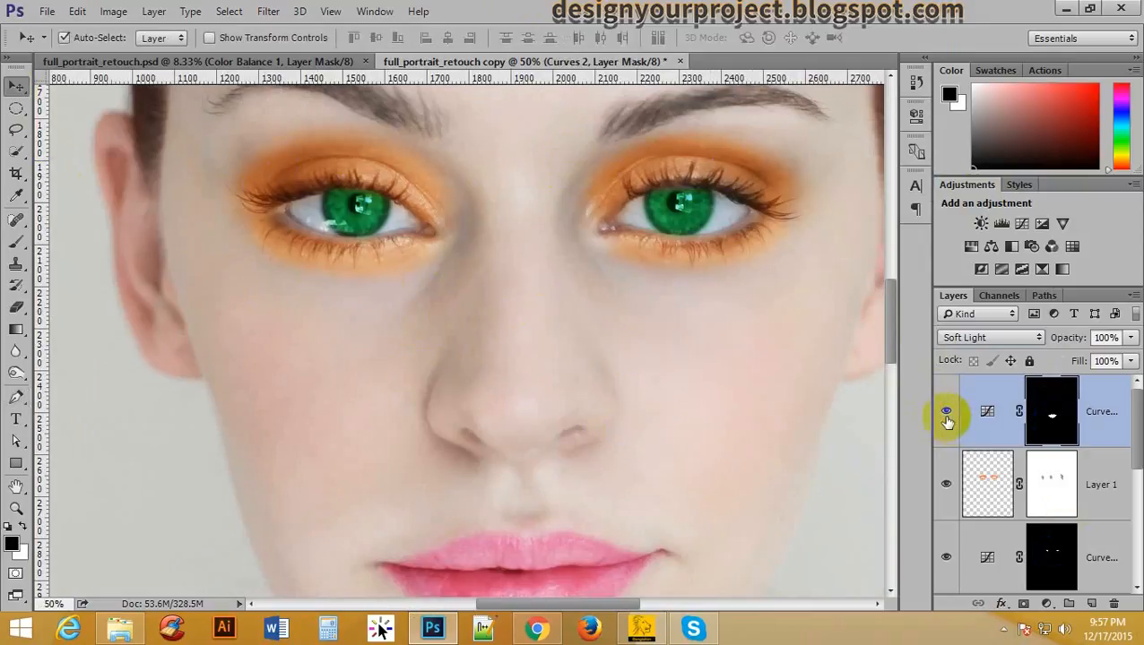
{"action": "scroll", "coordinate": [632, 485], "scroll_direction": "down", "scroll_amount": 1}
{"action": "scroll", "coordinate": [632, 485], "scroll_direction": "down", "scroll_amount": 1}
{"action": "scroll", "coordinate": [642, 468], "scroll_direction": "up", "scroll_amount": 4}
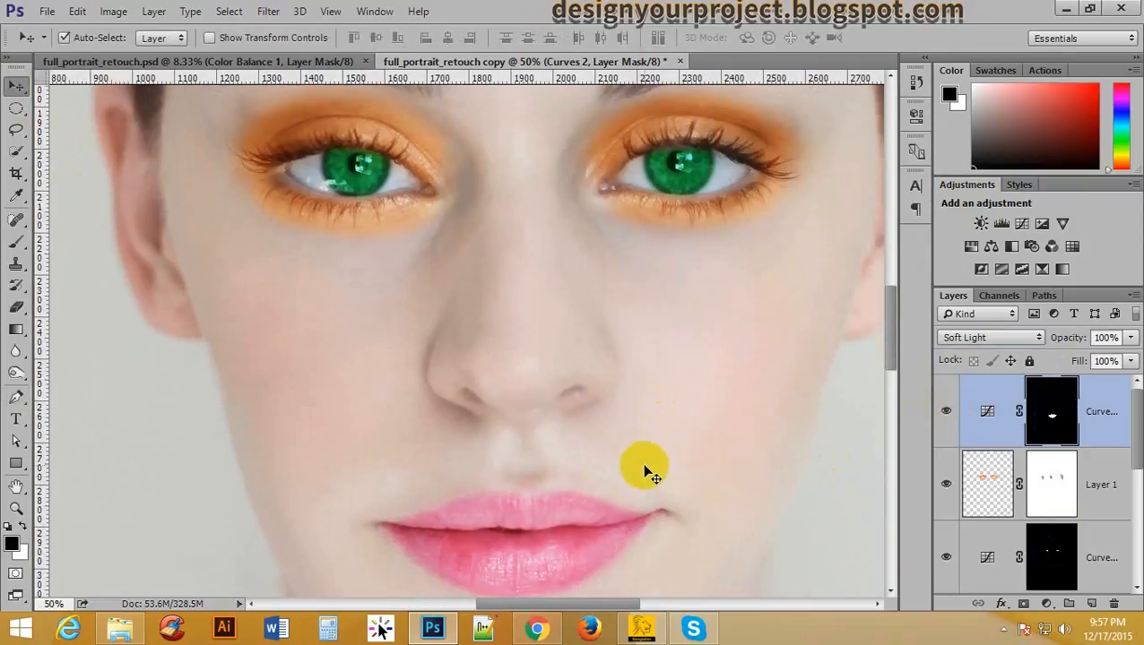
{"action": "left_click", "coordinate": [394, 279], "text": "ctrl"}
{"action": "left_click", "coordinate": [387, 277], "text": "ctrl"}
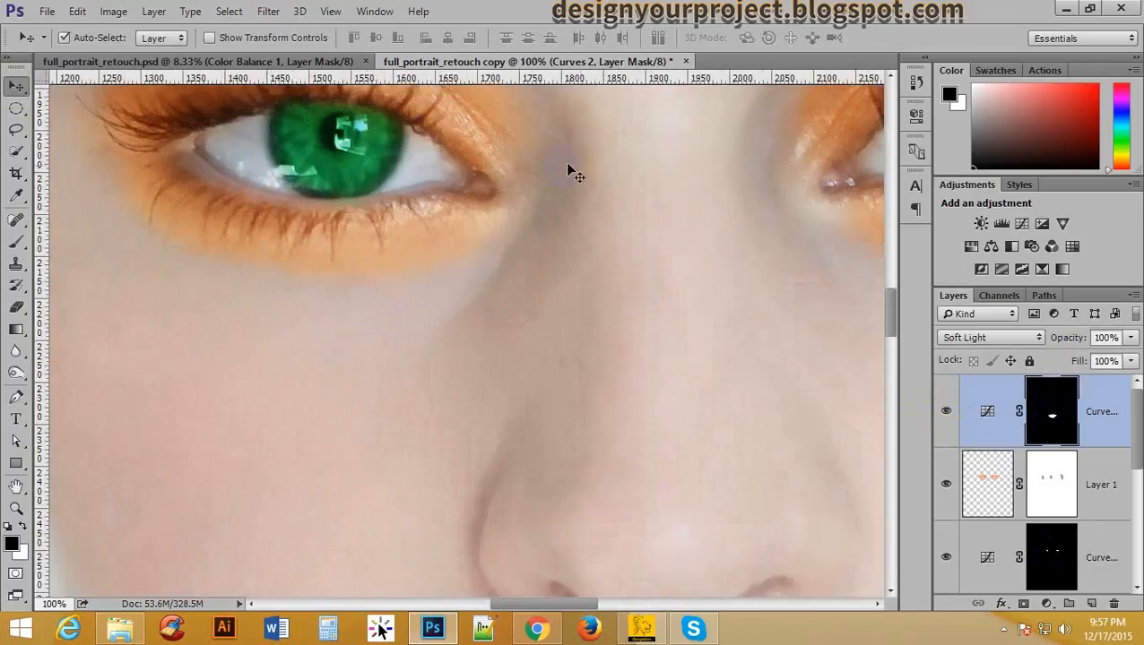
- Duplicate the Layer 0 copy layer and rename the duplicate "doge and brun tool"
{"action": "scroll", "coordinate": [1084, 527], "scroll_direction": "down", "scroll_amount": 5}
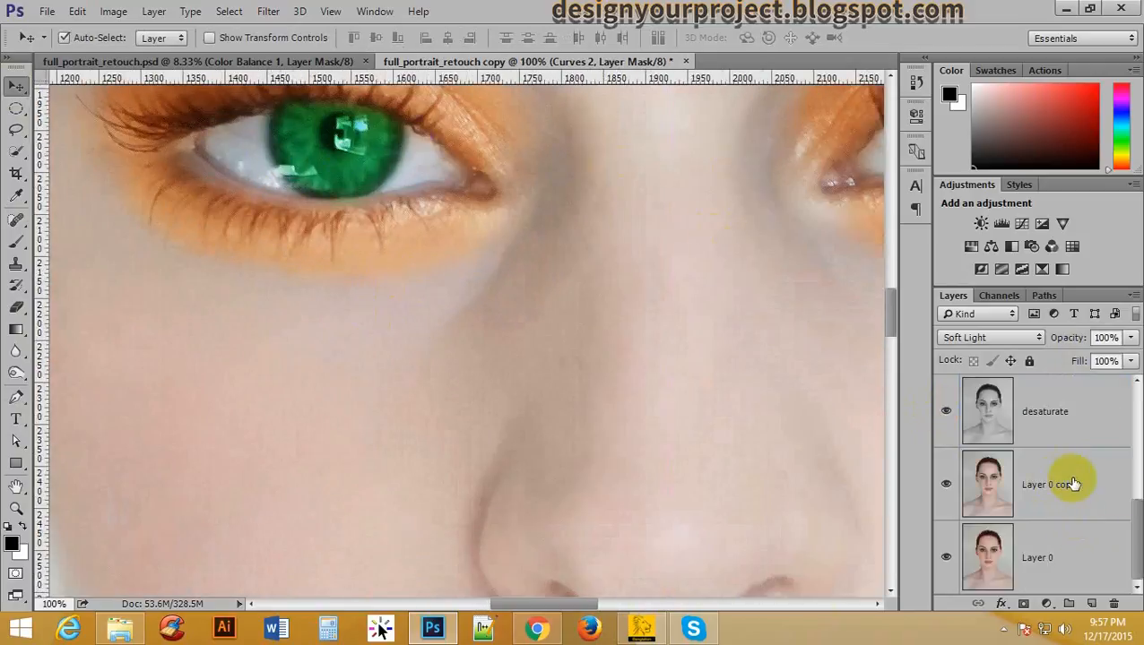
{"action": "left_click", "coordinate": [1092, 491]}
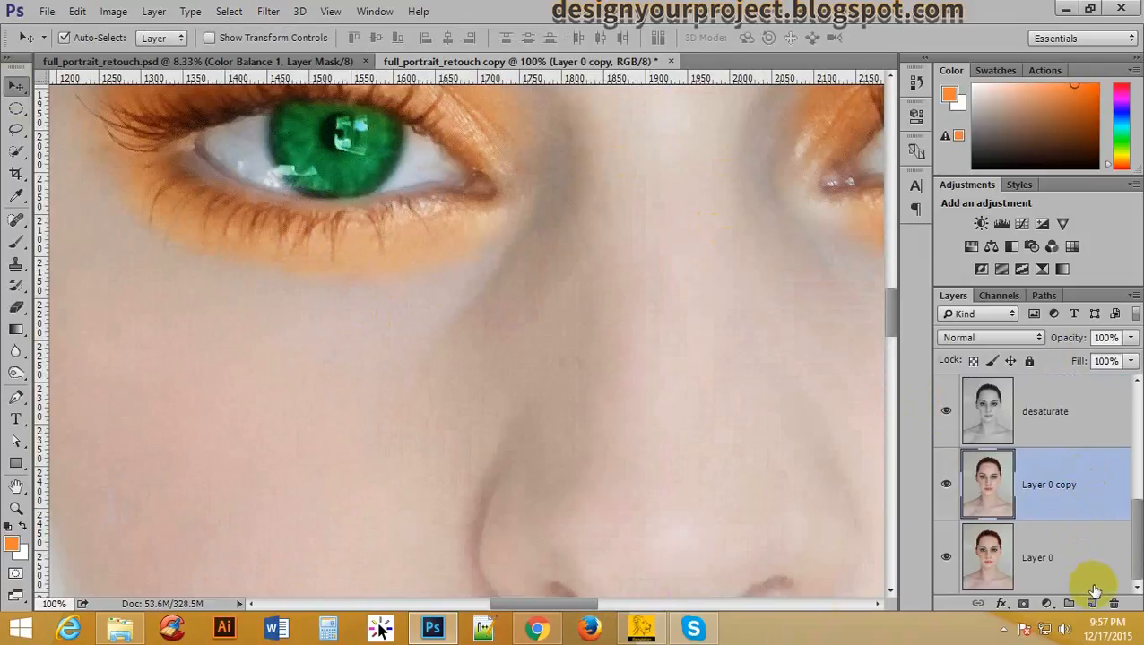
{"action": "key", "text": "ctrl"}
{"action": "key", "text": "ctrl+j"}
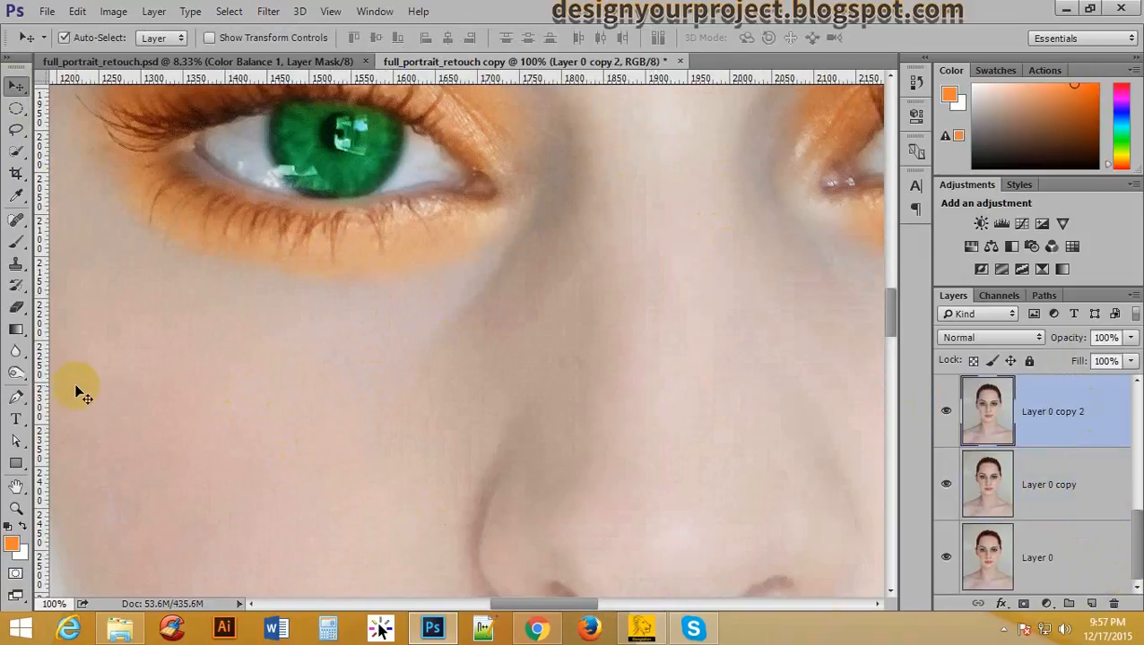
{"action": "double_click", "coordinate": [1054, 411]}
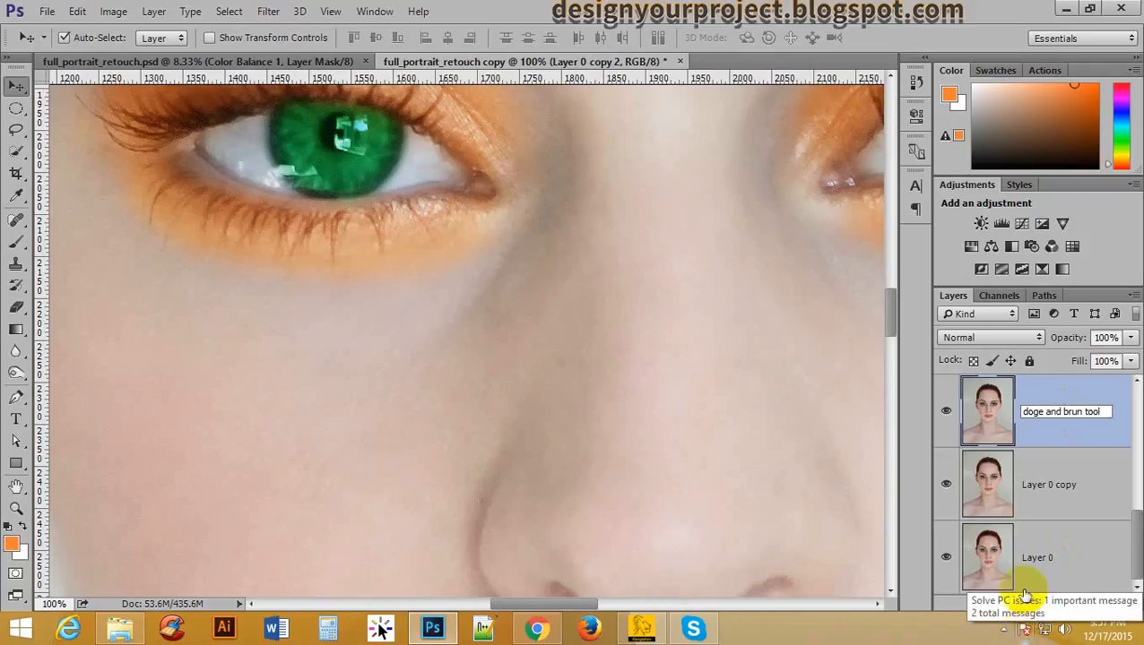
{"action": "key", "text": "Return"}
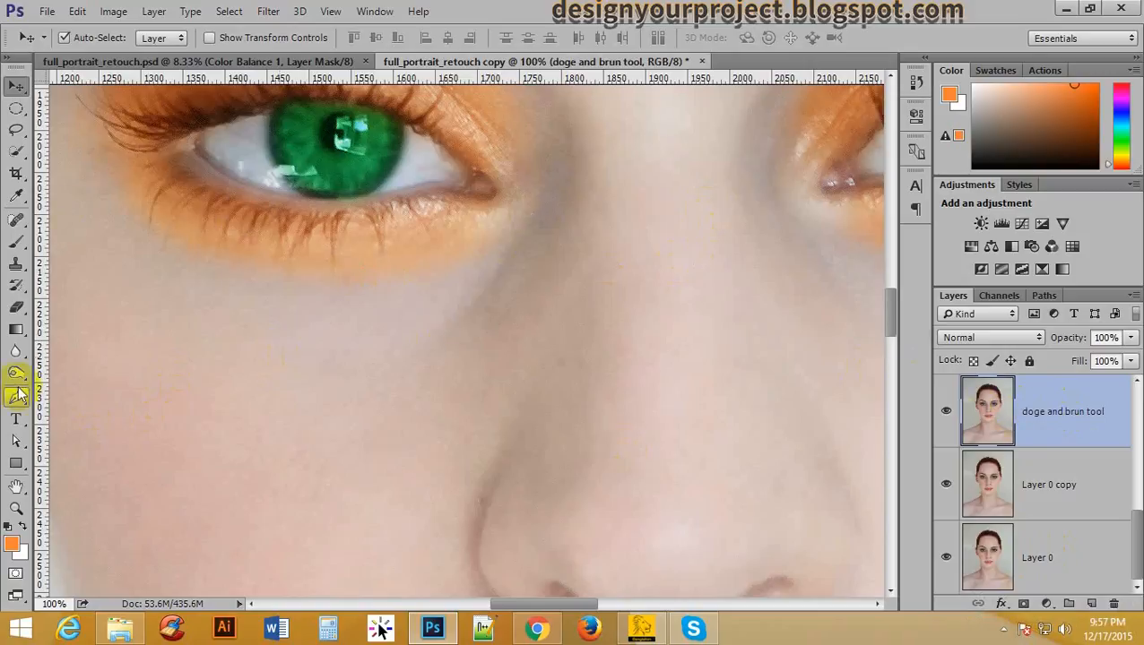
- Brighten the white of the eye on the image's left with the Dodge tool on midtones at 28% exposure
{"action": "left_click", "coordinate": [15, 356]}
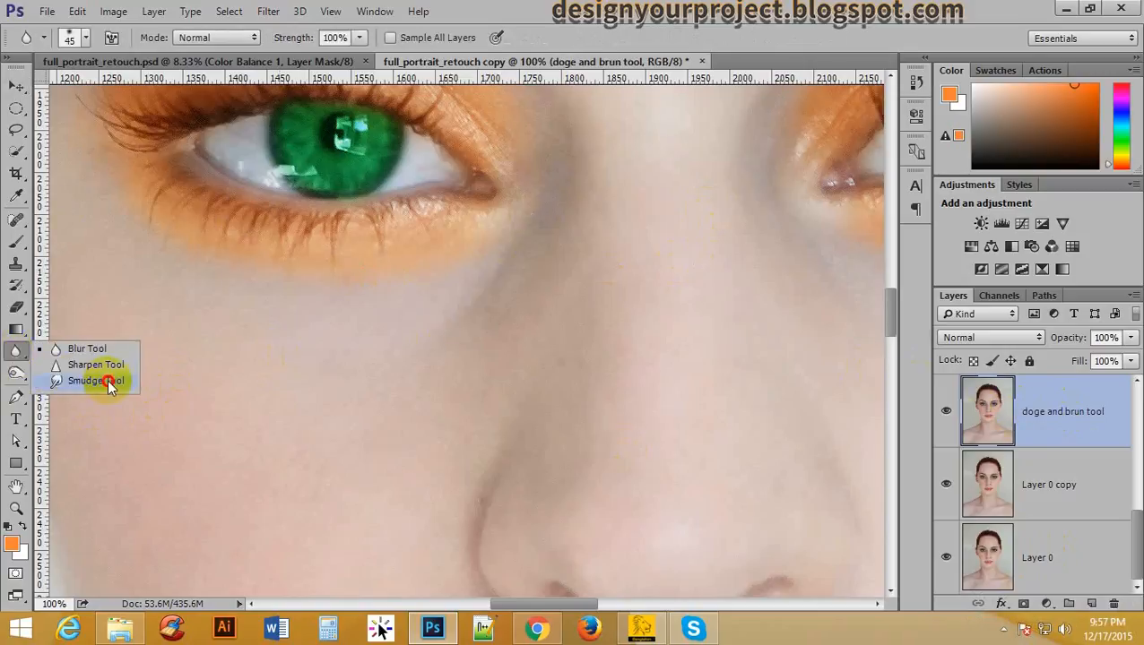
{"action": "left_click", "coordinate": [106, 366]}
{"action": "left_click", "coordinate": [16, 375]}
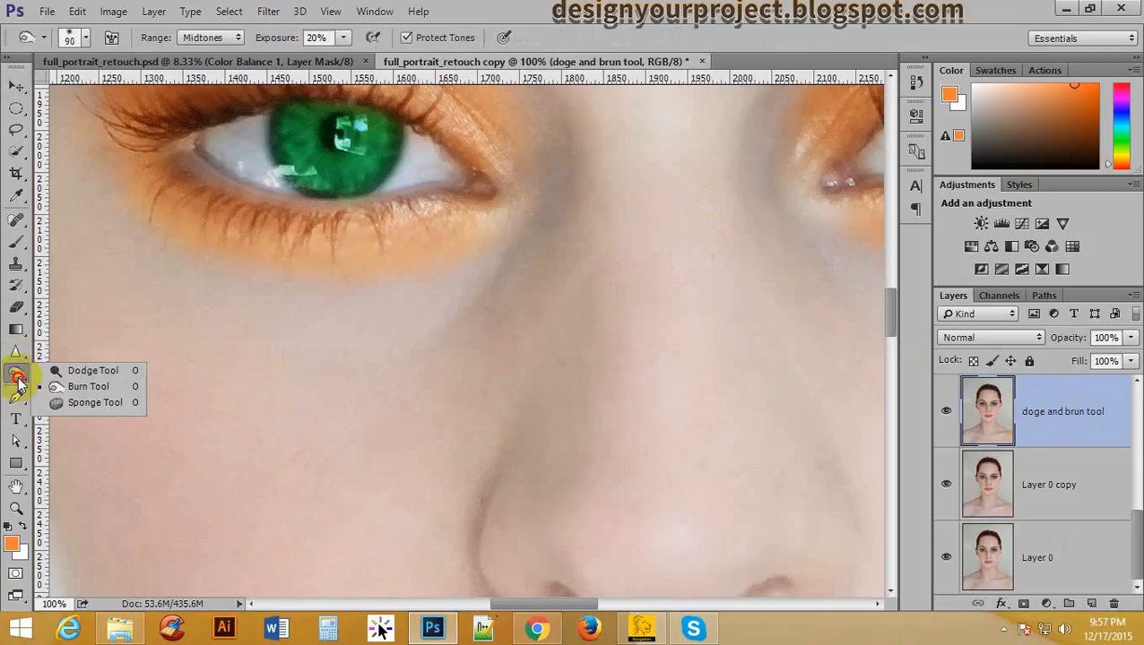
{"action": "left_click", "coordinate": [102, 371]}
{"action": "left_click", "coordinate": [326, 161], "text": "ctrl"}
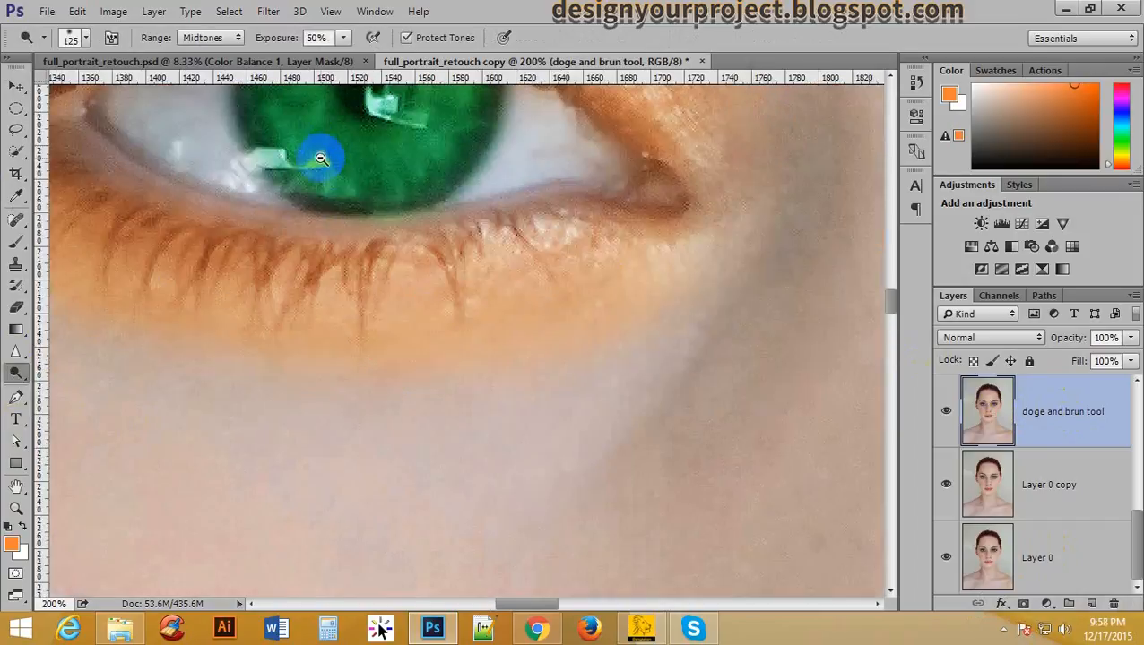
{"action": "left_click", "coordinate": [321, 154], "text": "alt"}
{"action": "left_click_drag", "start_coordinate": [320, 144], "coordinate": [310, 164]}
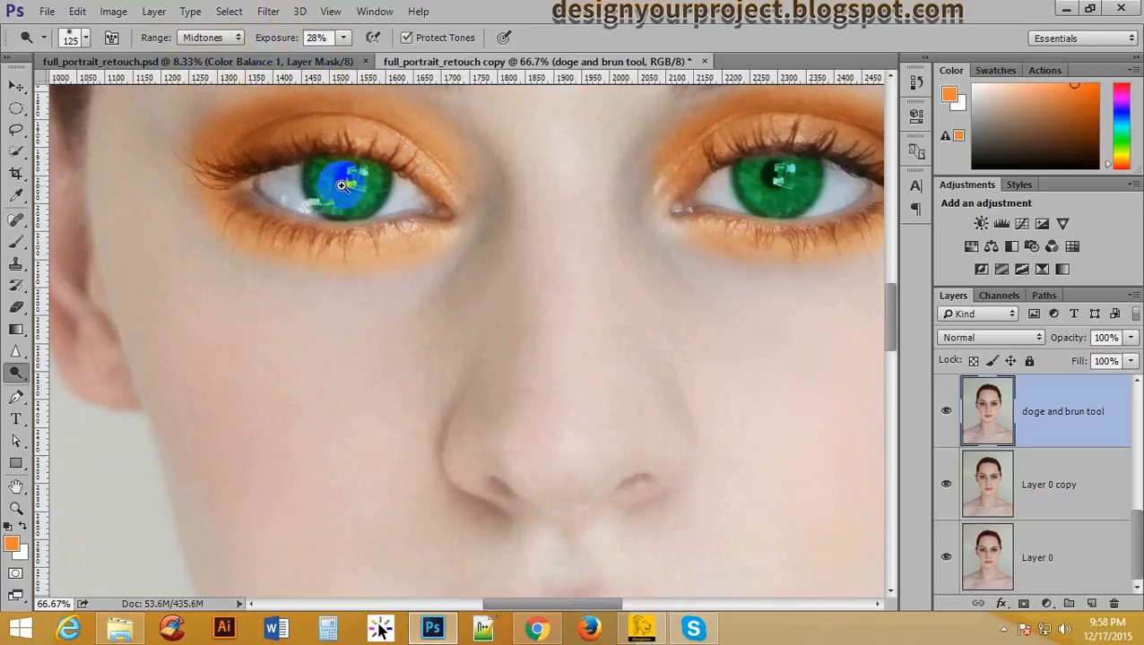
{"action": "left_click", "coordinate": [316, 177], "text": "ctrl+space"}
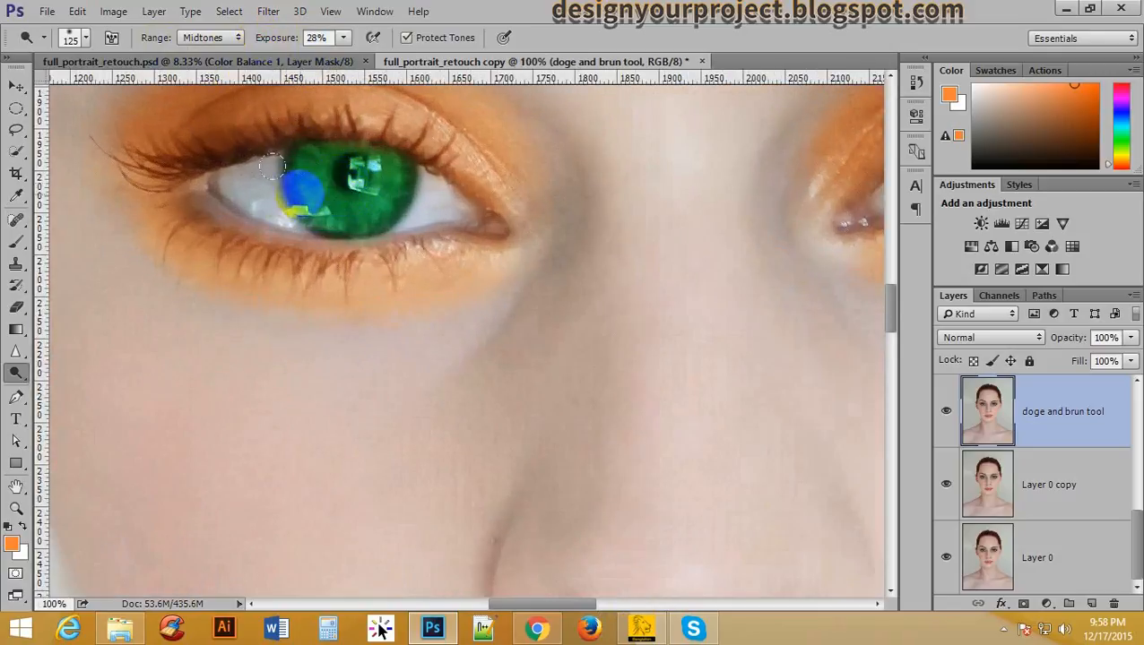
{"action": "mouse_move", "coordinate": [279, 164]}
{"action": "left_mouse_down"}
{"action": "mouse_move", "coordinate": [394, 163]}
{"action": "mouse_move", "coordinate": [400, 199]}
{"action": "mouse_move", "coordinate": [369, 199]}
{"action": "mouse_move", "coordinate": [333, 155]}
{"action": "mouse_move", "coordinate": [298, 152]}
{"action": "mouse_move", "coordinate": [267, 185]}
{"action": "mouse_move", "coordinate": [235, 170]}
{"action": "mouse_move", "coordinate": [294, 197]}
{"action": "mouse_move", "coordinate": [414, 179]}
{"action": "mouse_move", "coordinate": [433, 228]}
{"action": "mouse_move", "coordinate": [463, 199]}
{"action": "mouse_move", "coordinate": [153, 220]}
{"action": "left_mouse_up"}
- Dodge the white of the eye on the image's right with an 80 px brush
{"action": "key", "text": "space"}
{"action": "mouse_move", "coordinate": [793, 126]}
{"action": "left_mouse_down"}
{"action": "mouse_move", "coordinate": [560, 229]}
{"action": "mouse_move", "coordinate": [578, 158]}
{"action": "left_mouse_up"}
{"action": "left_click_drag", "start_coordinate": [460, 204], "coordinate": [413, 205]}
{"action": "mouse_move", "coordinate": [394, 204]}
{"action": "left_mouse_down"}
{"action": "mouse_move", "coordinate": [438, 186]}
{"action": "mouse_move", "coordinate": [489, 196]}
{"action": "mouse_move", "coordinate": [446, 235]}
{"action": "mouse_move", "coordinate": [496, 229]}
{"action": "mouse_move", "coordinate": [519, 192]}
{"action": "mouse_move", "coordinate": [412, 205]}
{"action": "mouse_move", "coordinate": [472, 253]}
{"action": "mouse_move", "coordinate": [493, 247]}
{"action": "left_mouse_up"}
{"action": "left_click", "coordinate": [524, 172], "text": "alt"}
{"action": "left_click", "coordinate": [529, 171], "text": "alt"}
{"action": "left_click", "coordinate": [535, 171], "text": "alt"}
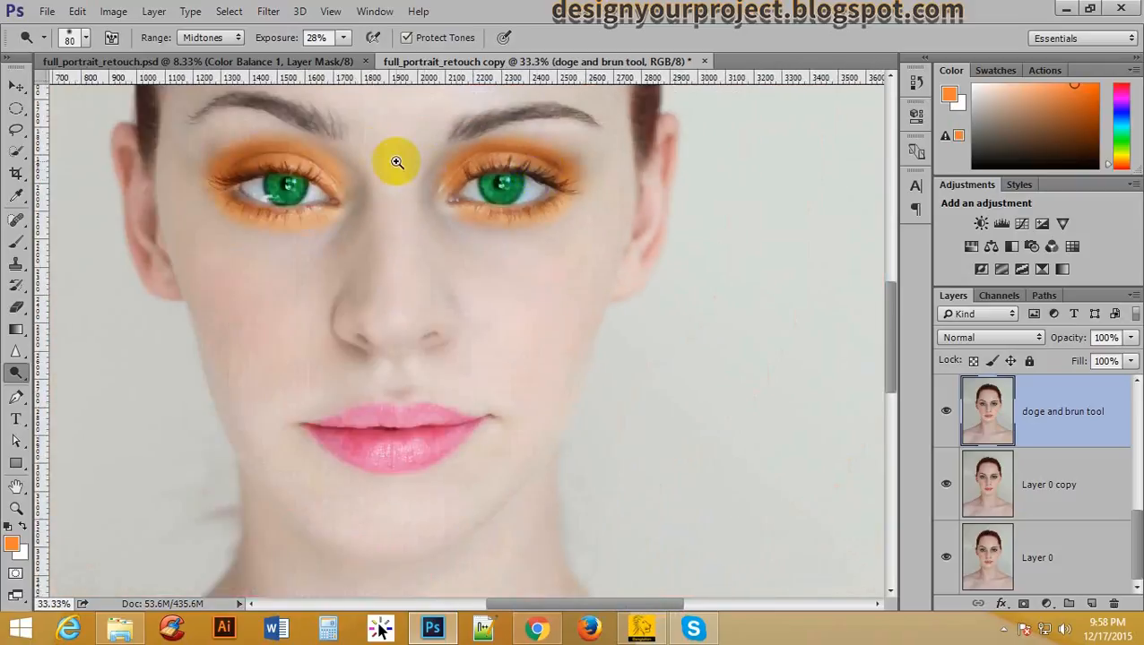
- Darken the lashes and lids around both eyes with the Burn tool using a 60 px brush at 20% exposure
{"action": "left_click", "coordinate": [372, 148]}
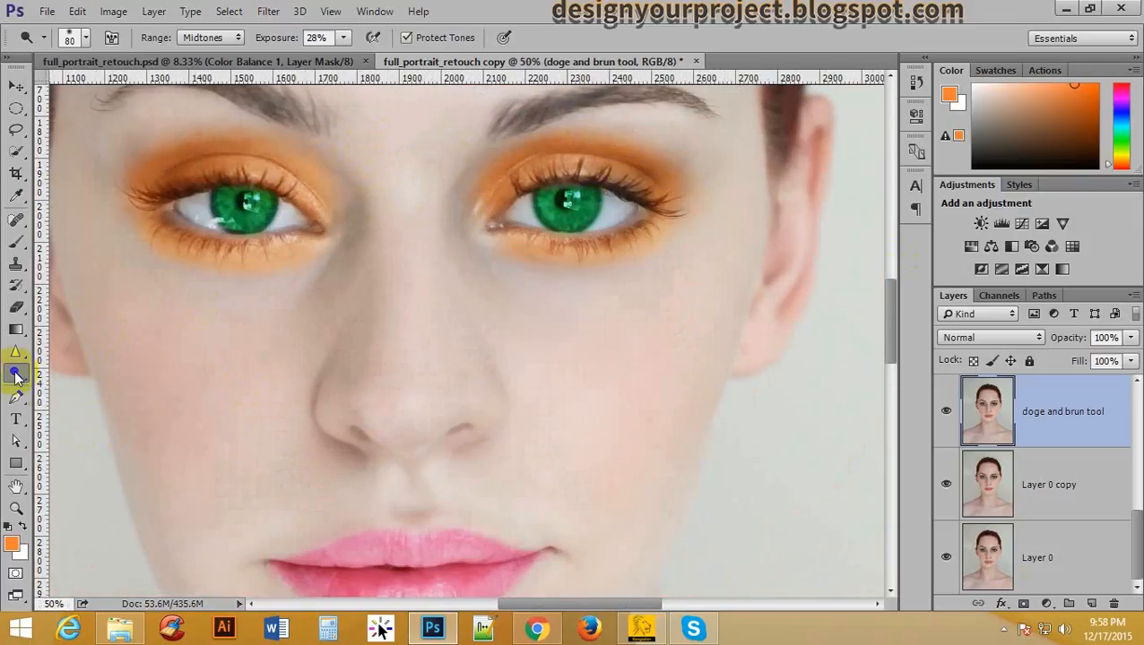
{"action": "mouse_move", "coordinate": [16, 376]}
{"action": "left_mouse_down"}
{"action": "mouse_move", "coordinate": [56, 398]}
{"action": "mouse_move", "coordinate": [56, 388]}
{"action": "left_mouse_up"}
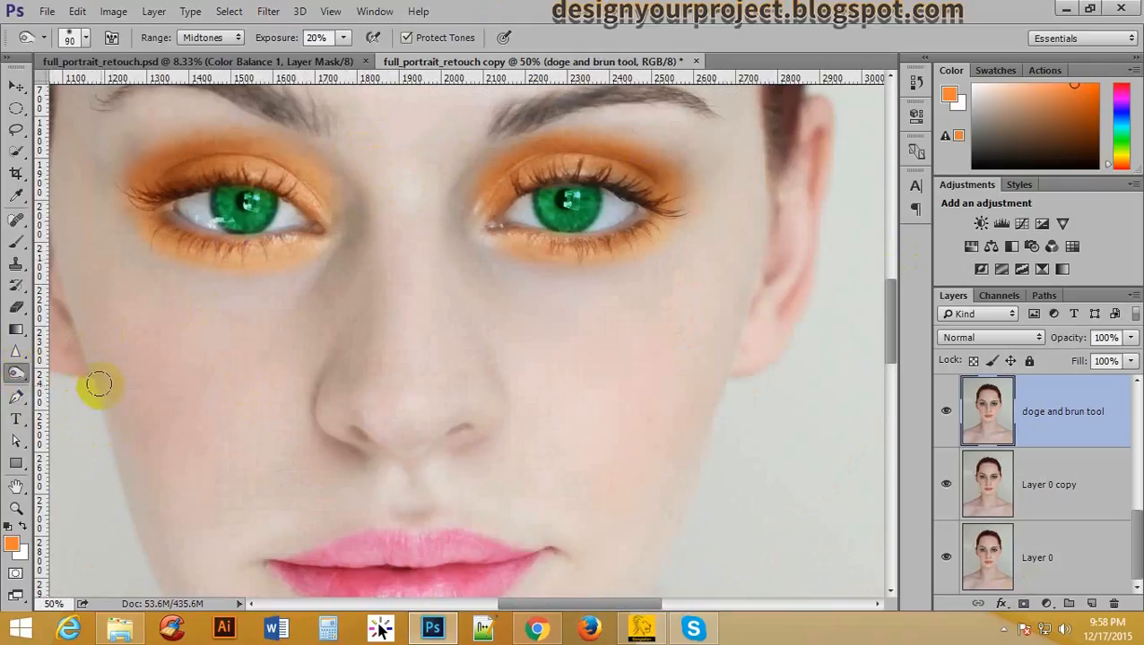
{"action": "scroll", "coordinate": [223, 185], "scroll_direction": "up", "scroll_amount": 1}
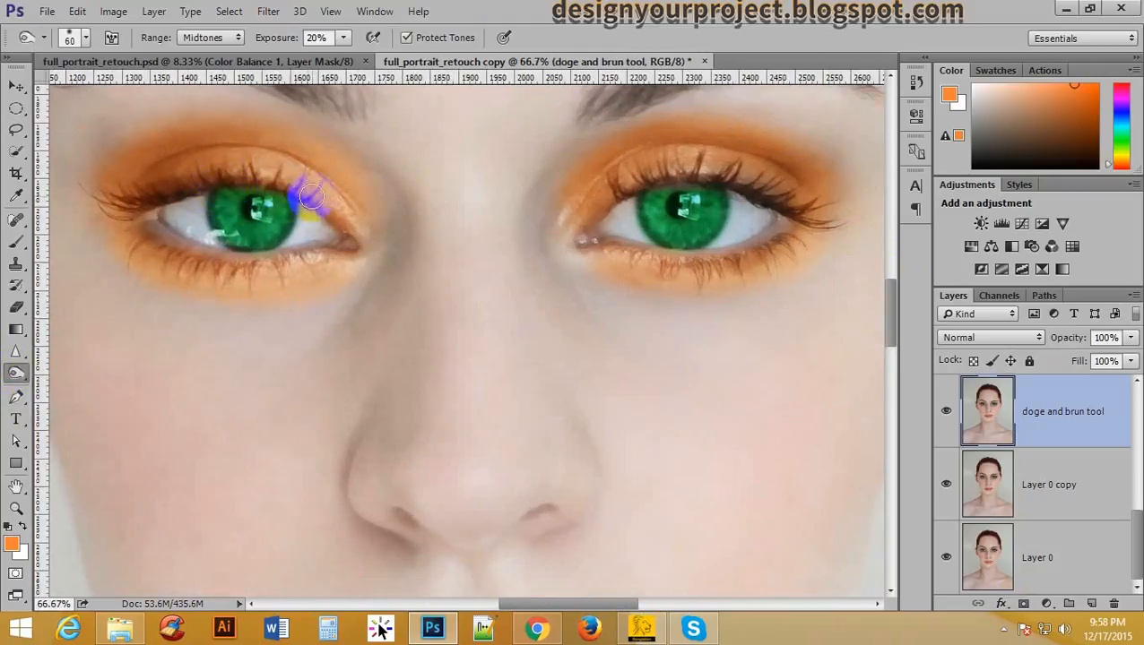
{"action": "mouse_move", "coordinate": [311, 196]}
{"action": "left_mouse_down"}
{"action": "mouse_move", "coordinate": [245, 177]}
{"action": "mouse_move", "coordinate": [108, 200]}
{"action": "mouse_move", "coordinate": [78, 182]}
{"action": "mouse_move", "coordinate": [113, 212]}
{"action": "mouse_move", "coordinate": [90, 192]}
{"action": "mouse_move", "coordinate": [134, 201]}
{"action": "mouse_move", "coordinate": [172, 185]}
{"action": "mouse_move", "coordinate": [292, 177]}
{"action": "mouse_move", "coordinate": [204, 170]}
{"action": "mouse_move", "coordinate": [220, 173]}
{"action": "mouse_move", "coordinate": [147, 191]}
{"action": "mouse_move", "coordinate": [104, 175]}
{"action": "mouse_move", "coordinate": [158, 257]}
{"action": "mouse_move", "coordinate": [270, 274]}
{"action": "left_mouse_up"}
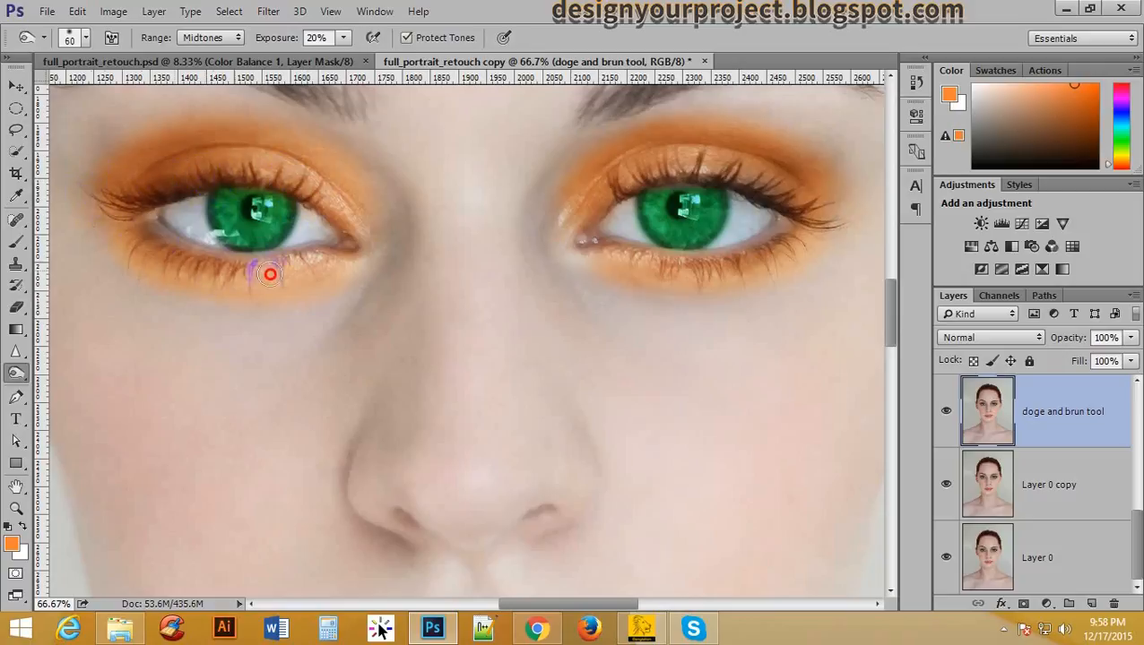
{"action": "mouse_move", "coordinate": [148, 261]}
{"action": "left_mouse_down"}
{"action": "mouse_move", "coordinate": [124, 236]}
{"action": "mouse_move", "coordinate": [161, 272]}
{"action": "mouse_move", "coordinate": [157, 260]}
{"action": "mouse_move", "coordinate": [124, 267]}
{"action": "mouse_move", "coordinate": [132, 250]}
{"action": "mouse_move", "coordinate": [207, 273]}
{"action": "mouse_move", "coordinate": [283, 255]}
{"action": "mouse_move", "coordinate": [274, 277]}
{"action": "mouse_move", "coordinate": [305, 263]}
{"action": "mouse_move", "coordinate": [161, 262]}
{"action": "mouse_move", "coordinate": [128, 230]}
{"action": "mouse_move", "coordinate": [172, 266]}
{"action": "mouse_move", "coordinate": [236, 270]}
{"action": "mouse_move", "coordinate": [133, 245]}
{"action": "left_mouse_up"}
{"action": "mouse_move", "coordinate": [613, 189]}
{"action": "left_mouse_down"}
{"action": "mouse_move", "coordinate": [700, 165]}
{"action": "mouse_move", "coordinate": [689, 170]}
{"action": "mouse_move", "coordinate": [834, 208]}
{"action": "mouse_move", "coordinate": [722, 195]}
{"action": "mouse_move", "coordinate": [685, 177]}
{"action": "mouse_move", "coordinate": [816, 207]}
{"action": "mouse_move", "coordinate": [814, 226]}
{"action": "mouse_move", "coordinate": [816, 211]}
{"action": "mouse_move", "coordinate": [749, 248]}
{"action": "mouse_move", "coordinate": [793, 246]}
{"action": "mouse_move", "coordinate": [687, 284]}
{"action": "mouse_move", "coordinate": [745, 283]}
{"action": "mouse_move", "coordinate": [714, 262]}
{"action": "mouse_move", "coordinate": [674, 258]}
{"action": "mouse_move", "coordinate": [717, 265]}
{"action": "mouse_move", "coordinate": [775, 246]}
{"action": "mouse_move", "coordinate": [631, 269]}
{"action": "mouse_move", "coordinate": [614, 252]}
{"action": "mouse_move", "coordinate": [761, 252]}
{"action": "left_mouse_up"}
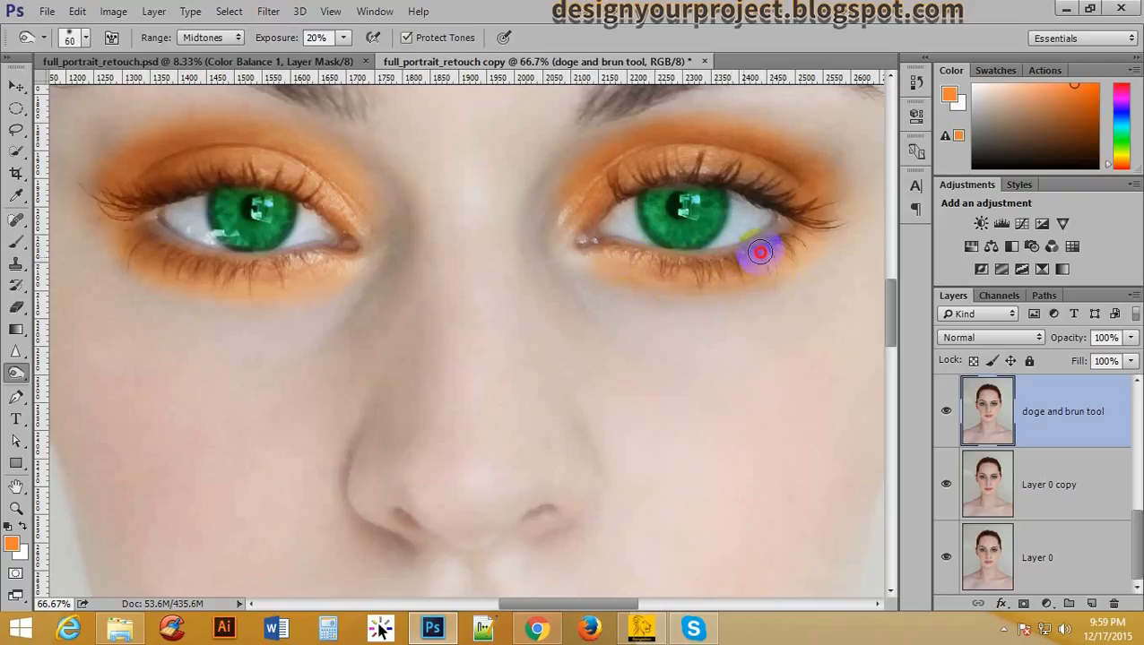
{"action": "left_click_drag", "start_coordinate": [823, 221], "coordinate": [722, 262]}
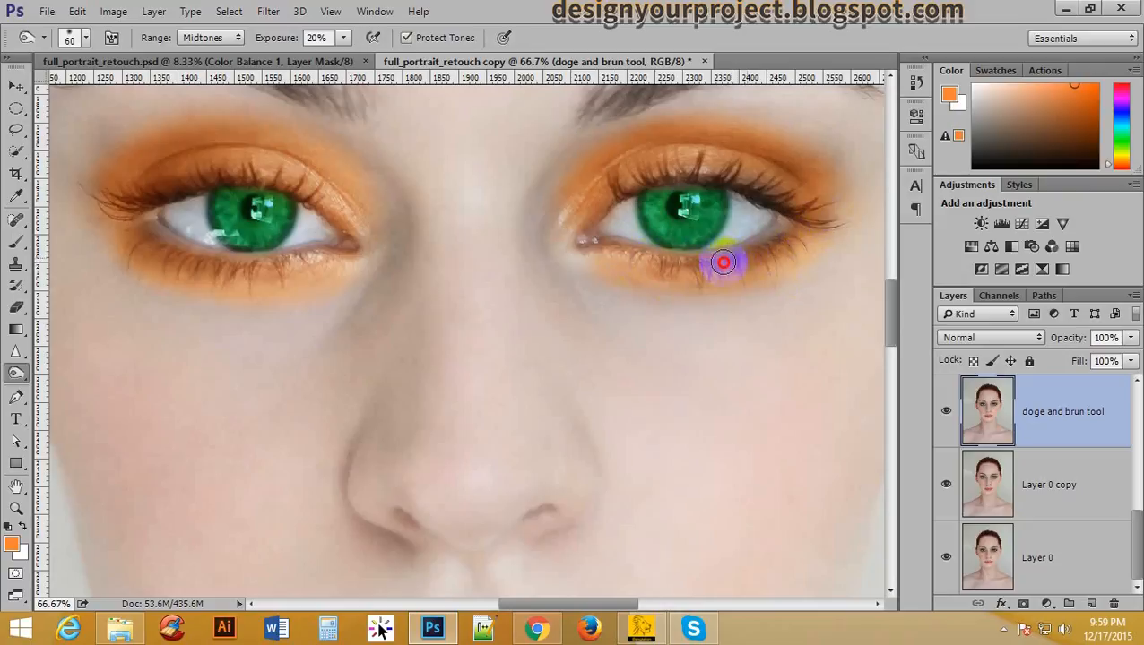
- Burn along the eyebrow on the image's left with a 90 px brush to darken it
{"action": "left_click_drag", "start_coordinate": [610, 196], "coordinate": [698, 376]}
{"action": "left_click_drag", "start_coordinate": [515, 316], "coordinate": [503, 217]}
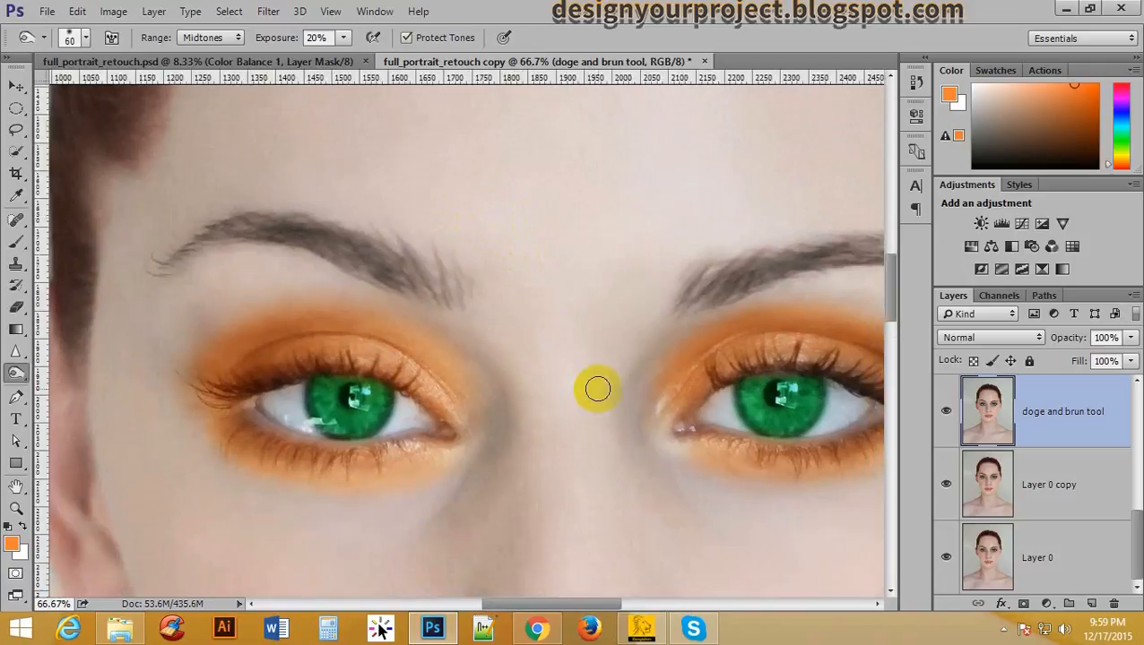
{"action": "key", "text": "bracketright"}
{"action": "key", "text": "bracketright"}
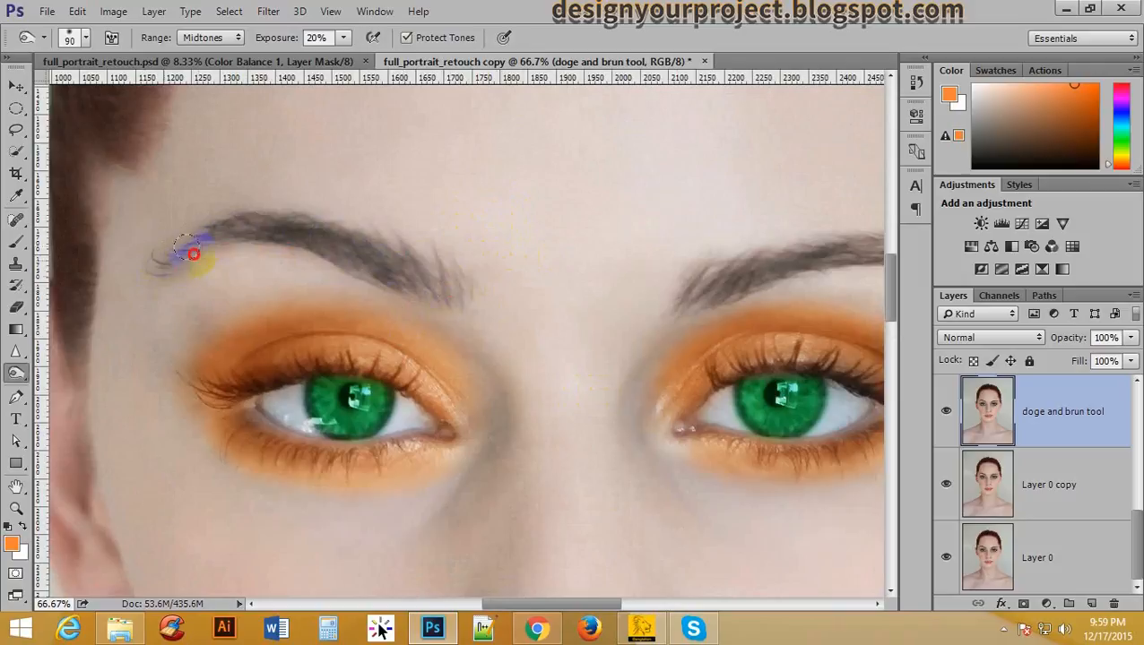
{"action": "left_click_drag", "start_coordinate": [193, 255], "coordinate": [328, 234]}
{"action": "left_click_drag", "start_coordinate": [439, 287], "coordinate": [250, 249]}
- Burn the eyebrow on the image's right from its inner end to its outer tip with repeated strokes
{"action": "left_click_drag", "start_coordinate": [470, 258], "coordinate": [230, 221]}
{"action": "mouse_move", "coordinate": [752, 276]}
{"action": "left_mouse_down"}
{"action": "mouse_move", "coordinate": [664, 224]}
{"action": "mouse_move", "coordinate": [479, 206]}
{"action": "mouse_move", "coordinate": [596, 187]}
{"action": "mouse_move", "coordinate": [705, 204]}
{"action": "left_mouse_up"}
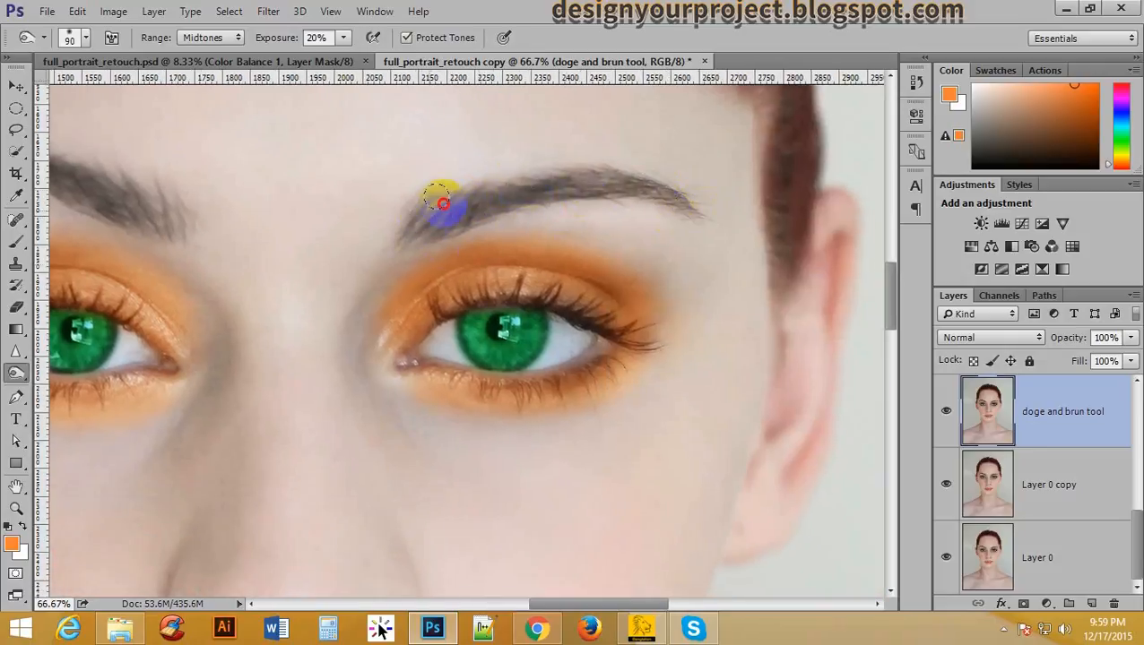
{"action": "mouse_move", "coordinate": [442, 203]}
{"action": "left_mouse_down"}
{"action": "mouse_move", "coordinate": [597, 176]}
{"action": "mouse_move", "coordinate": [681, 205]}
{"action": "left_mouse_up"}
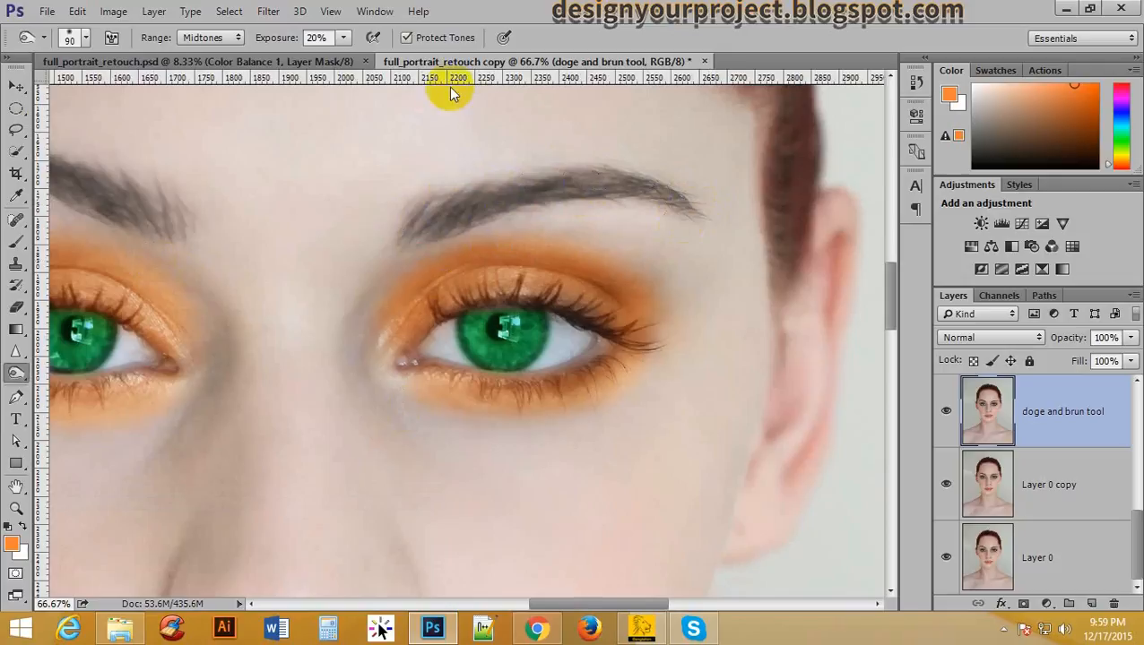
{"action": "left_click_drag", "start_coordinate": [400, 229], "coordinate": [450, 224]}
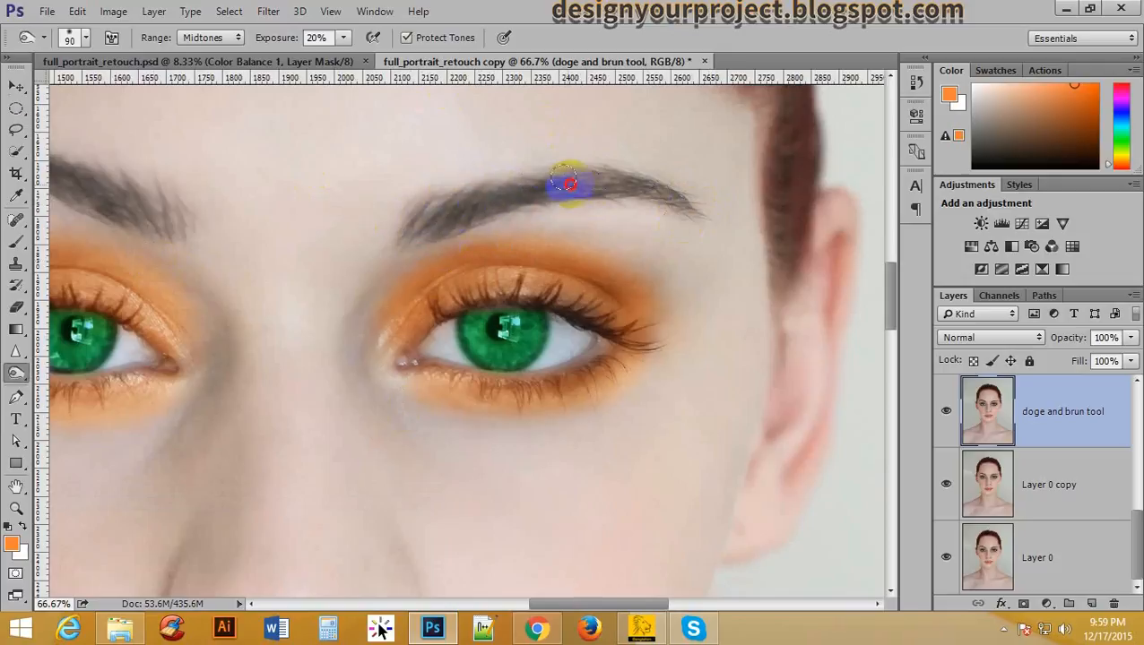
{"action": "left_click_drag", "start_coordinate": [638, 188], "coordinate": [684, 204]}
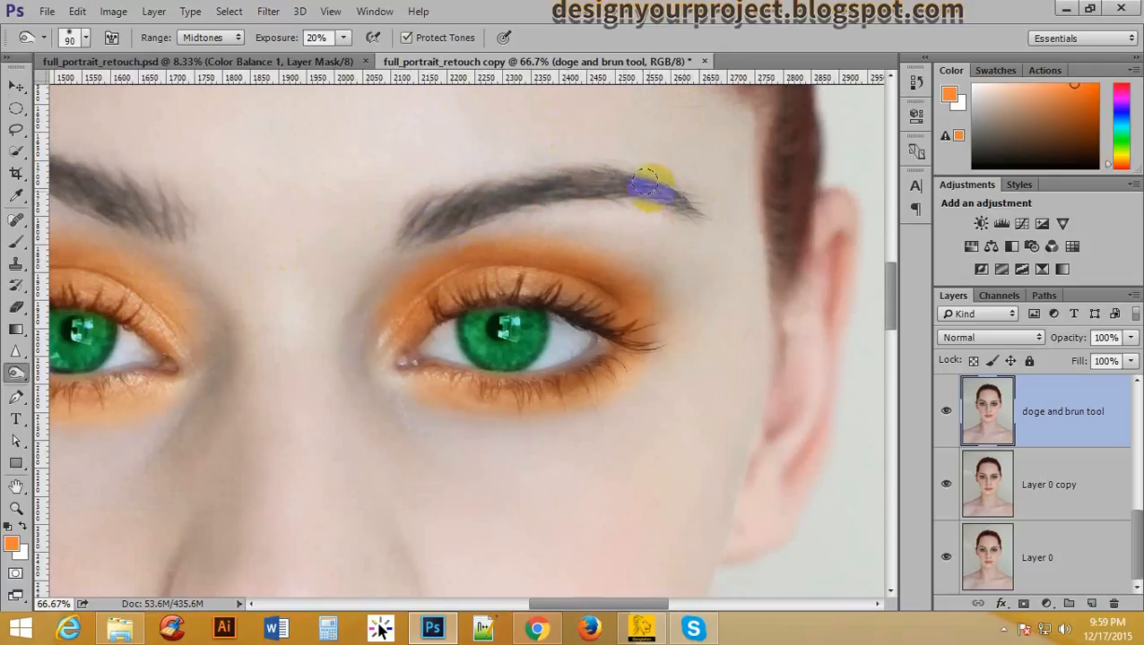
{"action": "mouse_move", "coordinate": [454, 181]}
{"action": "left_mouse_down"}
{"action": "mouse_move", "coordinate": [614, 165]}
{"action": "mouse_move", "coordinate": [681, 198]}
{"action": "mouse_move", "coordinate": [707, 225]}
{"action": "left_mouse_up"}
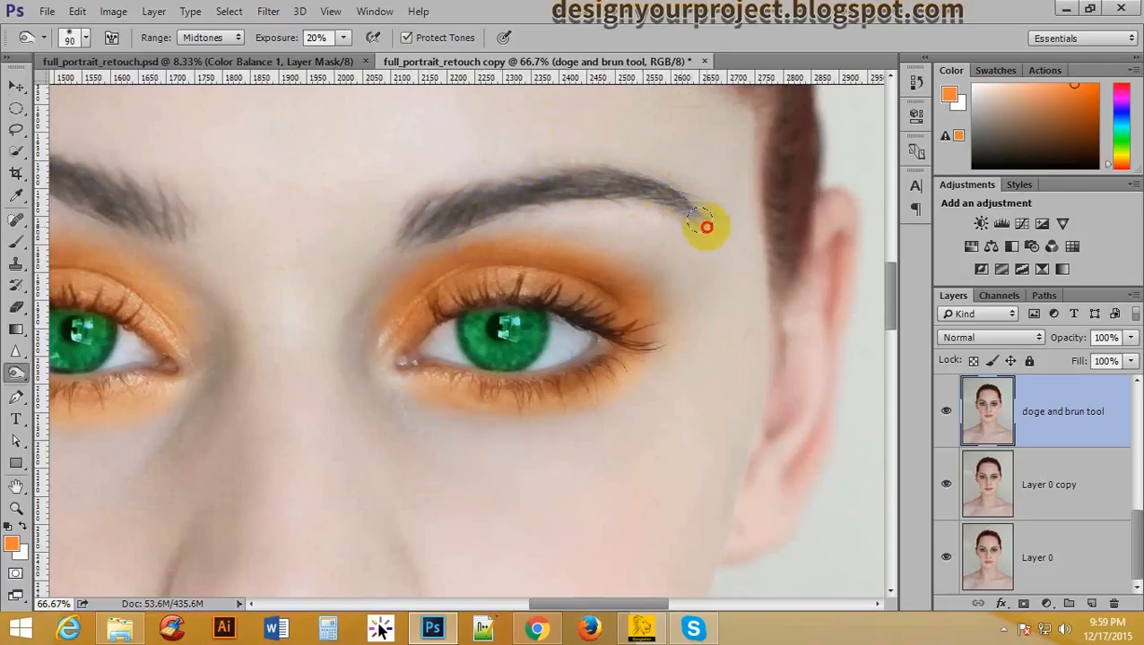
- Examine the darkened brows and lashes within the whole portrait, down to the lips and shoulders
{"action": "left_click", "coordinate": [403, 263], "text": "alt"}
{"action": "left_click", "coordinate": [403, 262], "text": "alt"}
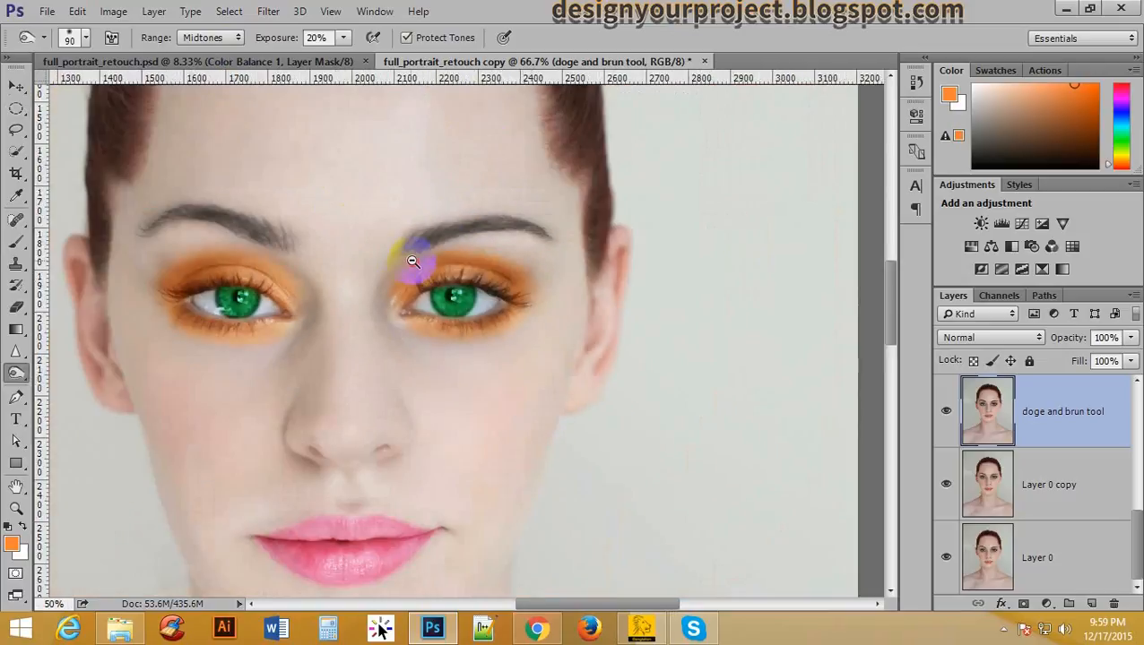
{"action": "left_click", "coordinate": [416, 260], "text": "alt"}
{"action": "left_click", "coordinate": [348, 343], "text": "alt"}
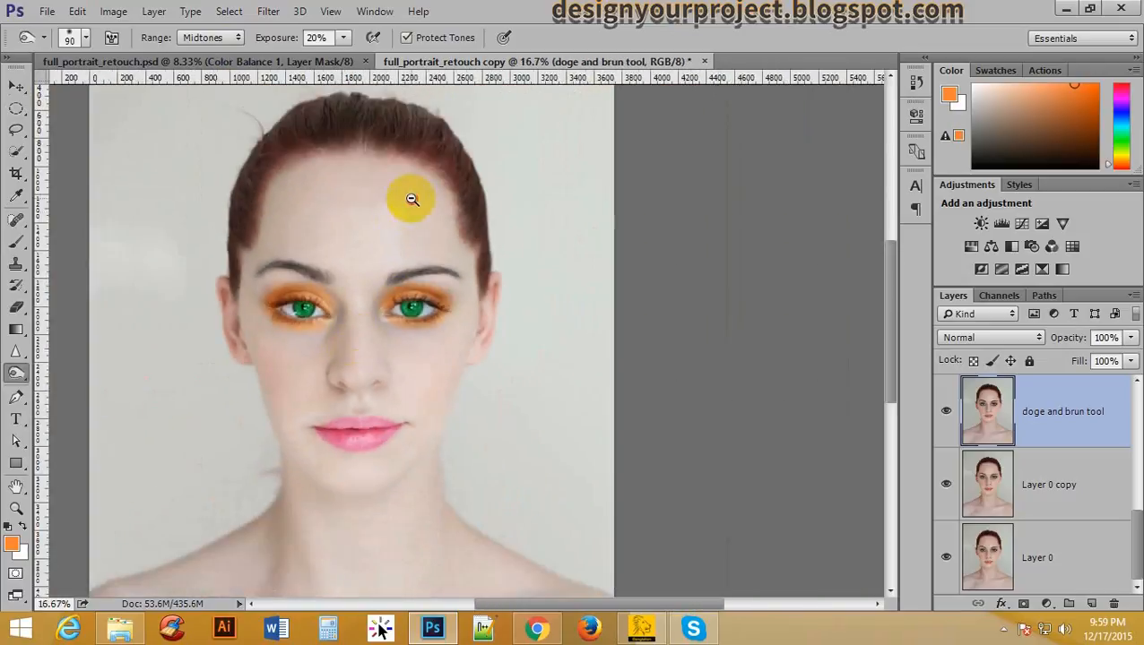
{"action": "left_click", "coordinate": [409, 197], "text": "alt"}
{"action": "left_click", "coordinate": [461, 194], "text": "ctrl"}
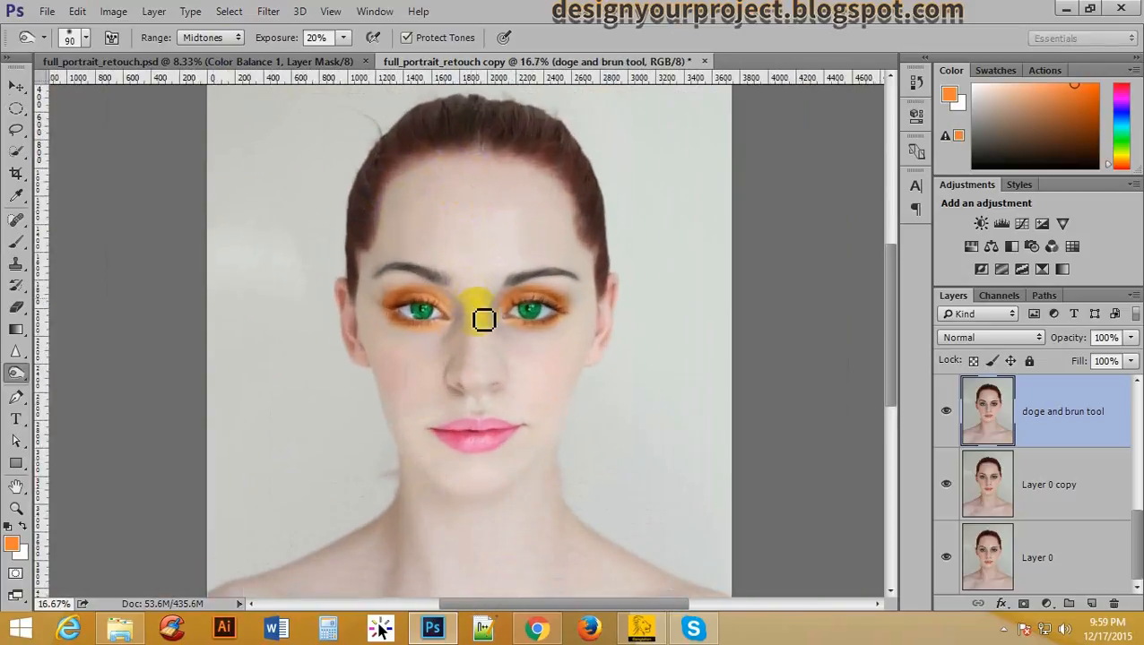
{"action": "scroll", "coordinate": [482, 311], "scroll_direction": "down", "scroll_amount": 4}
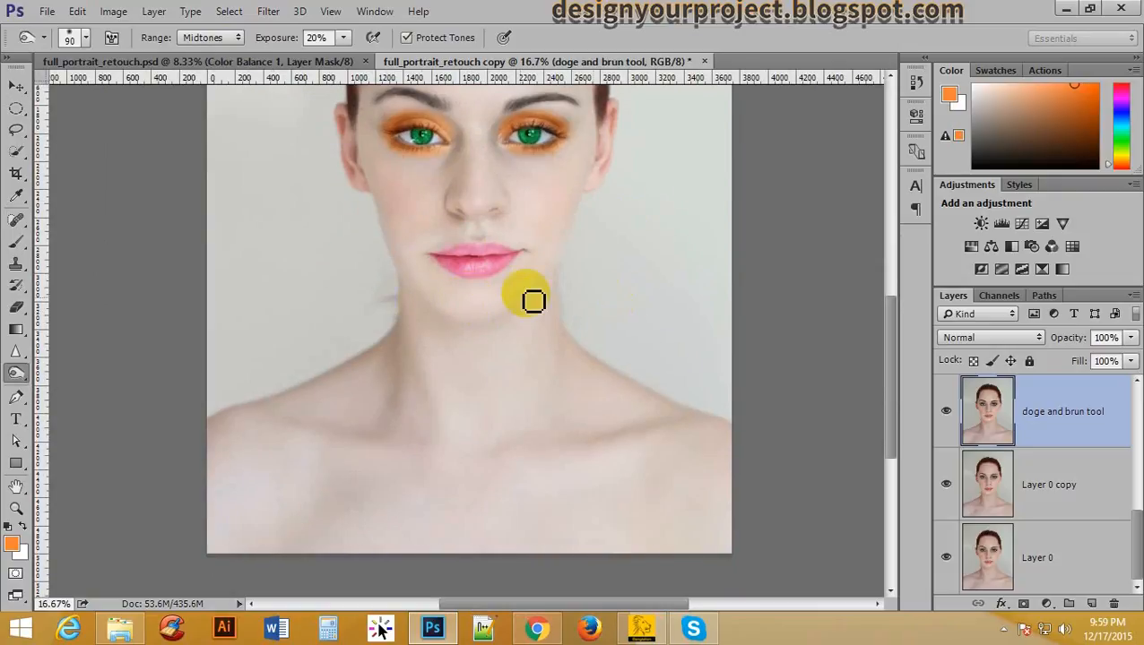
{"action": "left_click", "coordinate": [495, 272], "text": "ctrl"}
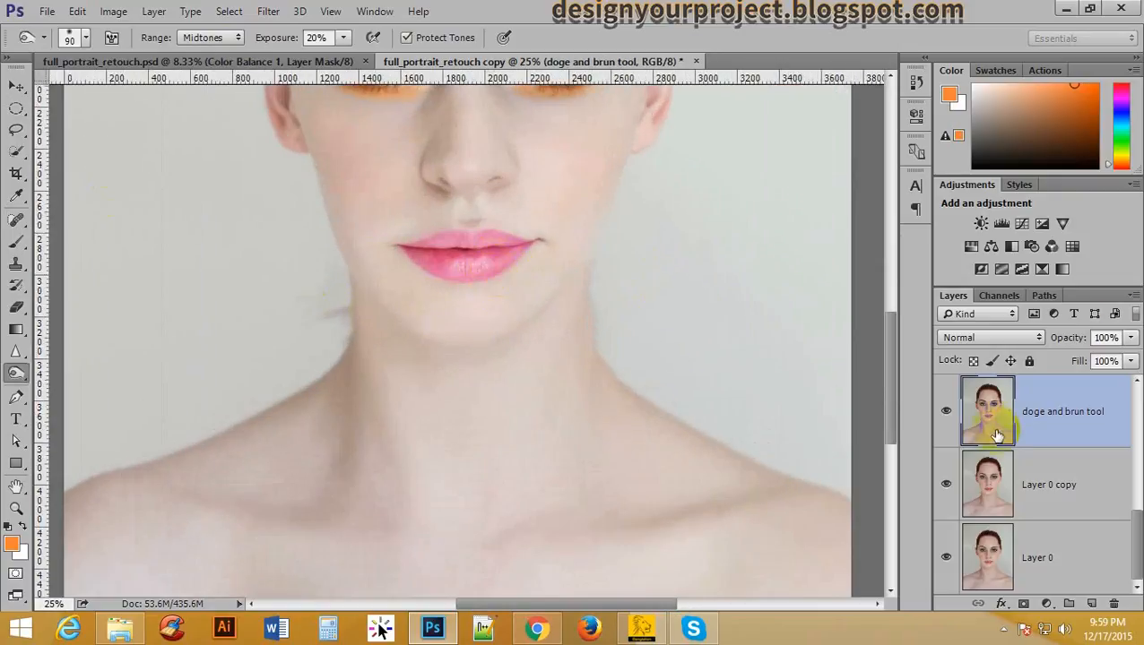
- Set the opacity of the lip Curves layer to 60% and compare the lips with the layer hidden and shown
{"action": "scroll", "coordinate": [1022, 412], "scroll_direction": "up", "scroll_amount": 5}
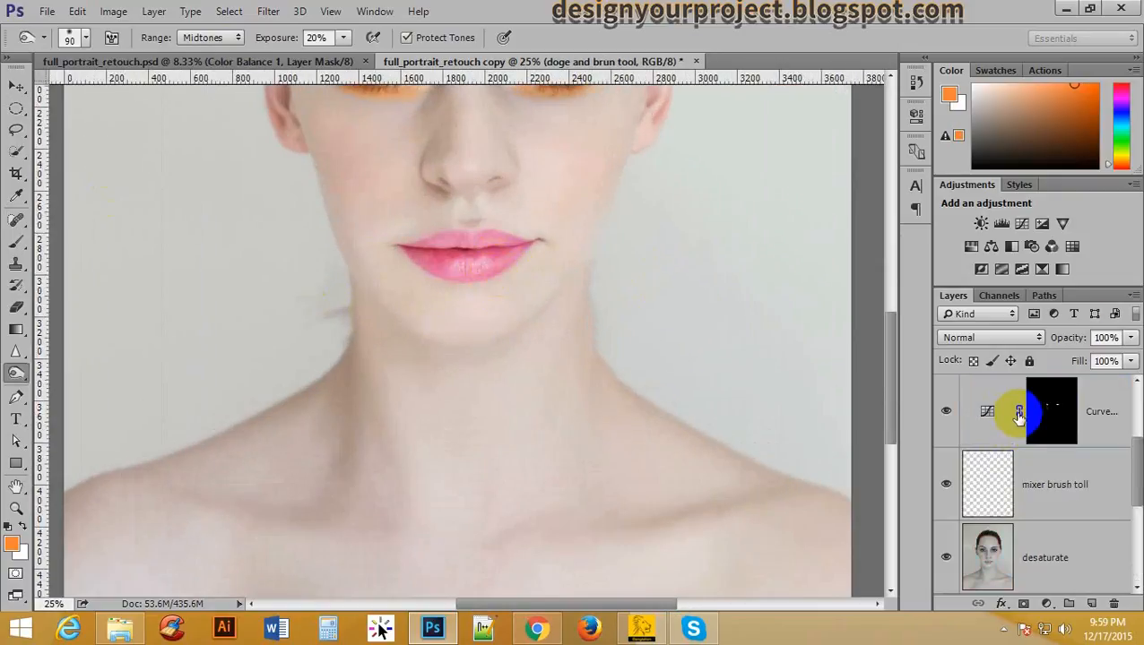
{"action": "left_click", "coordinate": [945, 413]}
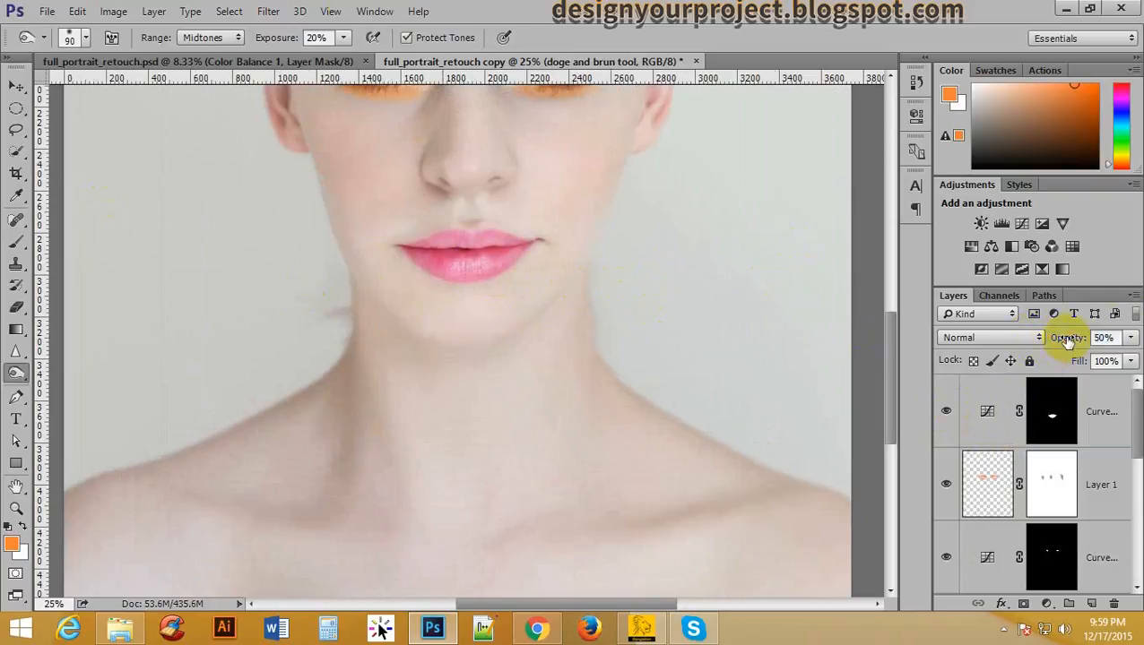
{"action": "left_click_drag", "start_coordinate": [1067, 341], "coordinate": [1139, 348]}
{"action": "left_click", "coordinate": [989, 403]}
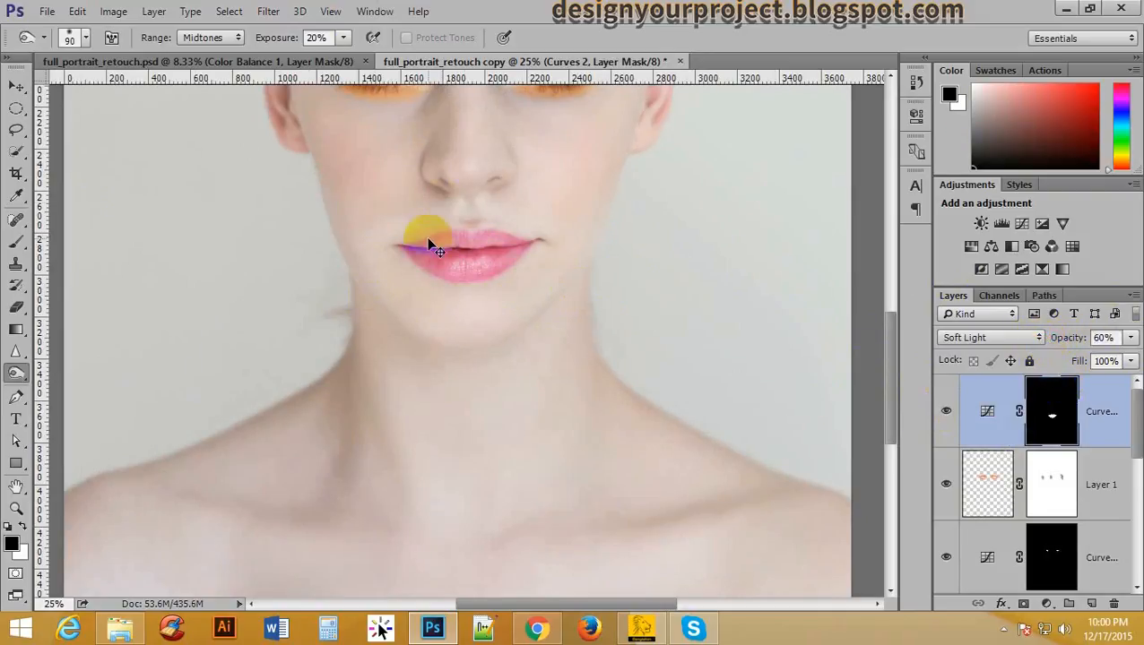
{"action": "scroll", "coordinate": [461, 229], "scroll_direction": "up", "scroll_amount": 3}
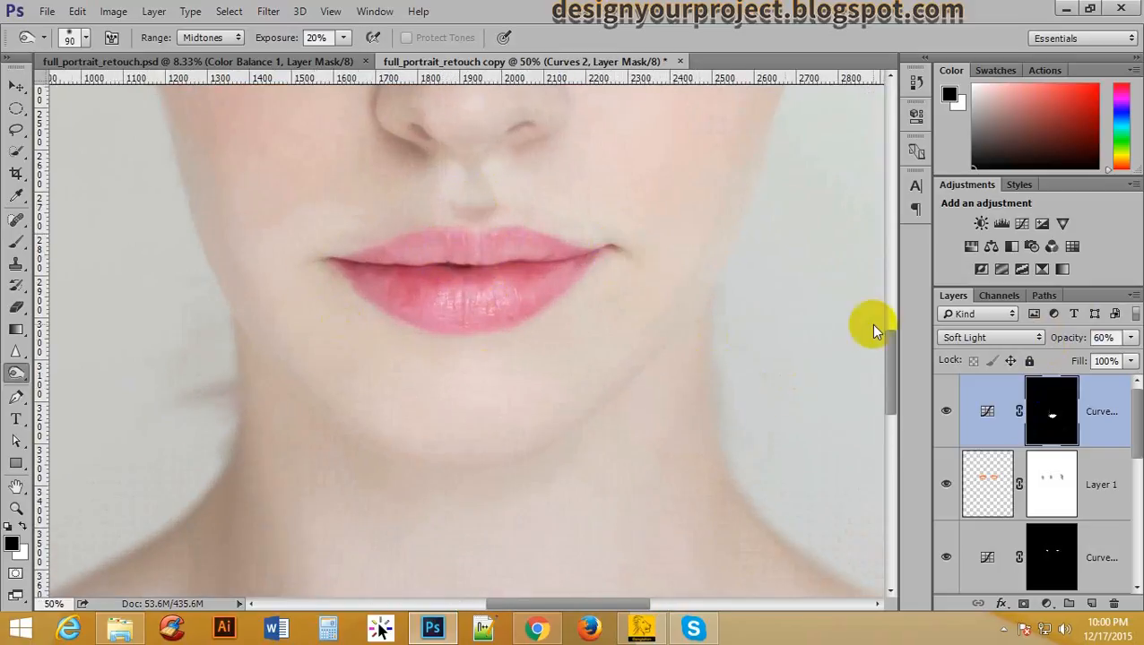
{"action": "left_click", "coordinate": [946, 412]}
{"action": "left_click", "coordinate": [945, 413]}
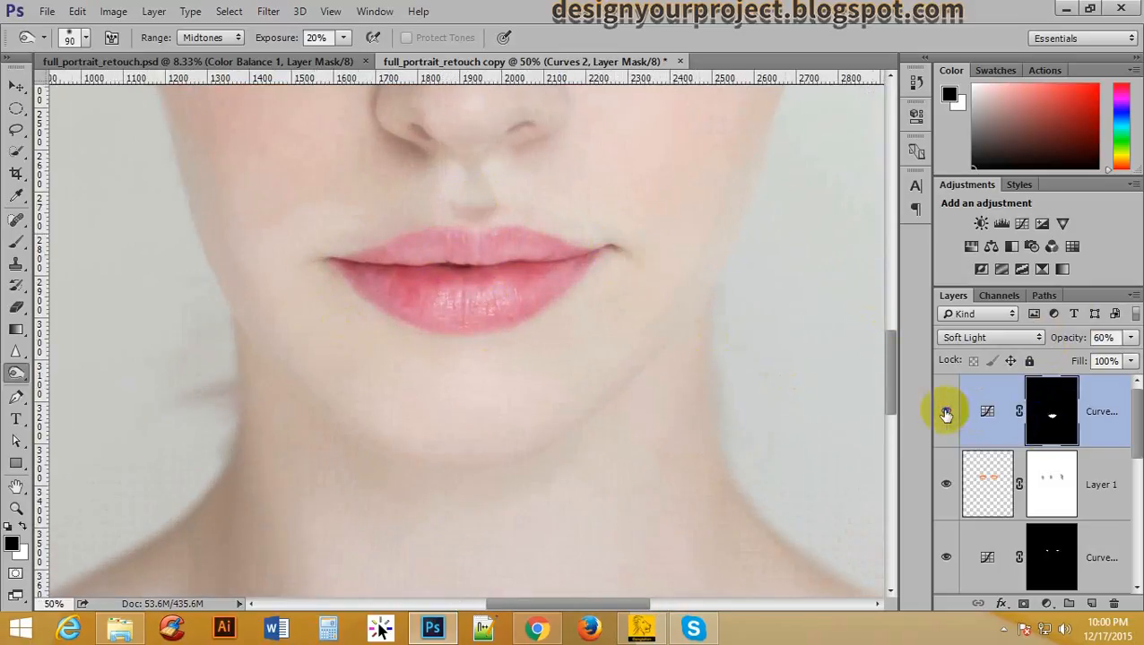
- Examine the softened lip color against the eye makeup and the entire portrait at several magnifications
{"action": "scroll", "coordinate": [614, 302], "scroll_direction": "down", "scroll_amount": 1}
{"action": "scroll", "coordinate": [614, 301], "scroll_direction": "down", "scroll_amount": 3}
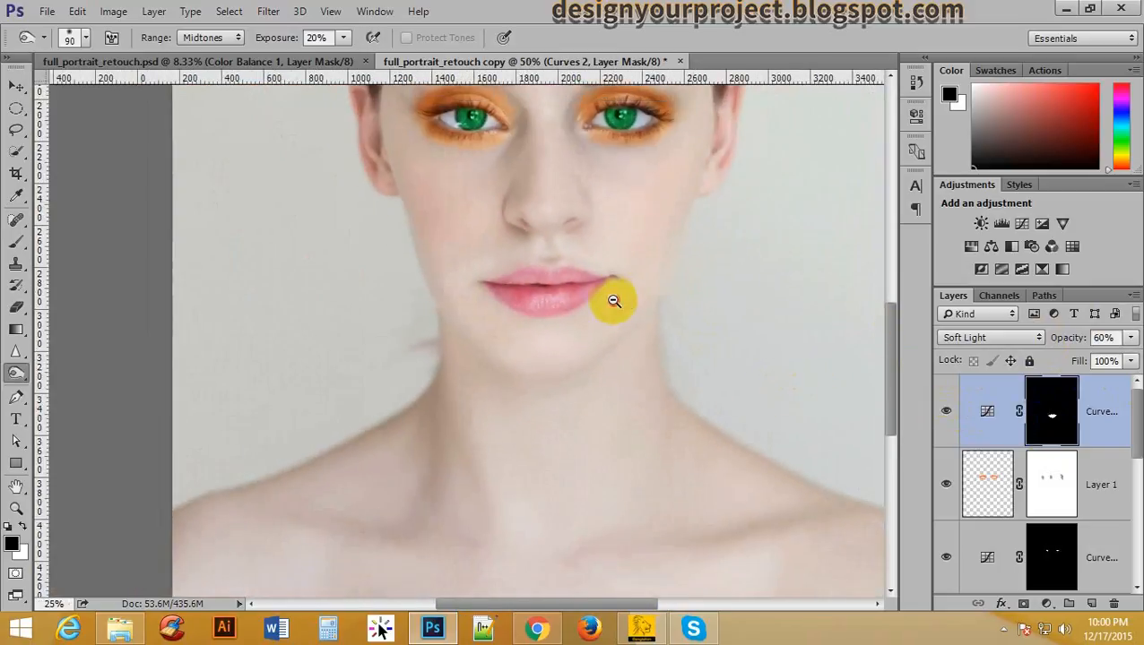
{"action": "scroll", "coordinate": [633, 413], "scroll_direction": "down", "scroll_amount": 1}
{"action": "scroll", "coordinate": [633, 413], "scroll_direction": "down", "scroll_amount": 1}
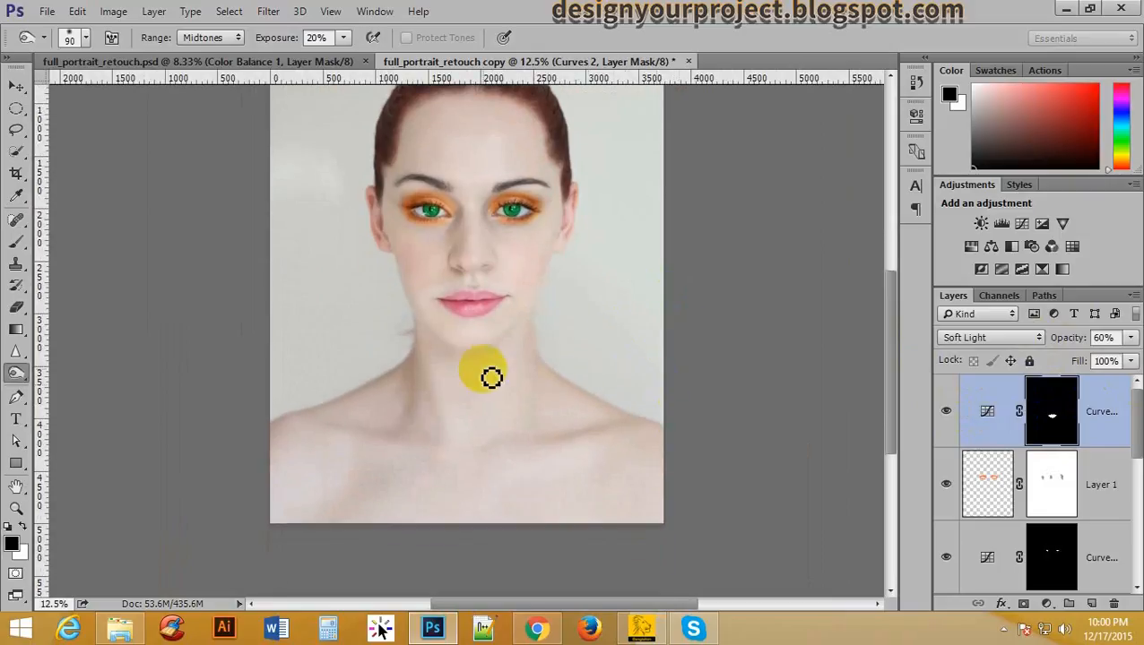
{"action": "scroll", "coordinate": [451, 259], "scroll_direction": "up", "scroll_amount": 1}
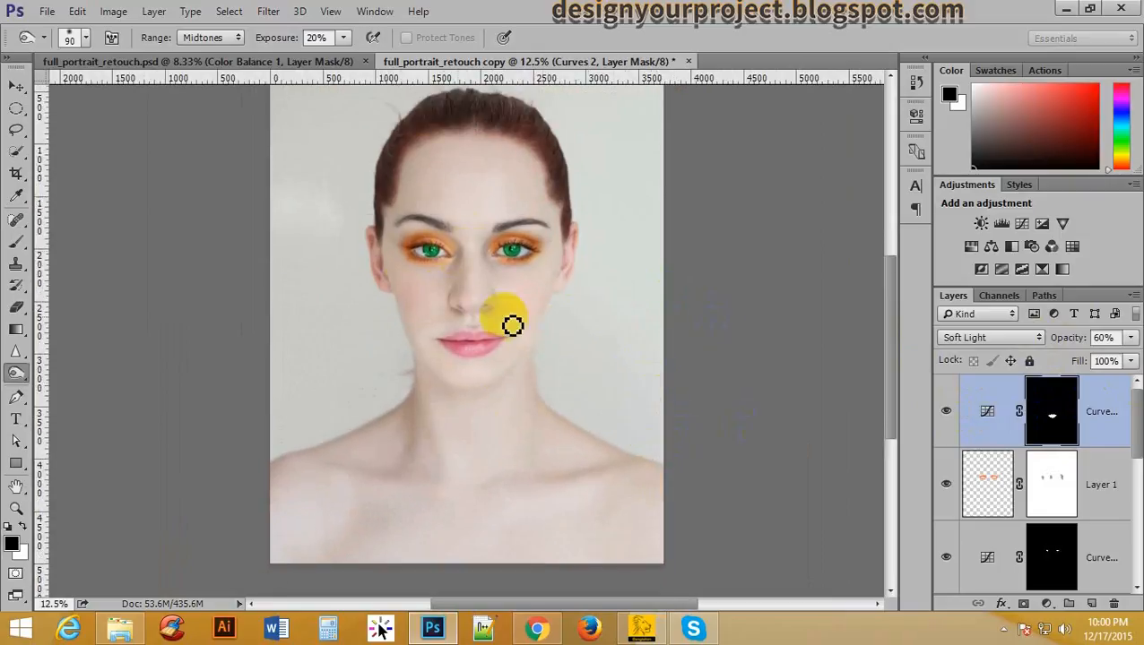
{"action": "left_click_drag", "start_coordinate": [419, 250], "coordinate": [566, 292]}
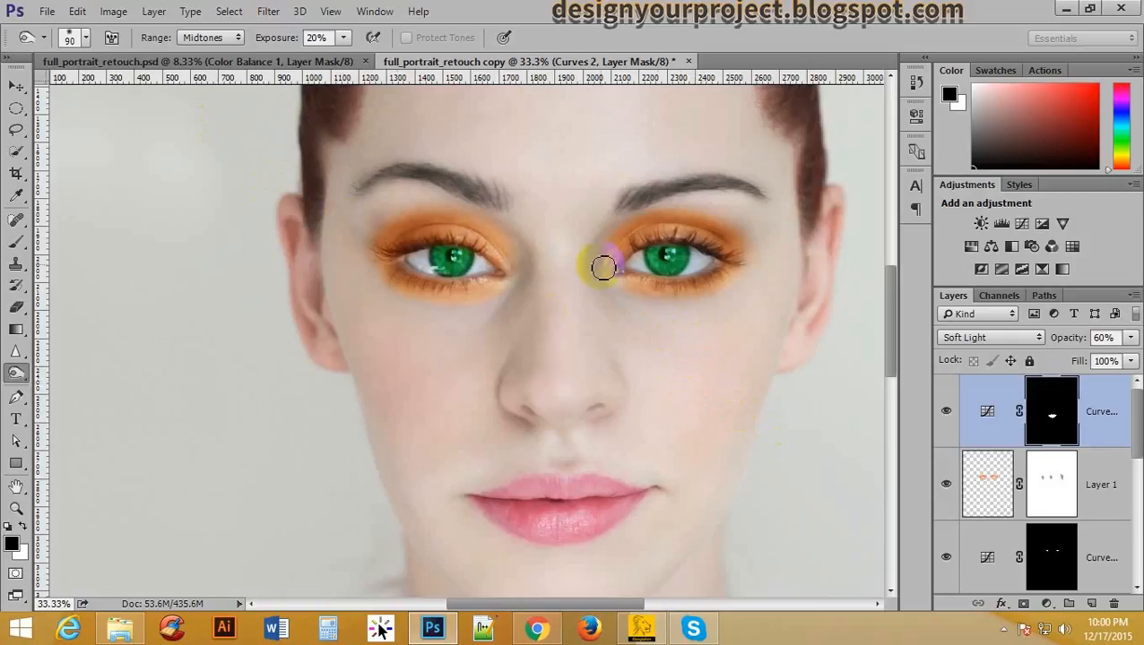
{"action": "left_click", "coordinate": [627, 167], "text": "alt"}
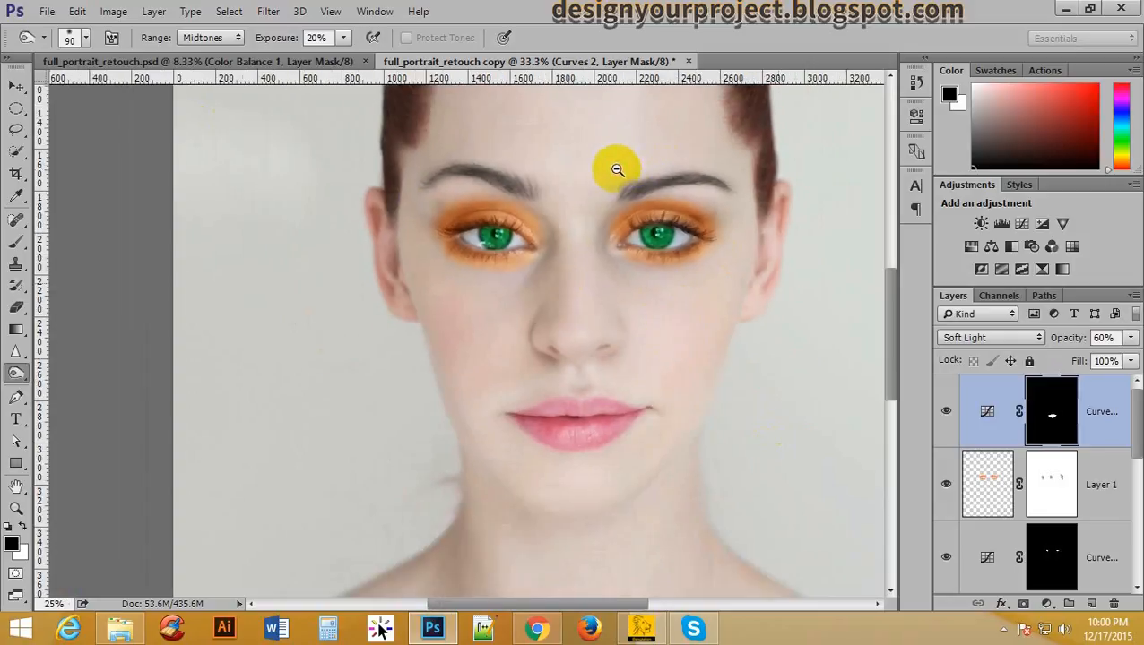
{"action": "left_click", "coordinate": [618, 171], "text": "alt"}
{"action": "scroll", "coordinate": [618, 244], "scroll_direction": "up", "scroll_amount": 4}
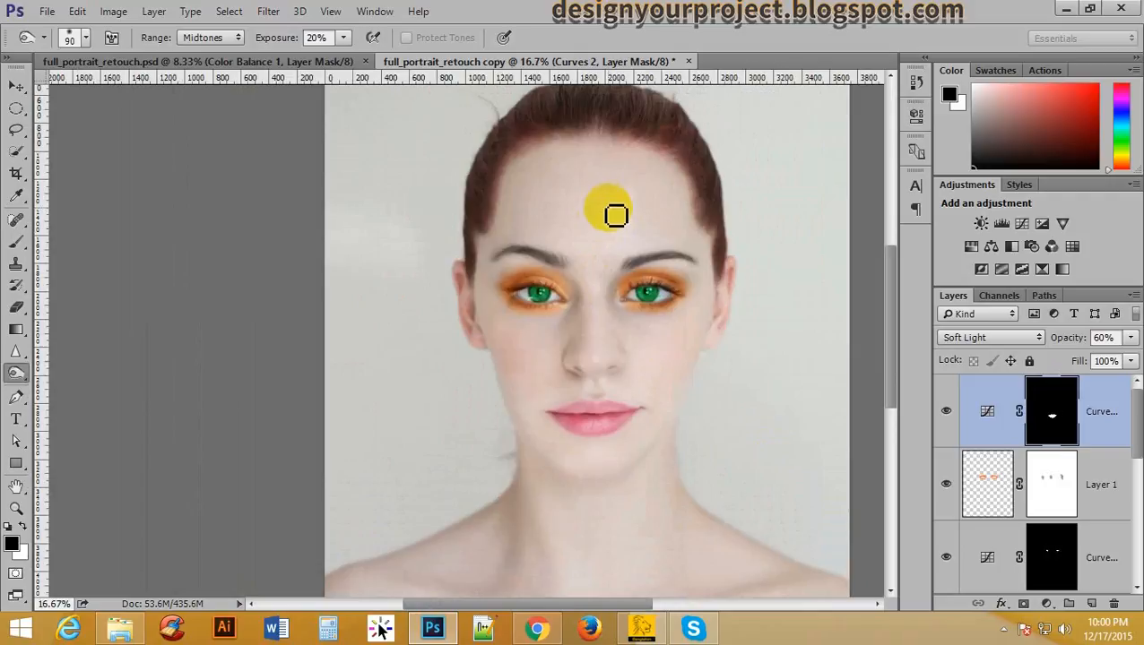
{"action": "left_click", "coordinate": [619, 201], "text": "ctrl"}
{"action": "left_click", "coordinate": [619, 208], "text": "alt"}
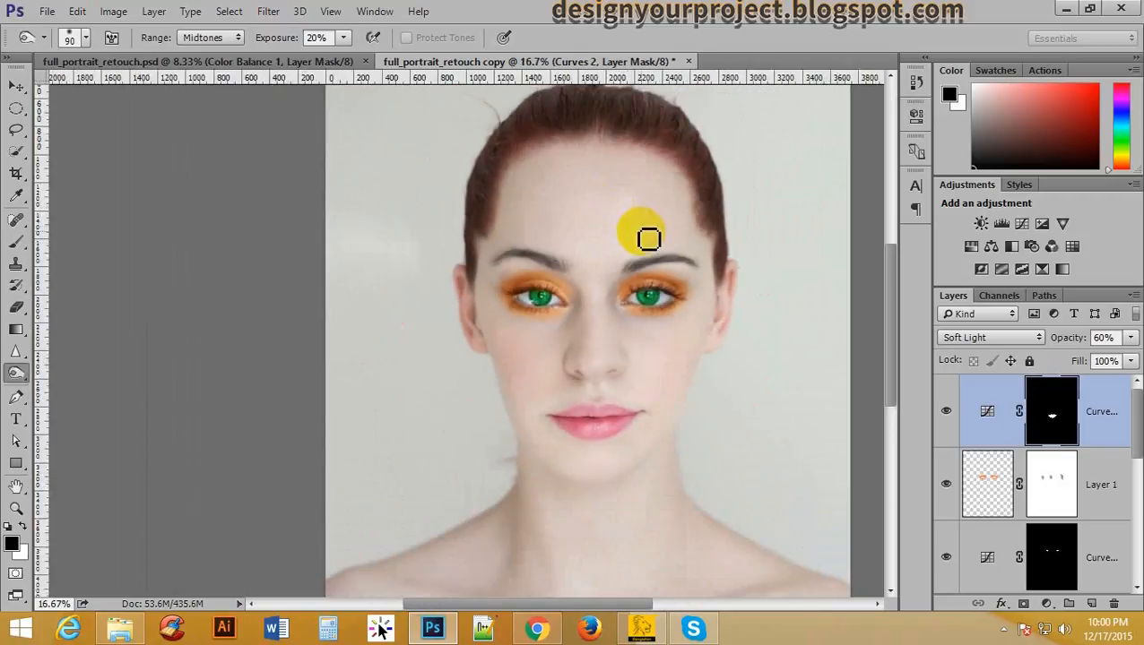